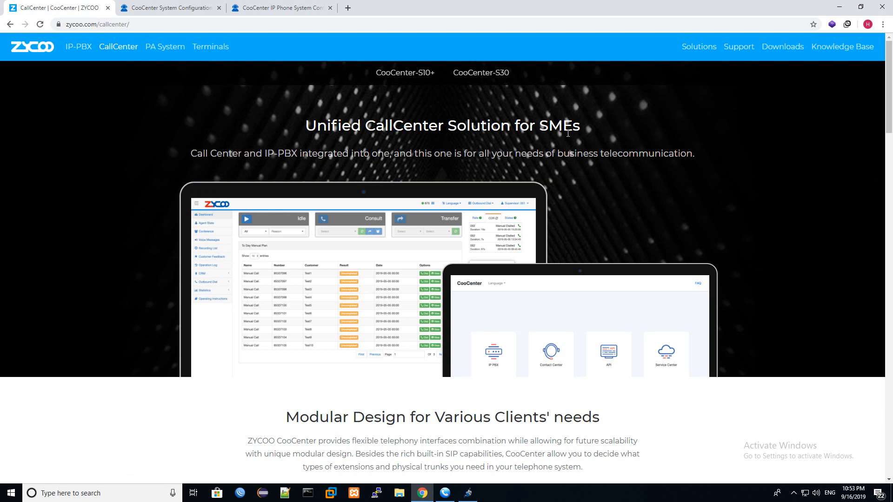
- Scroll the CallCenter page and show the CooCenter-S10+ key specs (10 calls, 20 agents, 16GB storage)
{"action": "scroll", "coordinate": [507, 149], "scroll_direction": "down", "scroll_amount": 14}
{"action": "scroll", "coordinate": [572, 136], "scroll_direction": "down", "scroll_amount": 15}
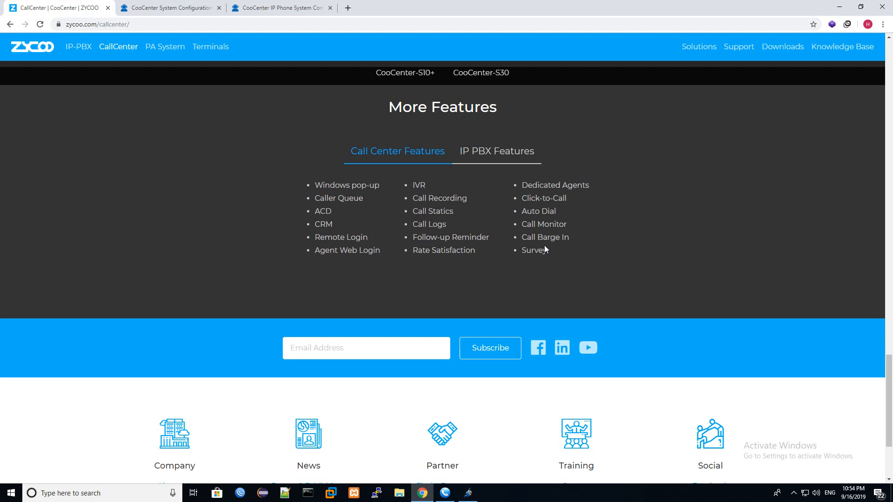
{"action": "scroll", "coordinate": [544, 243], "scroll_direction": "up", "scroll_amount": 15}
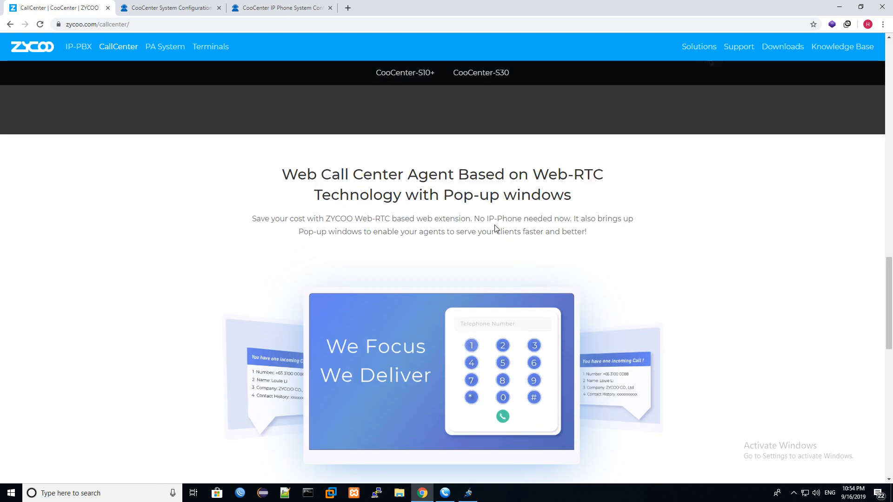
{"action": "scroll", "coordinate": [486, 215], "scroll_direction": "up", "scroll_amount": 12}
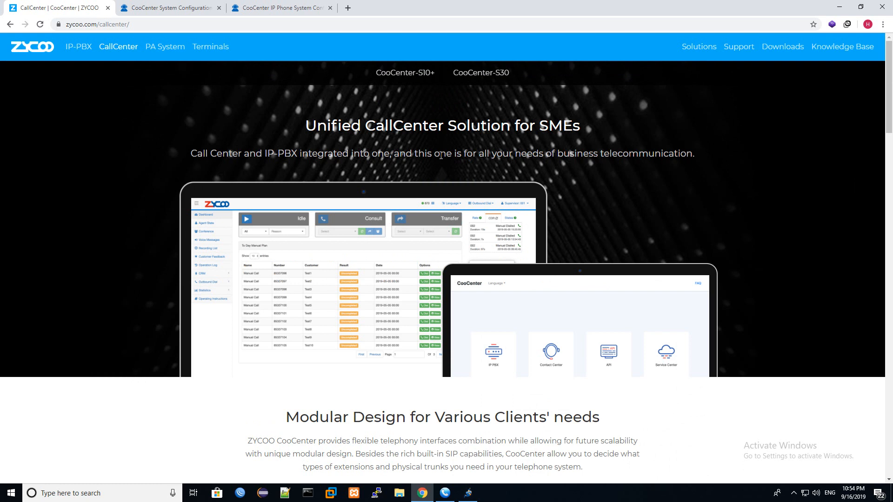
{"action": "mouse_move", "coordinate": [417, 73]}
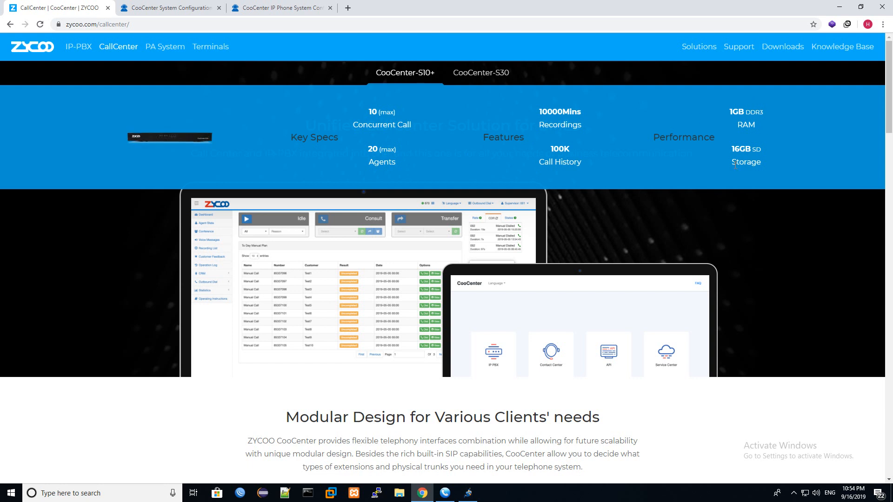
- Compare the CooCenter-S30 and CooCenter-S10+ spec tabs, ending on the S10+
{"action": "left_click", "coordinate": [494, 73]}
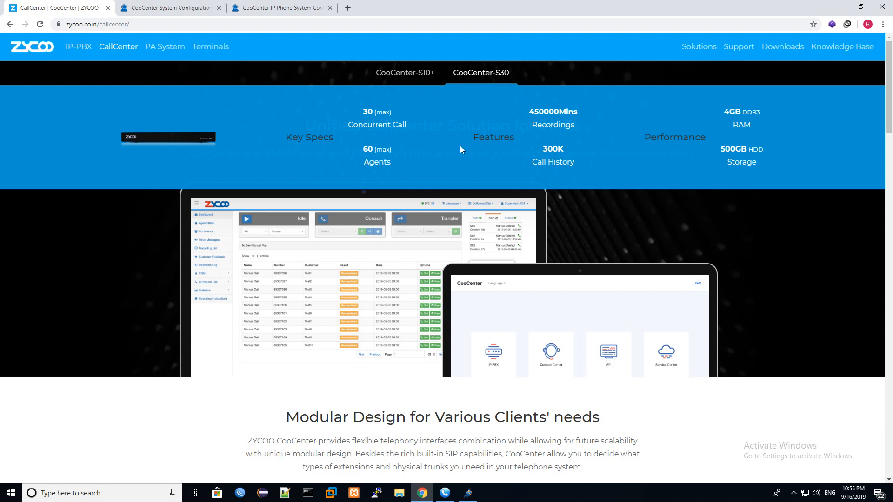
{"action": "left_click", "coordinate": [416, 73]}
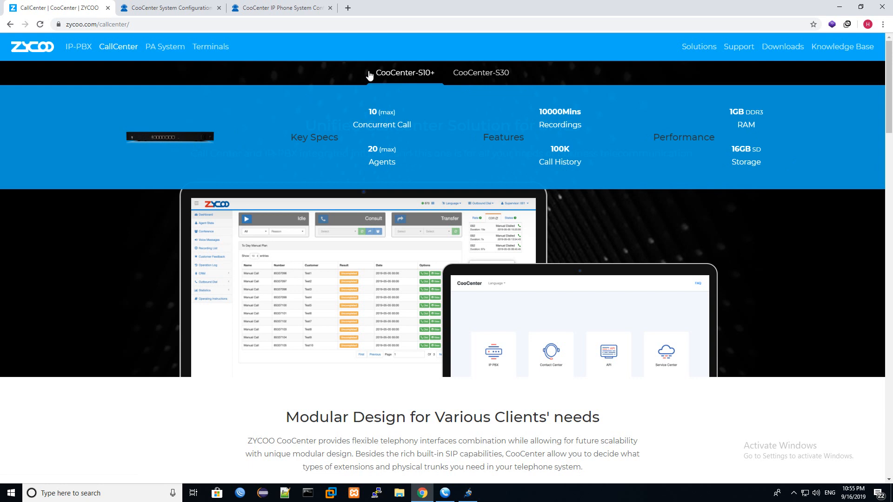
{"action": "left_click", "coordinate": [488, 81]}
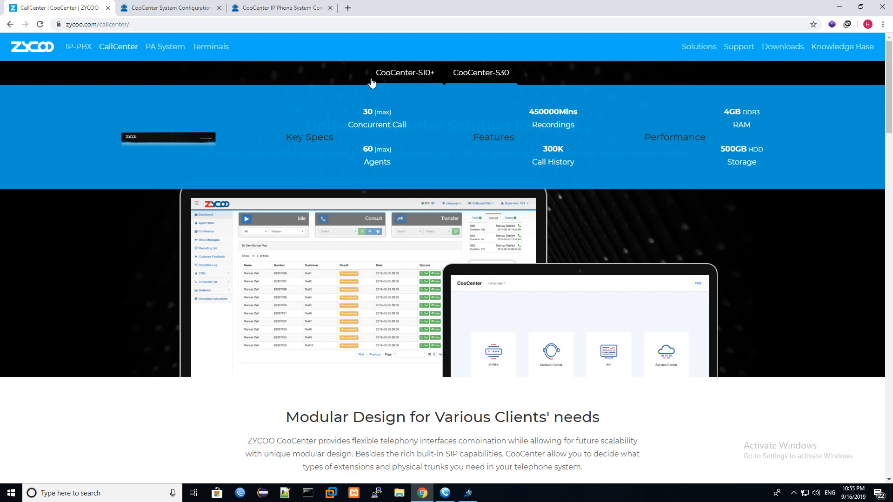
{"action": "left_click", "coordinate": [401, 75]}
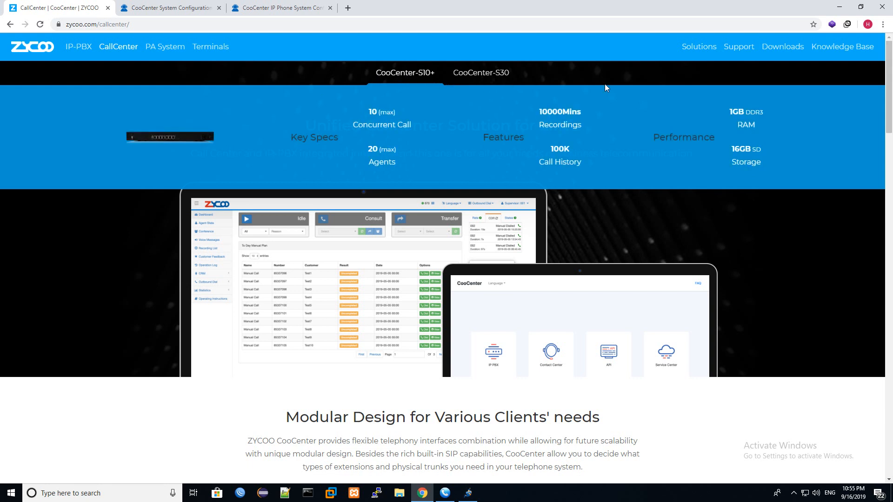
- Go to the page footer and open Find a Partner
{"action": "left_click", "coordinate": [191, 25]}
{"action": "left_click_drag", "start_coordinate": [890, 93], "coordinate": [890, 436]}
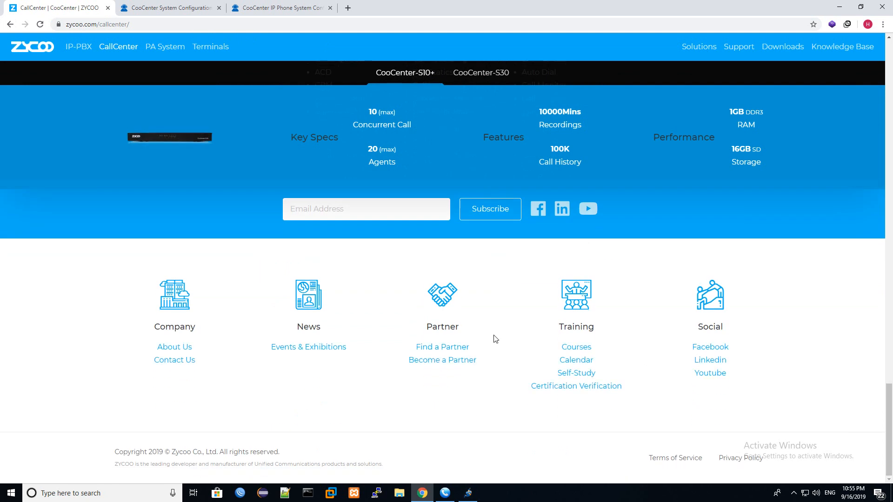
{"action": "left_click", "coordinate": [462, 358]}
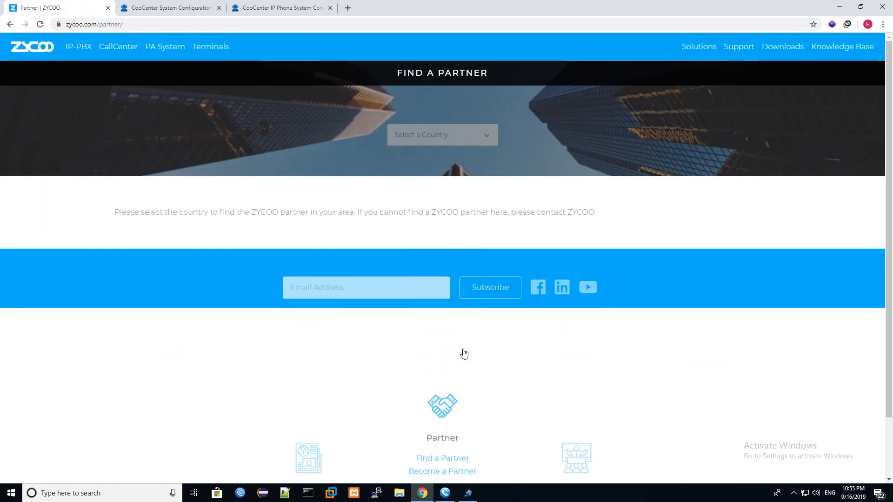
- Select Rwanda, then Mali as the country and highlight the Mali partner's phone number
{"action": "left_click", "coordinate": [433, 131]}
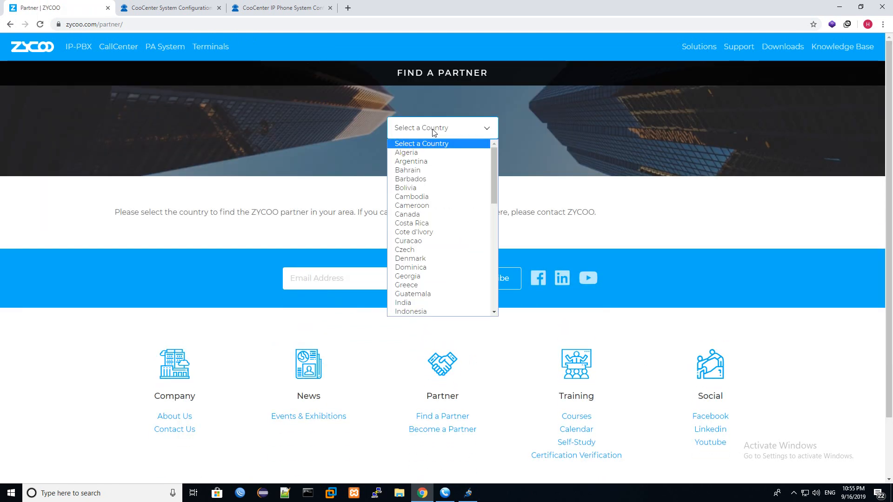
{"action": "scroll", "coordinate": [435, 210], "scroll_direction": "down", "scroll_amount": 8}
{"action": "left_click", "coordinate": [434, 185]}
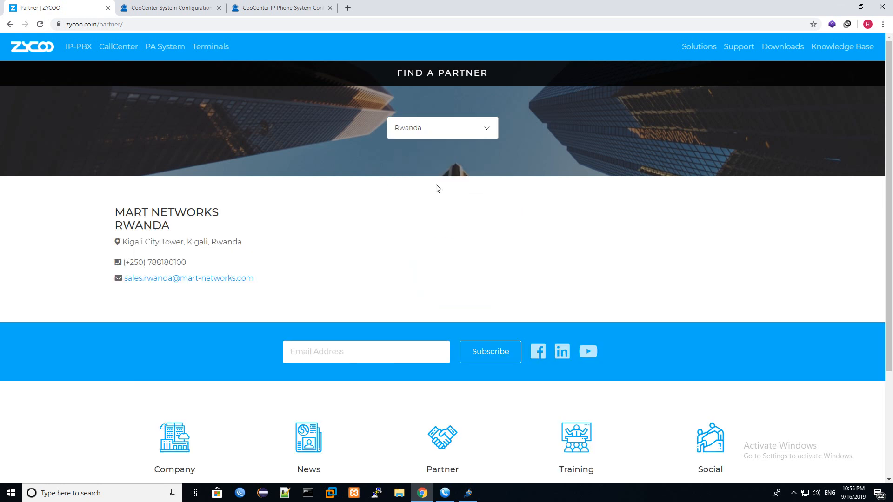
{"action": "left_click", "coordinate": [442, 131]}
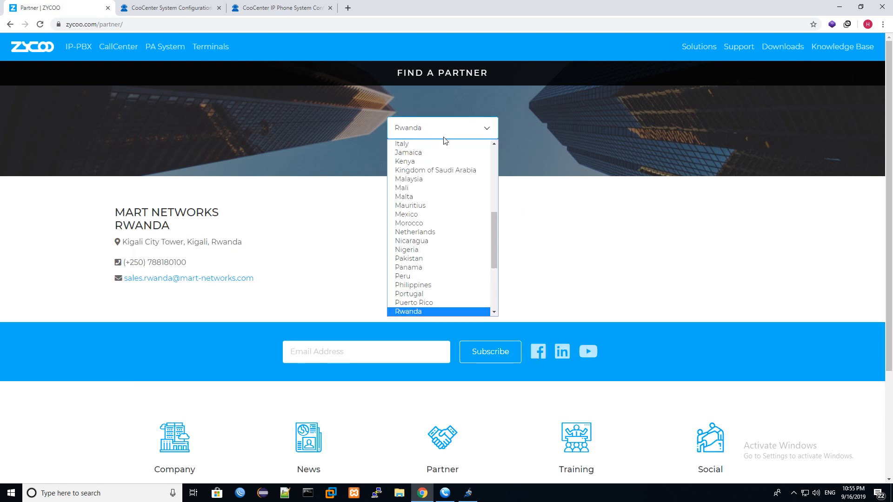
{"action": "left_click", "coordinate": [426, 190]}
{"action": "left_click_drag", "start_coordinate": [176, 276], "coordinate": [127, 276]}
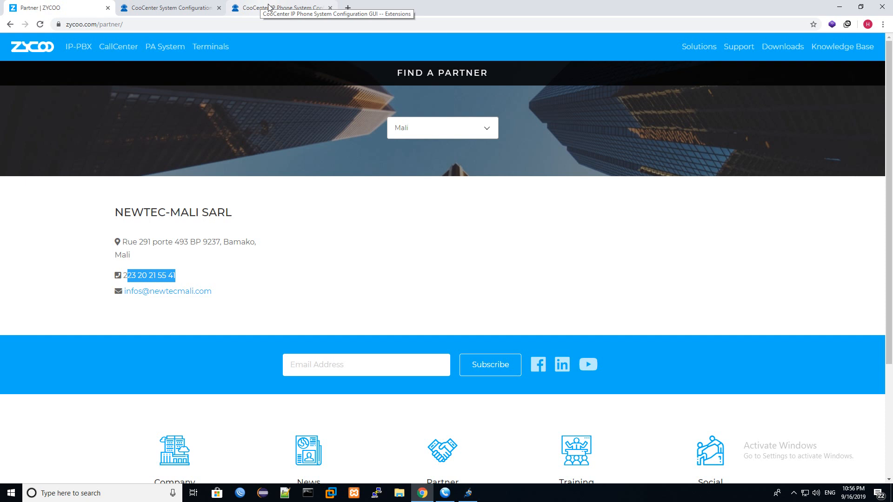
- Switch to the CooCenter System Configuration tab and close the old IP phone system tab
{"action": "left_click", "coordinate": [183, 10]}
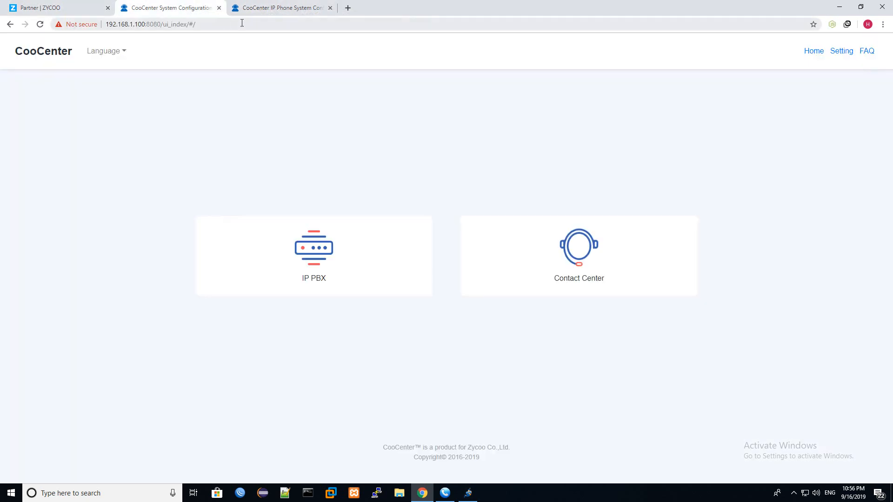
{"action": "left_click", "coordinate": [88, 24]}
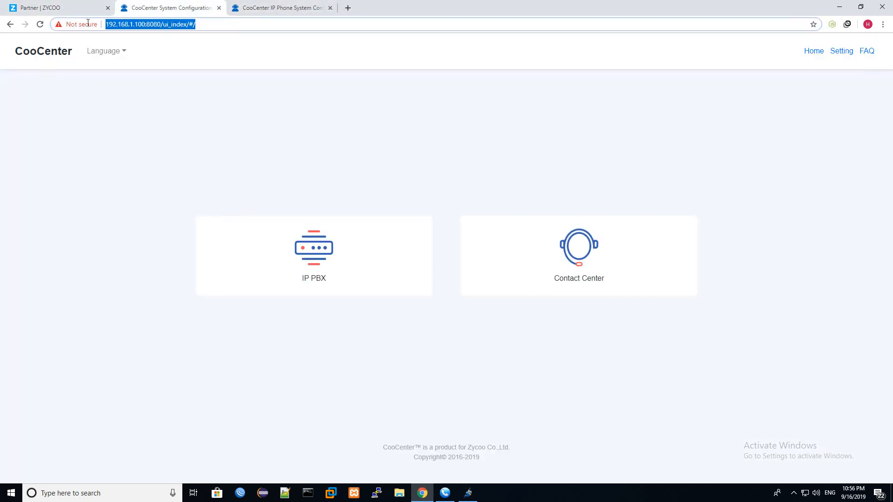
{"action": "left_click", "coordinate": [330, 8]}
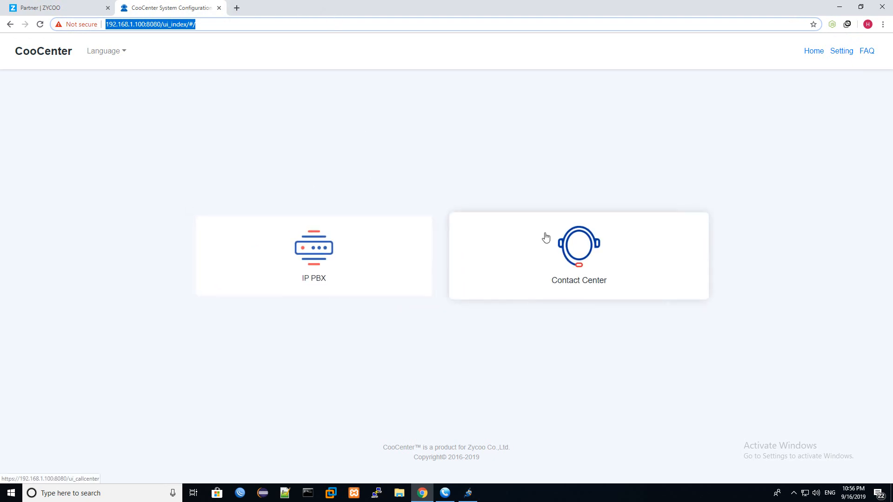
- Sign in to the IP PBX administration as admin with the account password
{"action": "left_click", "coordinate": [415, 242]}
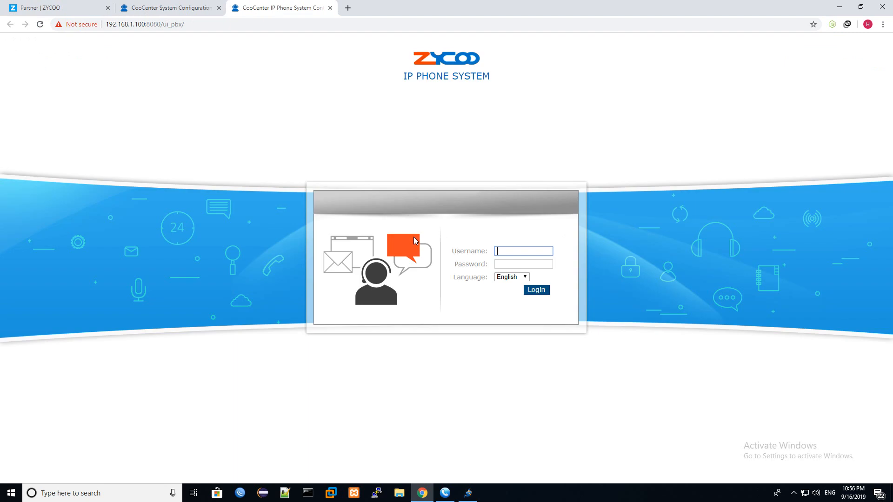
{"action": "type", "text": "admin"}
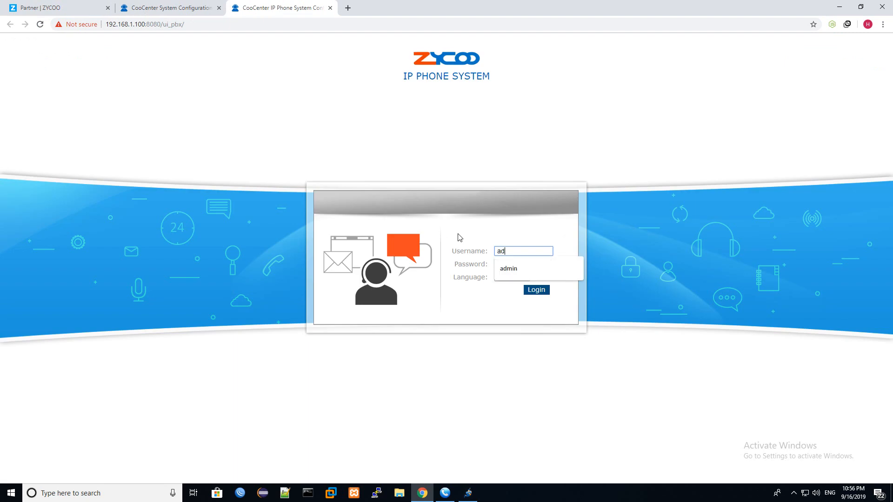
{"action": "key", "text": "Tab"}
{"action": "type", "text": "admi"}
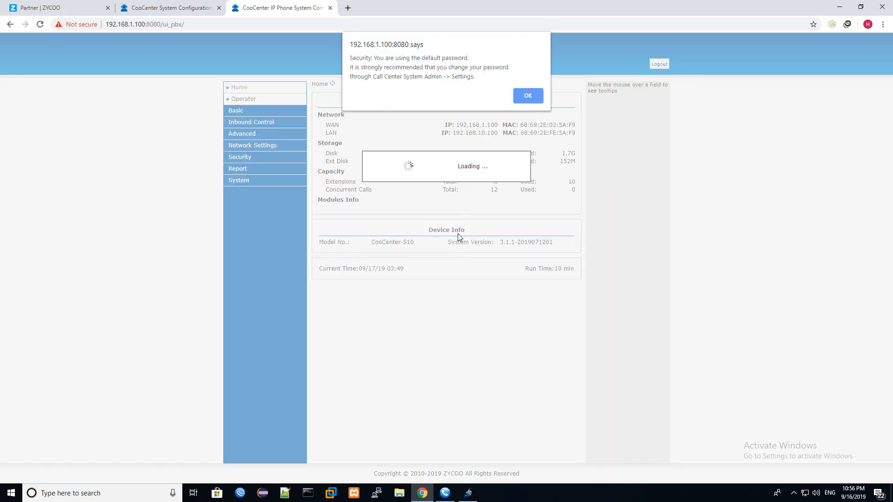
- Dismiss the default-password warning and open Basic > Extensions listing 800–809
{"action": "left_click", "coordinate": [531, 93]}
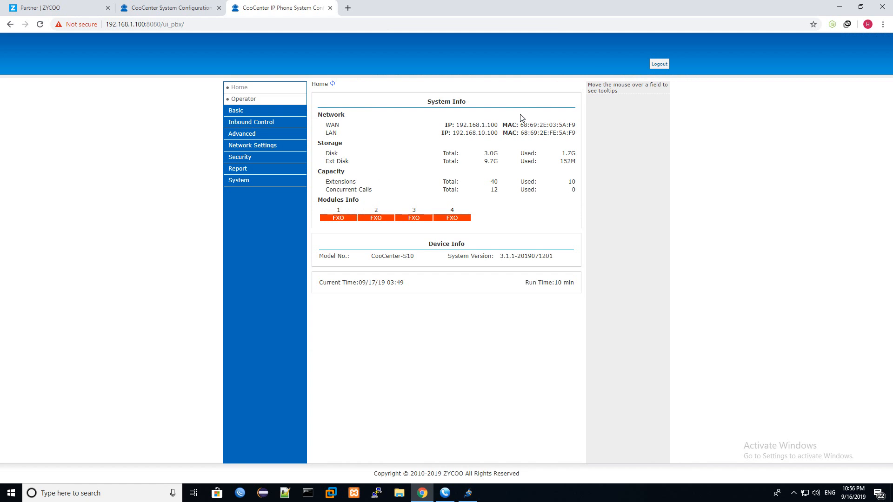
{"action": "left_click", "coordinate": [246, 112]}
{"action": "left_click", "coordinate": [250, 121]}
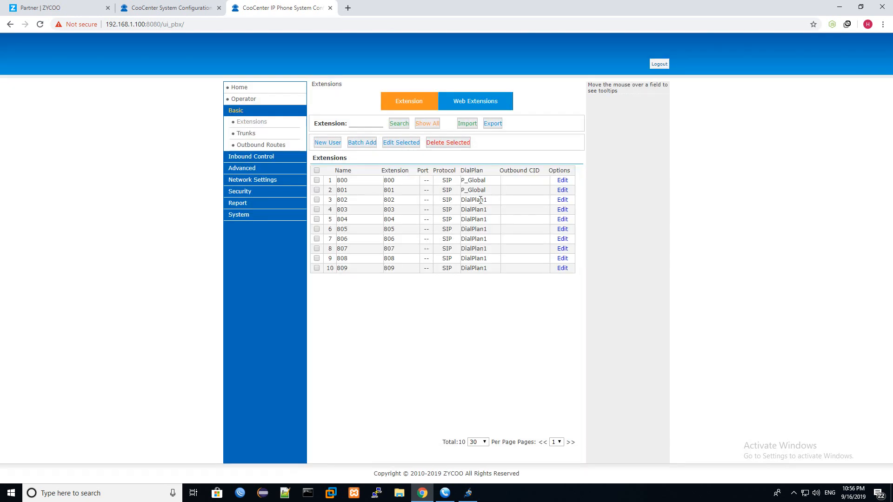
{"action": "left_click_drag", "start_coordinate": [474, 269], "coordinate": [356, 183]}
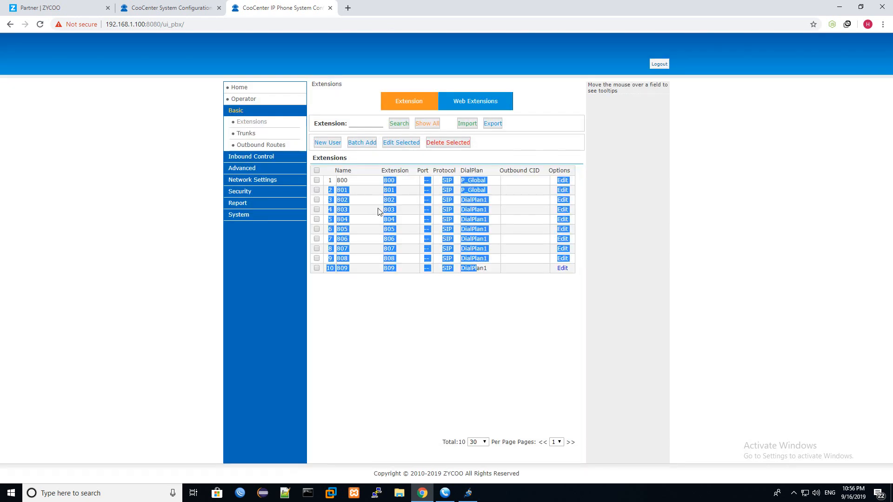
{"action": "left_click", "coordinate": [485, 216]}
- Check extension 800 in MicroSIP and 801 in Jitsi, then minimise both softphones
{"action": "double_click", "coordinate": [387, 181]}
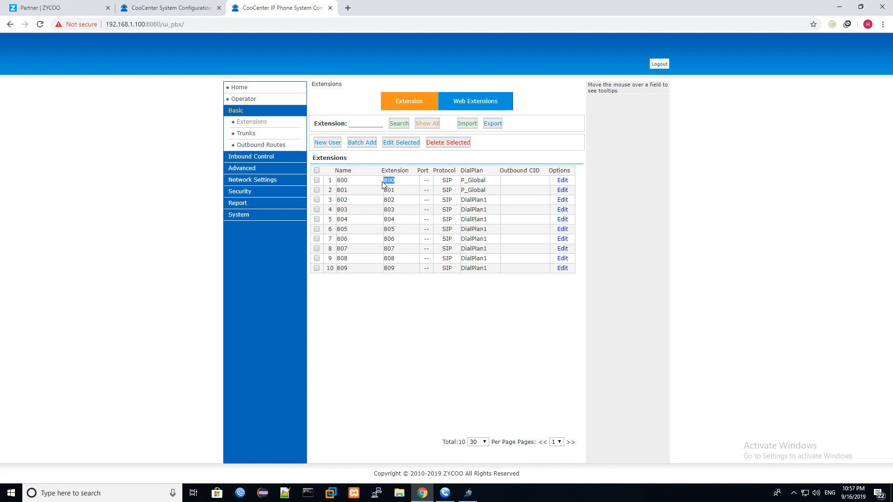
{"action": "left_click", "coordinate": [445, 493]}
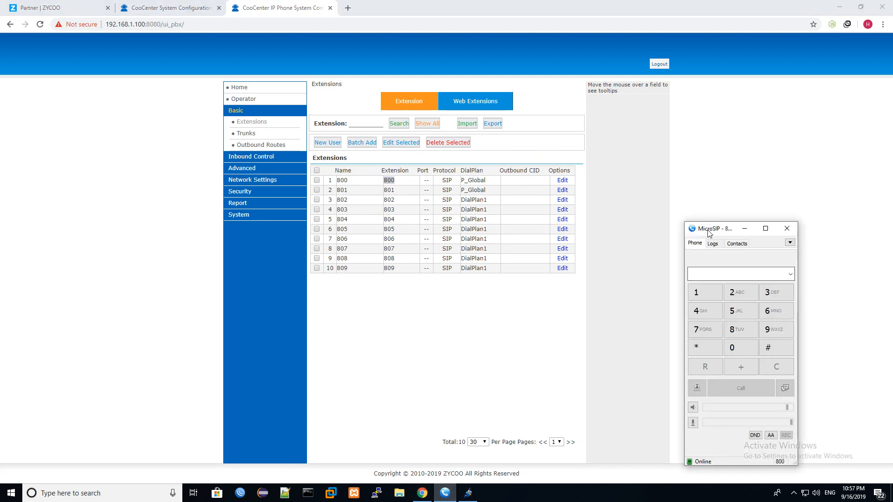
{"action": "left_click_drag", "start_coordinate": [708, 231], "coordinate": [561, 122]}
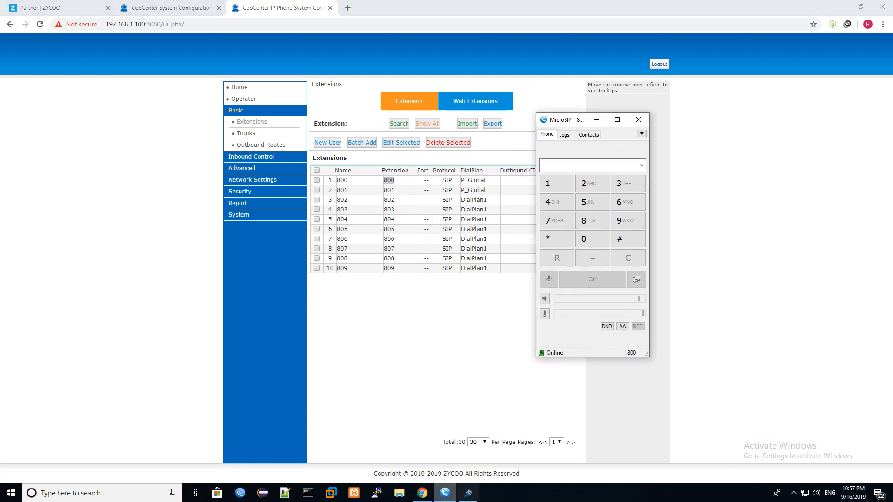
{"action": "left_click", "coordinate": [468, 493]}
{"action": "left_click_drag", "start_coordinate": [386, 133], "coordinate": [731, 132]}
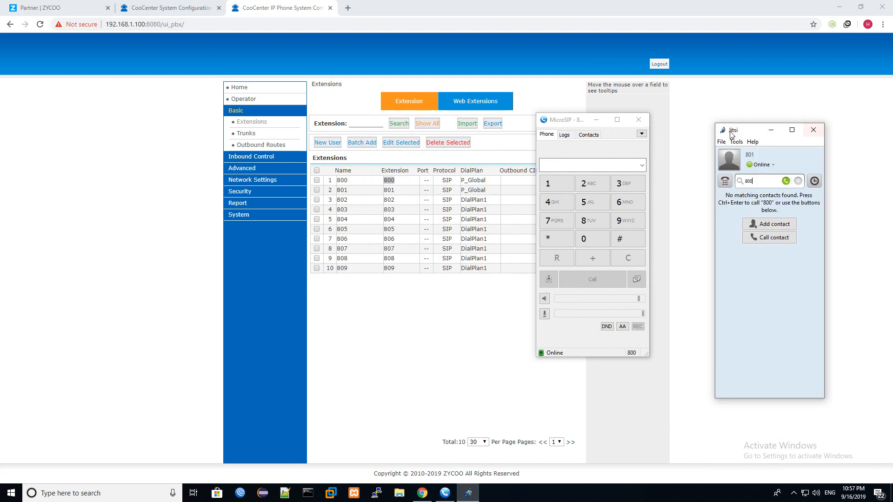
{"action": "left_click", "coordinate": [597, 120]}
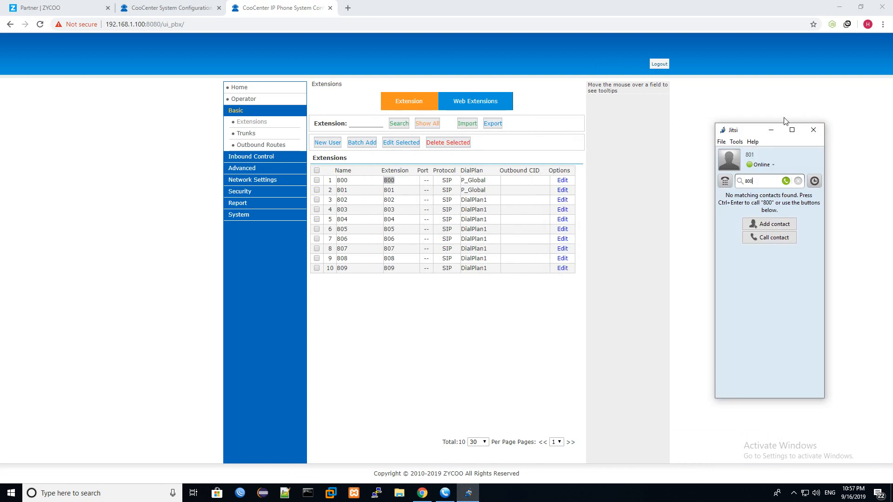
{"action": "left_click", "coordinate": [771, 129]}
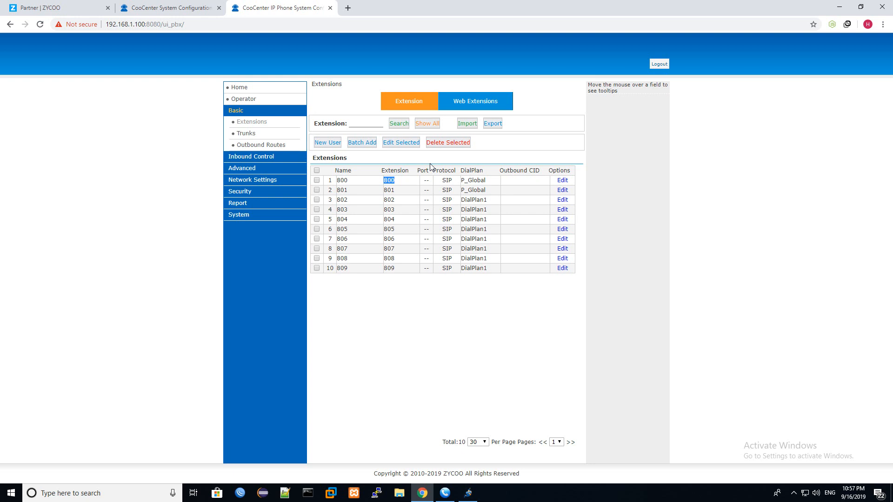
{"action": "left_click", "coordinate": [403, 183]}
- Under Inbound Control > Call Queues, start a new queue named Sales
{"action": "left_click", "coordinate": [248, 158]}
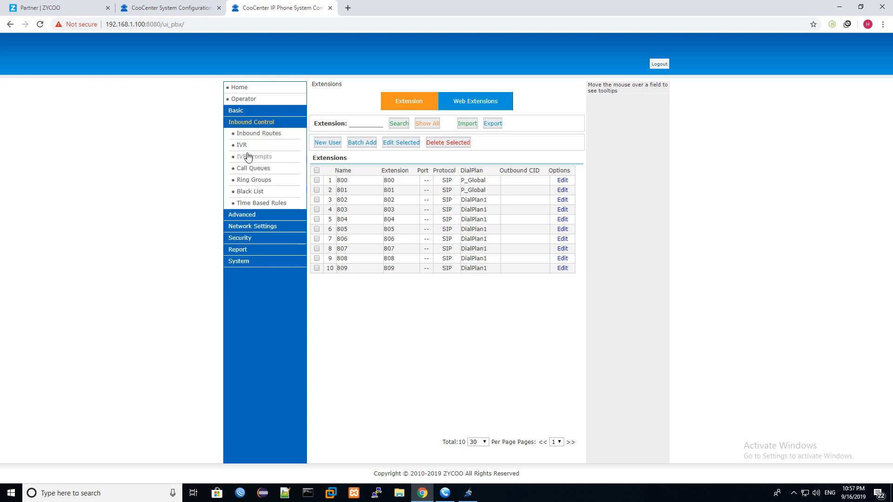
{"action": "left_click", "coordinate": [254, 168]}
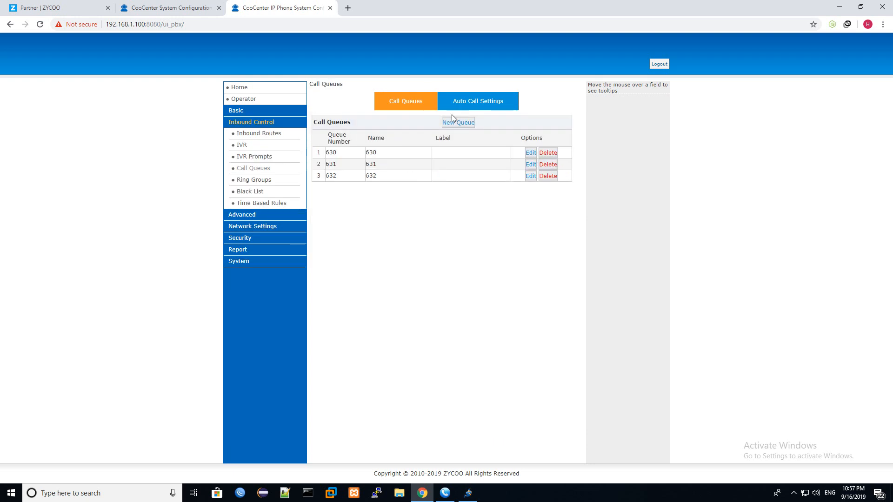
{"action": "left_click", "coordinate": [462, 123]}
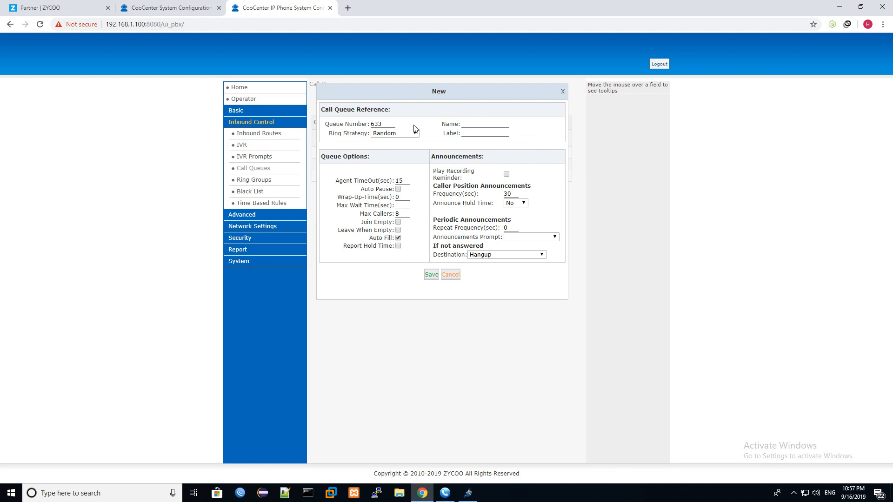
{"action": "left_click", "coordinate": [478, 124]}
{"action": "type", "text": "Sales"}
- Set agent timeout to 12 and ring strategy RRmemory, then save queue 633
{"action": "double_click", "coordinate": [403, 181]}
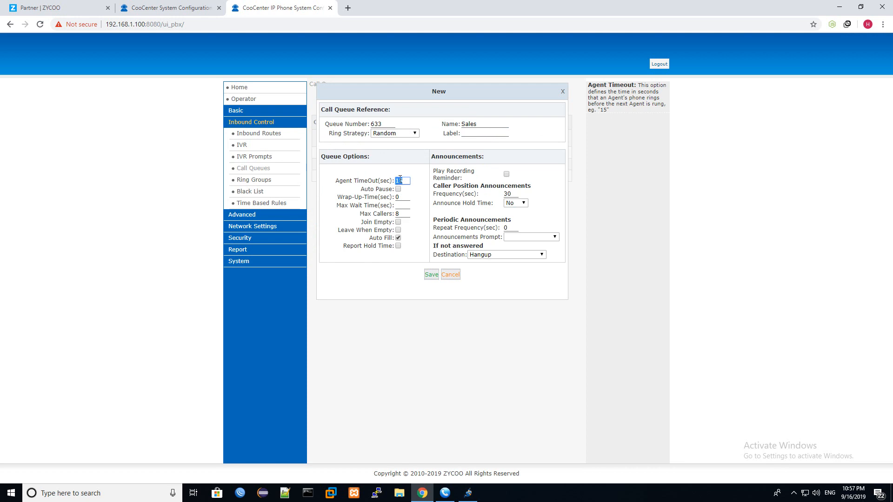
{"action": "type", "text": "12"}
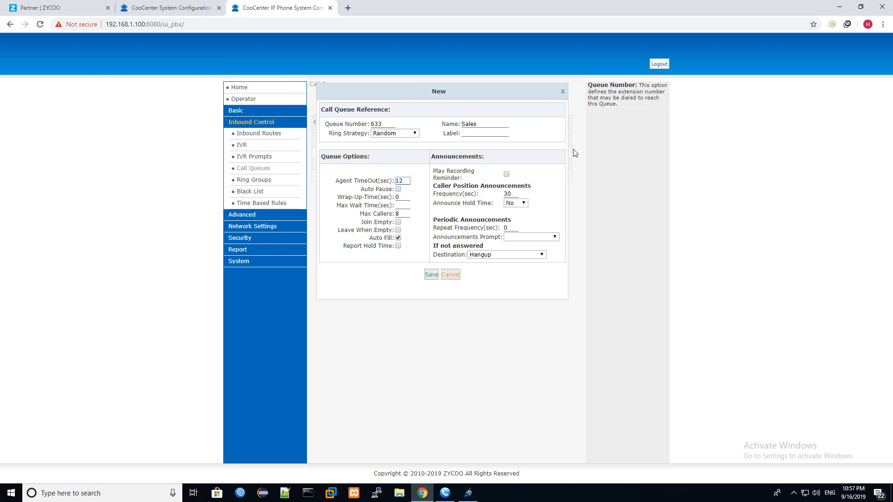
{"action": "left_click", "coordinate": [398, 134]}
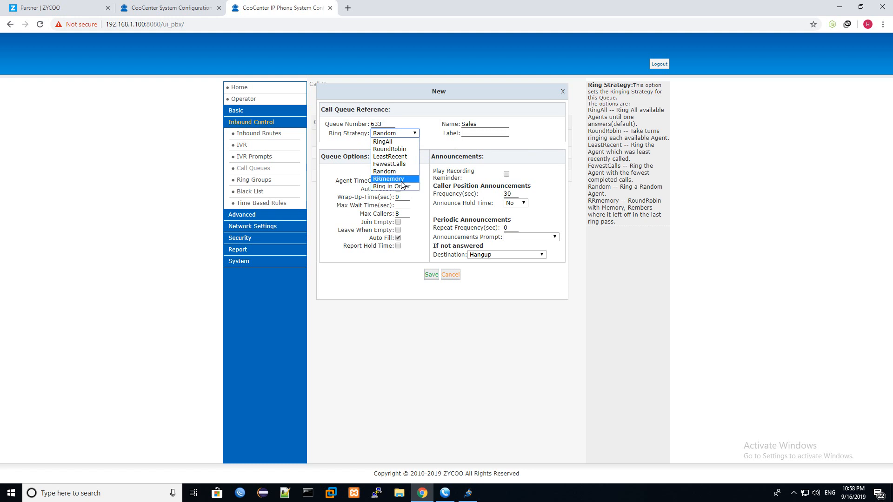
{"action": "left_click", "coordinate": [388, 181]}
{"action": "left_click", "coordinate": [389, 133]}
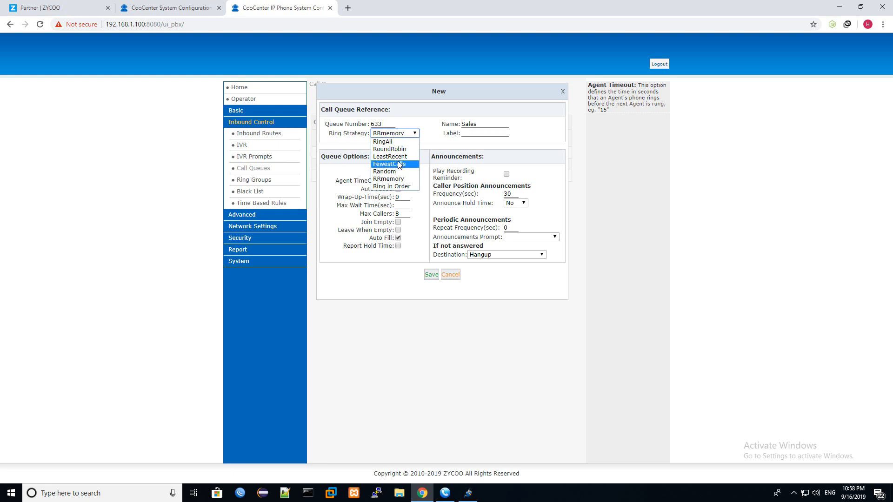
{"action": "left_click", "coordinate": [398, 179]}
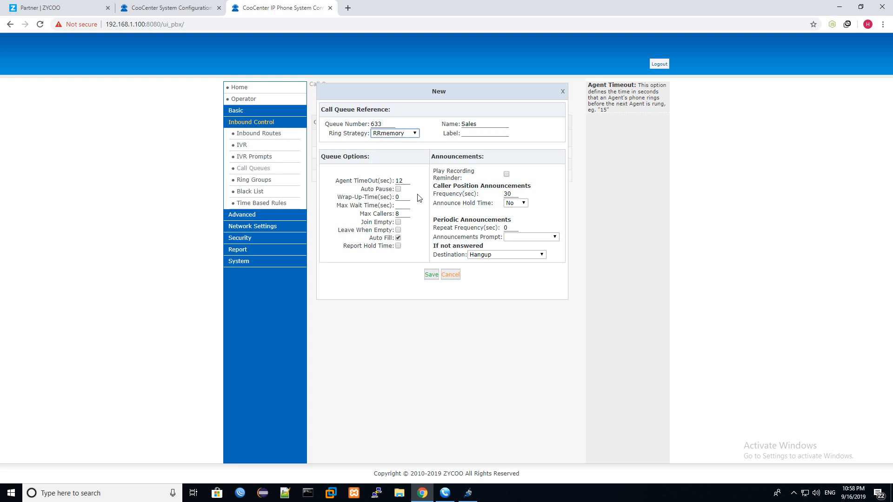
{"action": "left_click", "coordinate": [434, 275]}
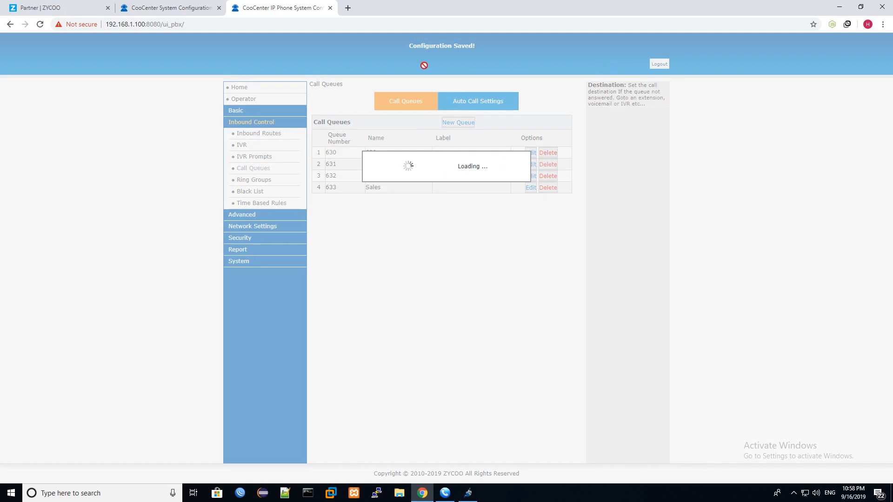
- Log in to the Contact Center in English as admin with the account password
{"action": "left_click", "coordinate": [163, 6]}
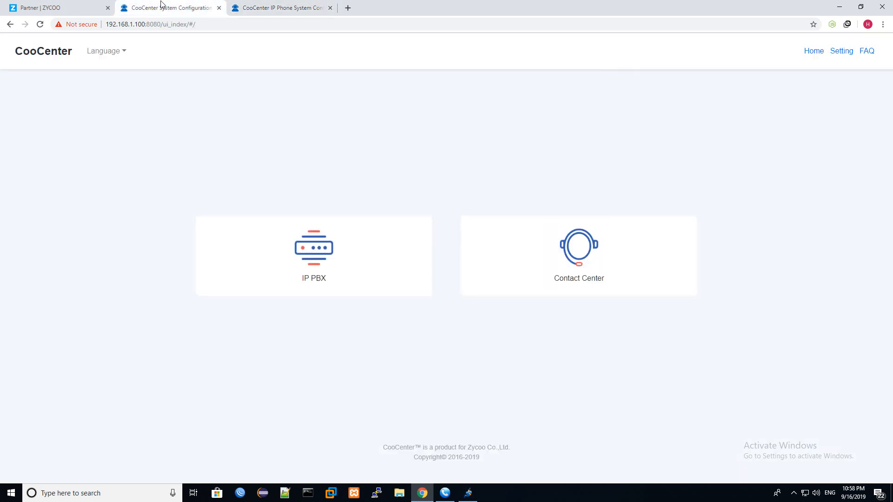
{"action": "left_click", "coordinate": [604, 275]}
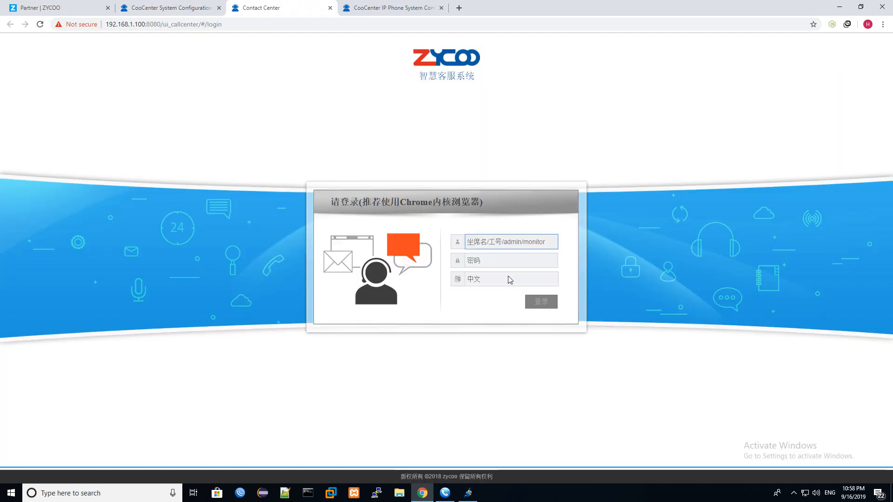
{"action": "left_click", "coordinate": [507, 279]}
{"action": "left_click", "coordinate": [496, 299]}
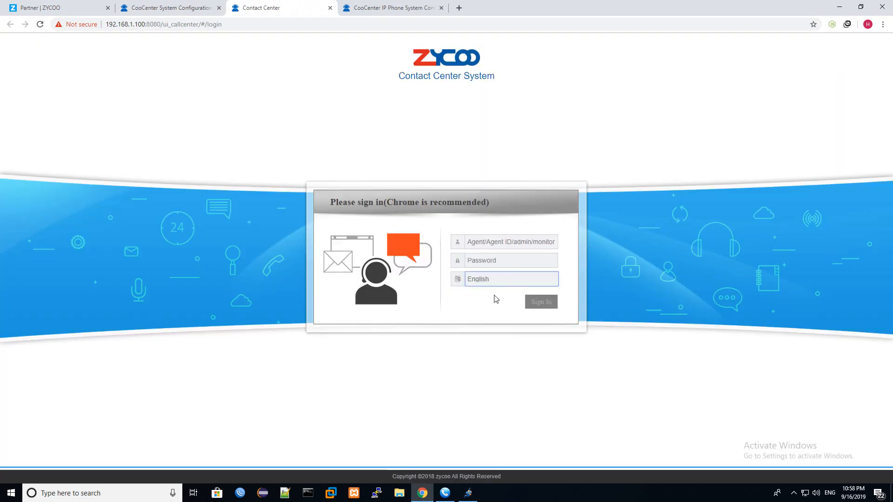
{"action": "left_click", "coordinate": [490, 243]}
{"action": "type", "text": "admin"}
{"action": "key", "text": "Tab"}
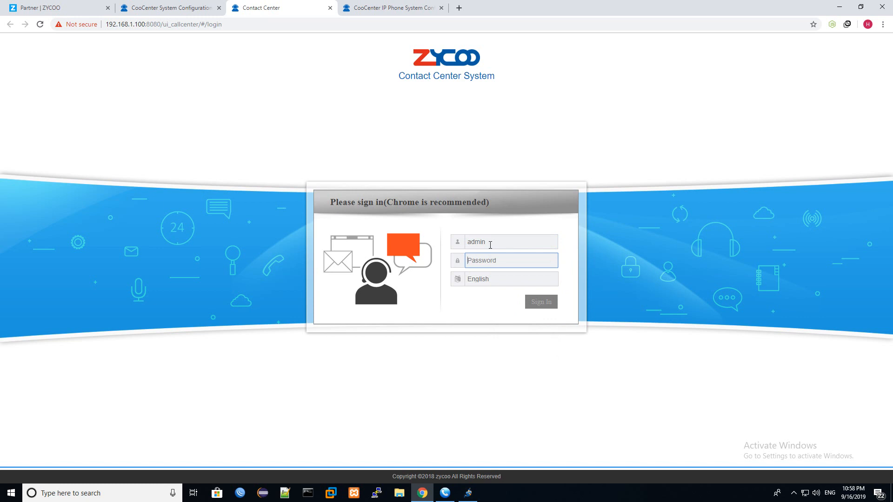
{"action": "type", "text": "••••••"}
{"action": "key", "text": "ctrl+a"}
{"action": "type", "text": "•••••"}
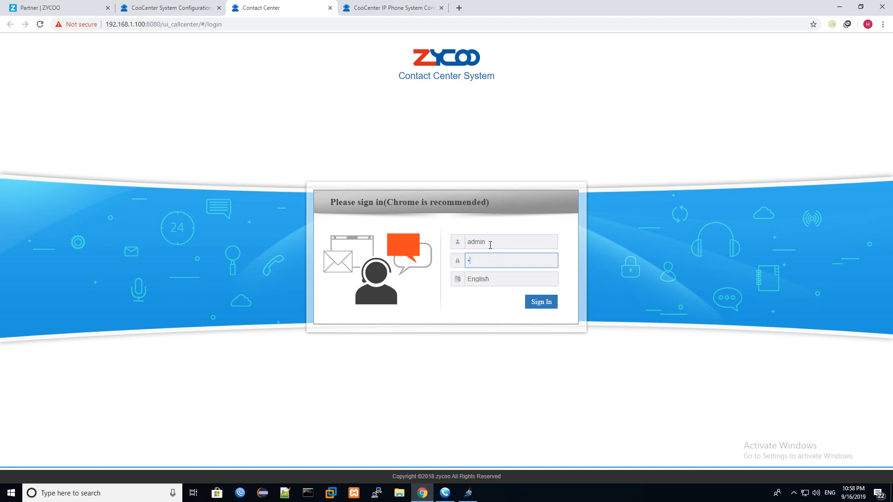
{"action": "key", "text": "Return"}
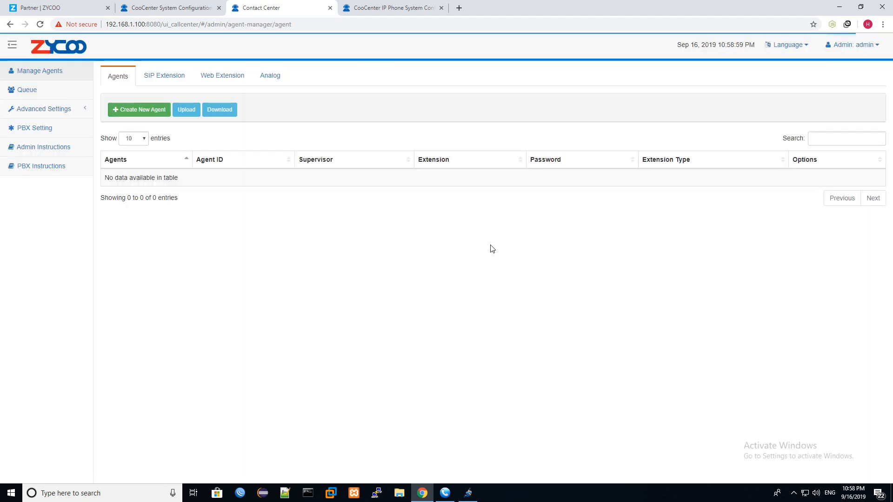
- Confirm Sales queue 633 in the Queue list, then open Manage Agents
{"action": "left_click", "coordinate": [40, 95]}
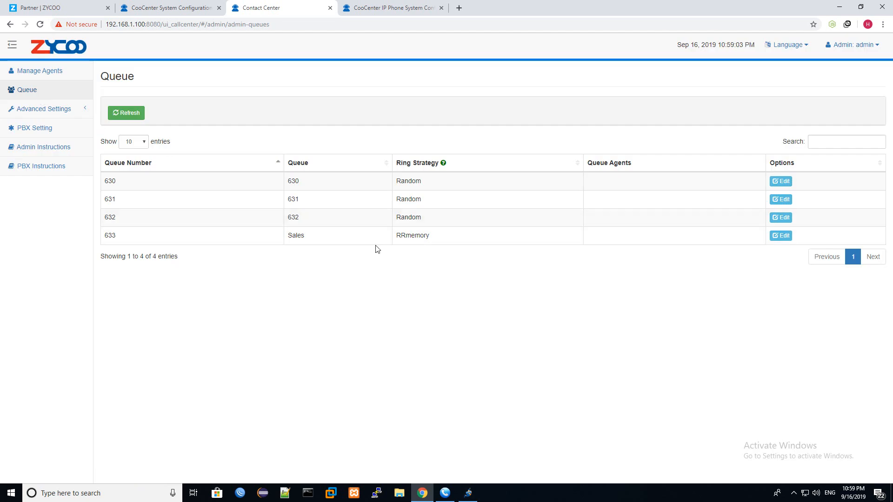
{"action": "left_click_drag", "start_coordinate": [321, 240], "coordinate": [280, 239]}
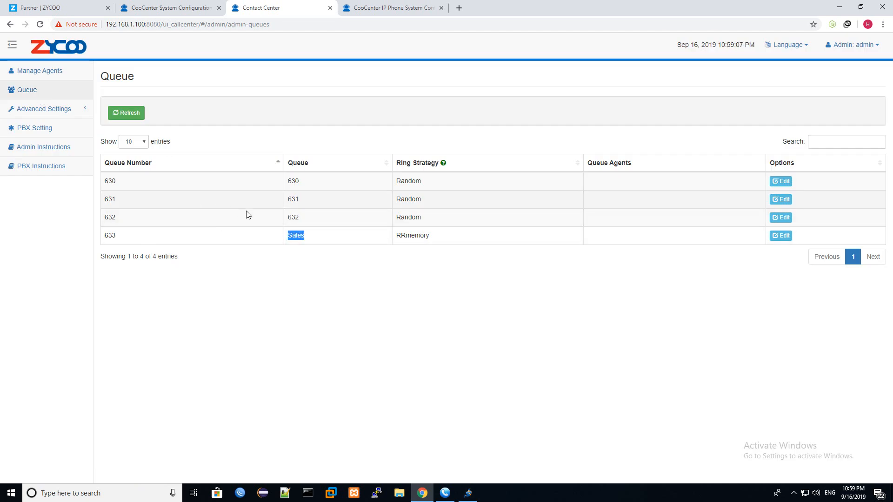
{"action": "left_click", "coordinate": [435, 236]}
{"action": "left_click", "coordinate": [67, 76]}
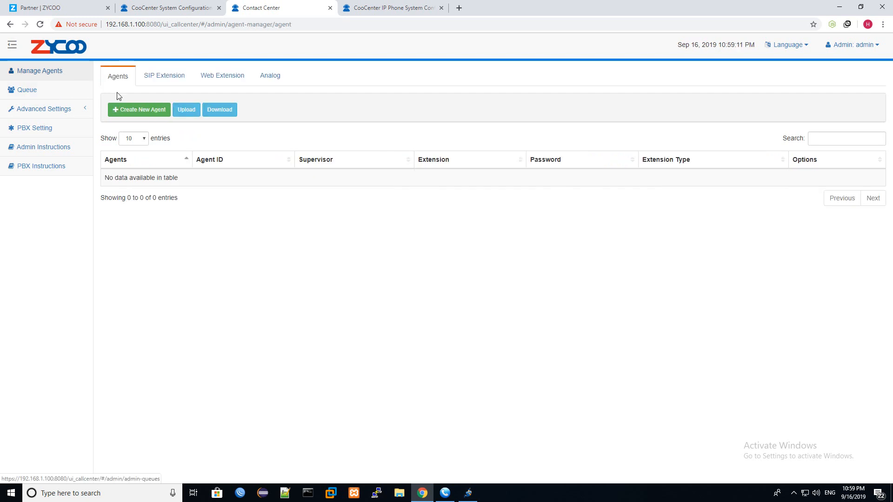
- Create a new agent, entering the agent's name, agent ID 800 and a password
{"action": "left_click", "coordinate": [139, 110]}
{"action": "left_click", "coordinate": [443, 93]}
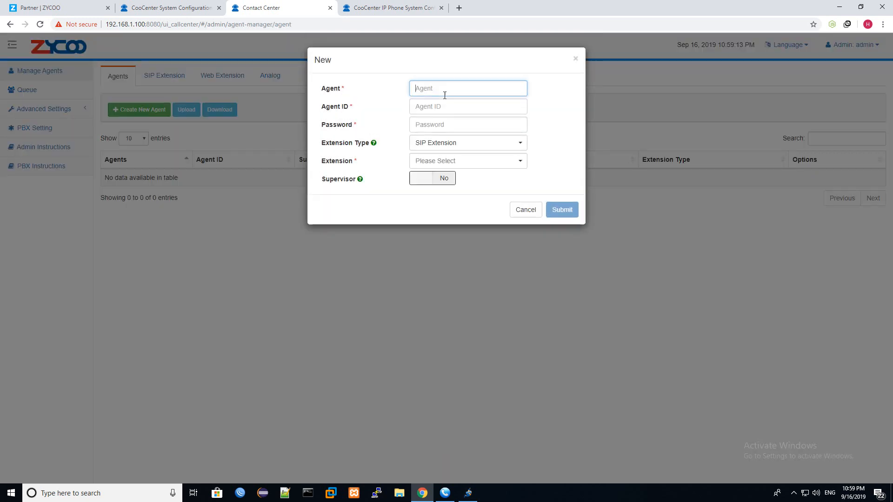
{"action": "type", "text": "kha"}
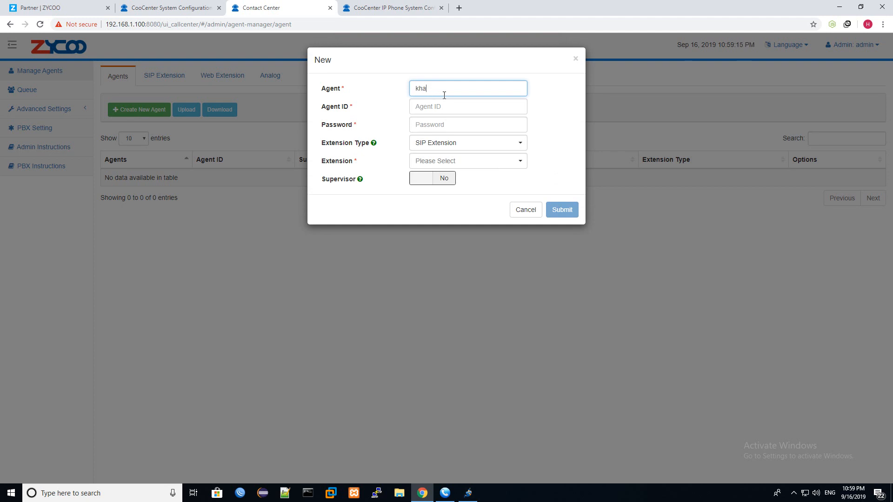
{"action": "type", "text": "lld"}
{"action": "left_click", "coordinate": [446, 109]}
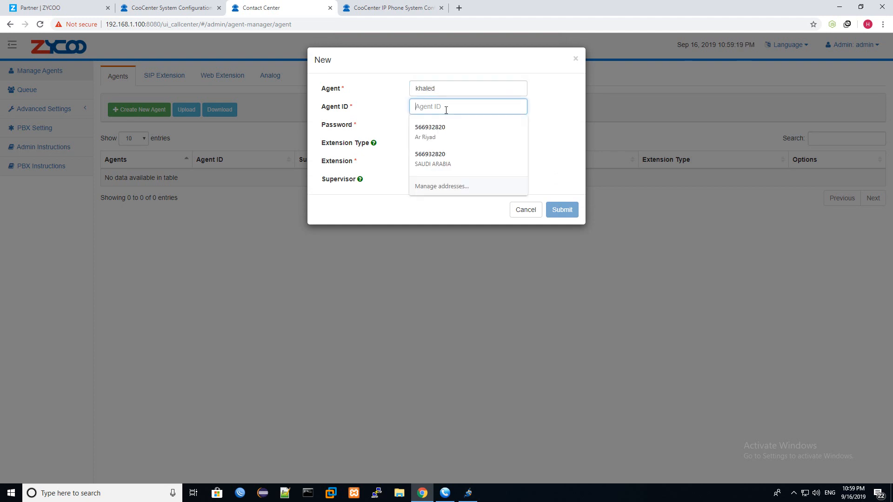
{"action": "type", "text": "800"}
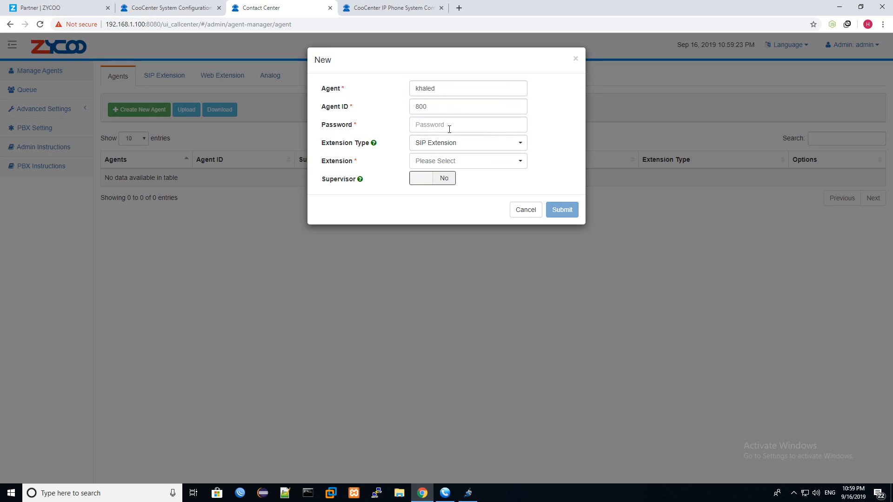
{"action": "left_click", "coordinate": [449, 128]}
{"action": "type", "text": "1234"}
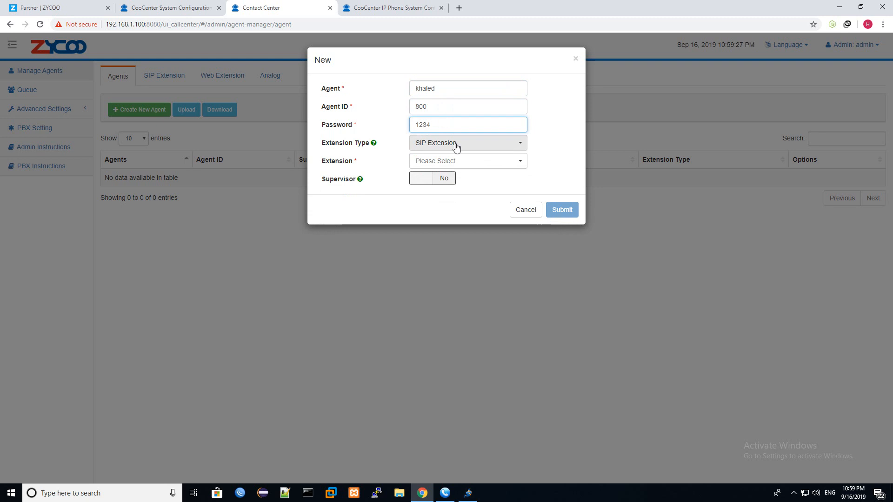
- Assign extension 800, mark the agent as supervisor, and submit
{"action": "left_click", "coordinate": [456, 162]}
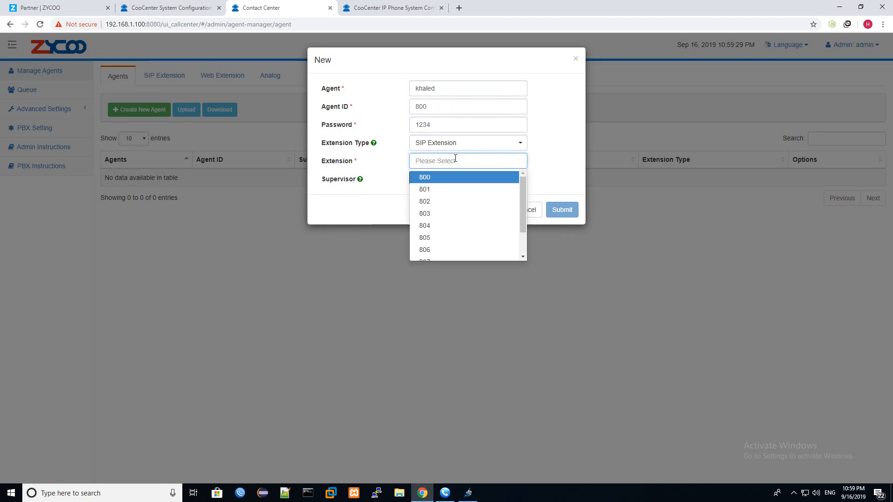
{"action": "left_click", "coordinate": [442, 181]}
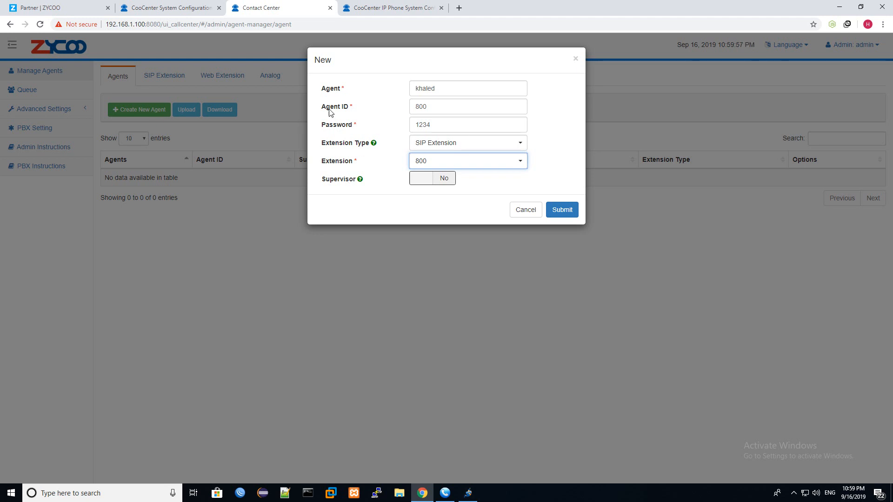
{"action": "left_click", "coordinate": [426, 166]}
{"action": "left_click", "coordinate": [424, 176]}
{"action": "left_click", "coordinate": [424, 181]}
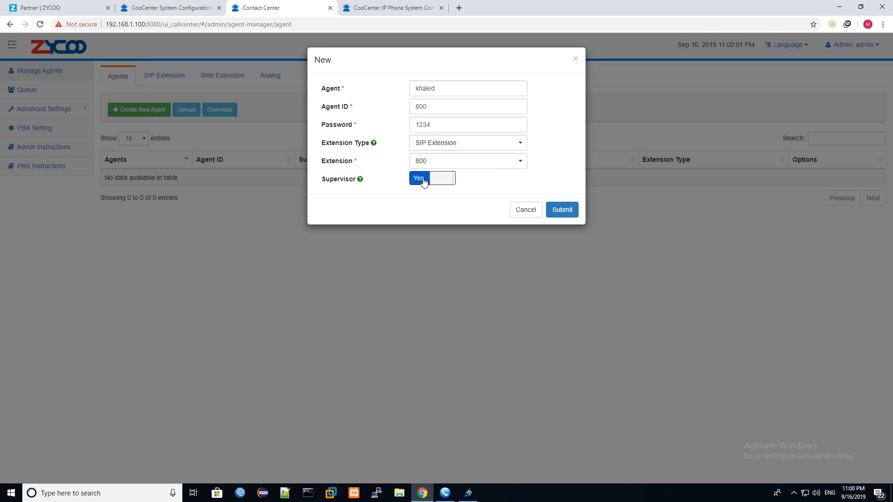
{"action": "left_click", "coordinate": [557, 209]}
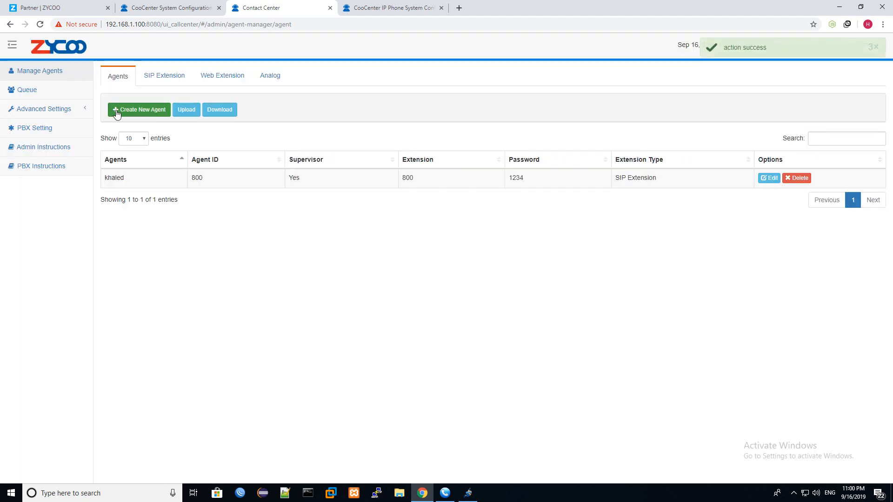
- Create another agent with the agent's name, agent ID 801 and a password
{"action": "left_click", "coordinate": [117, 110]}
{"action": "left_click", "coordinate": [424, 92]}
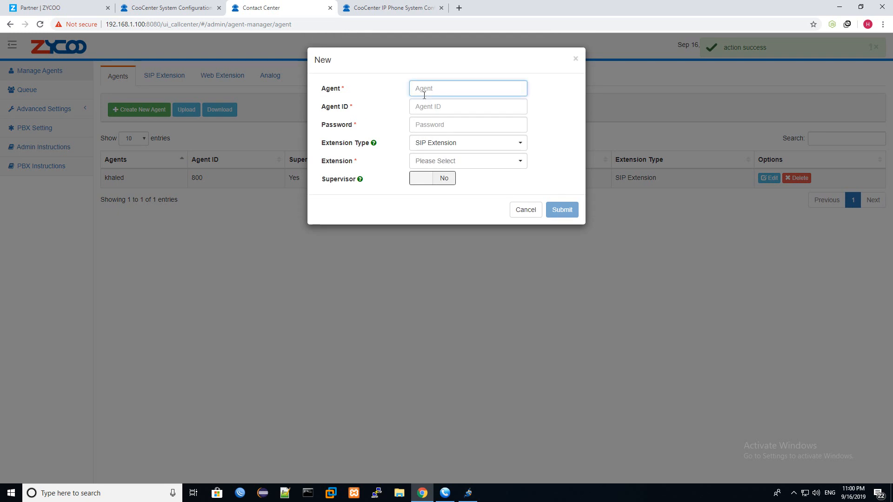
{"action": "type", "text": "801"}
{"action": "key", "text": "Tab"}
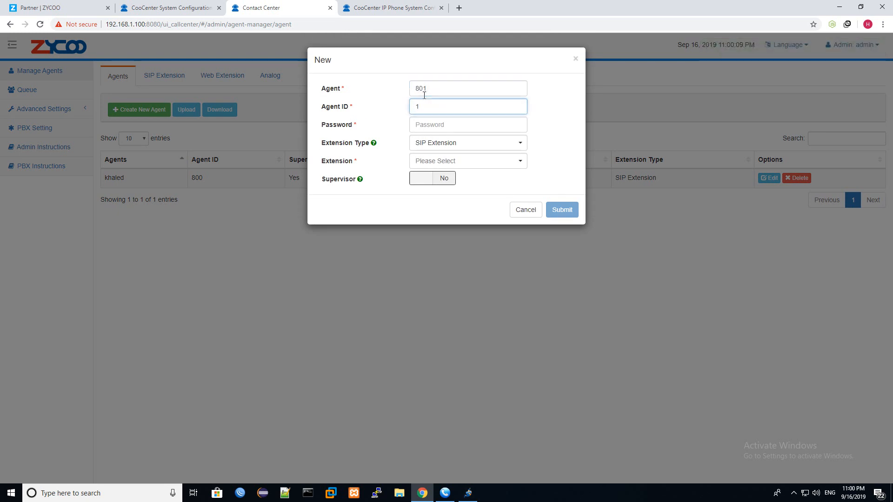
{"action": "key", "text": "BackSpace"}
{"action": "double_click", "coordinate": [427, 88]}
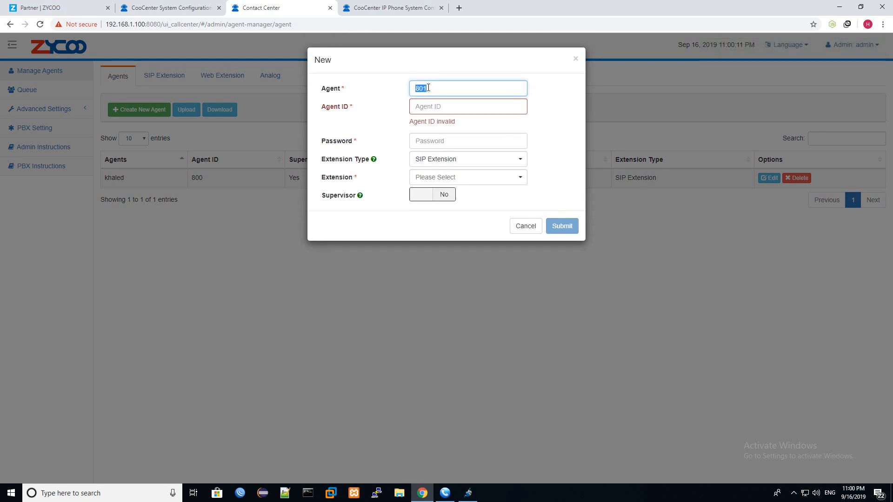
{"action": "type", "text": "ahmed"}
{"action": "key", "text": "Tab"}
{"action": "type", "text": "80"}
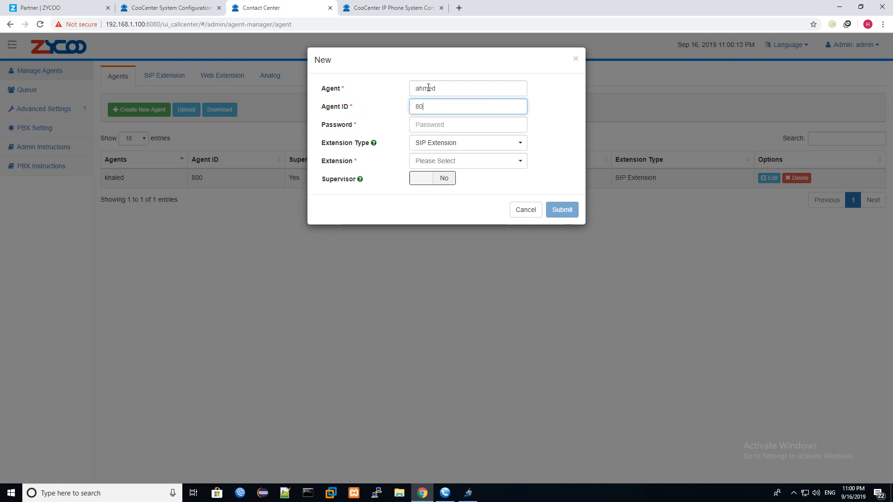
{"action": "type", "text": "1"}
{"action": "key", "text": "Tab"}
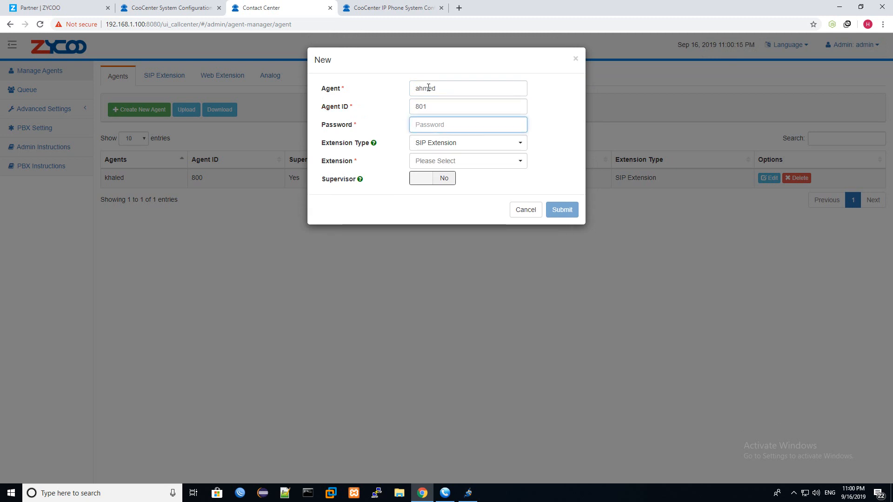
{"action": "type", "text": "1234"}
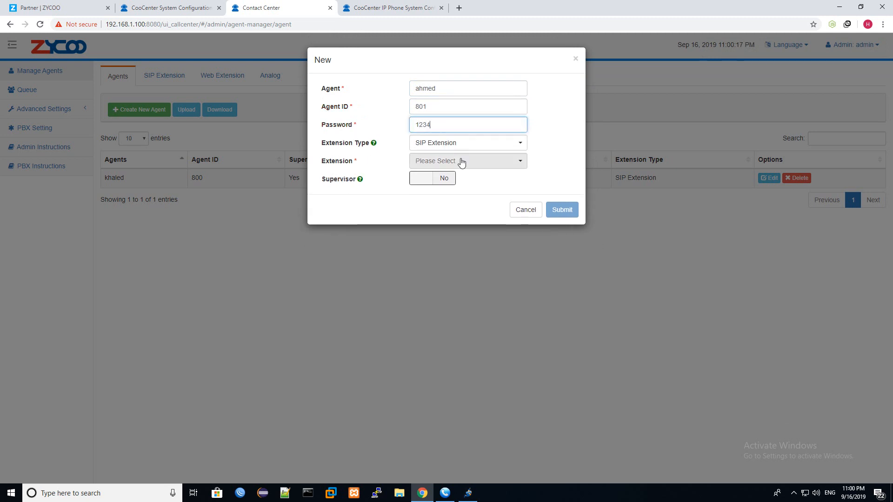
- Assign extension 801 to the new agent and submit
{"action": "left_click", "coordinate": [462, 161]}
{"action": "left_click", "coordinate": [425, 177]}
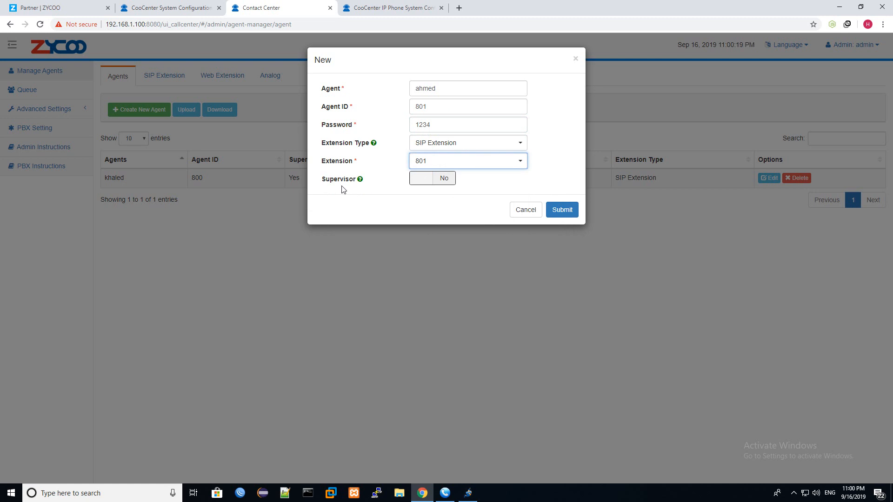
{"action": "left_click", "coordinate": [563, 211]}
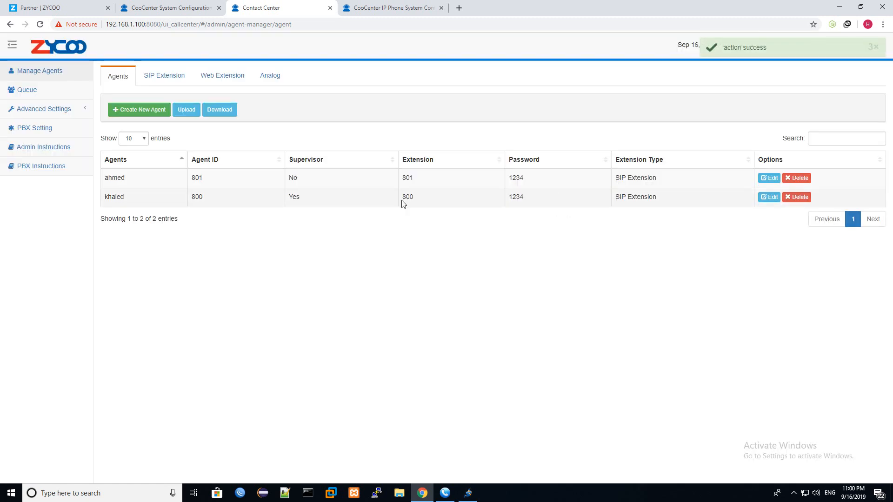
- Edit queue 633 Sales to include agents 800 and 801 as Queue Agents
{"action": "left_click", "coordinate": [28, 90]}
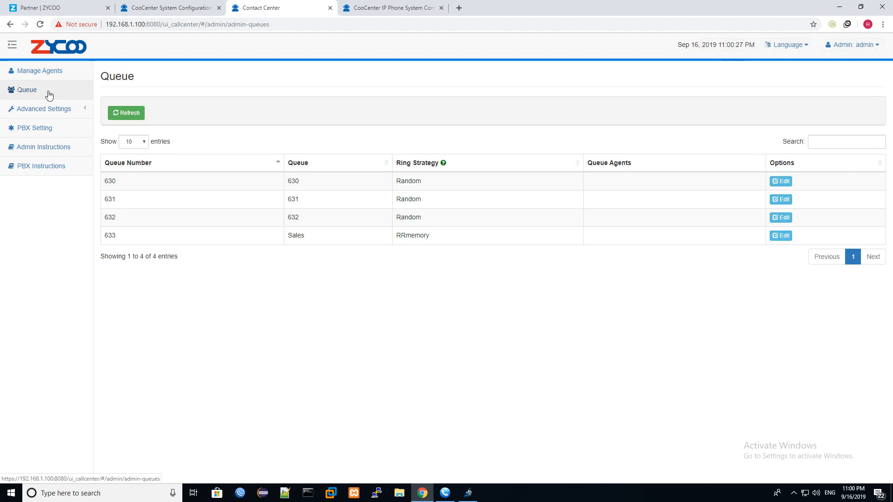
{"action": "left_click", "coordinate": [785, 236]}
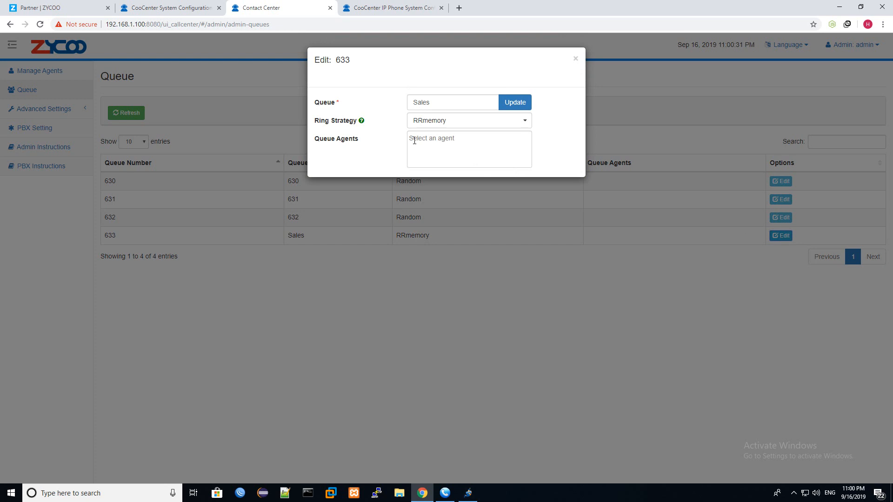
{"action": "left_click", "coordinate": [415, 141]}
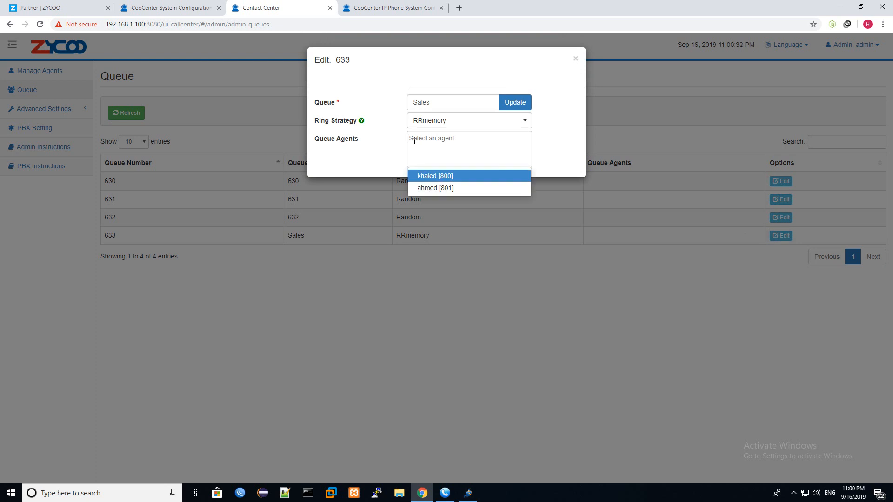
{"action": "left_click", "coordinate": [424, 176]}
{"action": "left_click", "coordinate": [423, 176]}
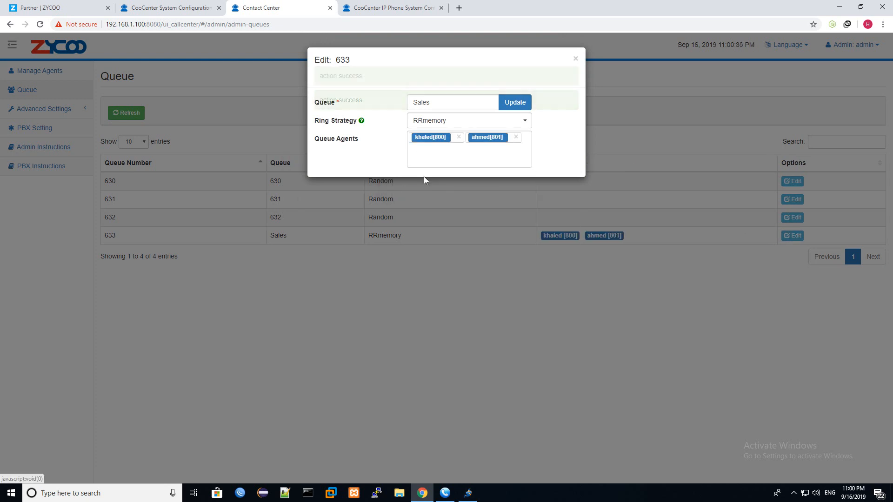
{"action": "left_click", "coordinate": [575, 58]}
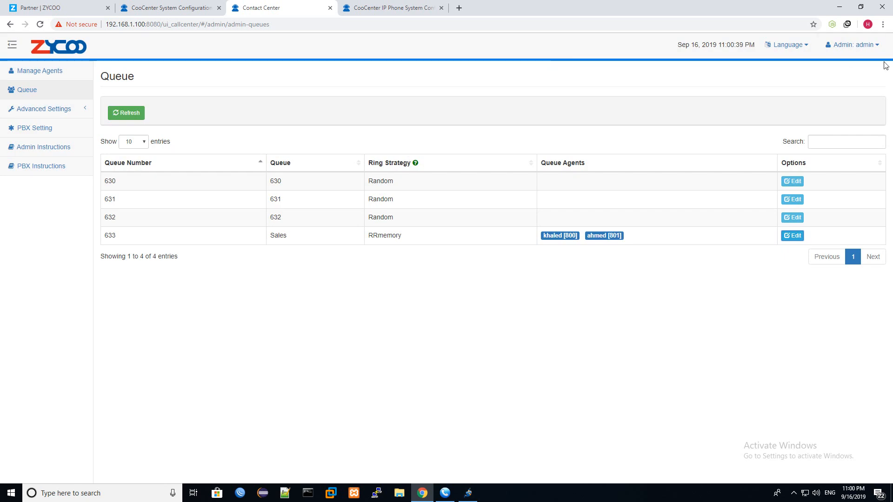
- Open the admin account options menu
{"action": "left_click", "coordinate": [873, 46]}
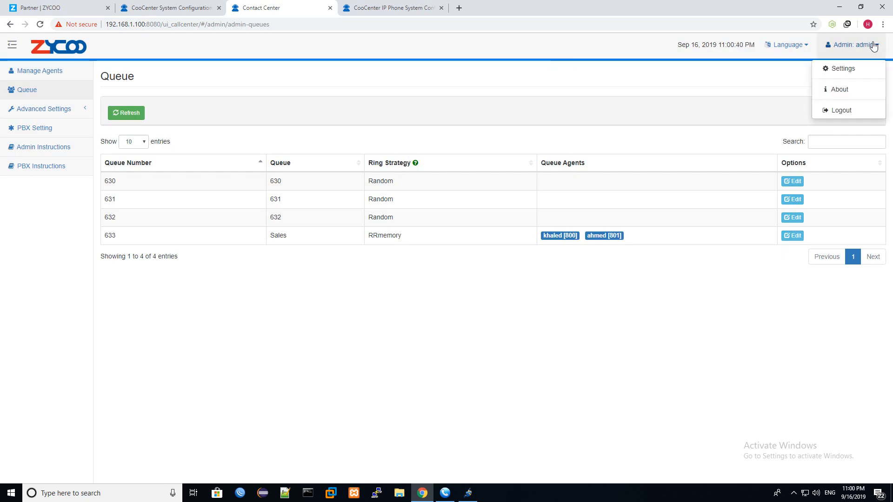
{"action": "left_click", "coordinate": [857, 109]}
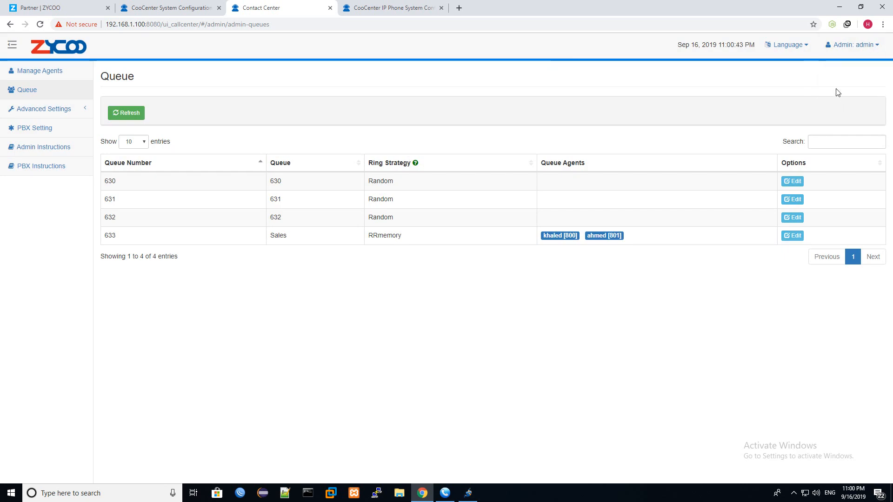
{"action": "left_click", "coordinate": [842, 45]}
- Log out of admin and sign in with agent 800's username and password, reaching the Idle dashboard
{"action": "left_click", "coordinate": [842, 113]}
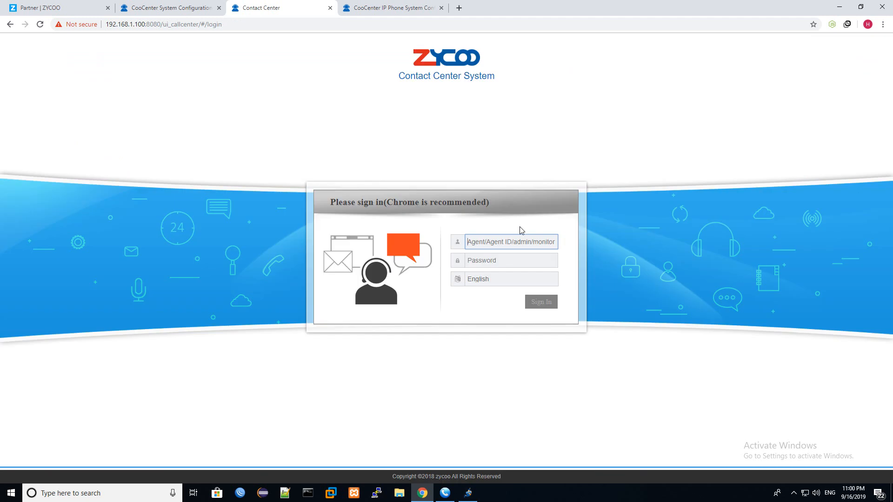
{"action": "type", "text": "800"}
{"action": "key", "text": "BackSpace"}
{"action": "key", "text": "BackSpace"}
{"action": "key", "text": "BackSpace"}
{"action": "type", "text": "kh"}
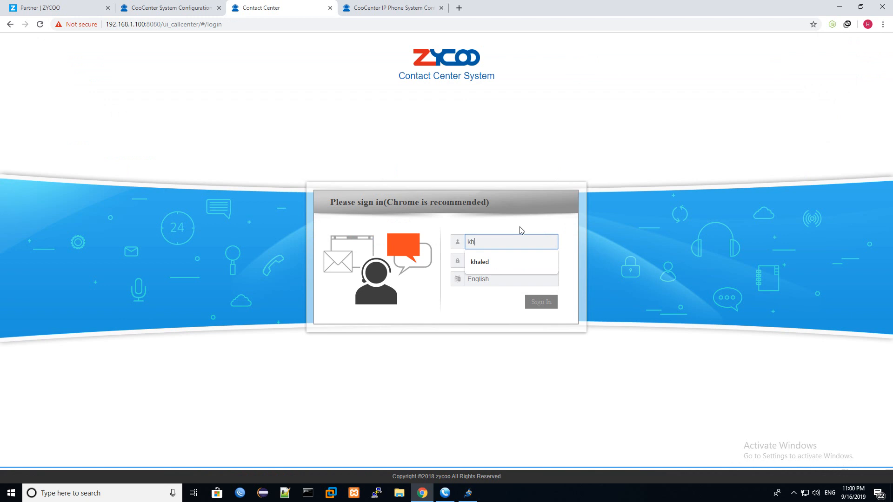
{"action": "type", "text": "aled"}
{"action": "key", "text": "Tab"}
{"action": "type", "text": "***"}
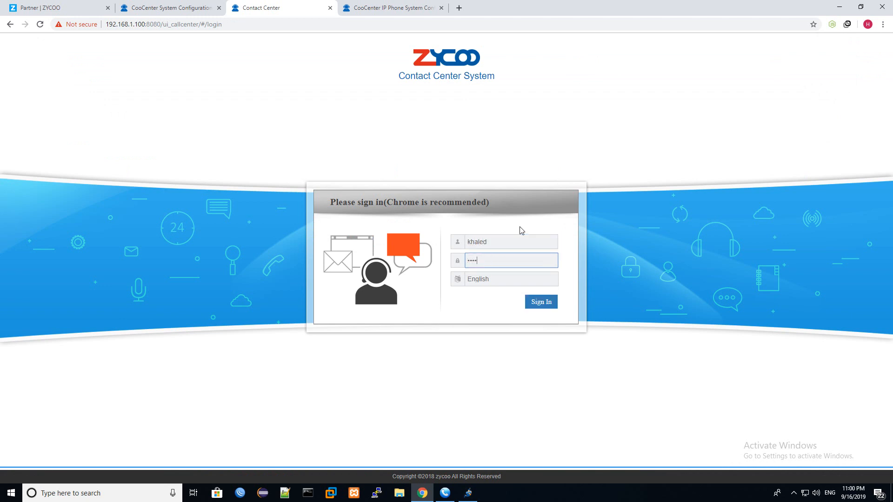
{"action": "type", "text": "*"}
{"action": "key", "text": "Return"}
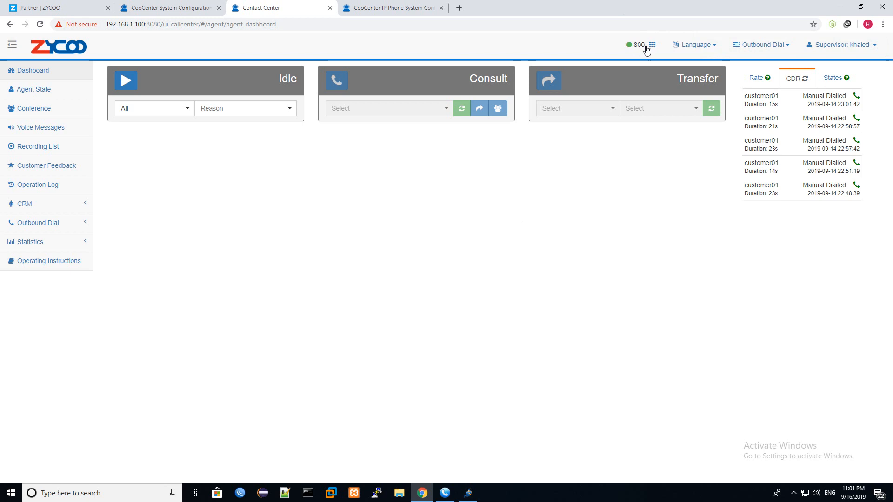
- Reselect account 800 in MicroSIP until it shows Online, then bring up the dashboard's Dial keypad
{"action": "left_click", "coordinate": [445, 493]}
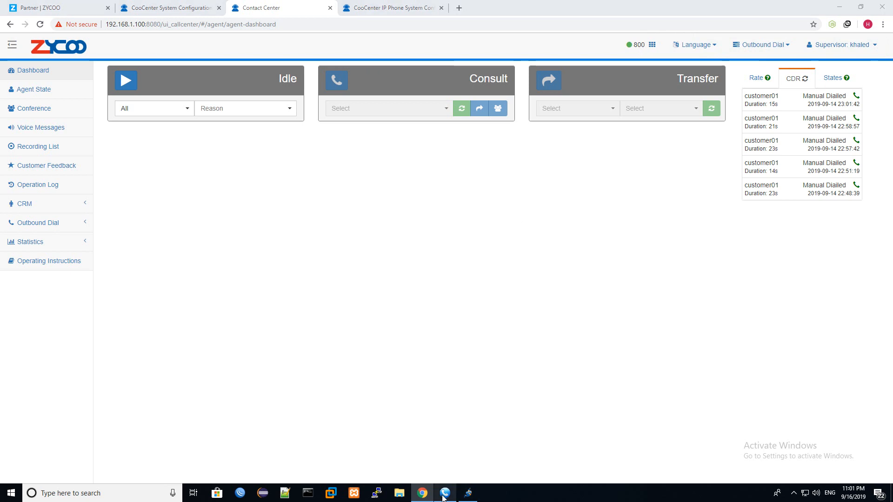
{"action": "left_click_drag", "start_coordinate": [574, 123], "coordinate": [566, 124]}
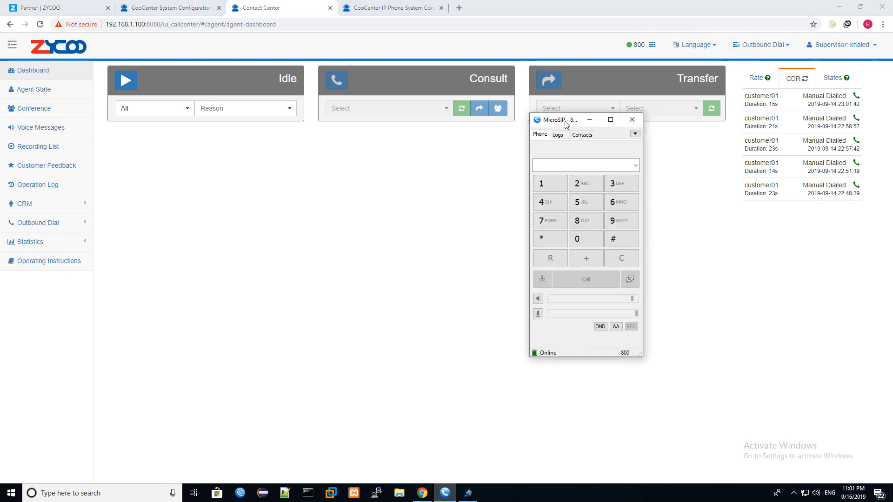
{"action": "left_click", "coordinate": [635, 134]}
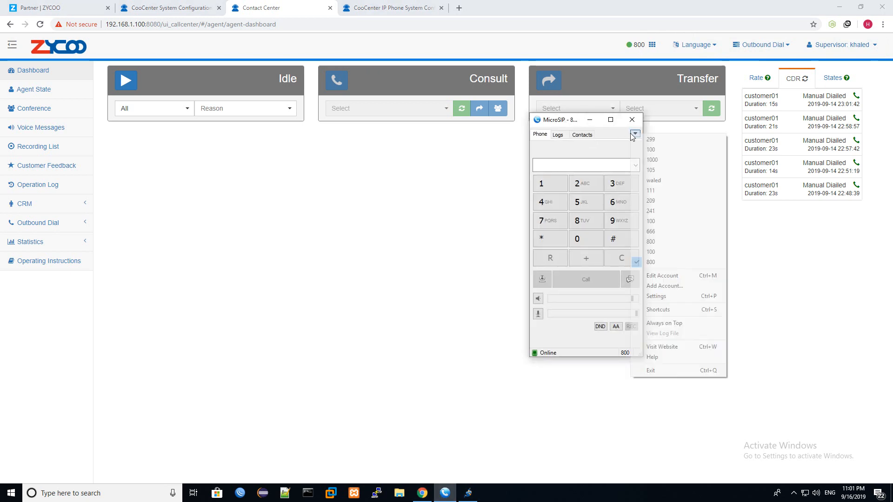
{"action": "left_click", "coordinate": [658, 267]}
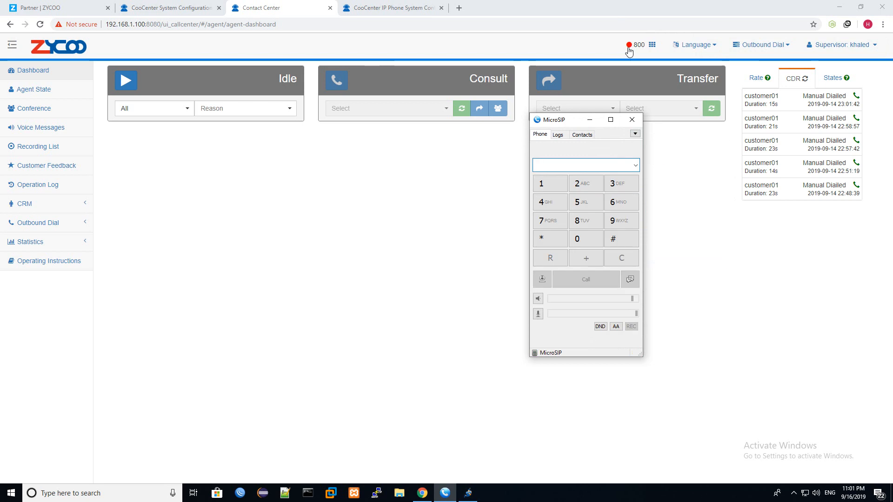
{"action": "left_click", "coordinate": [635, 134]}
{"action": "left_click", "coordinate": [665, 262]}
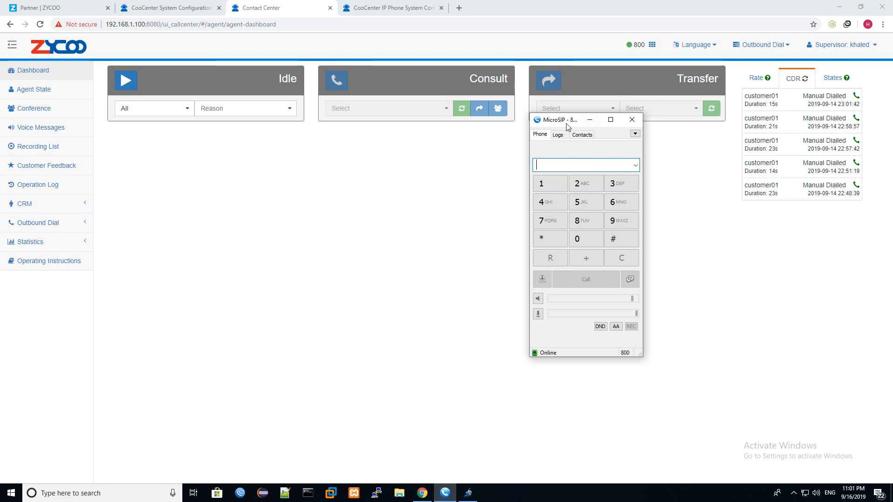
{"action": "left_click_drag", "start_coordinate": [566, 121], "coordinate": [424, 91]}
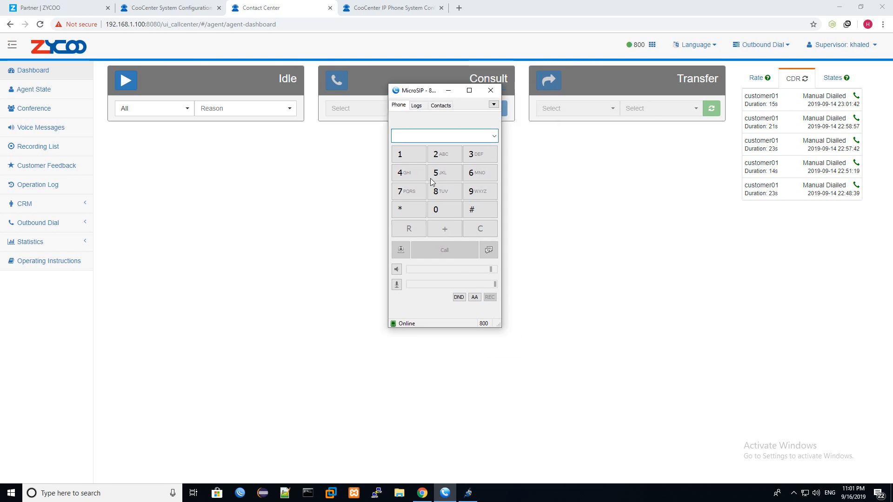
{"action": "left_click", "coordinate": [653, 45]}
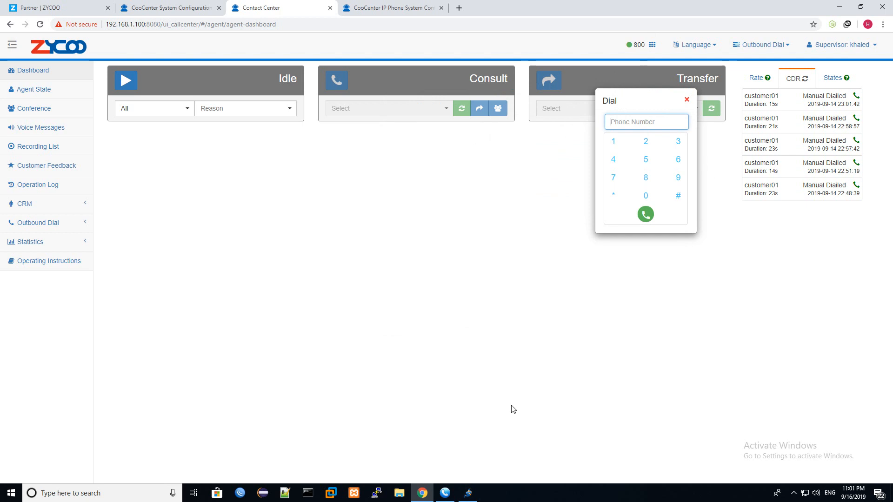
- Dial customer01's phone number in the dashboard Dial box to place an outbound call
{"action": "left_click", "coordinate": [437, 496]}
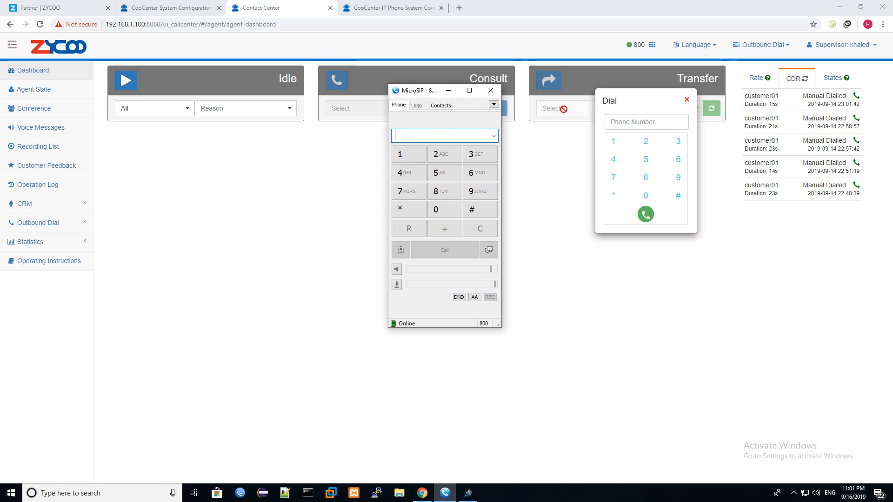
{"action": "left_click", "coordinate": [448, 90]}
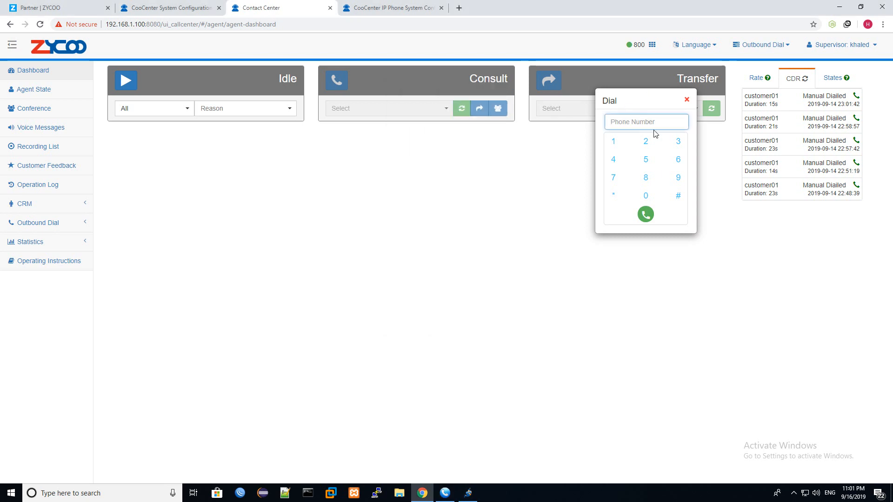
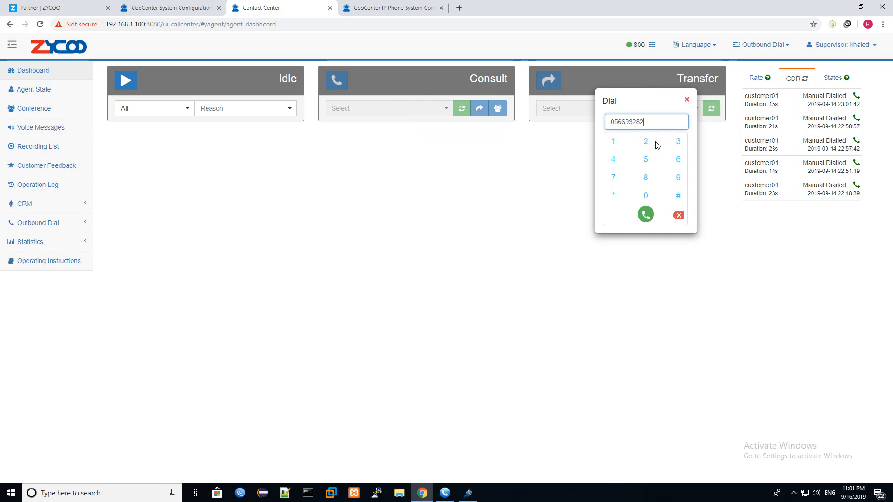
{"action": "left_click", "coordinate": [646, 216]}
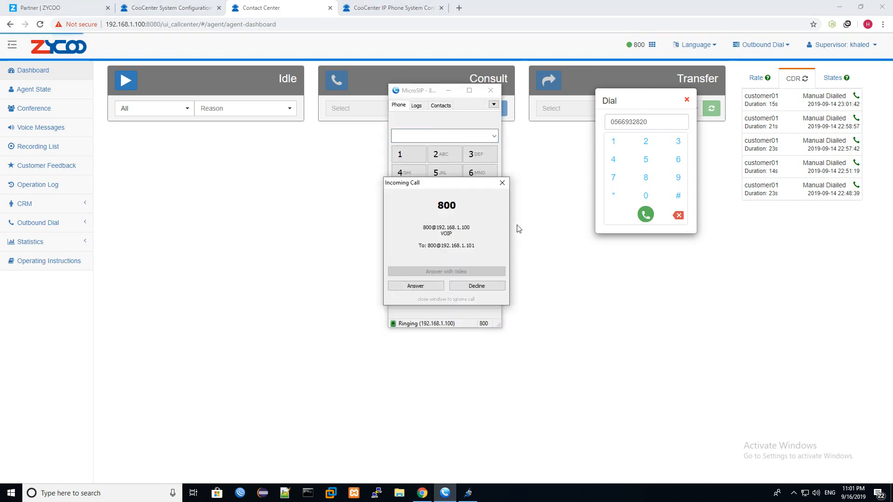
- Answer the call in MicroSIP, hang up, and close the CRM popup and dial pad
{"action": "left_click", "coordinate": [426, 290]}
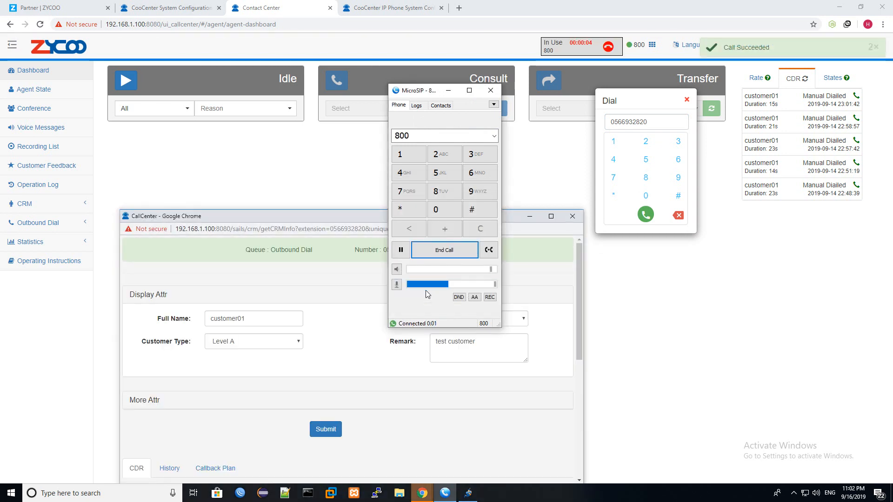
{"action": "left_click", "coordinate": [445, 251]}
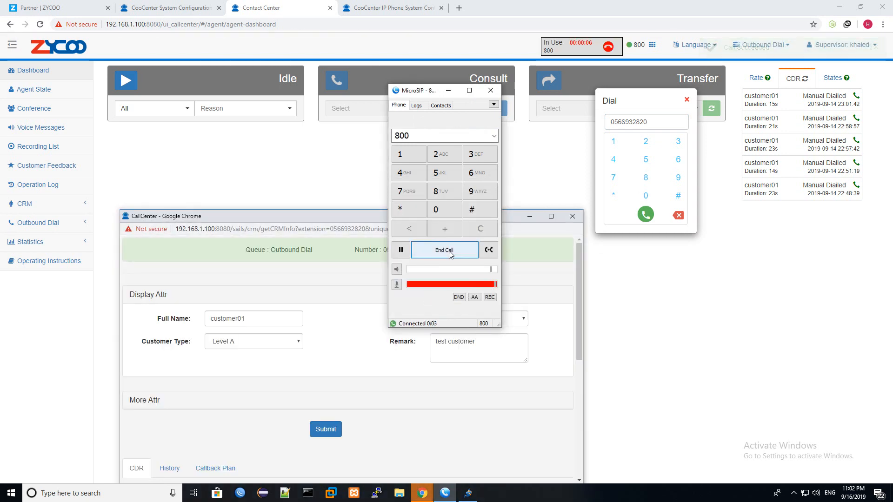
{"action": "left_click", "coordinate": [572, 217]}
{"action": "left_click", "coordinate": [686, 100]}
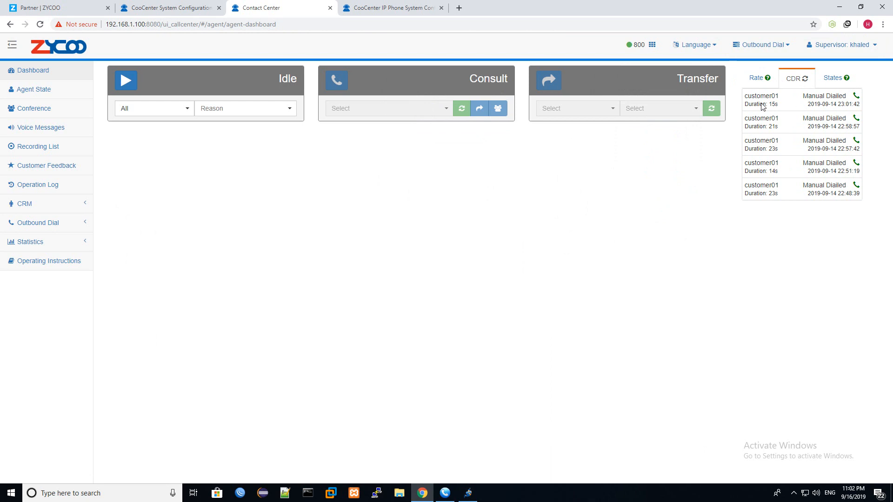
- Review agent queue states and the answer rate chart for agent 801, then open Agent State
{"action": "left_click", "coordinate": [837, 78]}
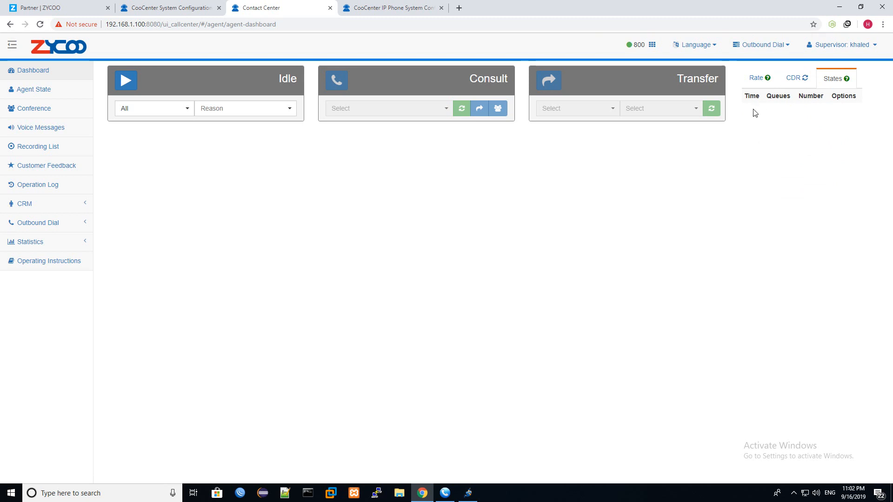
{"action": "left_click", "coordinate": [757, 78]}
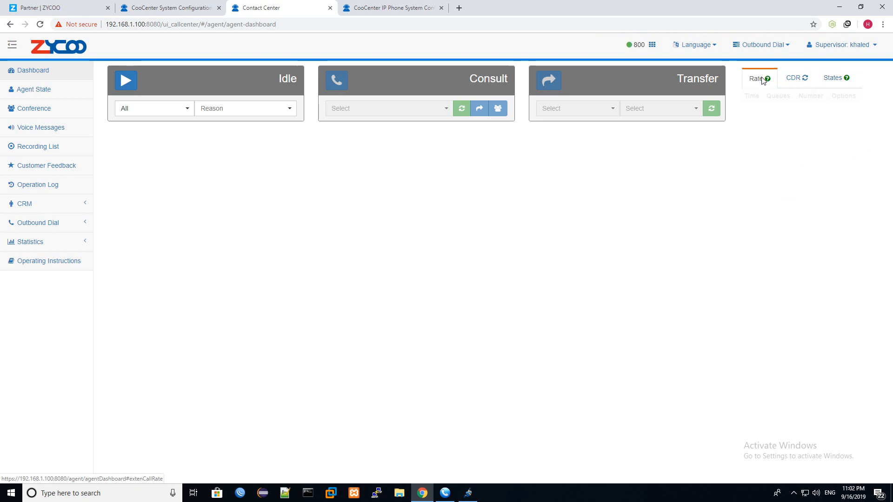
{"action": "left_click", "coordinate": [788, 100]}
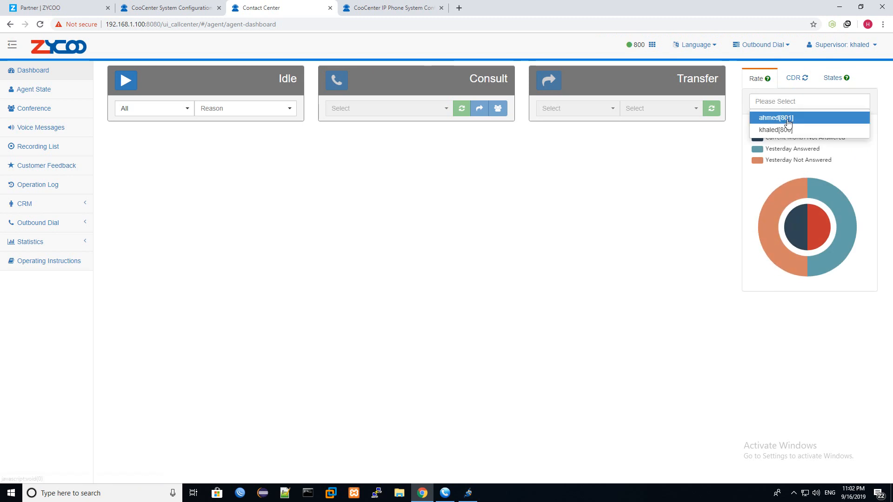
{"action": "left_click", "coordinate": [787, 117]}
{"action": "mouse_move", "coordinate": [836, 202]}
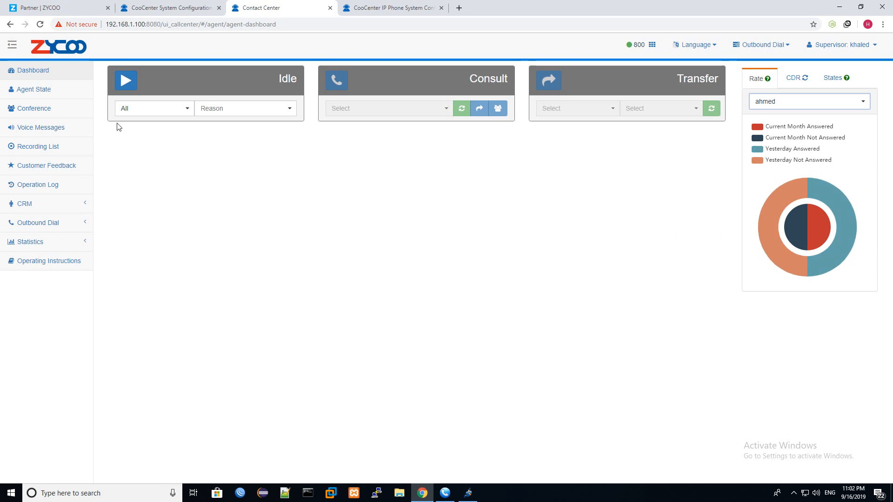
{"action": "left_click", "coordinate": [45, 91]}
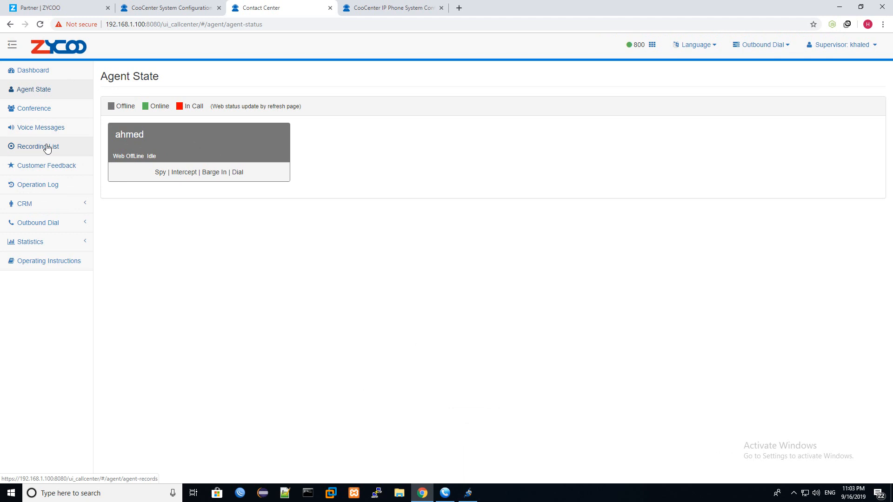
- Browse Customer Feedback and the Operation Log, then open the CRM Customer list
{"action": "left_click", "coordinate": [53, 167]}
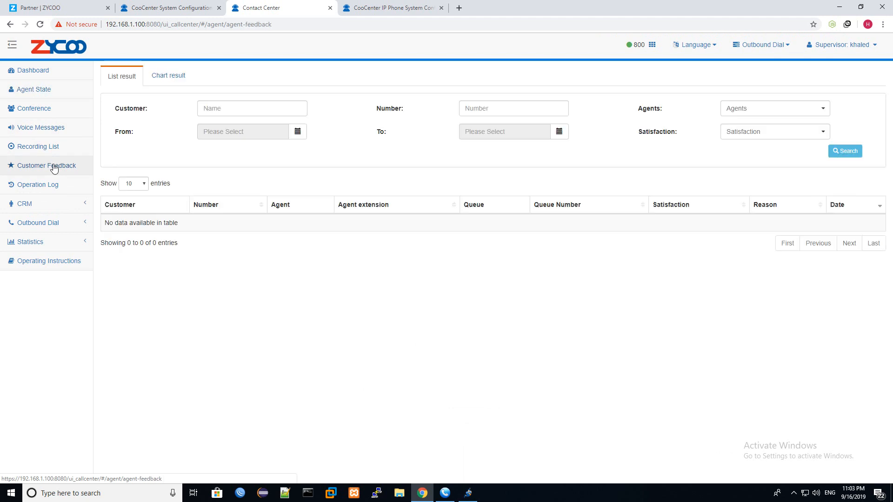
{"action": "left_click", "coordinate": [51, 191]}
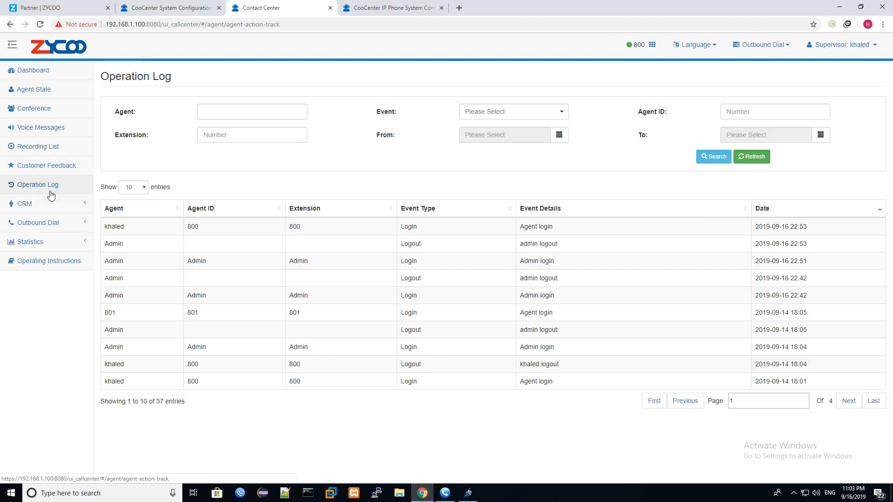
{"action": "left_click", "coordinate": [51, 202]}
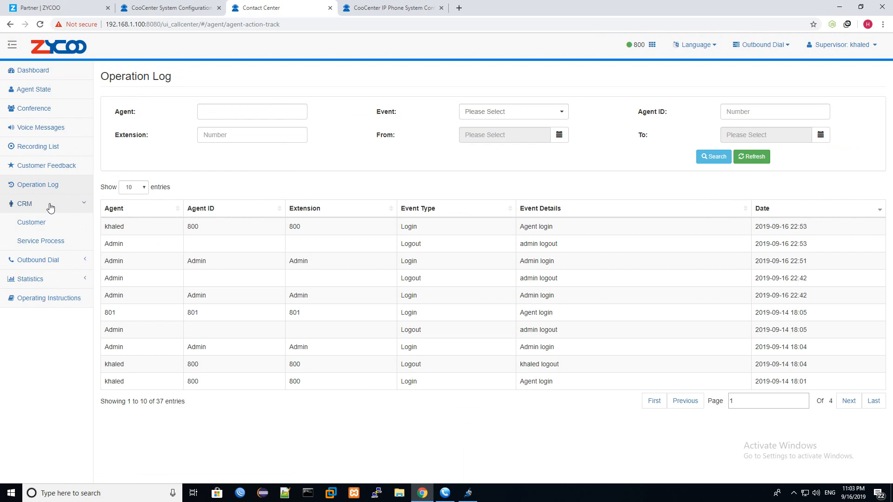
{"action": "left_click", "coordinate": [48, 206]}
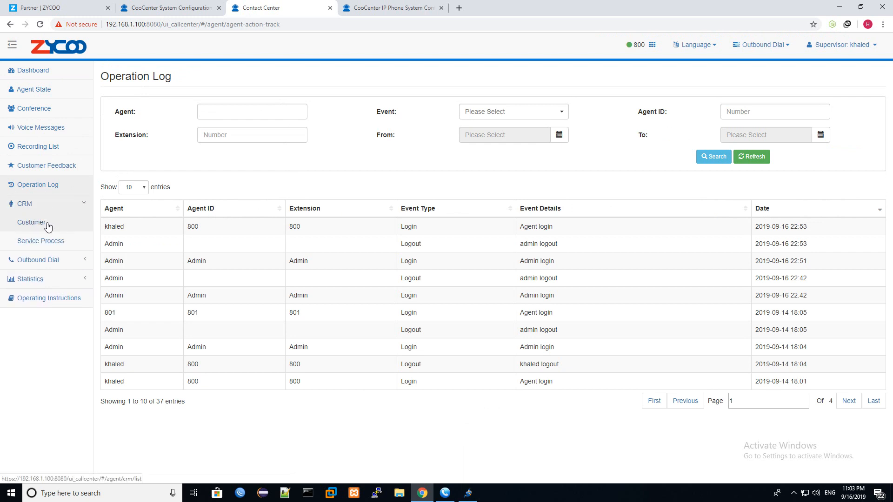
{"action": "left_click", "coordinate": [48, 223]}
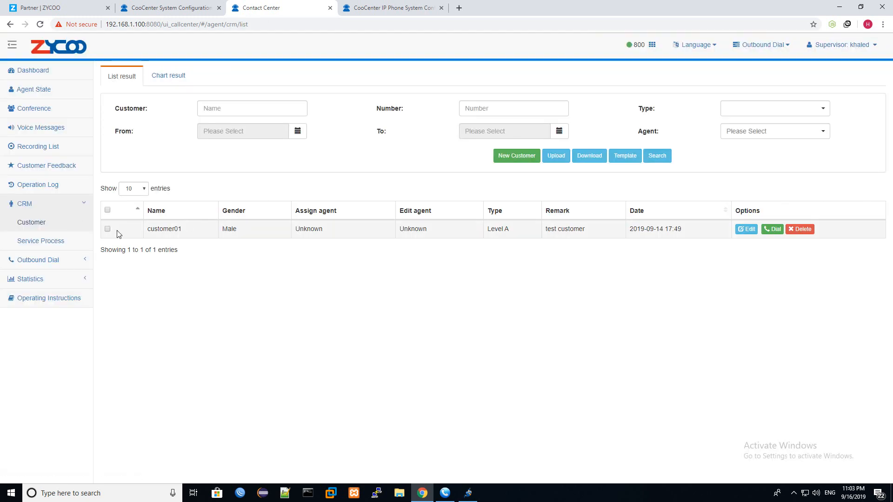
- Delete customer01, return to the Dashboard, and switch to the ZYCOO website page
{"action": "left_click", "coordinate": [801, 230]}
{"action": "left_click", "coordinate": [27, 71]}
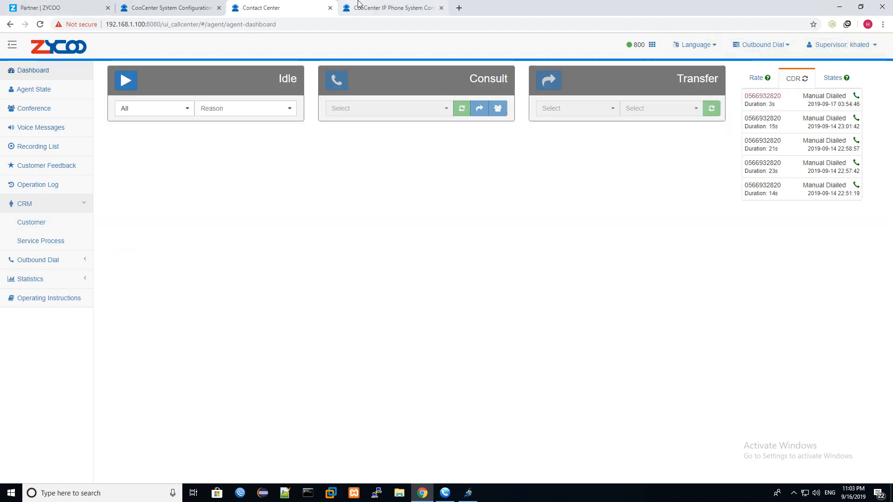
{"action": "left_click", "coordinate": [30, 6]}
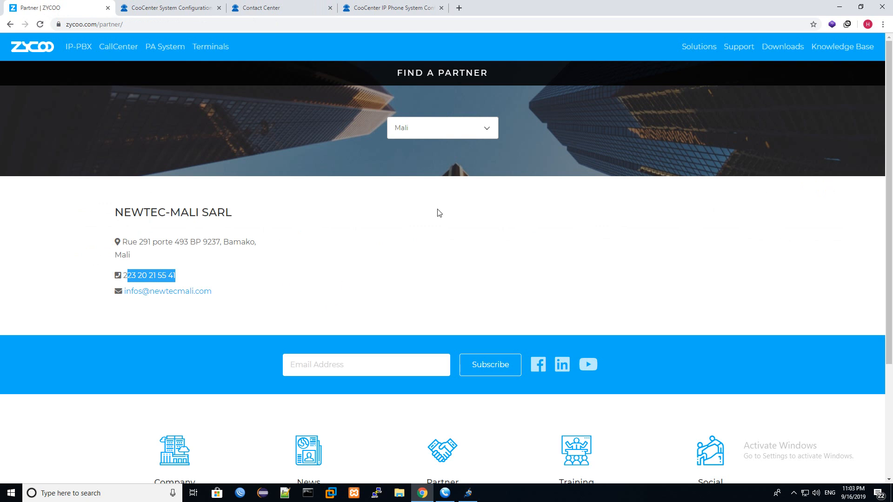
{"action": "scroll", "coordinate": [447, 186], "scroll_direction": "down", "scroll_amount": 1}
{"action": "left_click", "coordinate": [6, 26]}
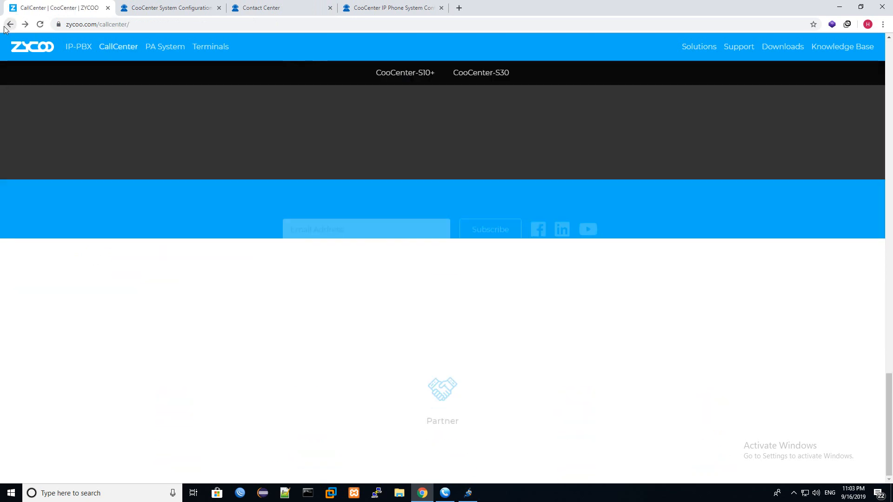
{"action": "left_click", "coordinate": [5, 28]}
{"action": "scroll", "coordinate": [354, 350], "scroll_direction": "down", "scroll_amount": 20}
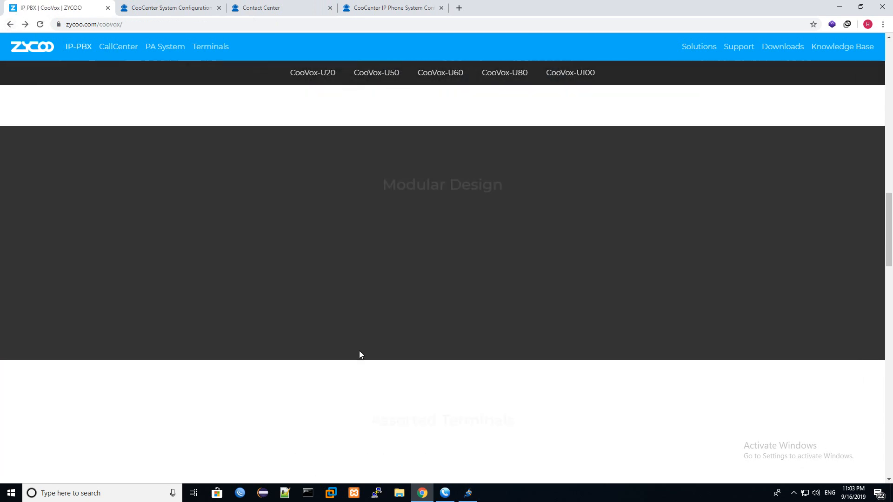
{"action": "scroll", "coordinate": [356, 335], "scroll_direction": "down", "scroll_amount": 15}
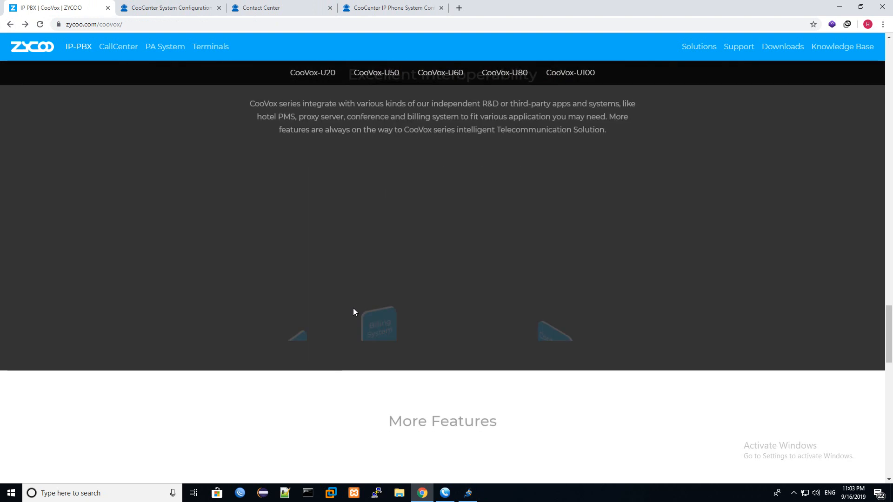
{"action": "scroll", "coordinate": [355, 264], "scroll_direction": "up", "scroll_amount": 5}
{"action": "scroll", "coordinate": [346, 228], "scroll_direction": "up", "scroll_amount": 20}
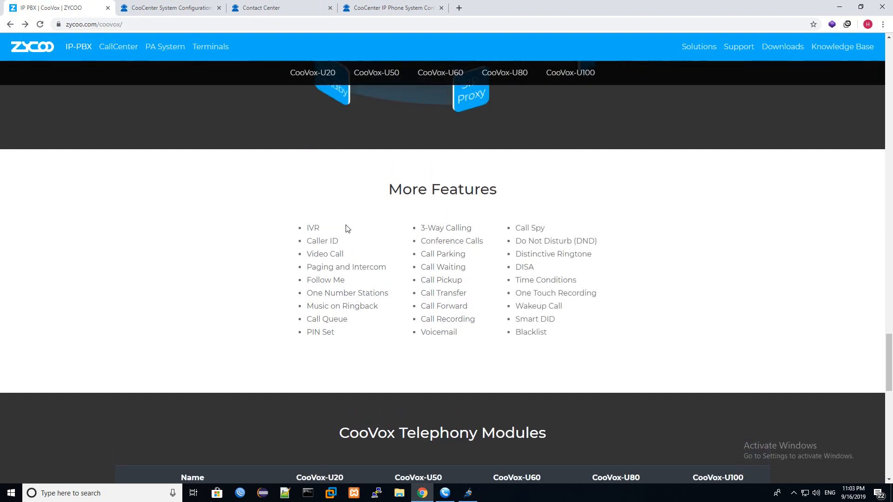
{"action": "scroll", "coordinate": [346, 229], "scroll_direction": "up", "scroll_amount": 7}
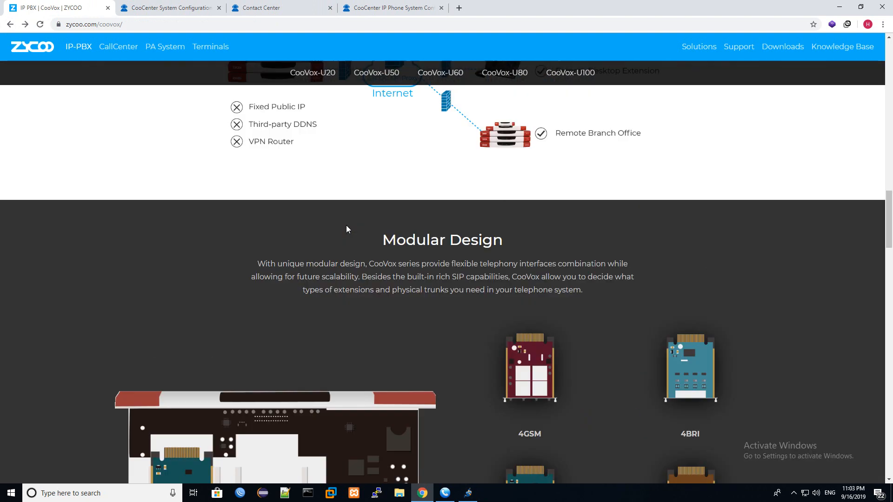
{"action": "left_click", "coordinate": [130, 55]}
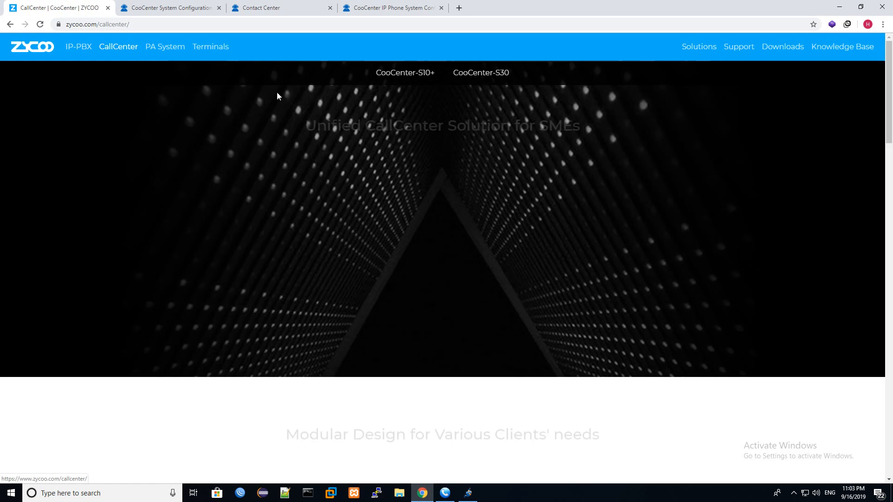
{"action": "scroll", "coordinate": [369, 341], "scroll_direction": "down", "scroll_amount": 10}
{"action": "scroll", "coordinate": [368, 330], "scroll_direction": "down", "scroll_amount": 12}
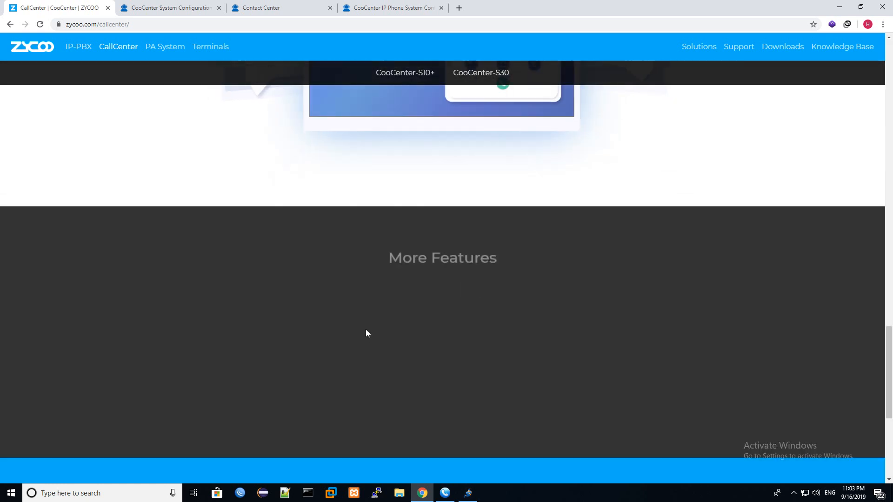
{"action": "scroll", "coordinate": [367, 260], "scroll_direction": "up", "scroll_amount": 3}
{"action": "left_click_drag", "start_coordinate": [379, 237], "coordinate": [334, 234]}
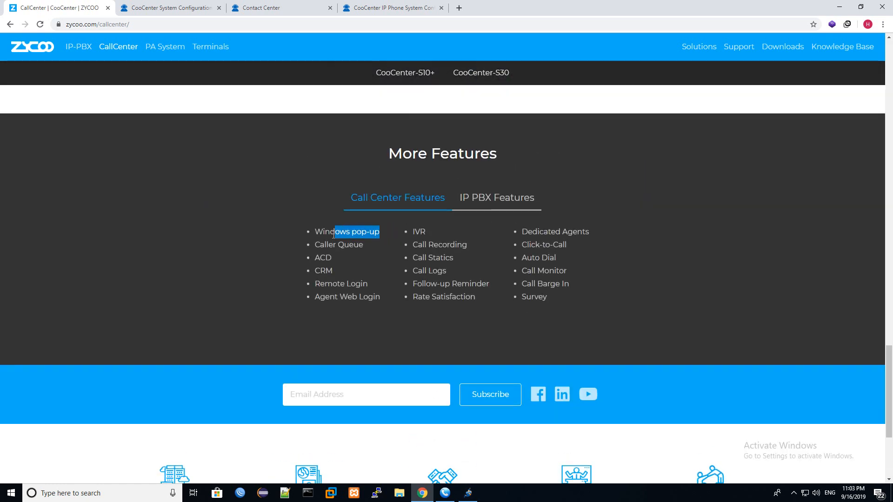
{"action": "left_click", "coordinate": [393, 8]}
{"action": "left_click", "coordinate": [316, 7]}
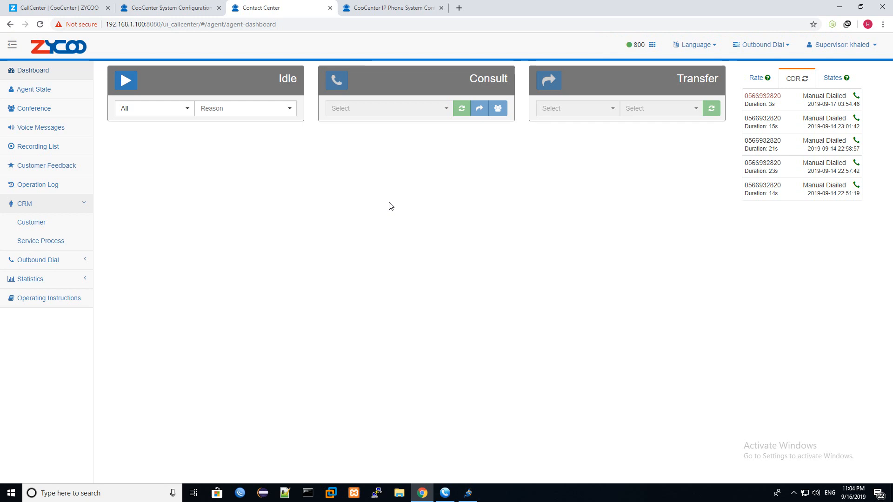
- Set the Inbound Routes FXO destination to Goto Queue > Sales (633), save, and activate changes
{"action": "left_click", "coordinate": [190, 8]}
{"action": "left_click", "coordinate": [372, 7]}
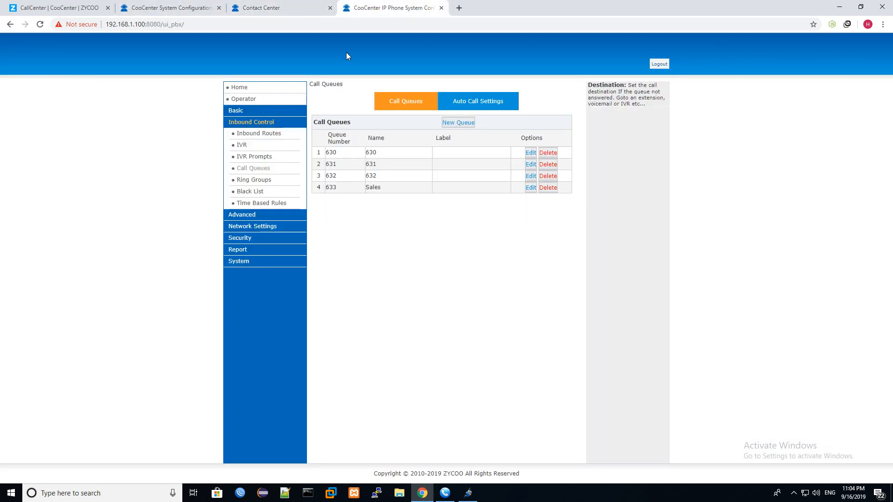
{"action": "left_click", "coordinate": [243, 135]}
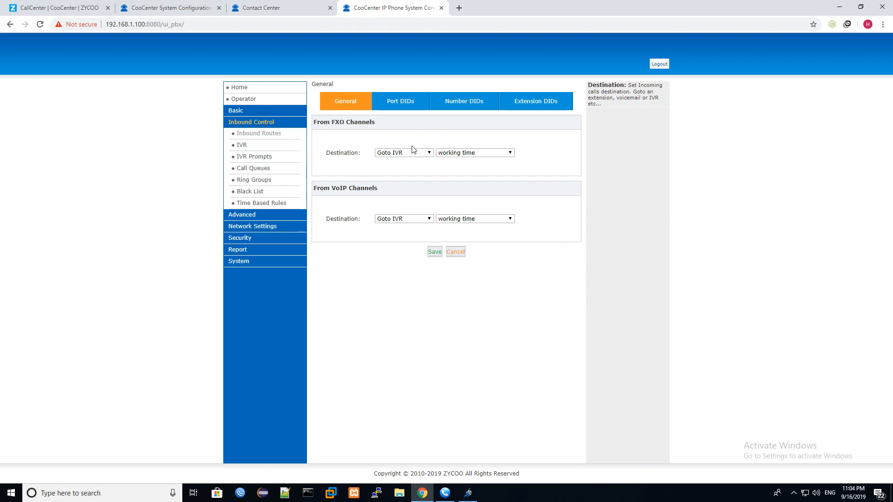
{"action": "left_click", "coordinate": [403, 153]}
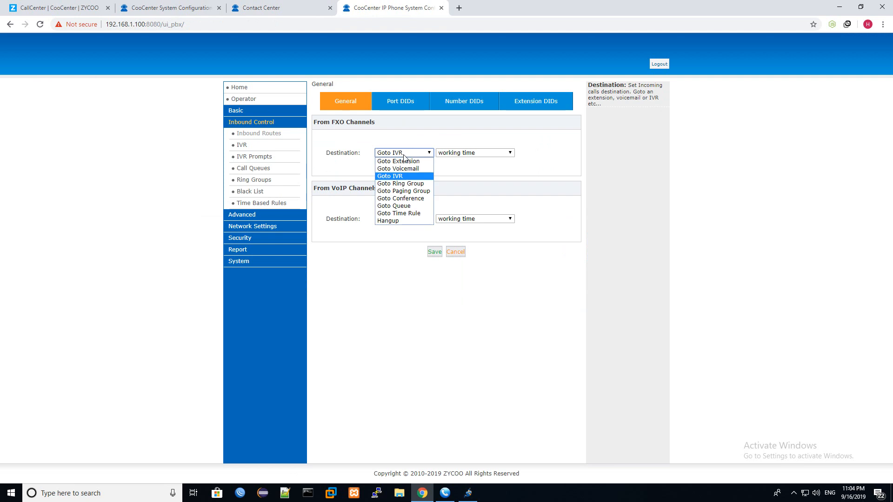
{"action": "left_click", "coordinate": [400, 206]}
{"action": "left_click", "coordinate": [459, 156]}
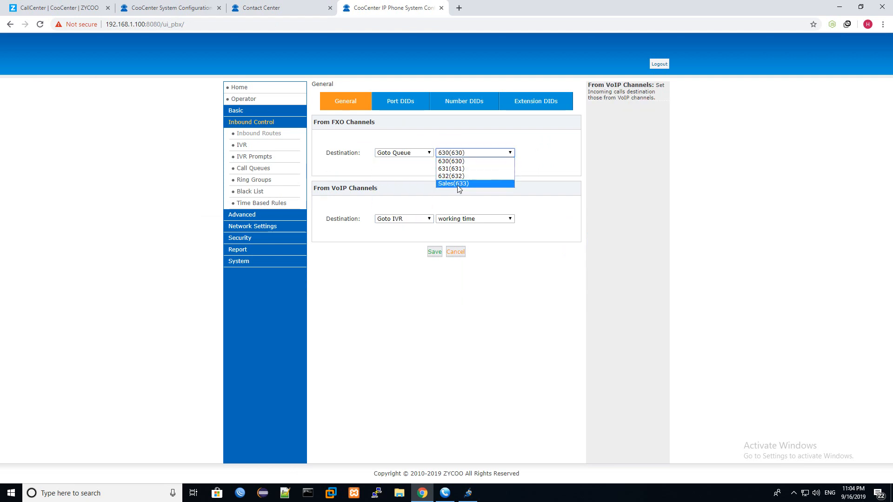
{"action": "left_click", "coordinate": [456, 185]}
{"action": "left_click", "coordinate": [435, 252]}
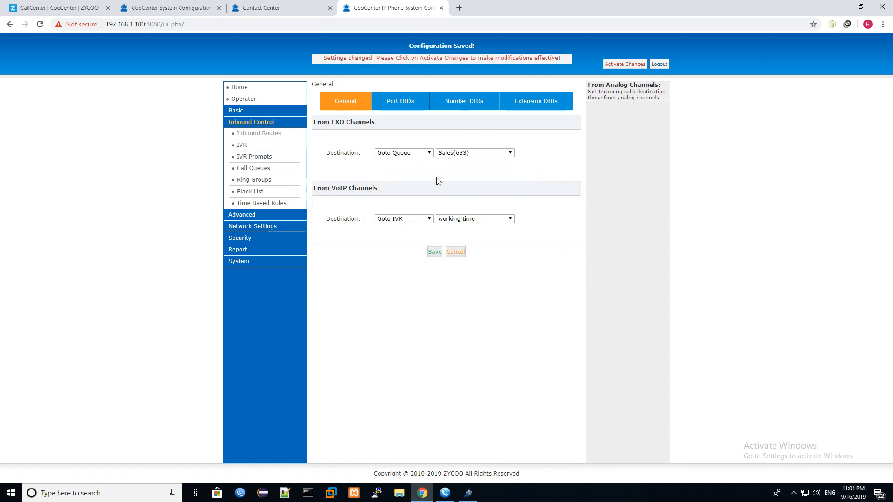
{"action": "left_click", "coordinate": [605, 66]}
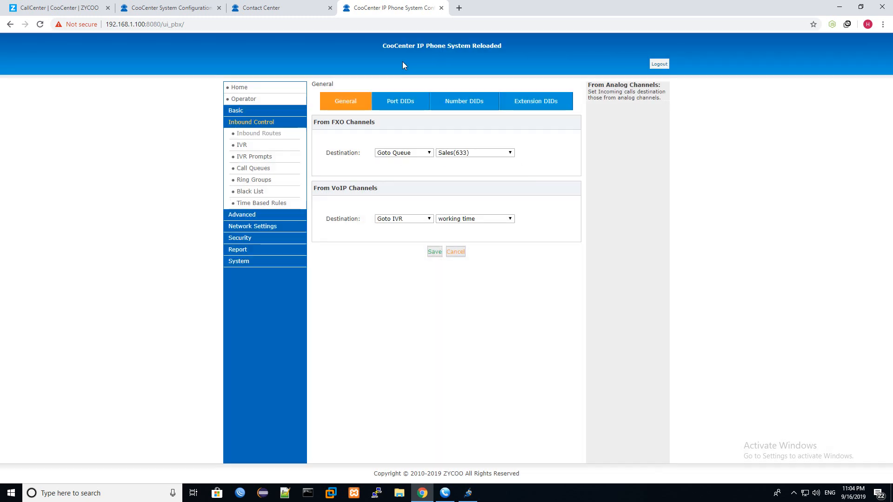
{"action": "left_click", "coordinate": [276, 7]}
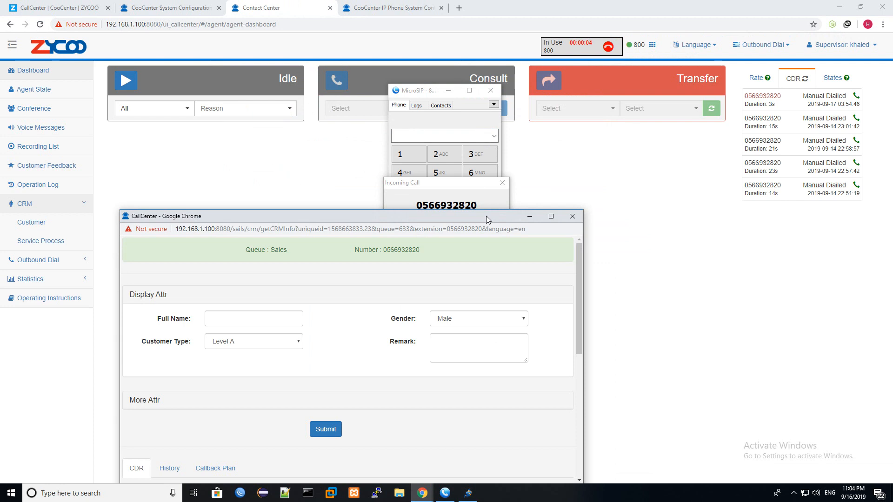
- Move the CRM popup aside, answer the Sales queue call in MicroSIP, and drag the popup back up
{"action": "left_click_drag", "start_coordinate": [483, 220], "coordinate": [426, 332]}
{"action": "left_click", "coordinate": [411, 286]}
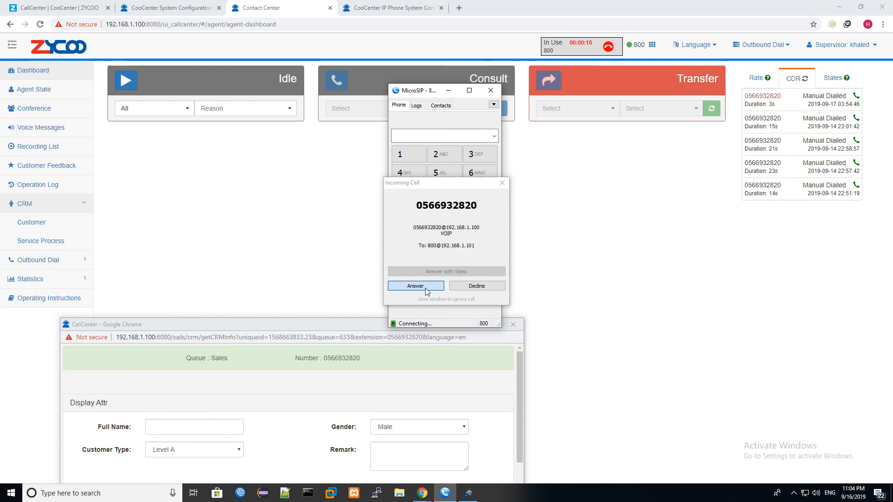
{"action": "left_click_drag", "start_coordinate": [362, 334], "coordinate": [563, 98]}
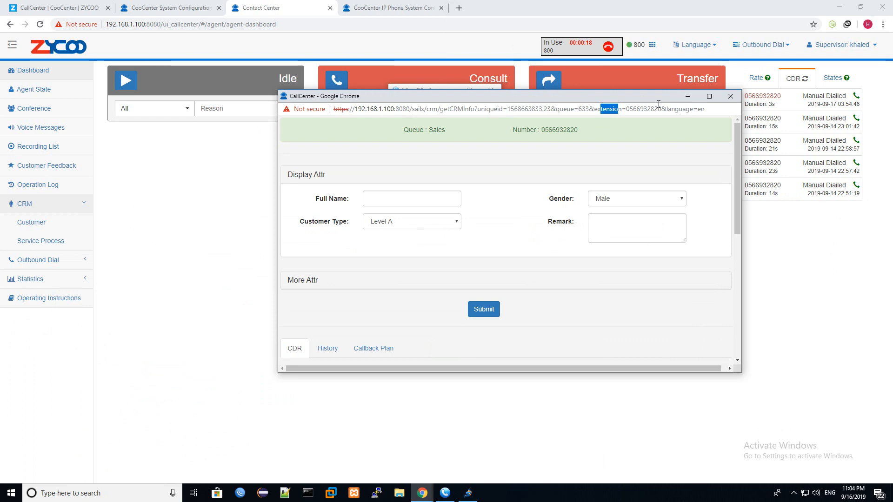
- Maximize the CRM popup and look through its History, Callback Plan and CDR tabs
{"action": "left_click", "coordinate": [709, 96]}
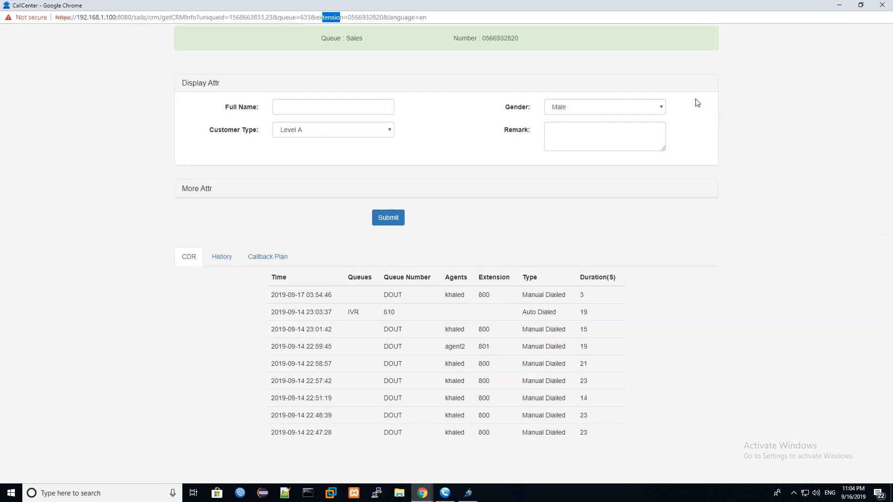
{"action": "left_click", "coordinate": [328, 107]}
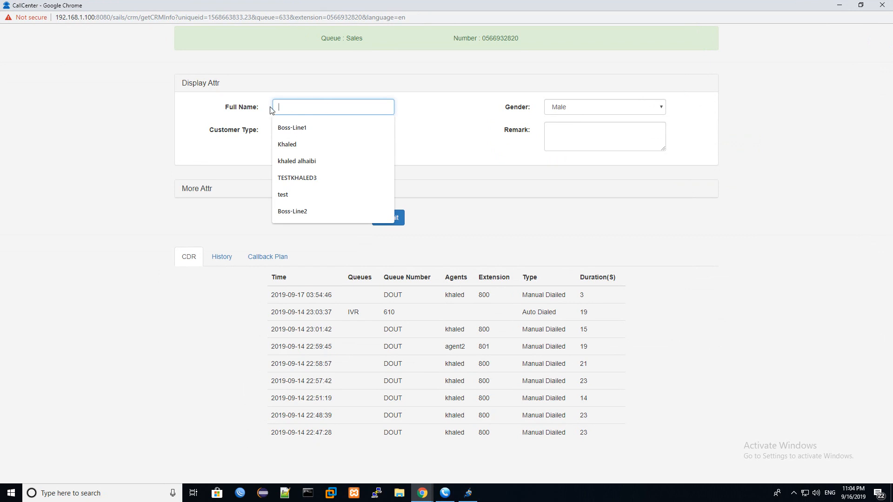
{"action": "left_click", "coordinate": [566, 138]}
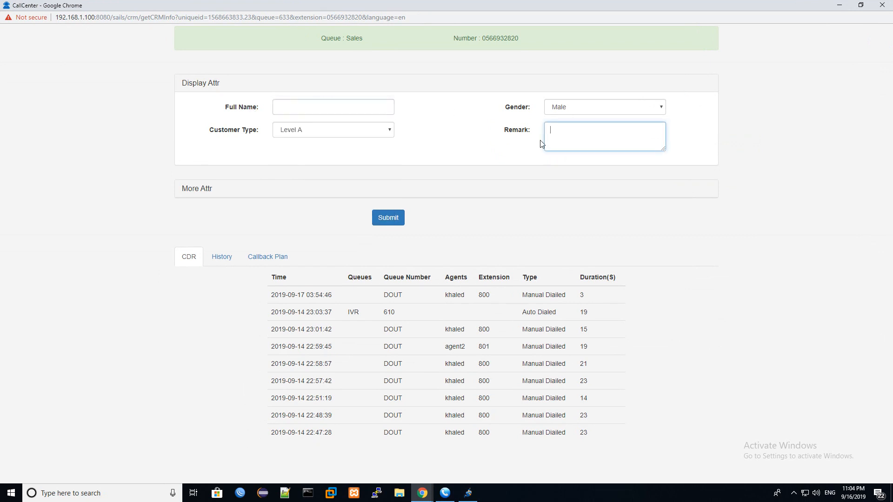
{"action": "left_click", "coordinate": [223, 261]}
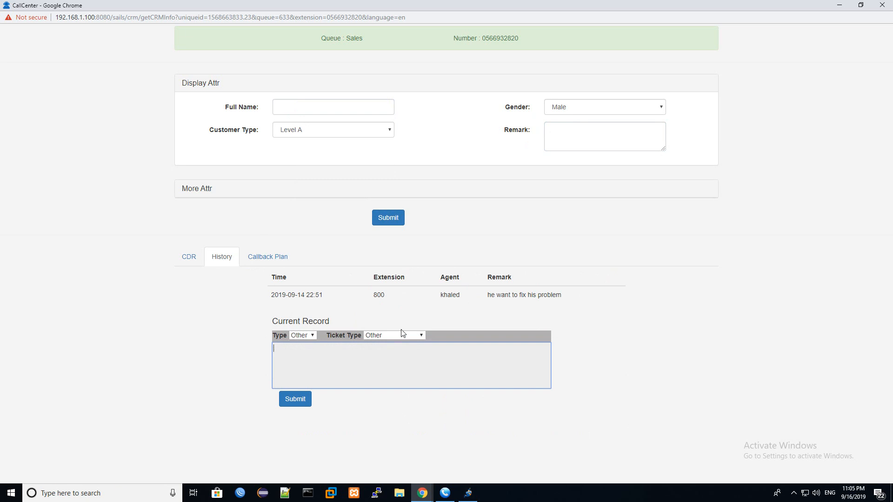
{"action": "left_click", "coordinate": [269, 260]}
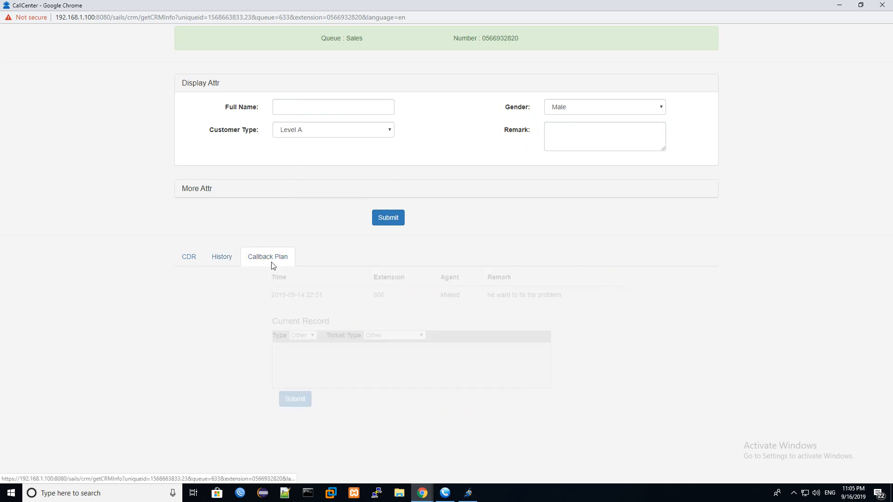
{"action": "left_click", "coordinate": [195, 260]}
- Enter Full Name customer01 with remark test123, submit, and open the History tab
{"action": "left_click", "coordinate": [300, 108]}
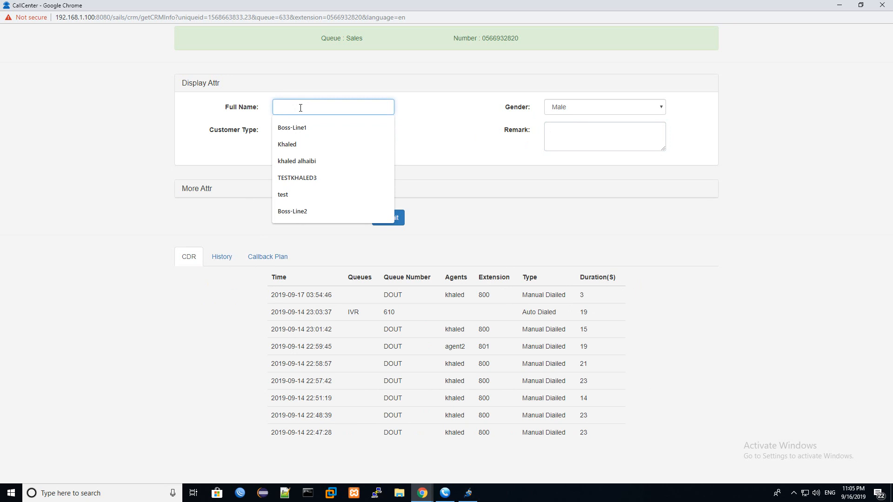
{"action": "type", "text": "cus"}
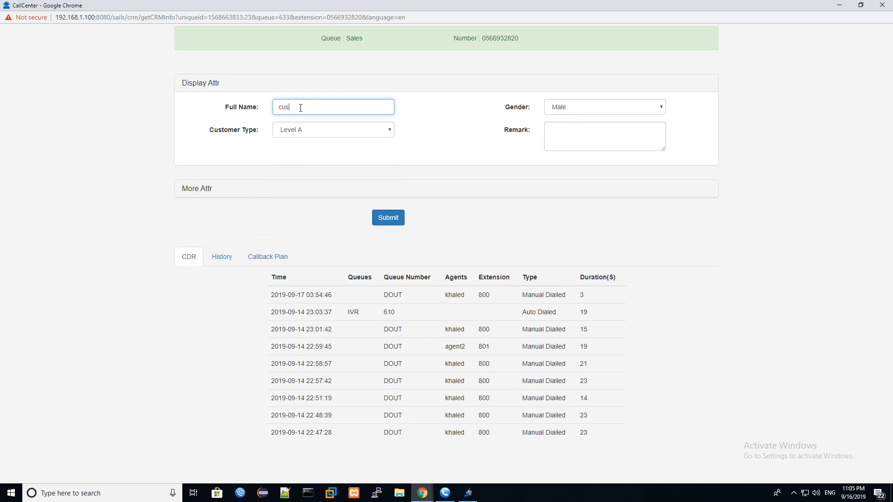
{"action": "type", "text": "tomer01"}
{"action": "left_click", "coordinate": [607, 138]}
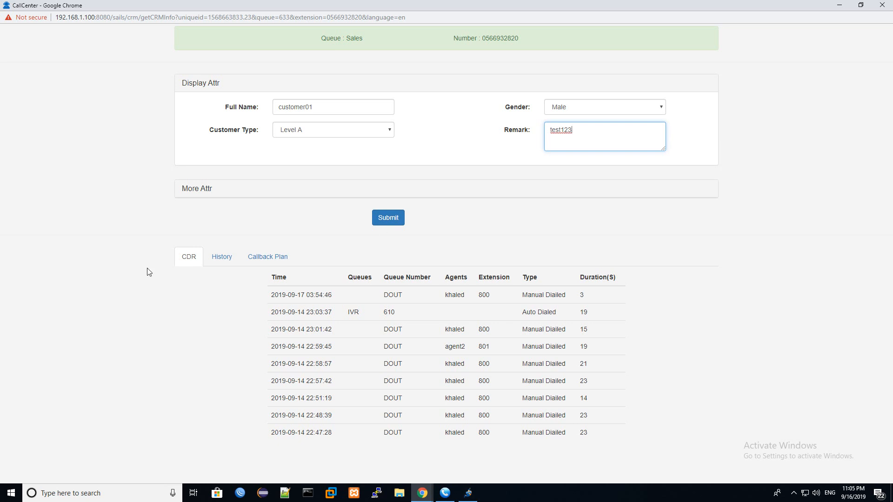
{"action": "left_click", "coordinate": [389, 222]}
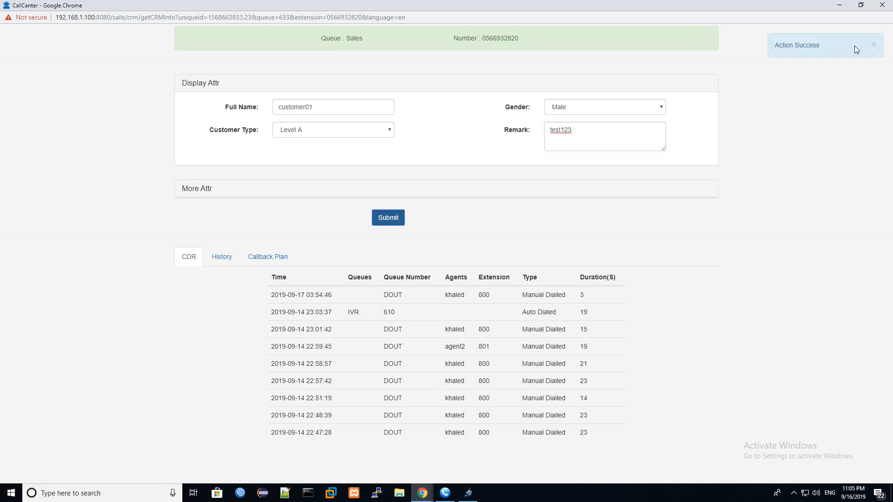
{"action": "left_click_drag", "start_coordinate": [855, 46], "coordinate": [776, 48]}
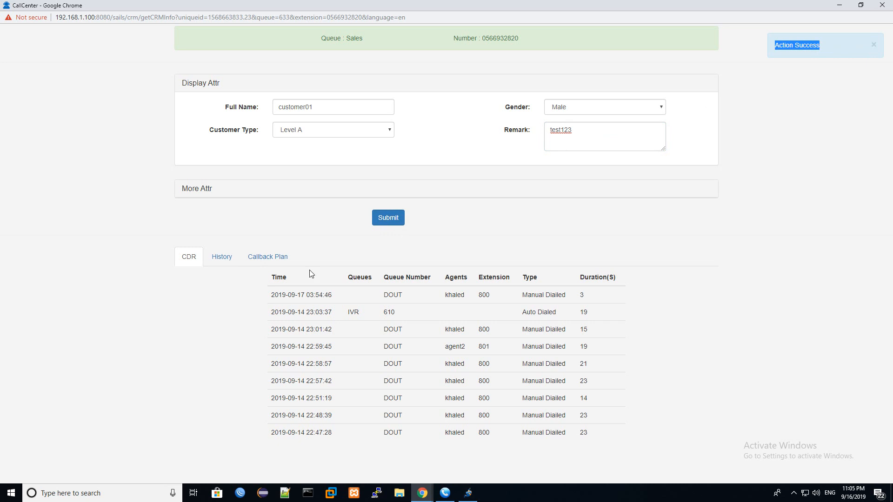
{"action": "left_click", "coordinate": [222, 257]}
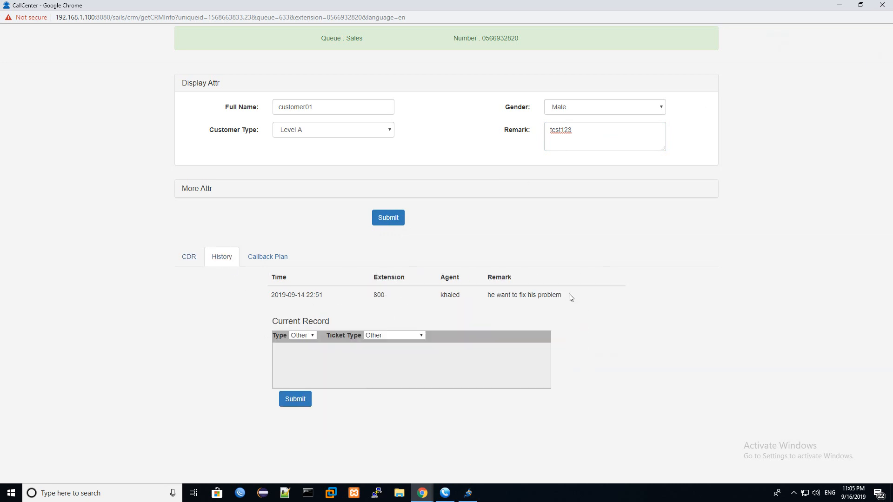
- Review the earlier history entry's time, extension 800 and remark about fixing a problem
{"action": "left_click_drag", "start_coordinate": [568, 297], "coordinate": [322, 297]}
{"action": "left_click", "coordinate": [291, 298]}
{"action": "double_click", "coordinate": [277, 298]}
{"action": "left_click_drag", "start_coordinate": [394, 298], "coordinate": [370, 299]}
{"action": "left_click_drag", "start_coordinate": [489, 295], "coordinate": [563, 298]}
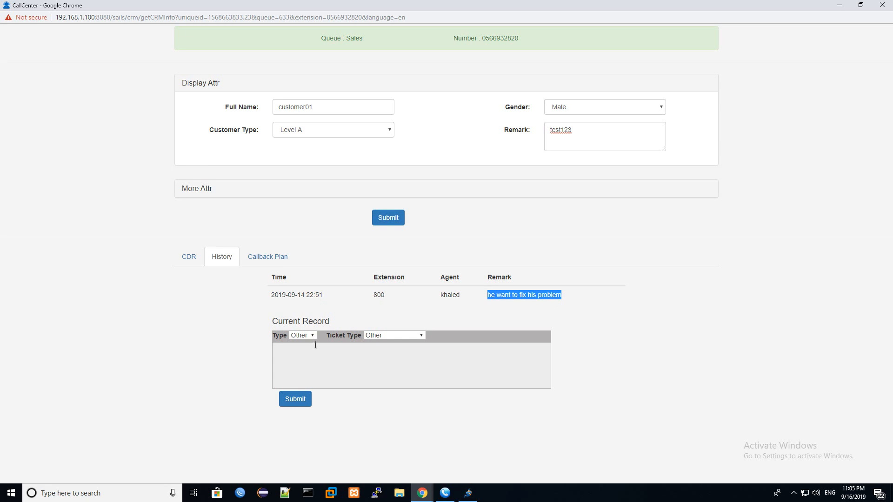
- Submit a Service Ticket record reading 'he want to sale product' and close the CRM popup
{"action": "left_click", "coordinate": [300, 352]}
{"action": "left_click", "coordinate": [389, 337]}
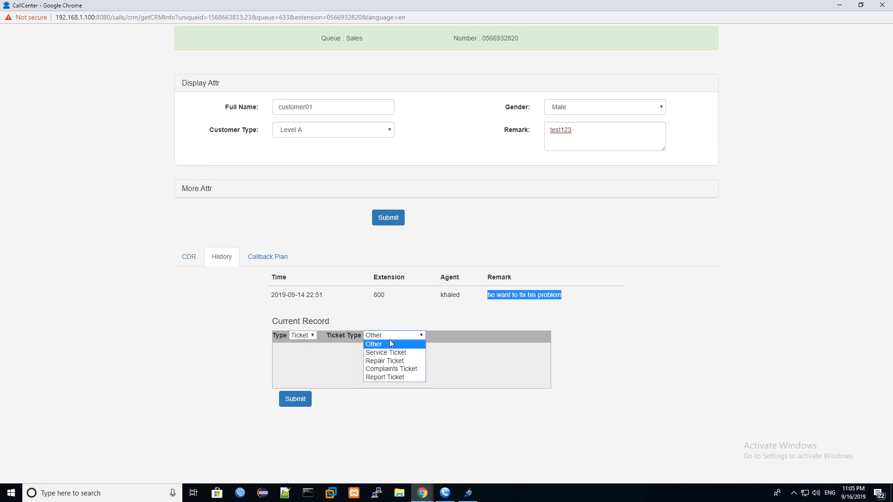
{"action": "left_click", "coordinate": [388, 353]}
{"action": "left_click", "coordinate": [335, 357]}
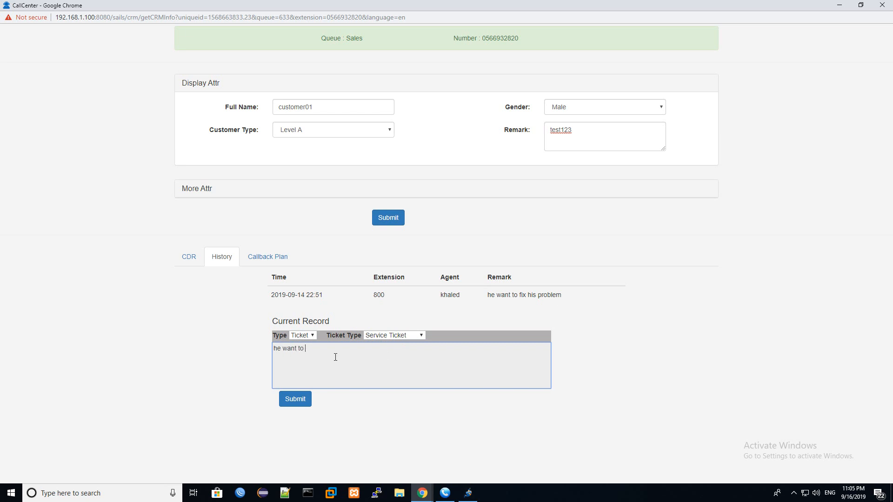
{"action": "type", "text": "he want to sale product"}
{"action": "left_click", "coordinate": [295, 399]}
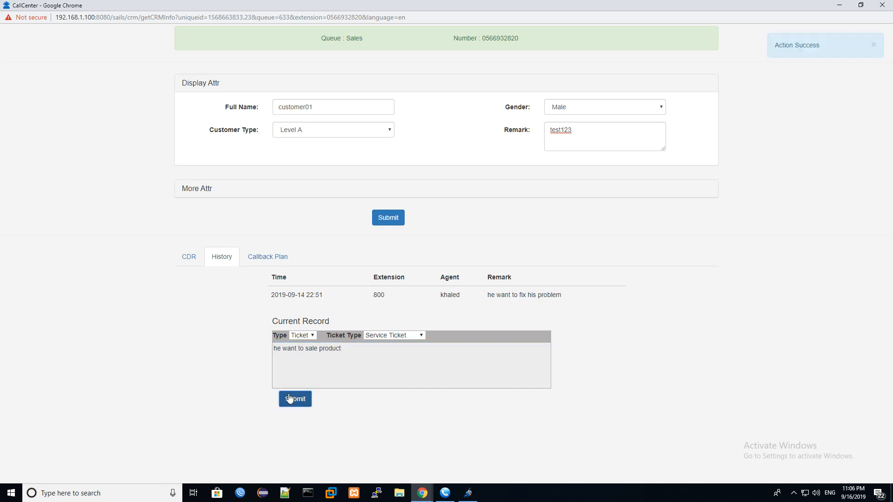
{"action": "left_click", "coordinate": [880, 5]}
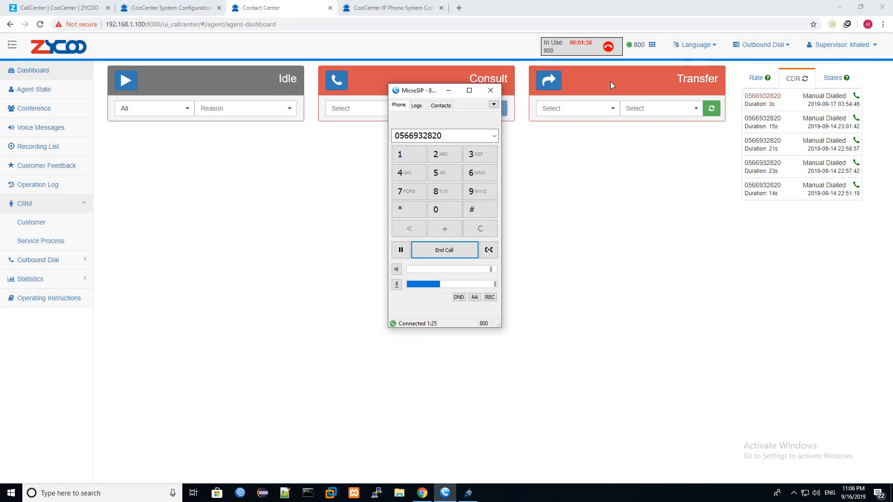
- Hang up the call in MicroSIP and open the CRM Customer list
{"action": "left_click", "coordinate": [462, 250]}
{"action": "left_click", "coordinate": [448, 90]}
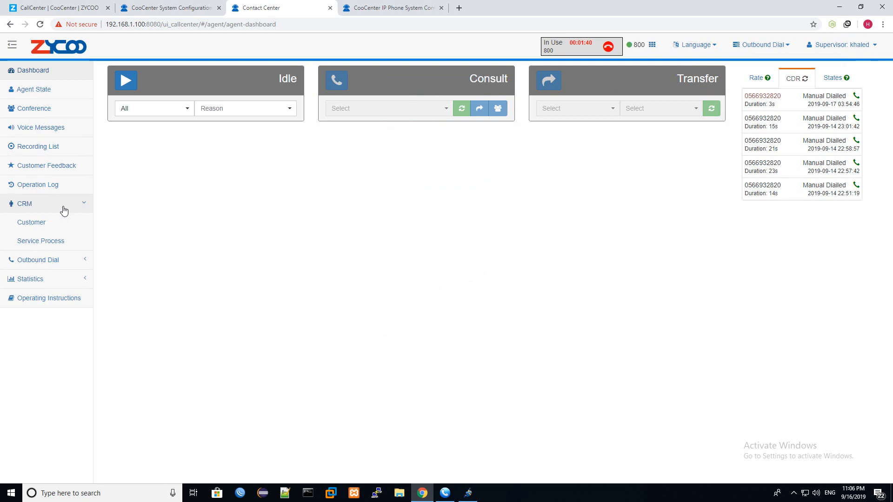
{"action": "left_click", "coordinate": [55, 223]}
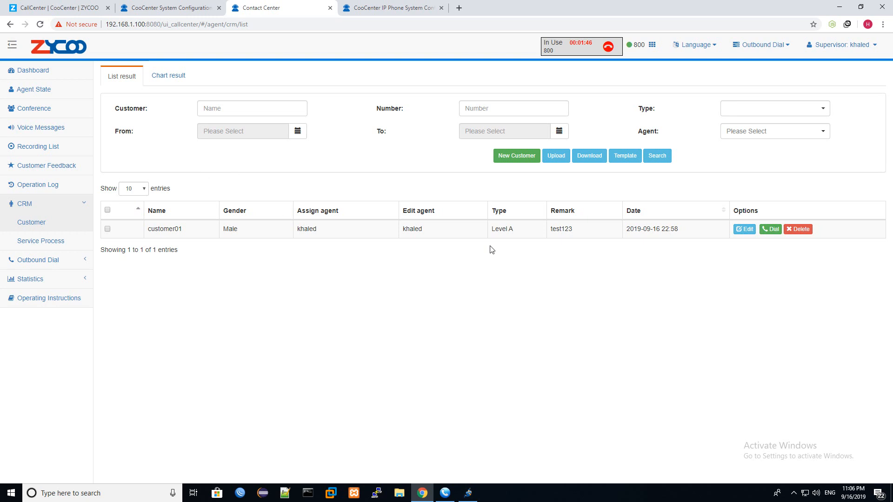
- Check customer01's row: gender Male, the last editing agent, and type Level A
{"action": "left_click_drag", "start_coordinate": [181, 229], "coordinate": [149, 231]}
{"action": "left_click_drag", "start_coordinate": [240, 233], "coordinate": [222, 233]}
{"action": "left_click_drag", "start_coordinate": [434, 233], "coordinate": [403, 230]}
{"action": "left_click_drag", "start_coordinate": [515, 231], "coordinate": [485, 236]}
- Check customer01's details and Other Info tab, close without changes, and return to the Dashboard
{"action": "left_click", "coordinate": [745, 229]}
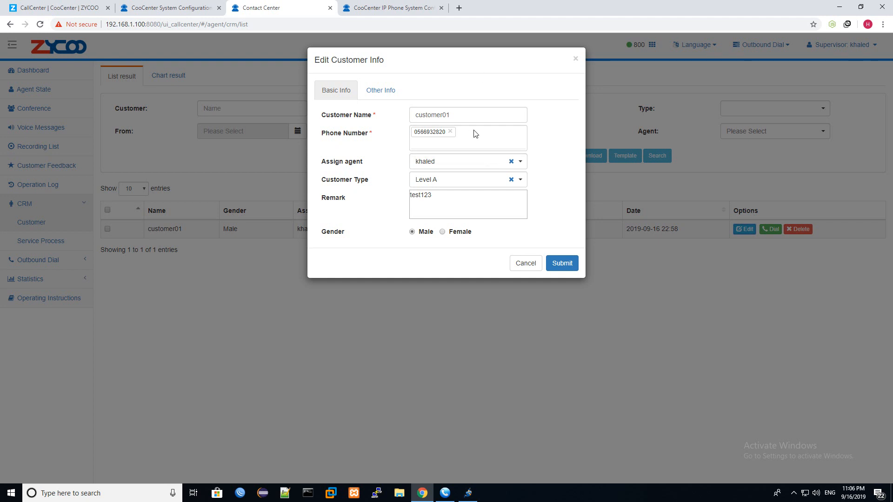
{"action": "left_click", "coordinate": [376, 88]}
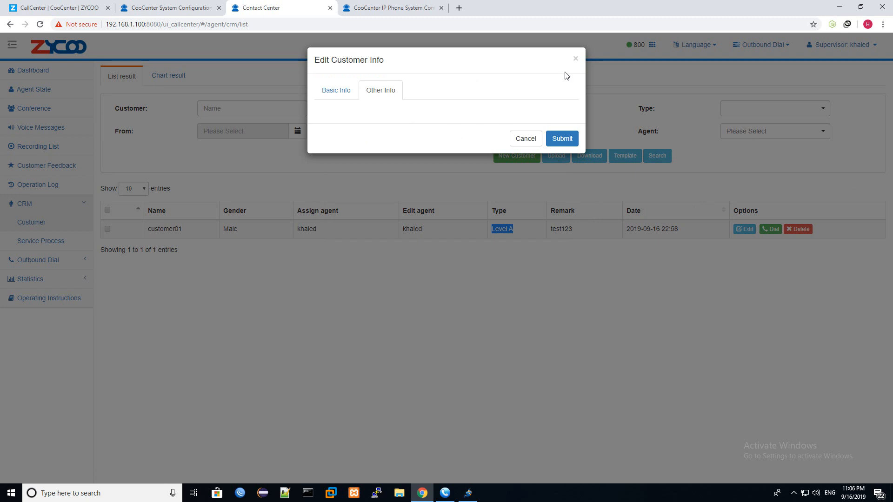
{"action": "left_click", "coordinate": [575, 61]}
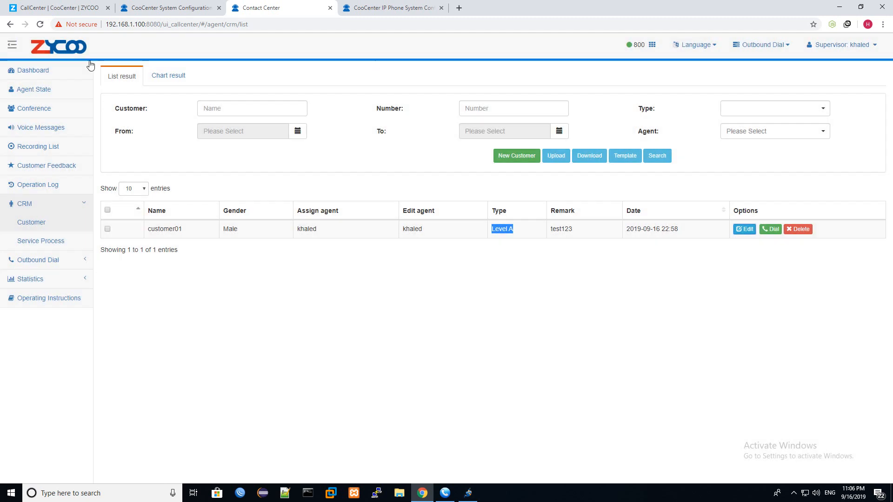
{"action": "left_click", "coordinate": [43, 73]}
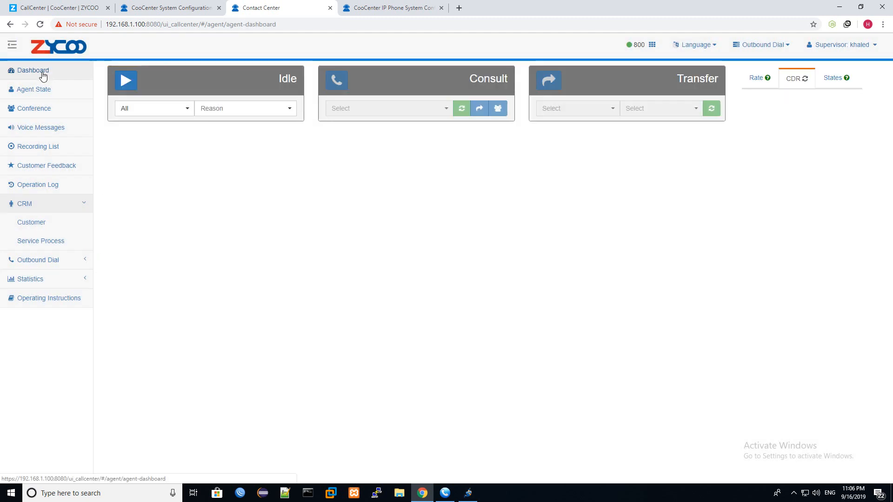
- Dial customer01's number from the web dial pad, answer on the softphone, then hang up
{"action": "left_click", "coordinate": [651, 45]}
{"action": "double_click", "coordinate": [653, 126]}
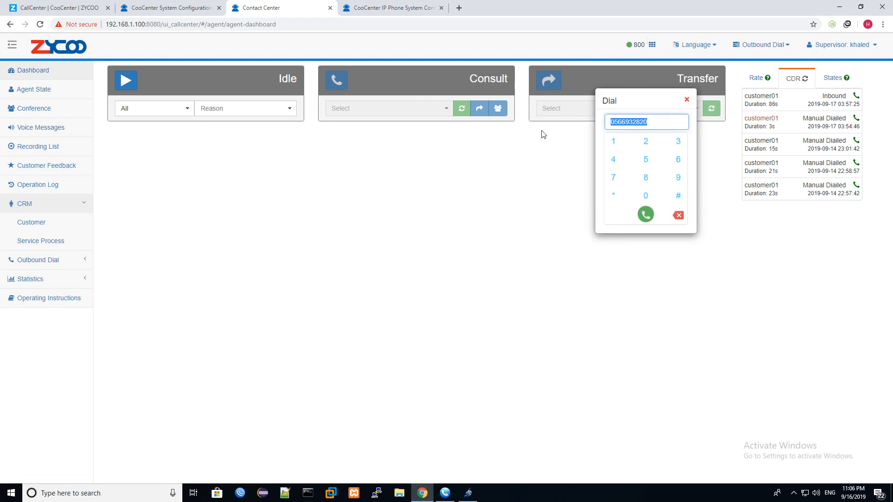
{"action": "left_click", "coordinate": [646, 215]}
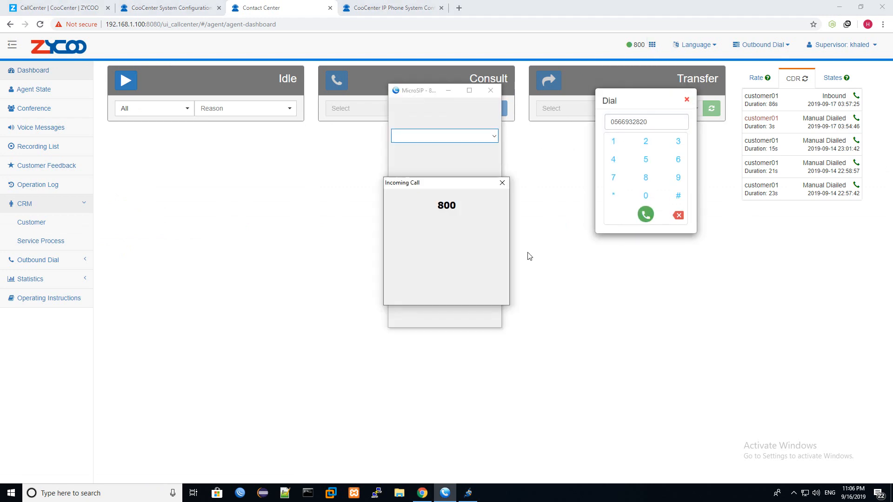
{"action": "left_click", "coordinate": [416, 286]}
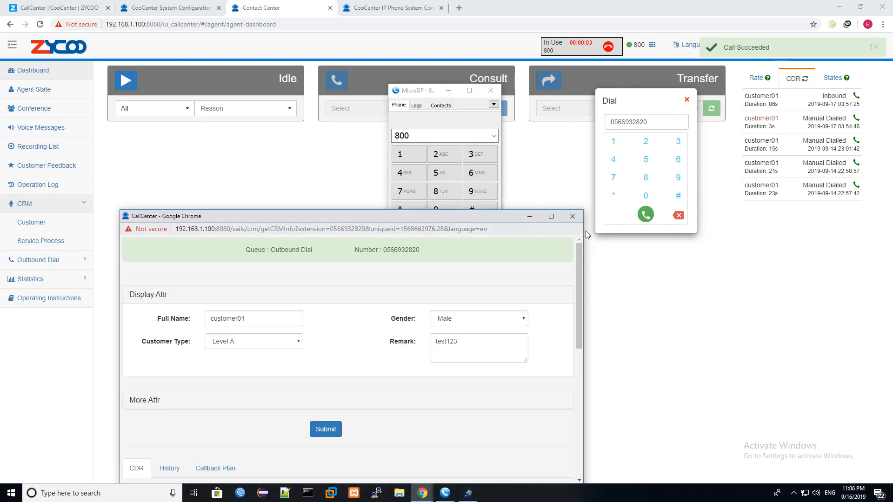
{"action": "left_click", "coordinate": [444, 92]}
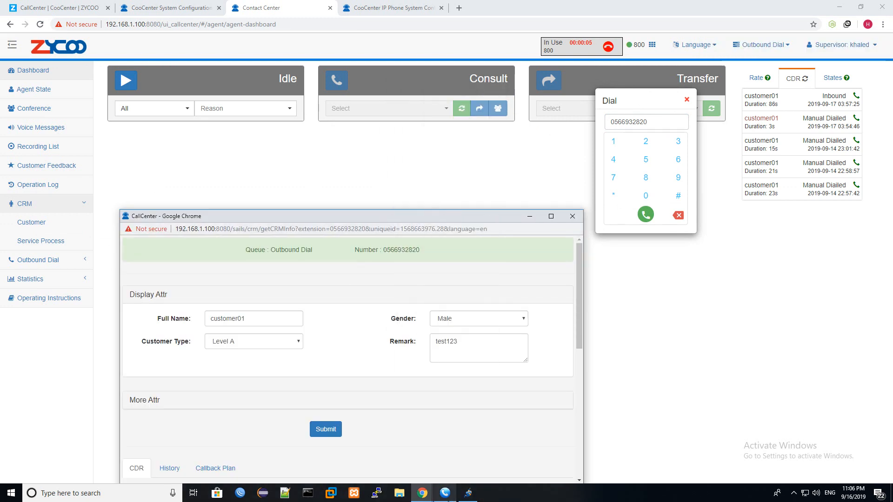
{"action": "left_click", "coordinate": [445, 492]}
{"action": "left_click", "coordinate": [444, 251]}
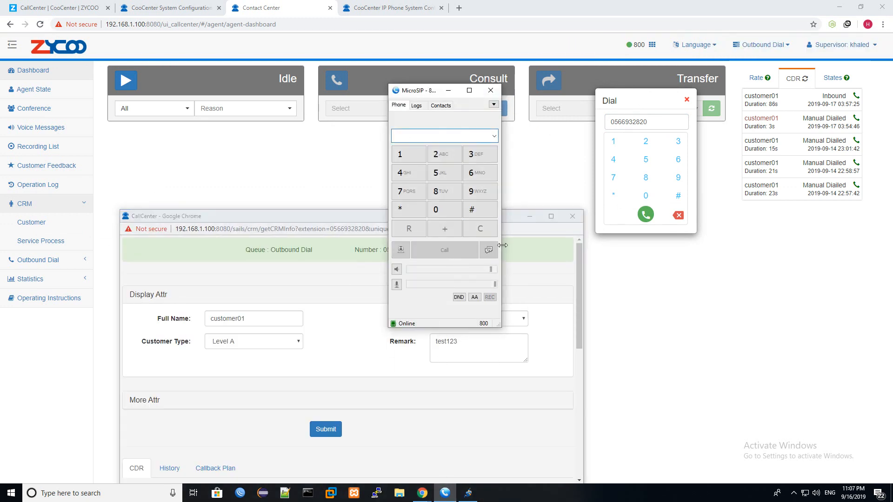
- Review customer01's CRM popup, keeping type Level A and viewing contact history, then close it
{"action": "double_click", "coordinate": [350, 216]}
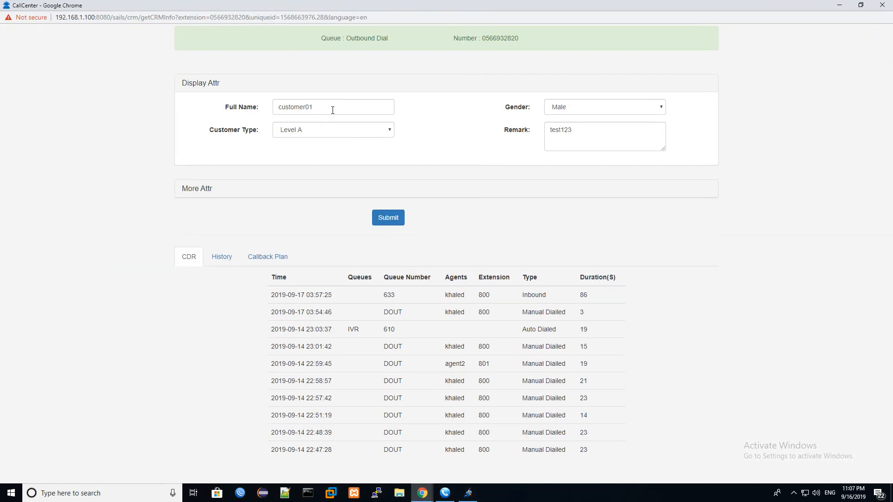
{"action": "left_click_drag", "start_coordinate": [333, 109], "coordinate": [252, 112]}
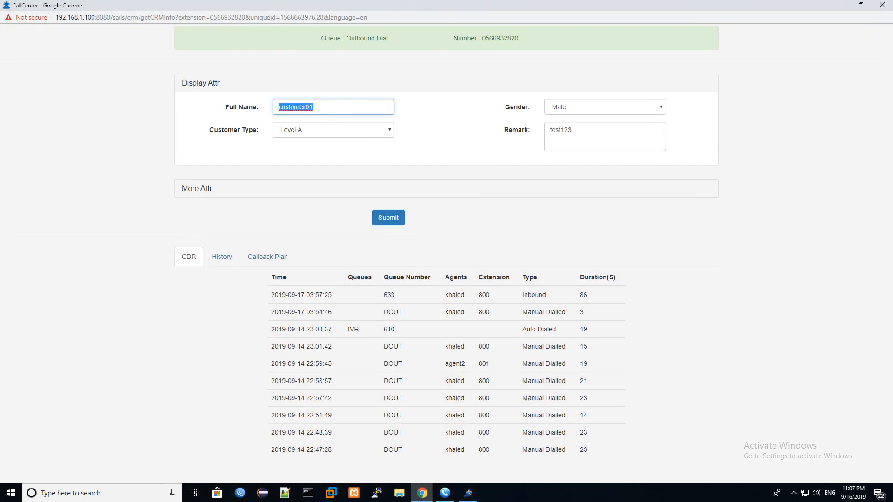
{"action": "left_click", "coordinate": [329, 132]}
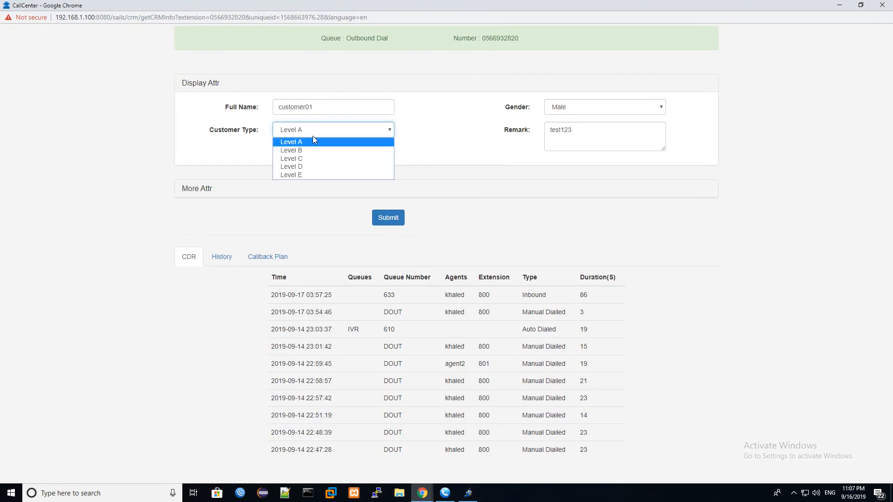
{"action": "left_click", "coordinate": [413, 135]}
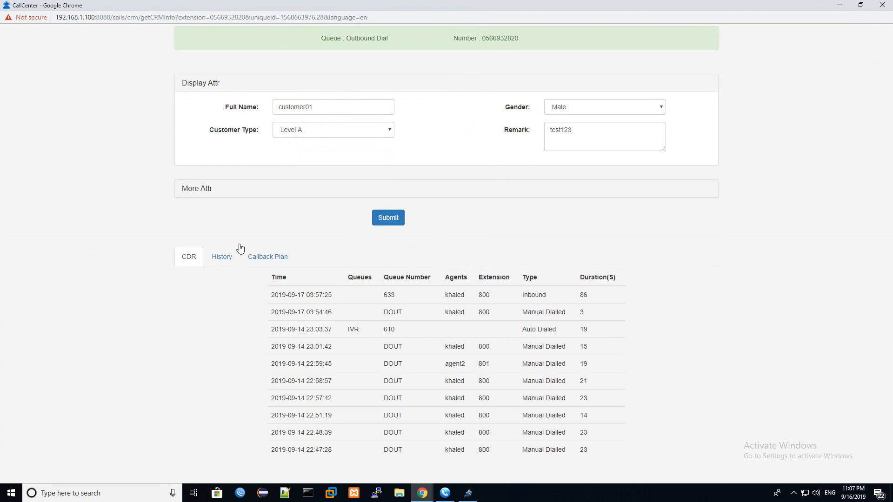
{"action": "left_click", "coordinate": [222, 259]}
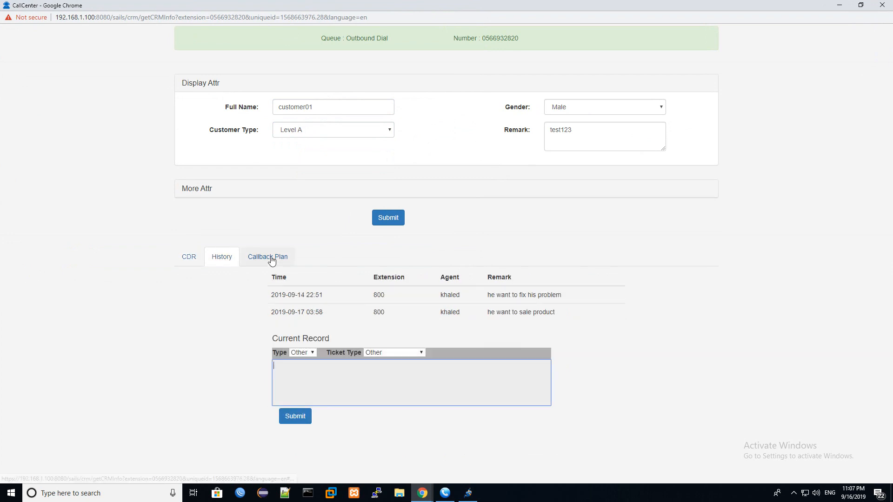
{"action": "left_click", "coordinate": [188, 260]}
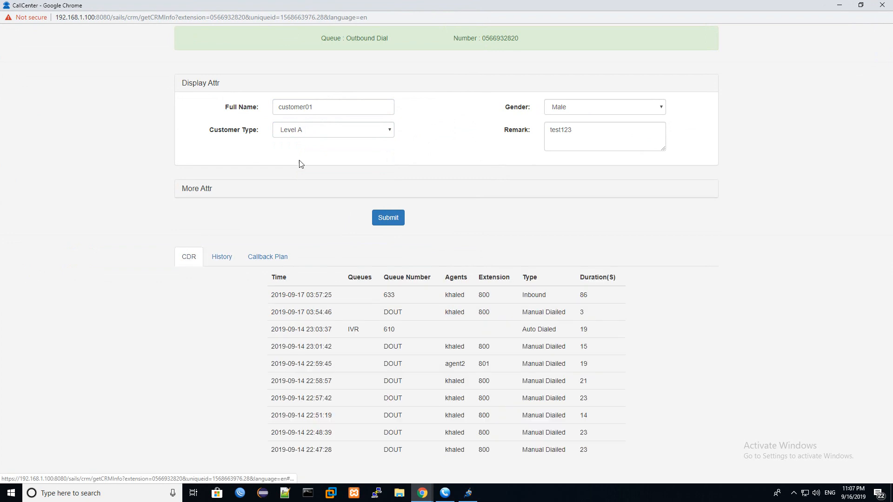
{"action": "double_click", "coordinate": [500, 39]}
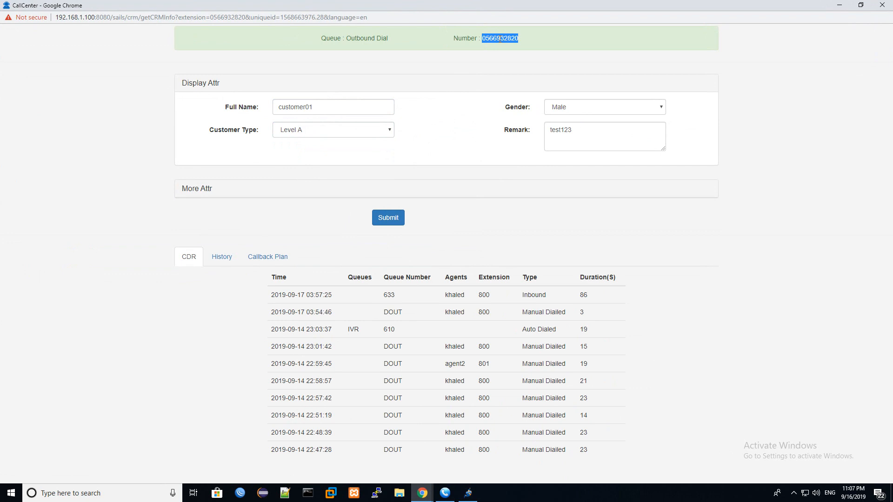
{"action": "left_click_drag", "start_coordinate": [321, 108], "coordinate": [270, 108]}
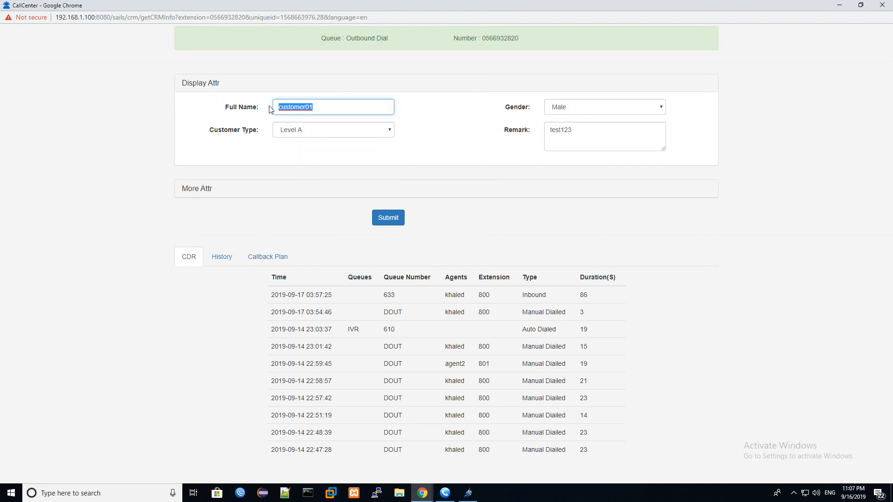
{"action": "double_click", "coordinate": [499, 38]}
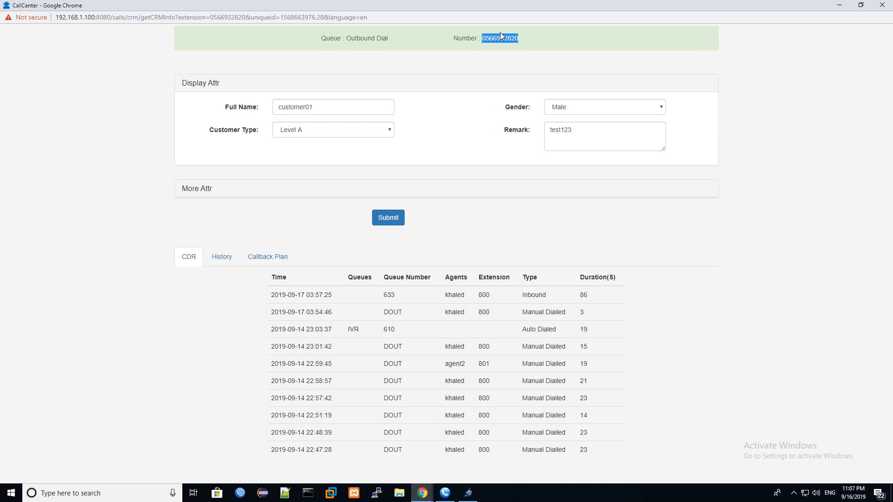
{"action": "left_click", "coordinate": [882, 5]}
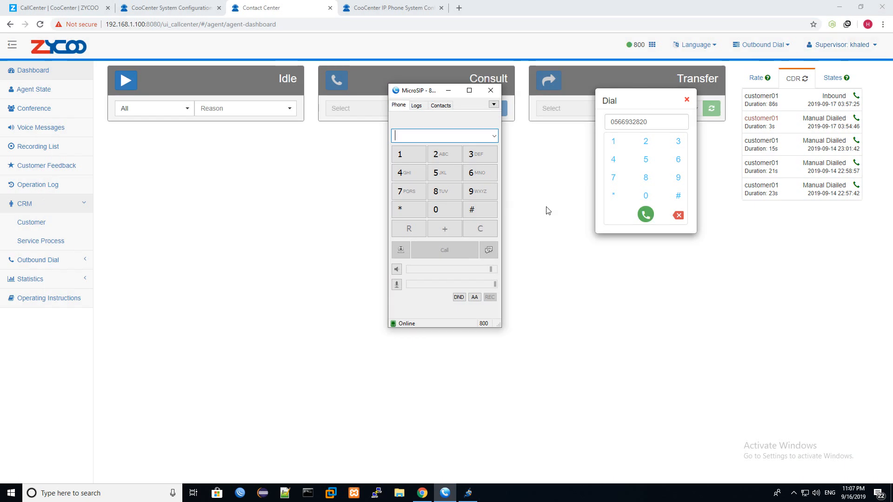
- Dismiss the dial pad, call extension 800 from the second softphone, and answer the queue call
{"action": "left_click", "coordinate": [687, 99]}
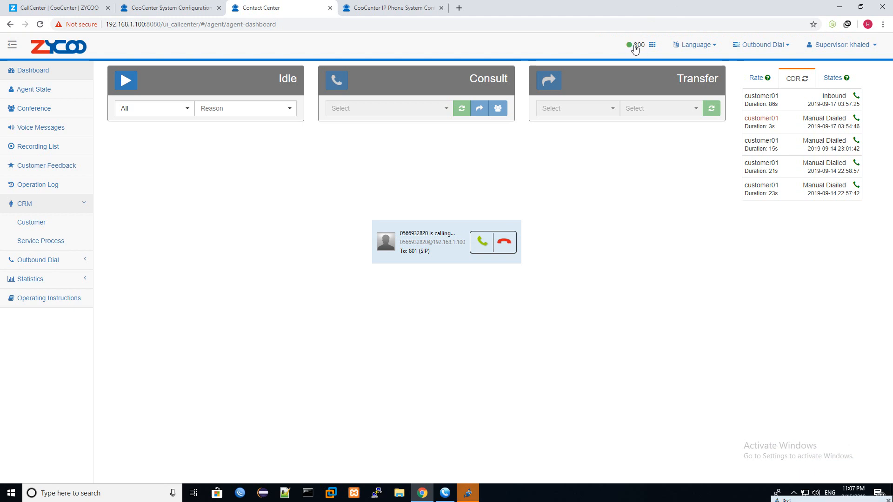
{"action": "left_click", "coordinate": [468, 496]}
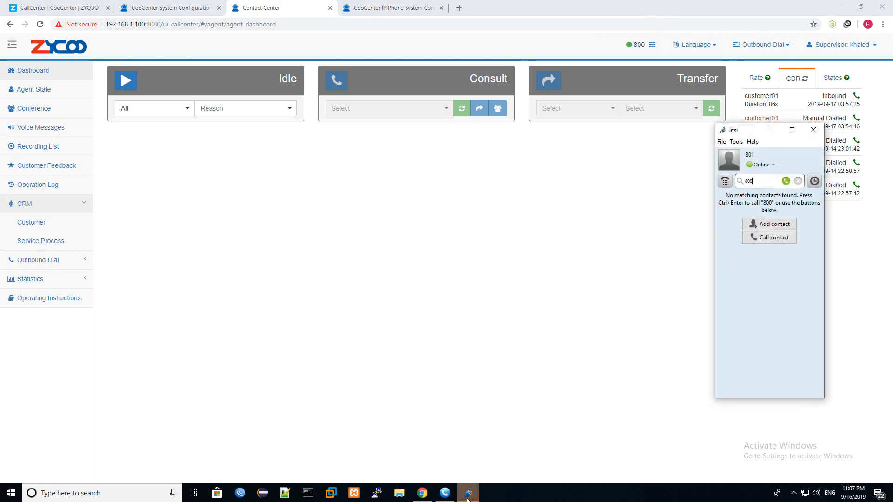
{"action": "left_click", "coordinate": [467, 497]}
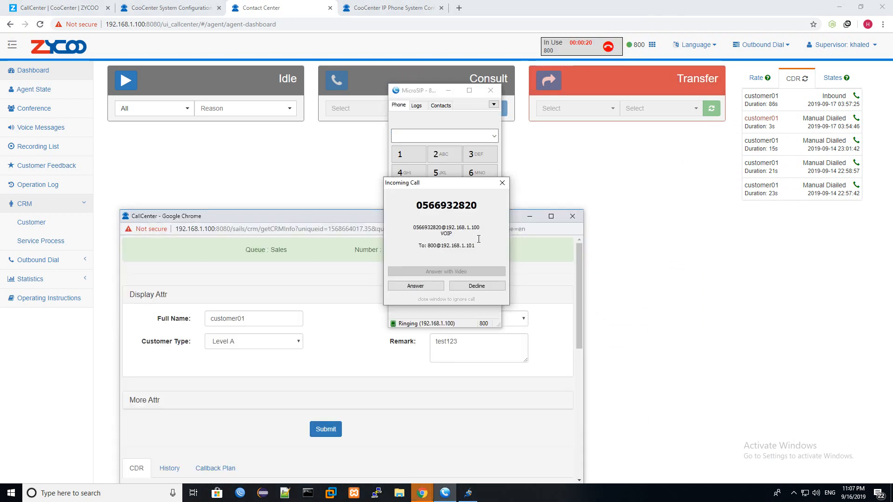
{"action": "left_click", "coordinate": [423, 286]}
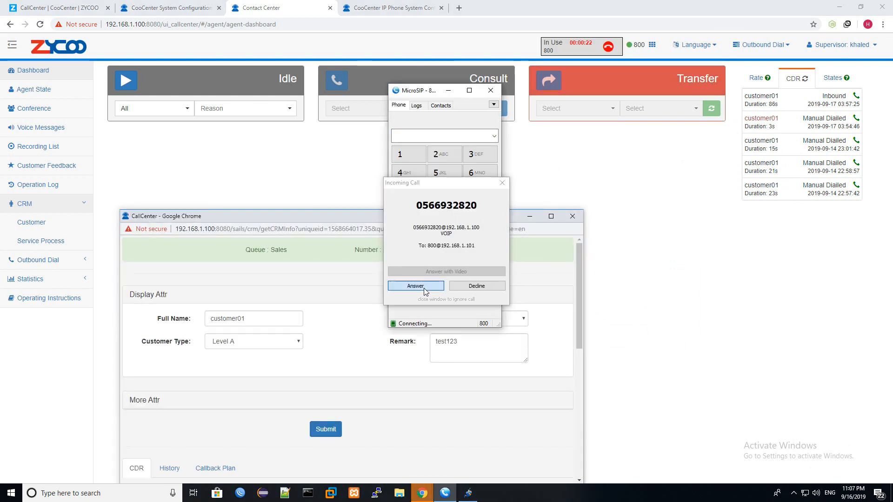
- Maximize the caller's CRM popup, review the previous call notes in History, then close it
{"action": "left_click", "coordinate": [551, 216]}
{"action": "left_click_drag", "start_coordinate": [335, 110], "coordinate": [261, 117]}
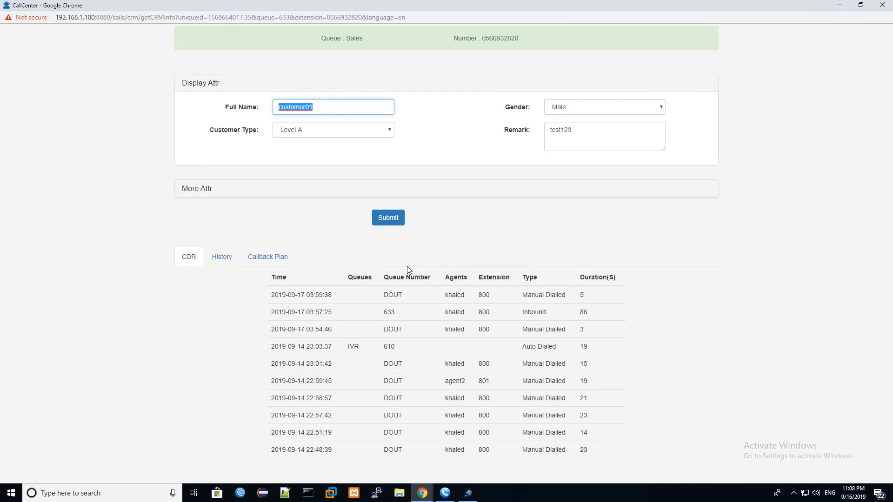
{"action": "left_click", "coordinate": [445, 493]}
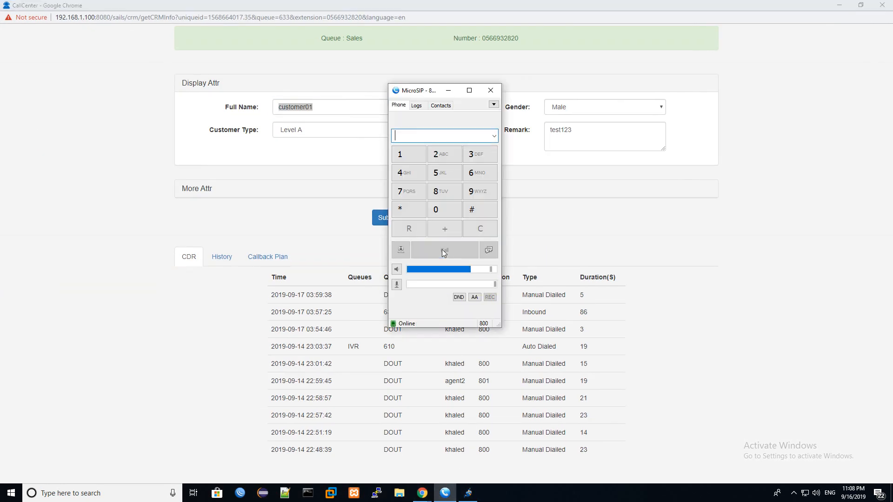
{"action": "left_click", "coordinate": [448, 92]}
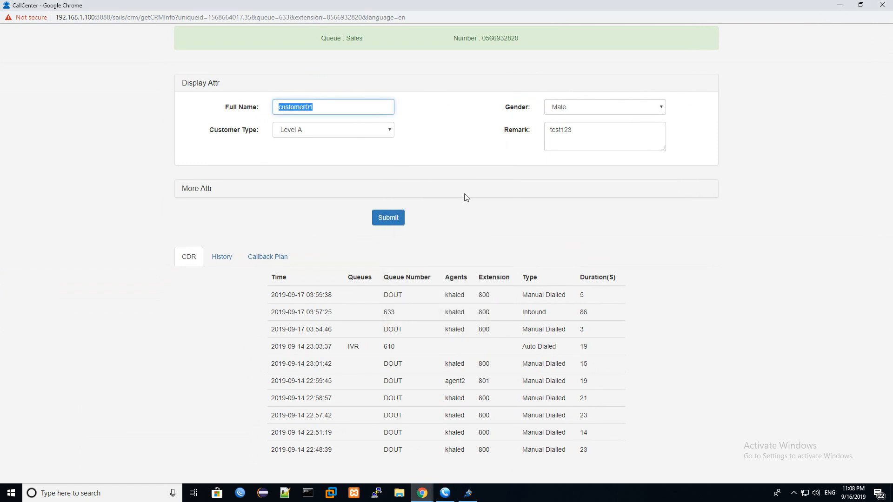
{"action": "left_click", "coordinate": [231, 260]}
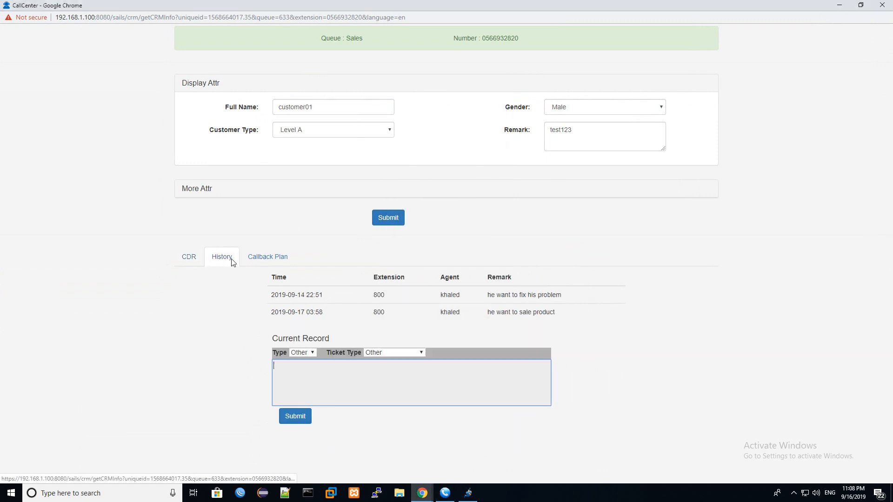
{"action": "left_click_drag", "start_coordinate": [573, 311], "coordinate": [286, 312]}
{"action": "left_click", "coordinate": [477, 312]}
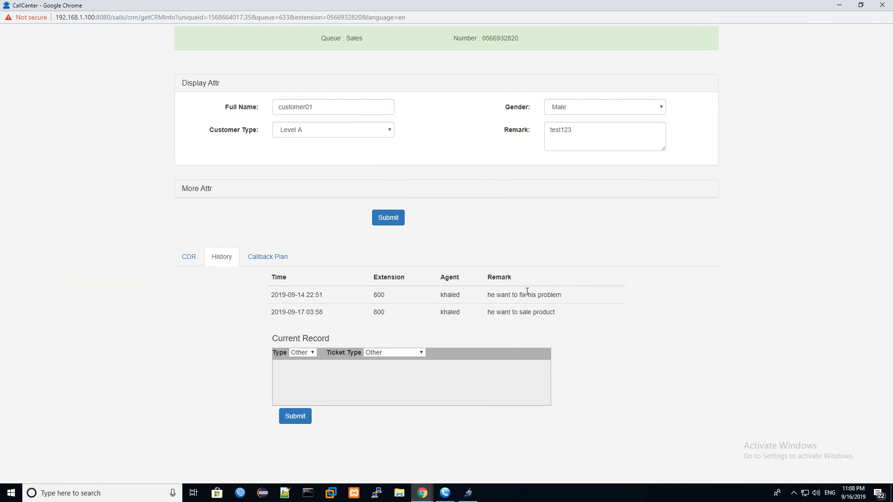
{"action": "left_click", "coordinate": [884, 4]}
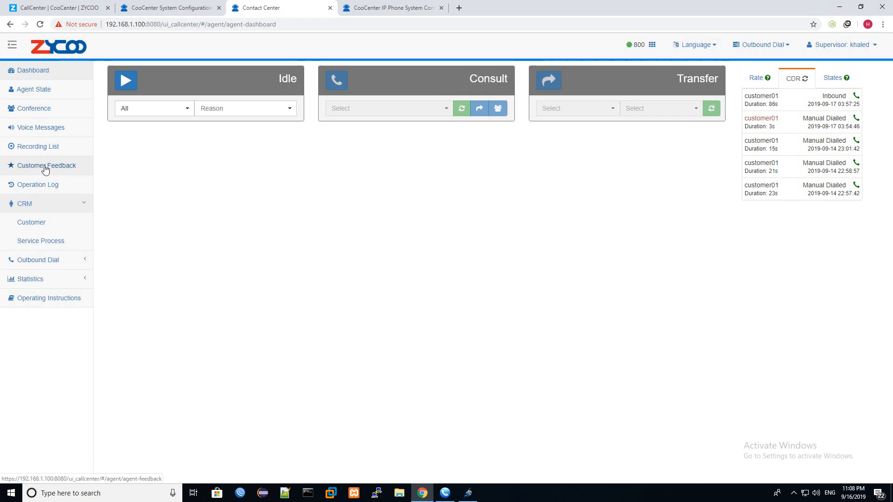
- Search Service Process tickets filtered to Service Ticket, record type Ticket, and one agent
{"action": "left_click", "coordinate": [50, 211]}
{"action": "left_click", "coordinate": [63, 204]}
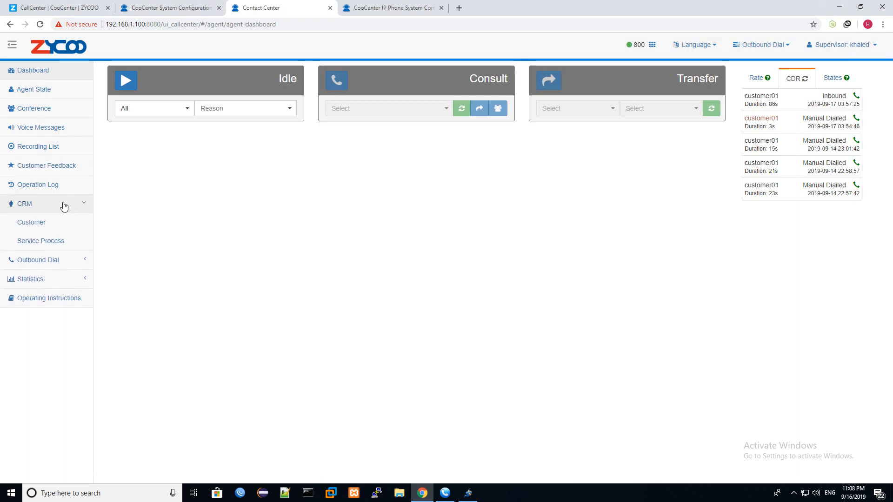
{"action": "left_click", "coordinate": [54, 242]}
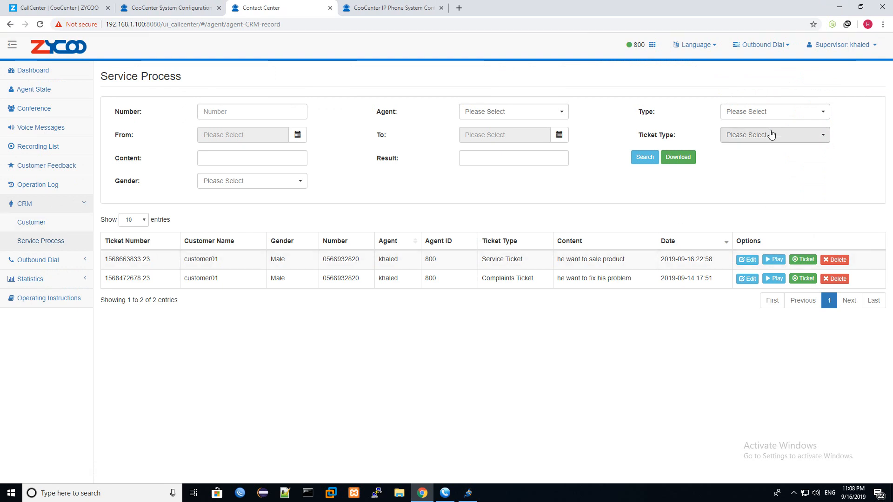
{"action": "left_click", "coordinate": [806, 133]}
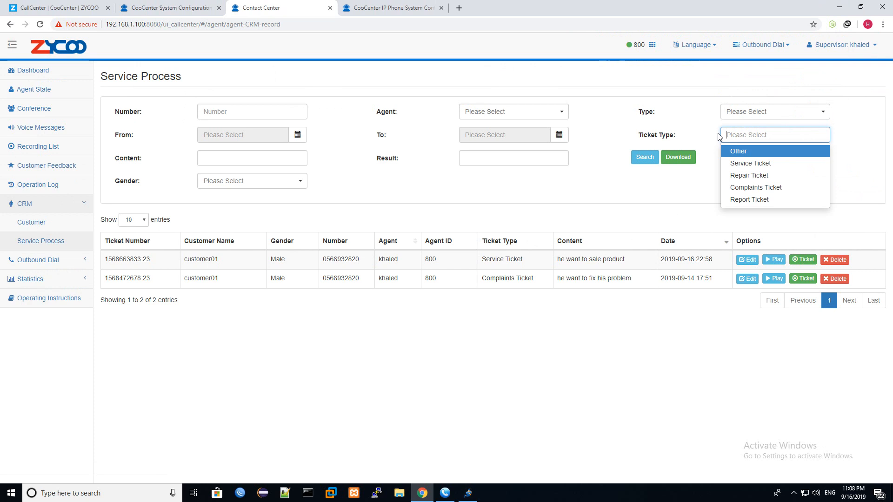
{"action": "left_click", "coordinate": [743, 164]}
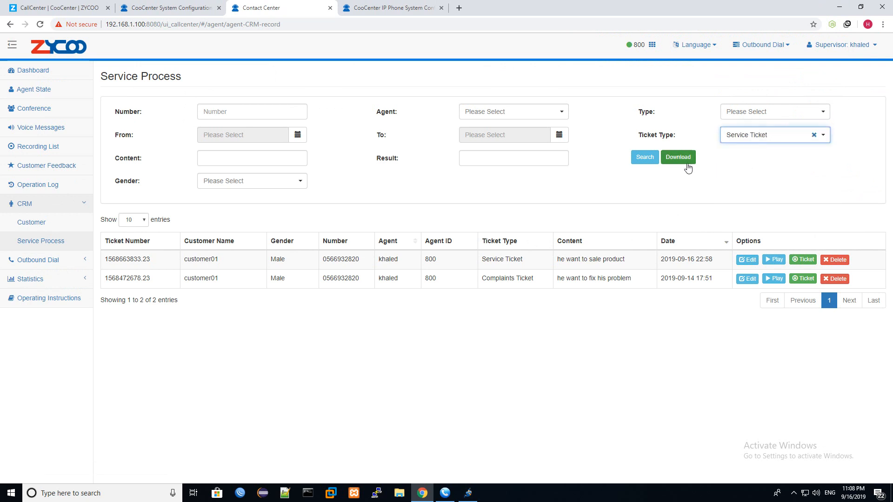
{"action": "left_click", "coordinate": [788, 113]}
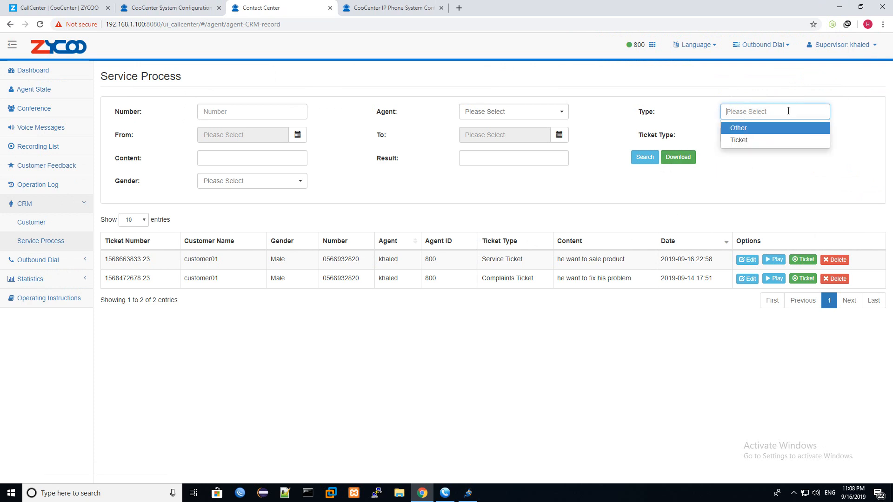
{"action": "left_click", "coordinate": [741, 140]}
{"action": "left_click", "coordinate": [508, 112]}
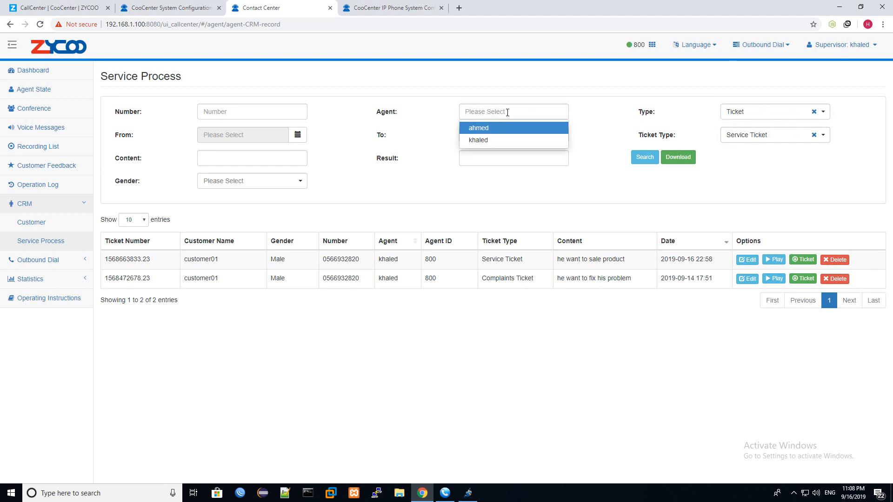
{"action": "left_click", "coordinate": [488, 140]}
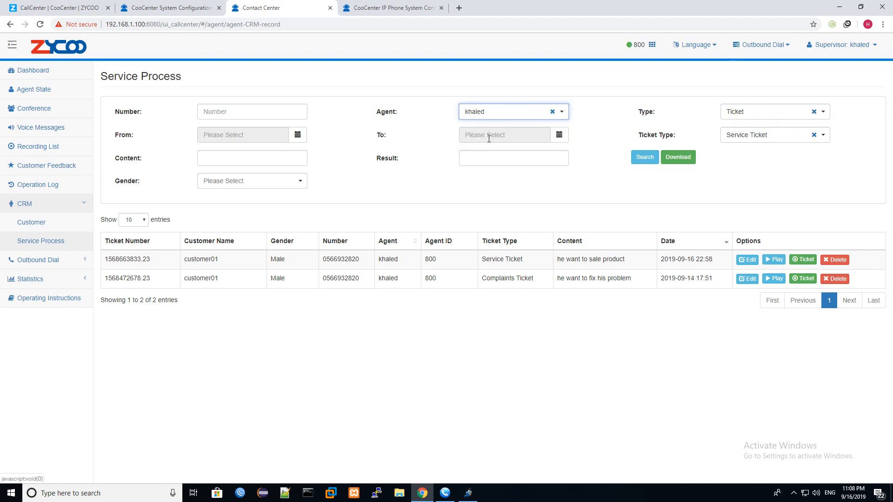
{"action": "left_click", "coordinate": [645, 161]}
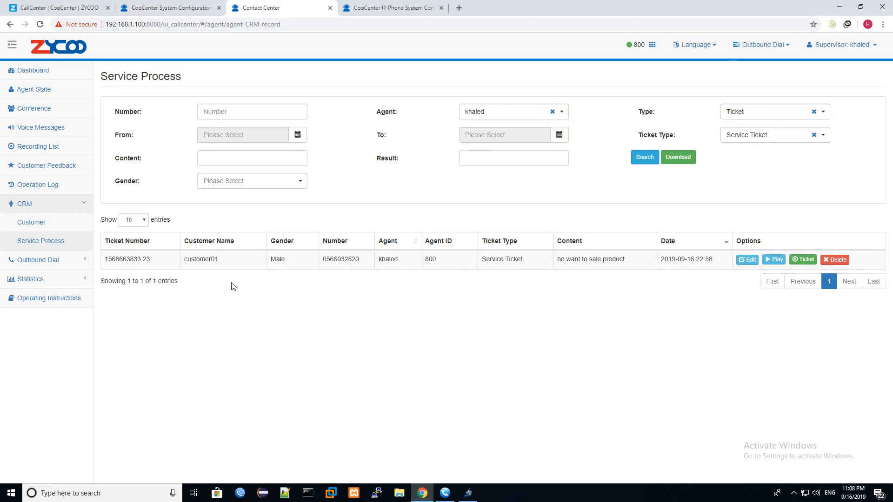
- Inspect the found ticket's number, gender, phone, agent, type, content and note details
{"action": "left_click_drag", "start_coordinate": [109, 266], "coordinate": [229, 263]}
{"action": "double_click", "coordinate": [284, 257]}
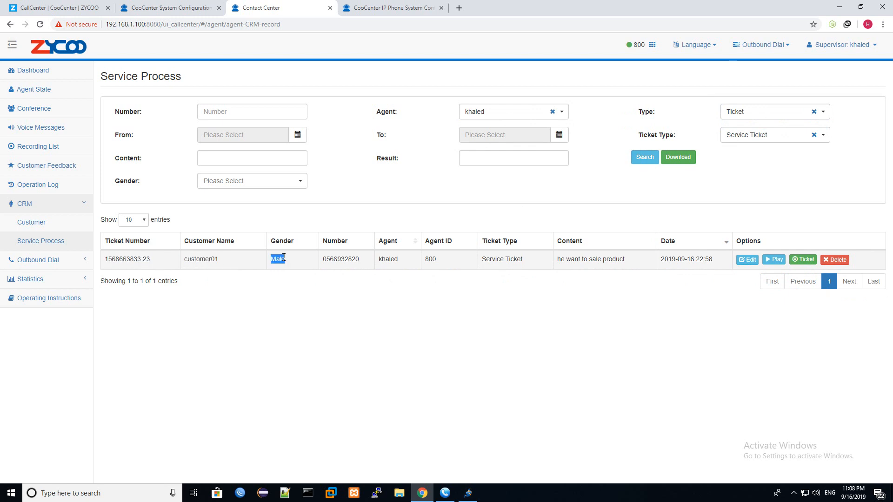
{"action": "double_click", "coordinate": [353, 260]}
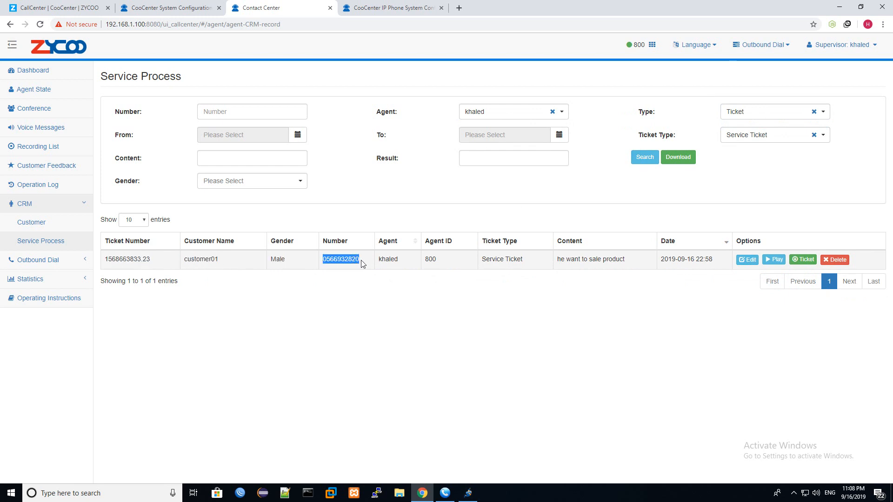
{"action": "double_click", "coordinate": [388, 260]}
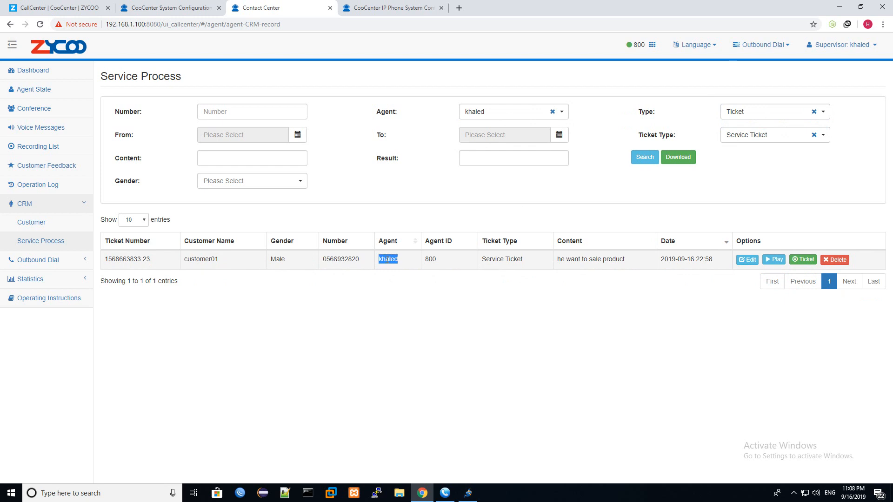
{"action": "double_click", "coordinate": [512, 259]}
{"action": "triple_click", "coordinate": [587, 263]}
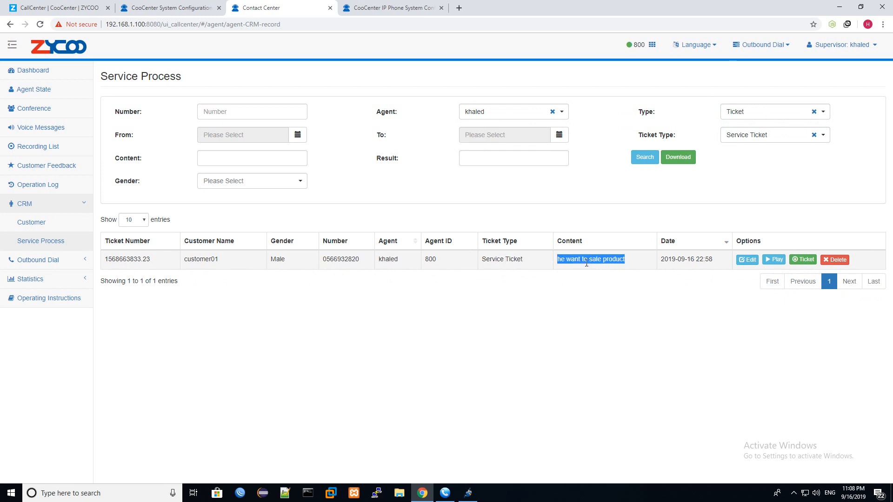
{"action": "left_click", "coordinate": [747, 260]}
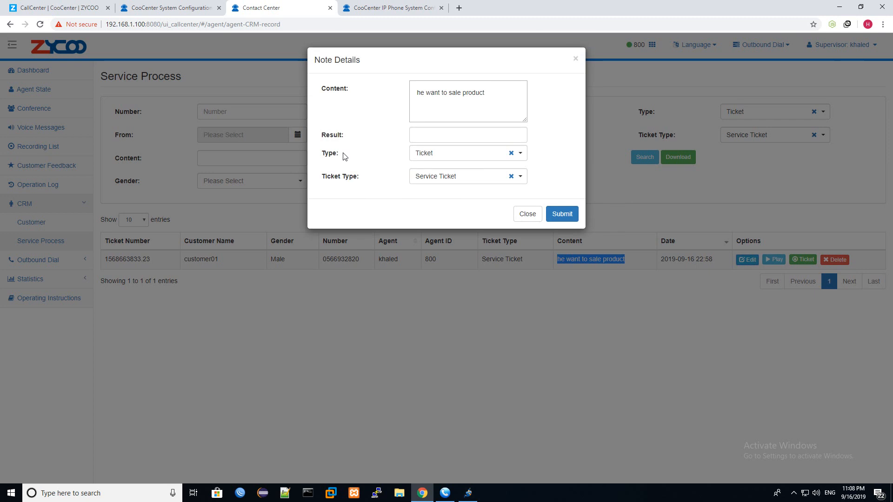
{"action": "left_click_drag", "start_coordinate": [481, 100], "coordinate": [331, 103]}
{"action": "left_click", "coordinate": [575, 58]}
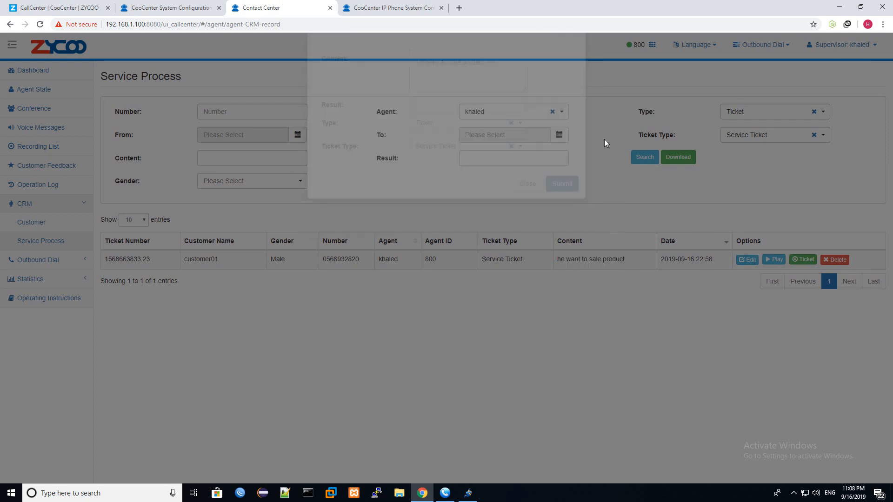
- Play the ticket's call recording up to about 57s, then download the ticket as a document
{"action": "left_click", "coordinate": [774, 259]}
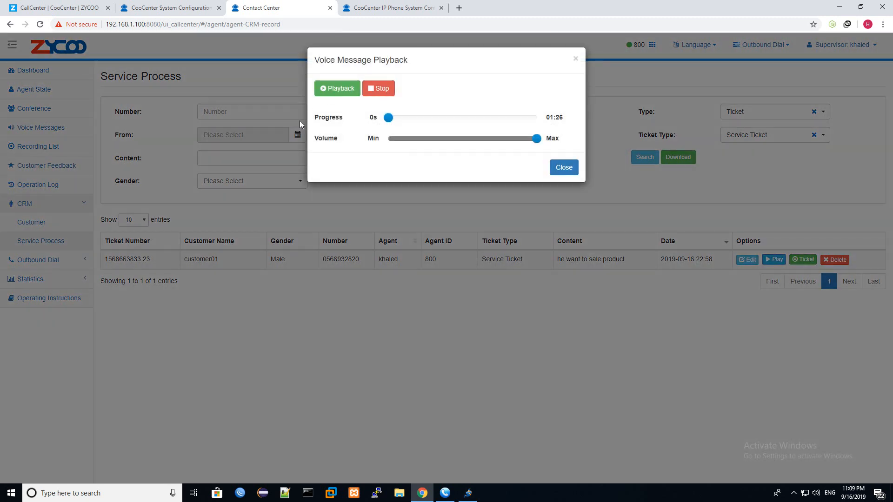
{"action": "left_click", "coordinate": [328, 92]}
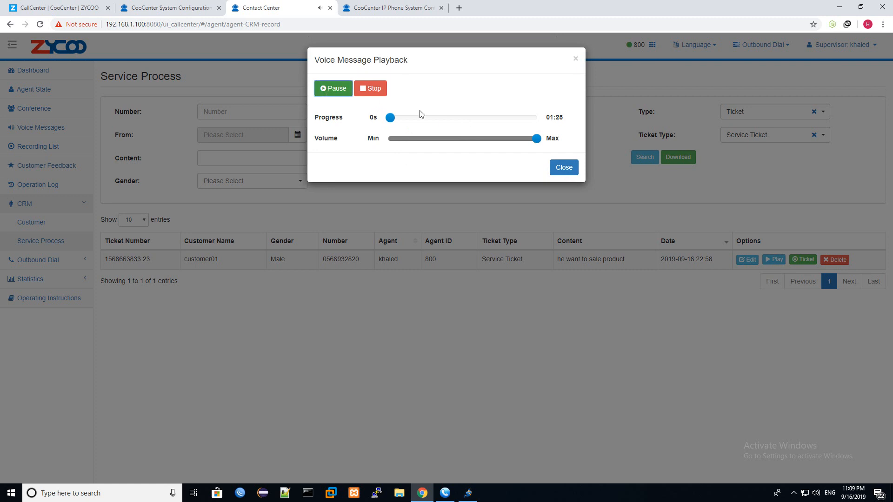
{"action": "left_click", "coordinate": [433, 118]}
{"action": "left_click", "coordinate": [455, 118]}
{"action": "left_click_drag", "start_coordinate": [460, 121], "coordinate": [496, 121]}
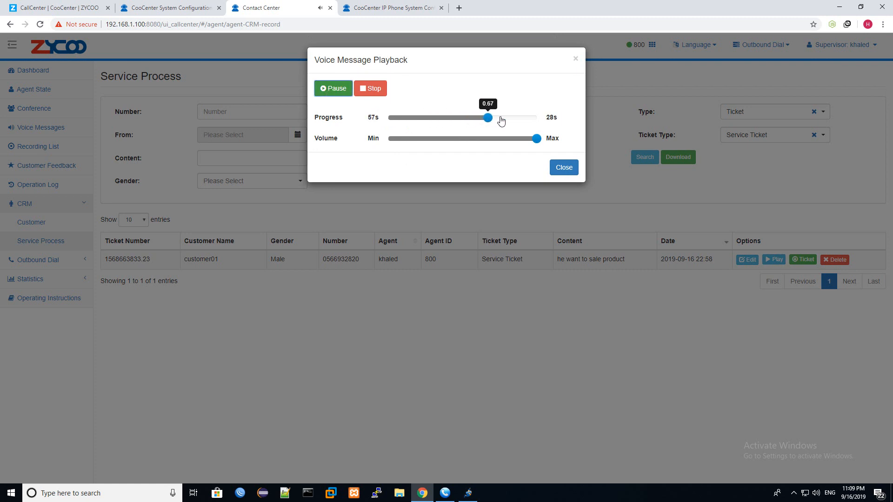
{"action": "left_click", "coordinate": [375, 93]}
{"action": "left_click", "coordinate": [563, 166]}
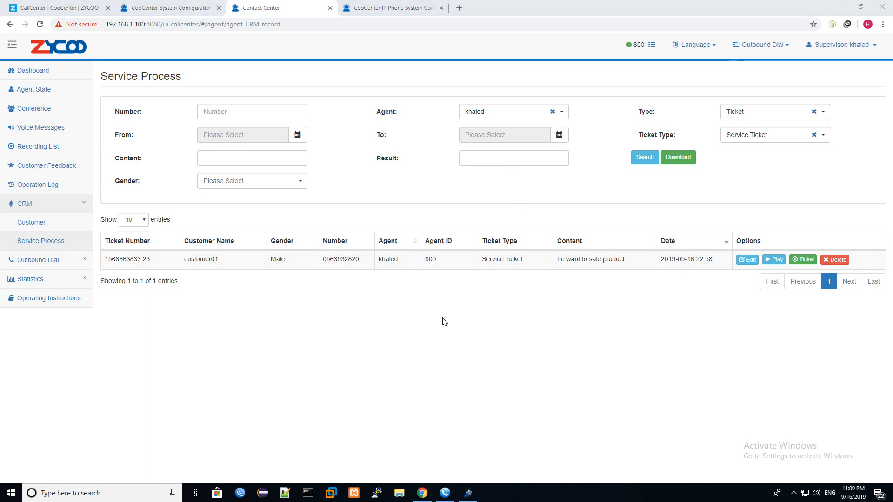
{"action": "left_click", "coordinate": [793, 263]}
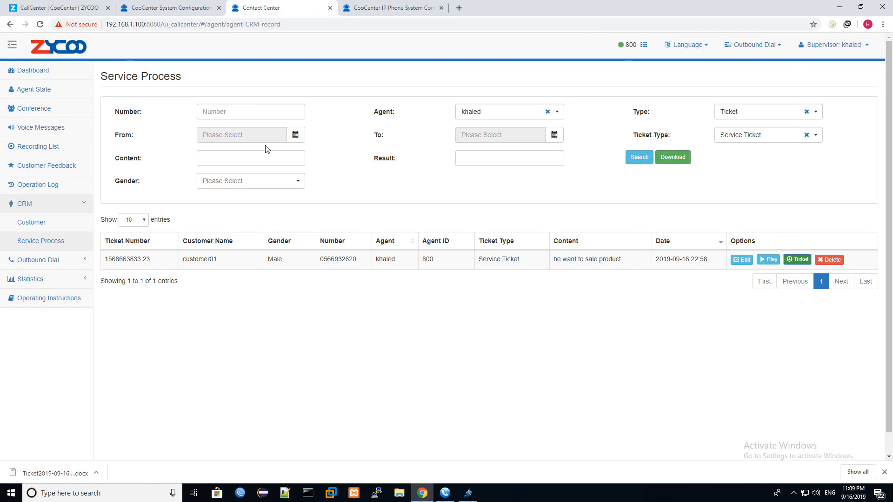
- Try the Number, Content, Result and Gender filters, then hide the CRM menu and open Agent State
{"action": "left_click", "coordinate": [236, 110]}
{"action": "left_click", "coordinate": [342, 129]}
{"action": "left_click", "coordinate": [223, 164]}
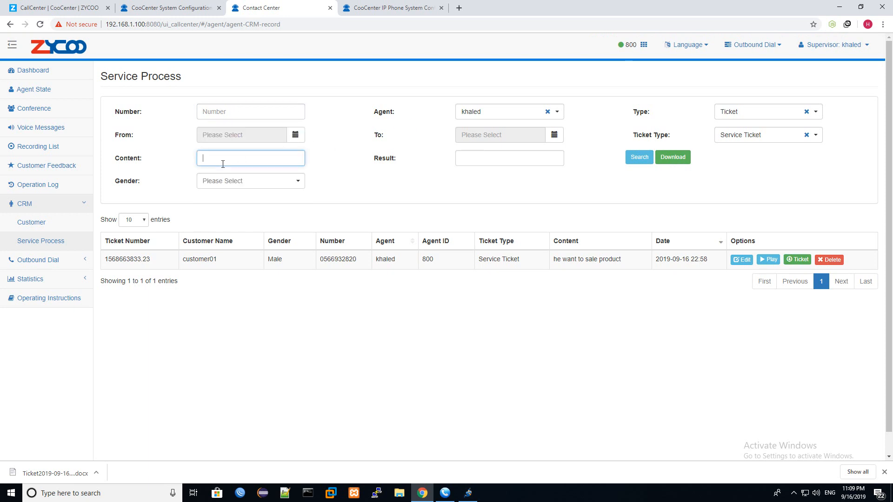
{"action": "left_click", "coordinate": [489, 157]}
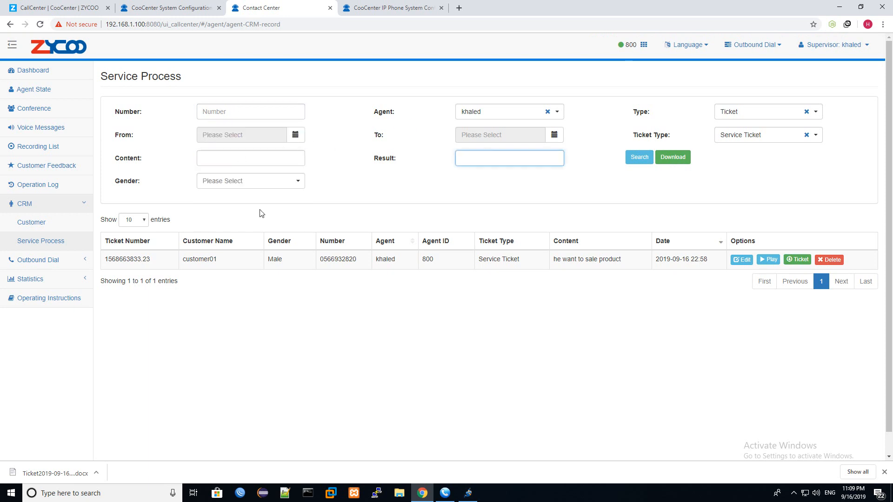
{"action": "left_click", "coordinate": [251, 182]}
{"action": "left_click", "coordinate": [380, 181]}
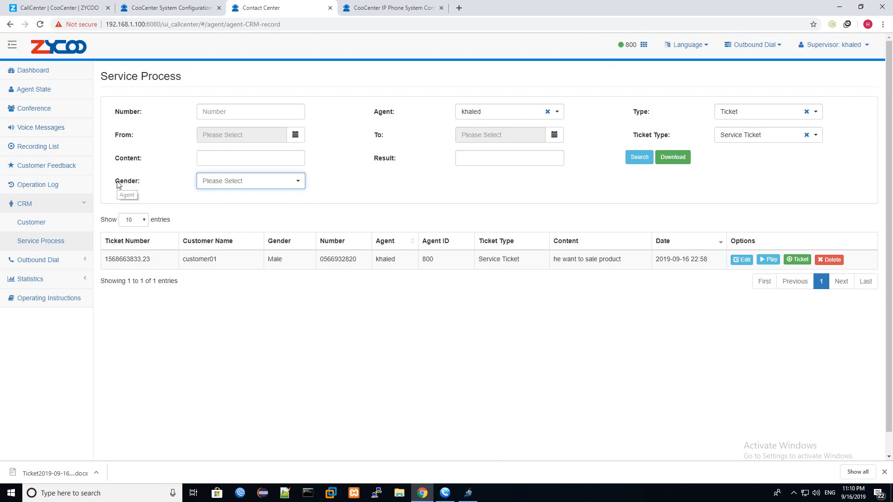
{"action": "left_click", "coordinate": [70, 206]}
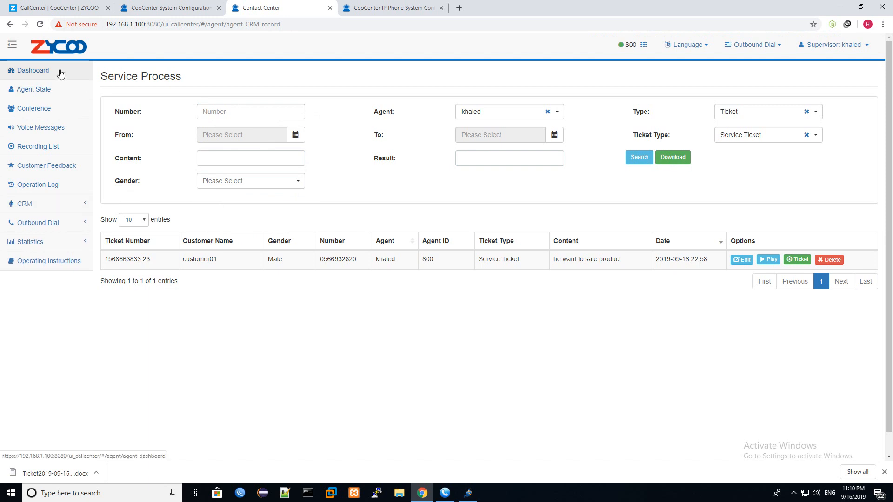
{"action": "left_click", "coordinate": [61, 93]}
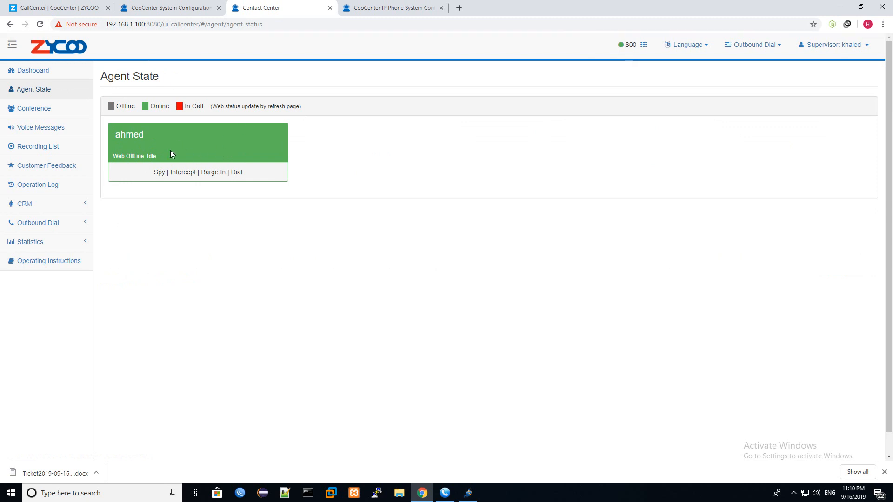
{"action": "left_click", "coordinate": [158, 173]}
- Call agent ahmed from extension 800, answer on both phones, try Spy, then hang up
{"action": "left_click", "coordinate": [235, 173]}
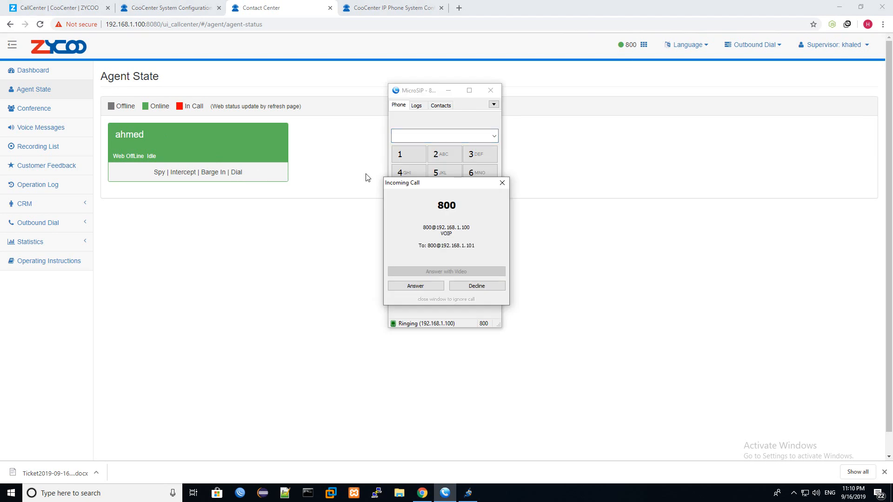
{"action": "left_click", "coordinate": [423, 287]}
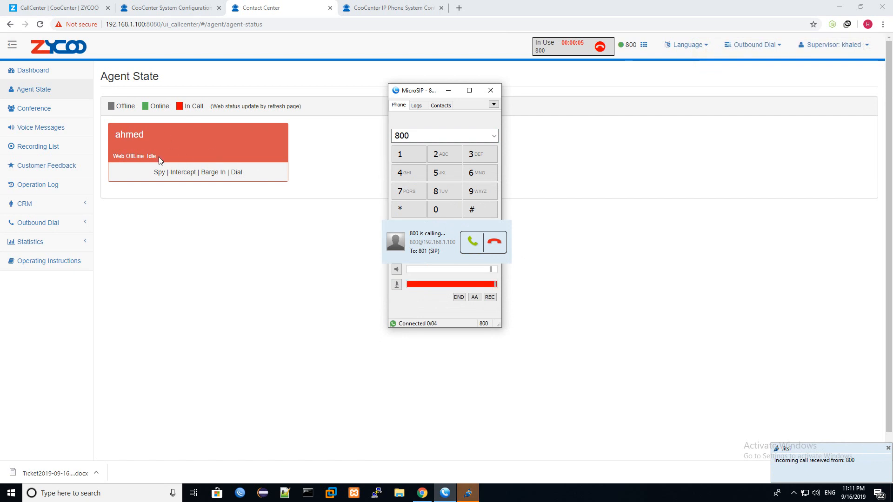
{"action": "left_click", "coordinate": [473, 243]}
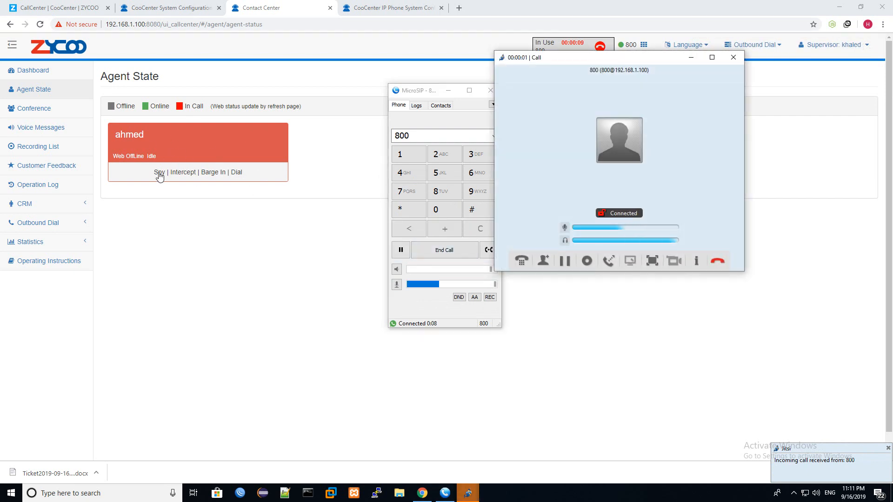
{"action": "left_click", "coordinate": [159, 173]}
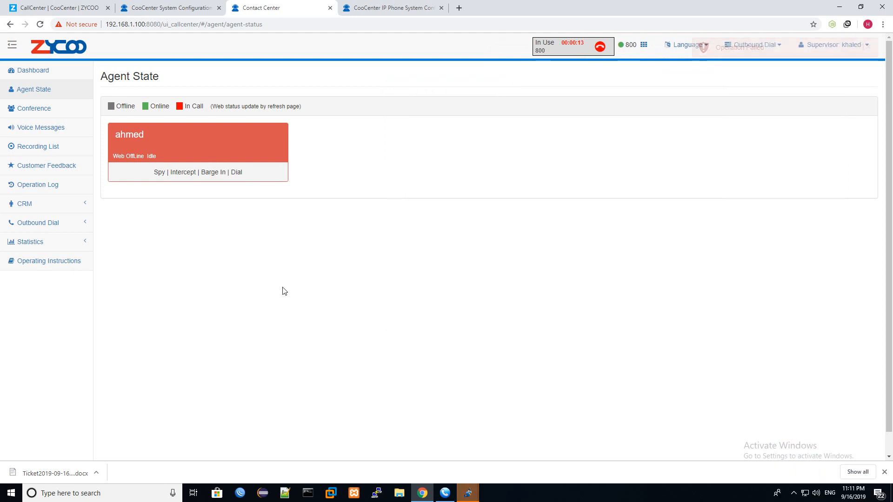
{"action": "left_click", "coordinate": [445, 493]}
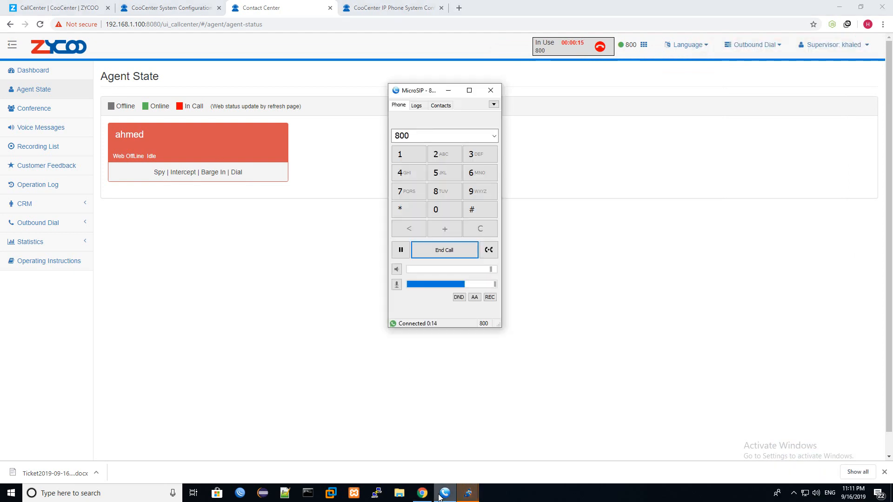
{"action": "left_click", "coordinate": [451, 243]}
{"action": "left_click", "coordinate": [160, 149]}
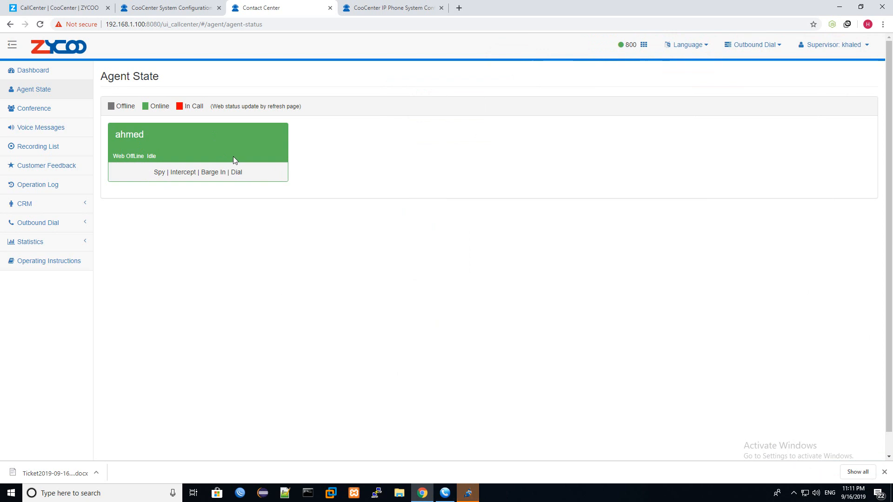
- Show the Dashboard's queue States list, dismiss the download bar, and select the queue 633 caller's number
{"action": "left_click", "coordinate": [40, 75]}
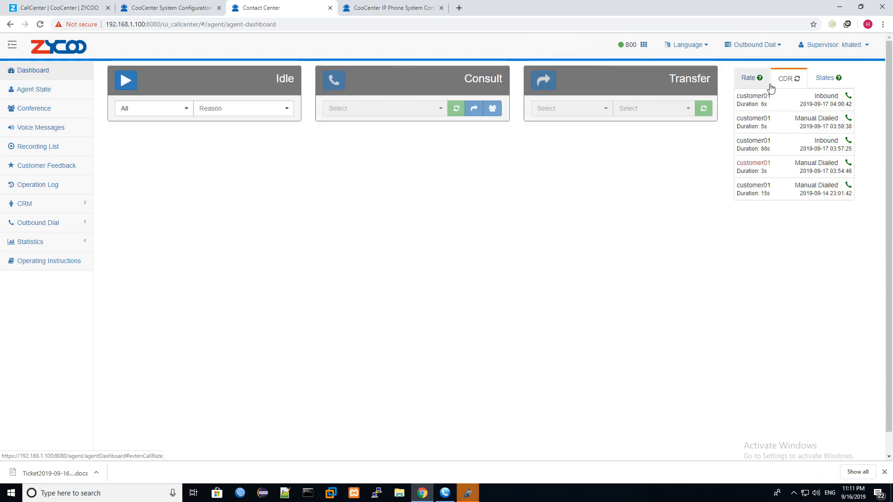
{"action": "left_click", "coordinate": [822, 77]}
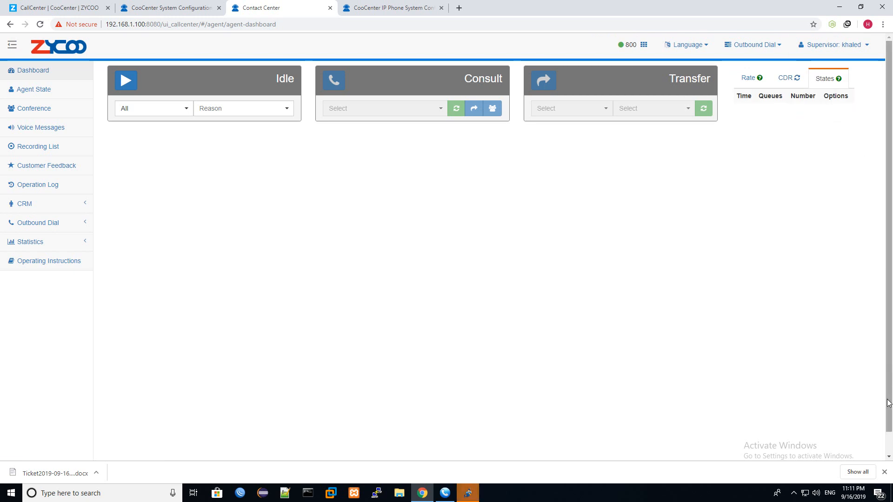
{"action": "left_click", "coordinate": [884, 473]}
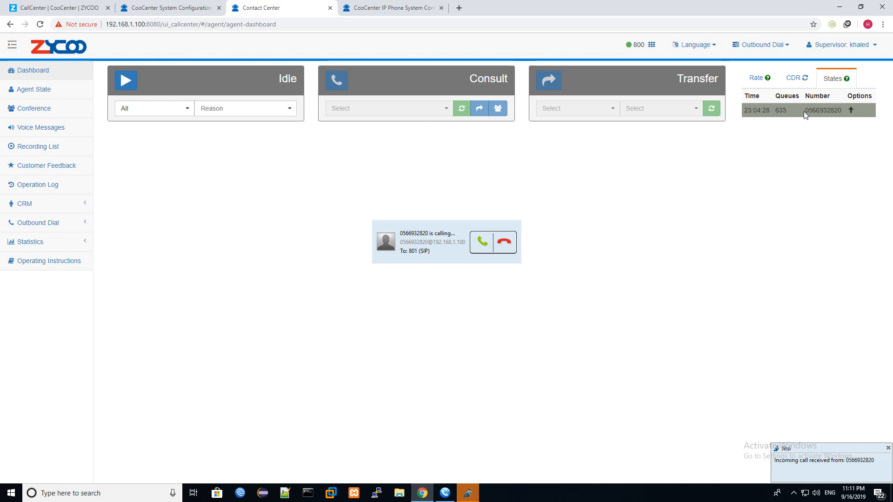
{"action": "double_click", "coordinate": [833, 111]}
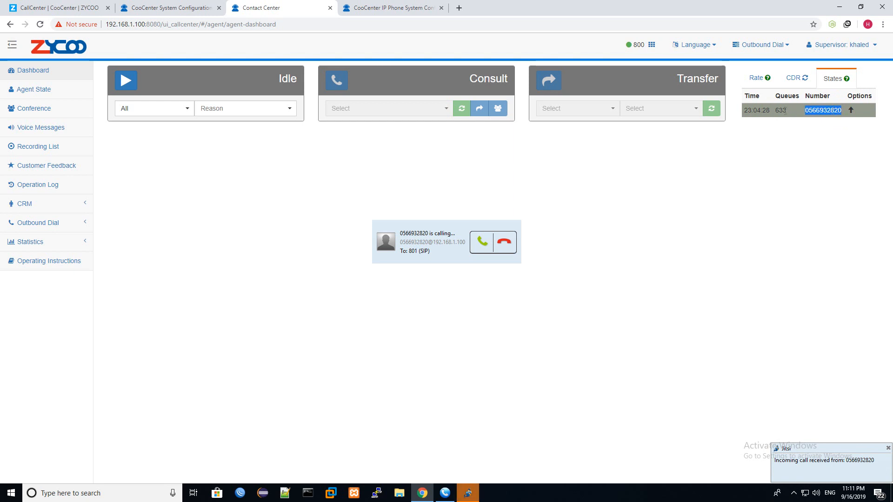
{"action": "left_click_drag", "start_coordinate": [787, 111], "coordinate": [784, 111]}
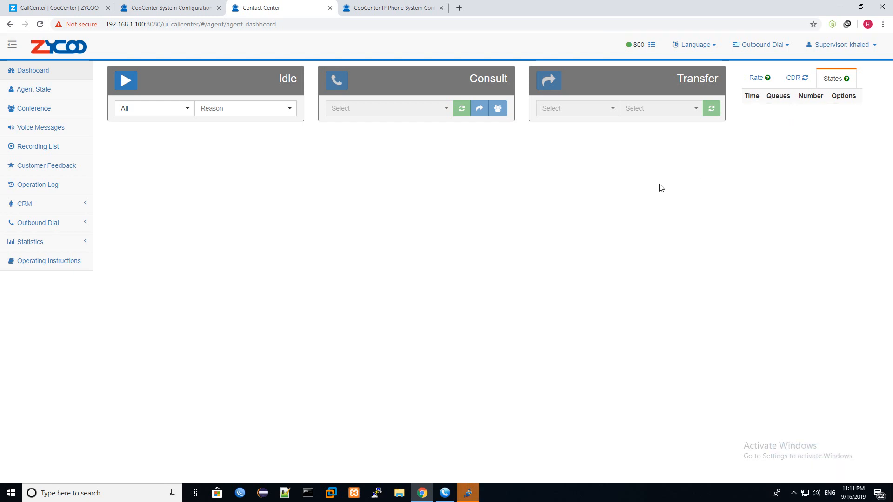
{"action": "left_click", "coordinate": [855, 46]}
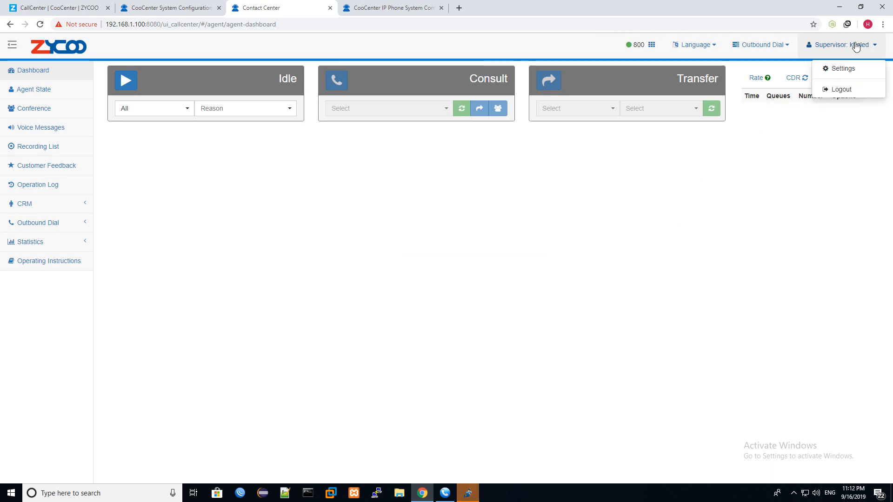
- Log out of the supervisor account and sign in with the admin username and password
{"action": "left_click", "coordinate": [852, 91]}
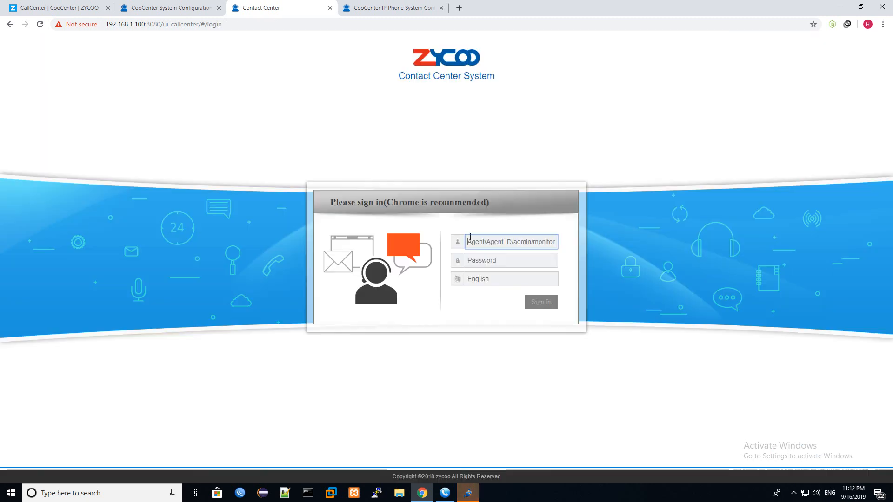
{"action": "type", "text": "admin"}
{"action": "key", "text": "Tab"}
{"action": "type", "text": "ad"}
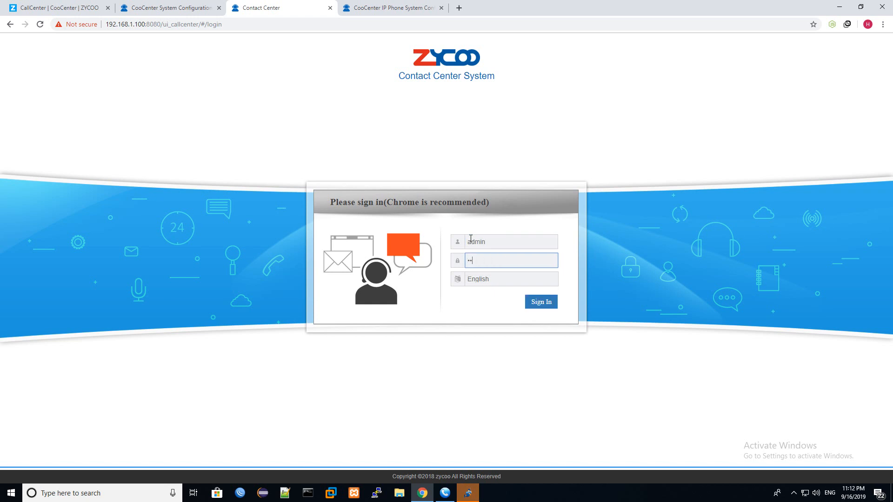
{"action": "type", "text": "min"}
{"action": "key", "text": "Return"}
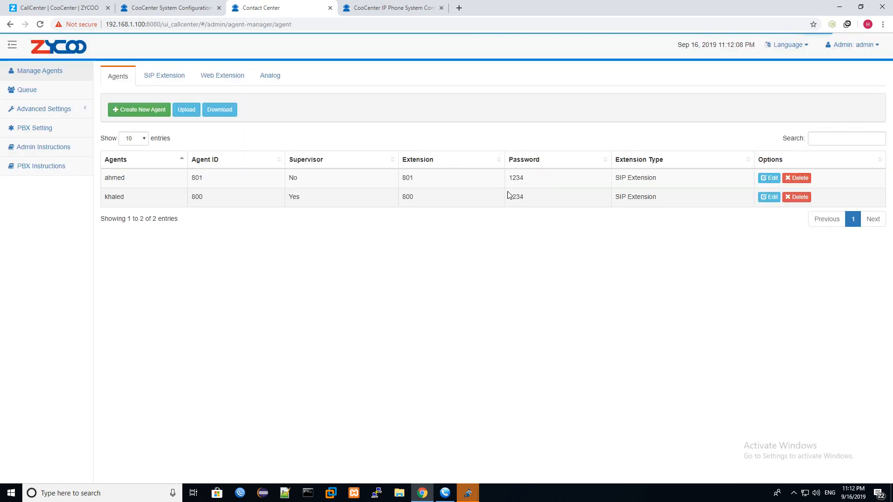
- In admin Account Settings, enter and confirm a new Monitor User password and update it
{"action": "left_click", "coordinate": [840, 49]}
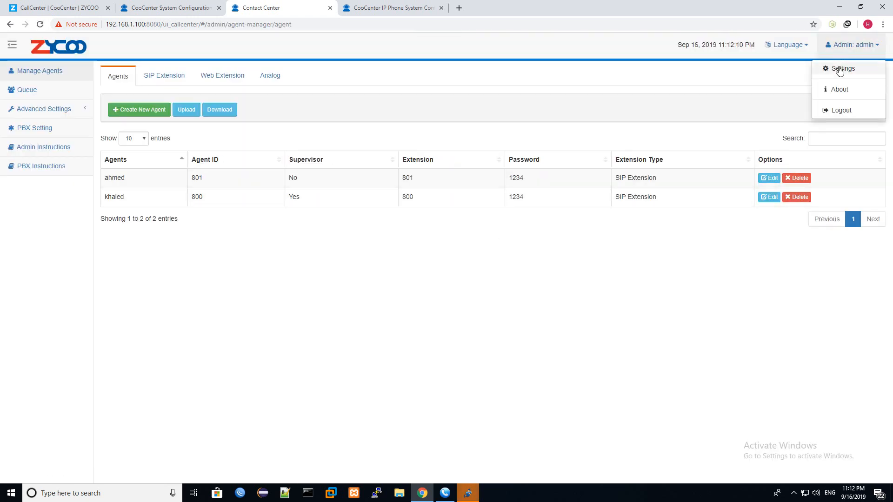
{"action": "left_click", "coordinate": [841, 70]}
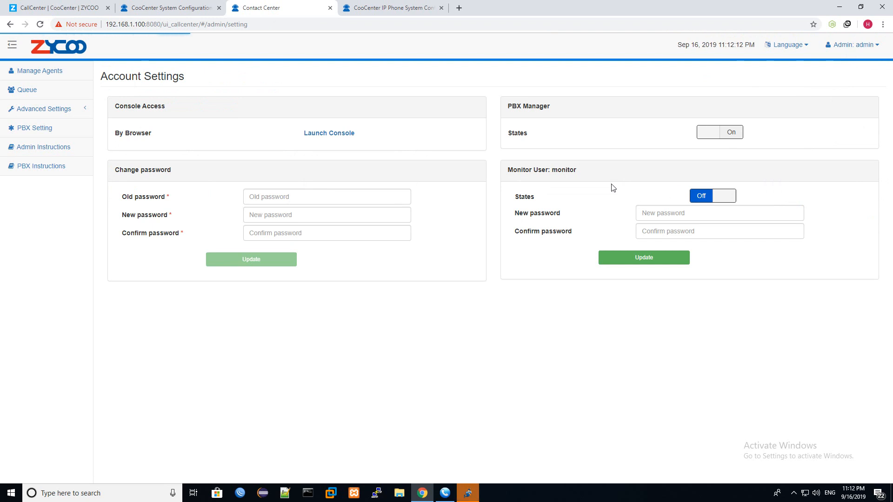
{"action": "double_click", "coordinate": [557, 171]}
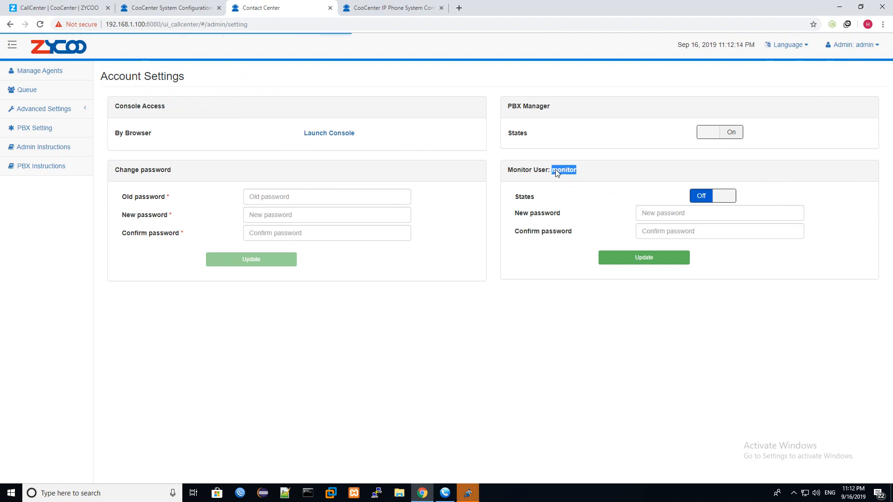
{"action": "left_click", "coordinate": [668, 219]}
{"action": "type", "text": "password"}
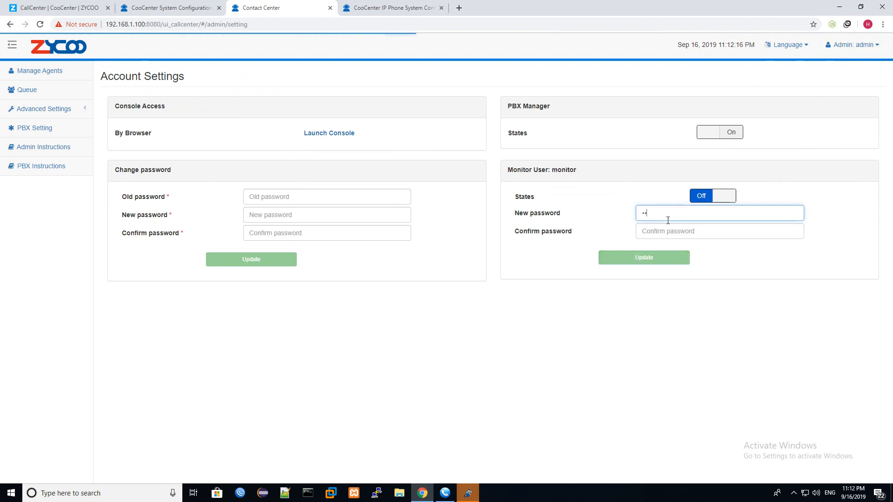
{"action": "key", "text": "Tab"}
{"action": "type", "text": "pass"}
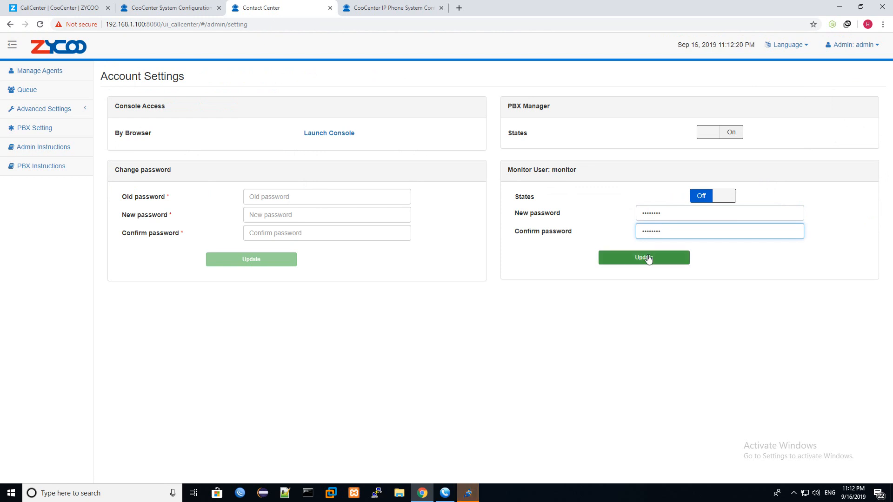
{"action": "left_click", "coordinate": [646, 258]}
{"action": "left_click", "coordinate": [877, 49]}
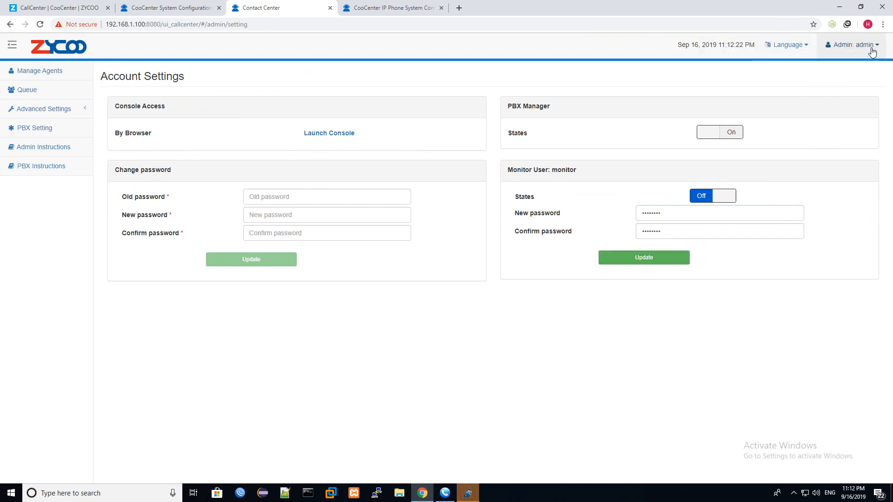
{"action": "left_click", "coordinate": [864, 44]}
{"action": "left_click", "coordinate": [855, 112]}
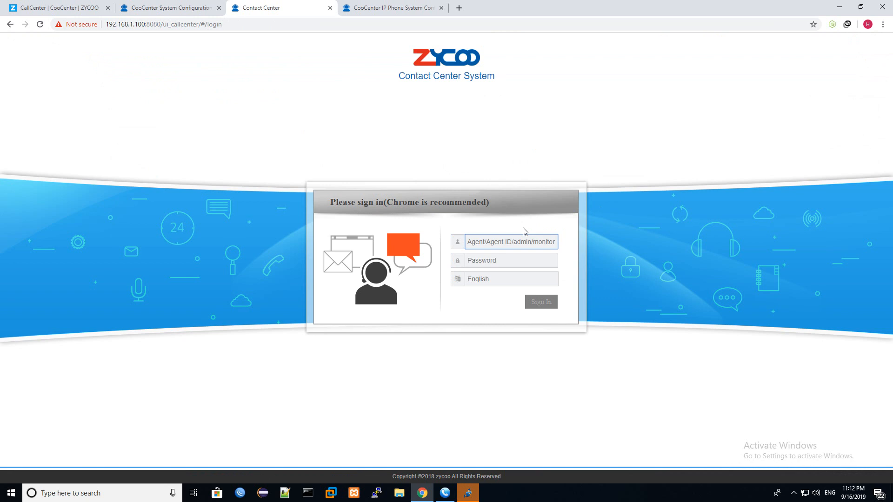
{"action": "type", "text": "monitor"}
{"action": "key", "text": "Tab"}
{"action": "type", "text": "m"}
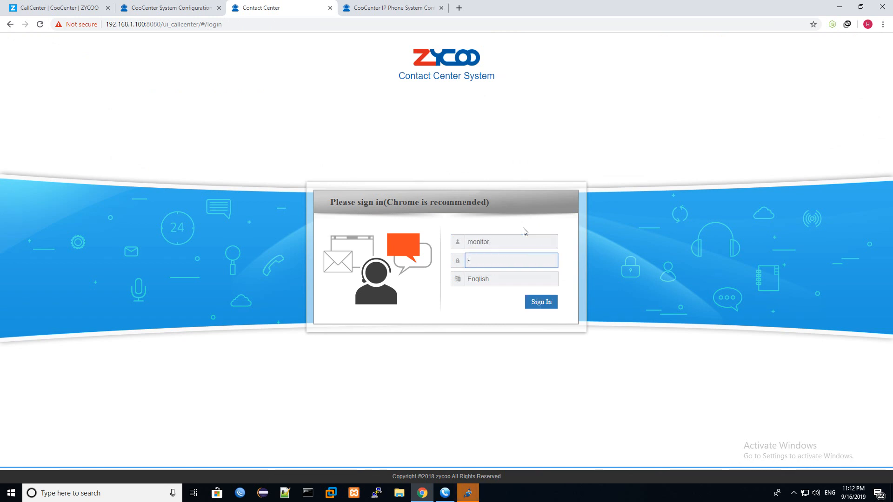
{"action": "key", "text": "Return"}
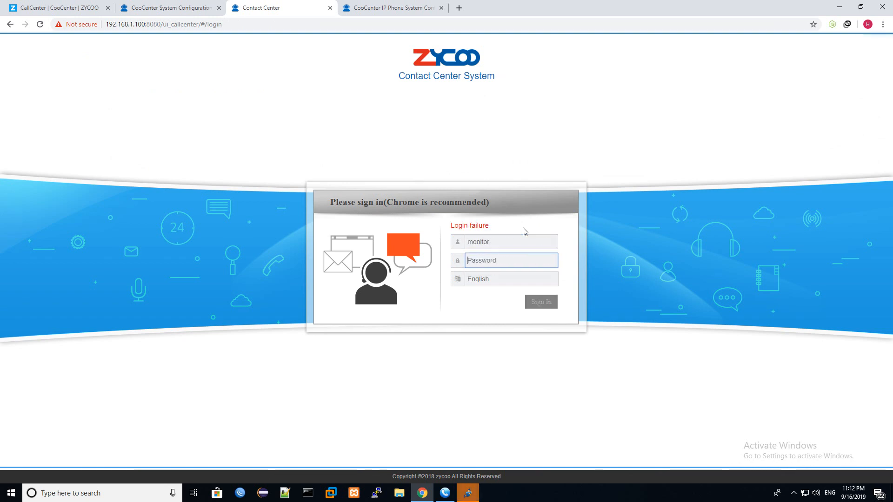
{"action": "type", "text": "monit"}
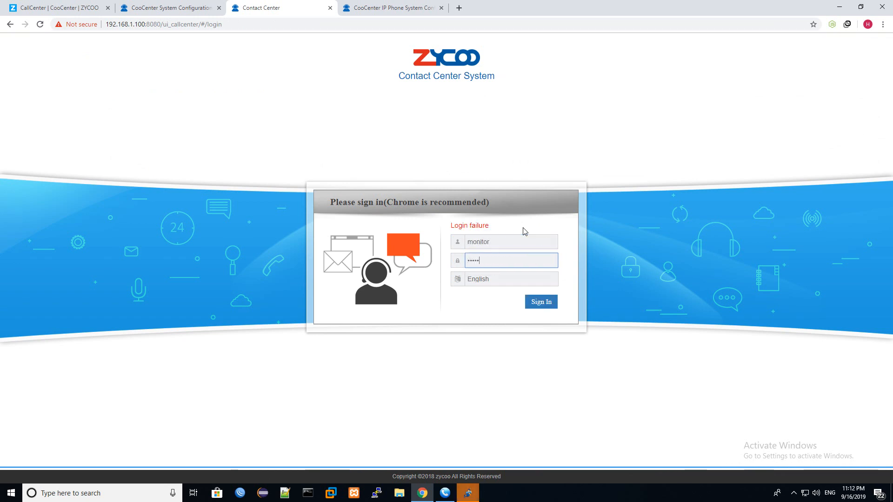
{"action": "type", "text": "or"}
{"action": "key", "text": "Return"}
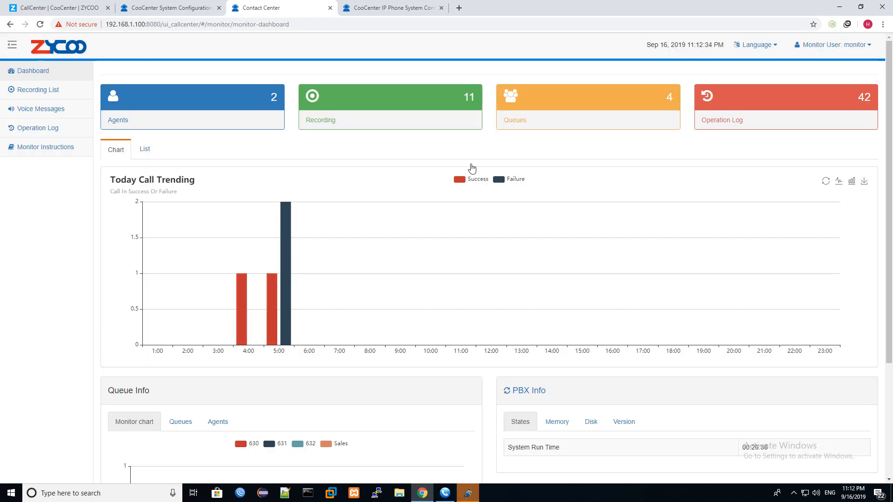
{"action": "scroll", "coordinate": [461, 179], "scroll_direction": "down", "scroll_amount": 2}
{"action": "scroll", "coordinate": [415, 169], "scroll_direction": "up", "scroll_amount": 2}
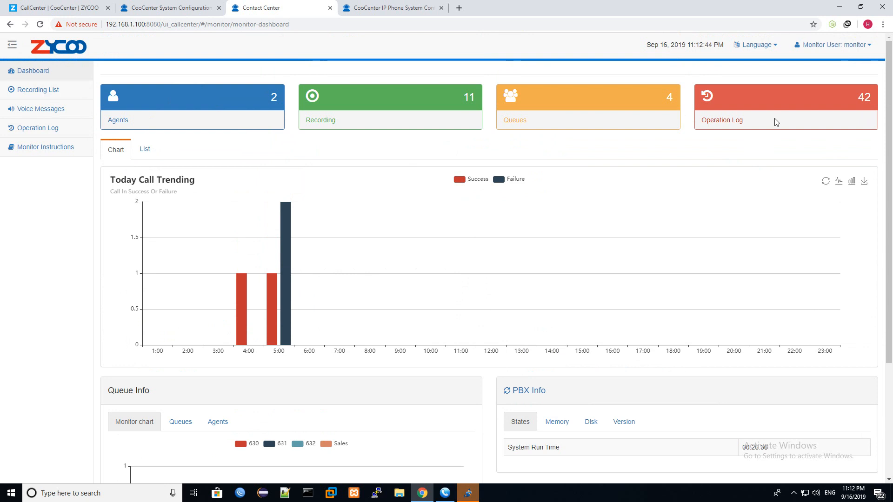
{"action": "mouse_move", "coordinate": [890, 93]}
{"action": "left_mouse_down"}
{"action": "mouse_move", "coordinate": [889, 157]}
{"action": "mouse_move", "coordinate": [890, 93]}
{"action": "left_mouse_up"}
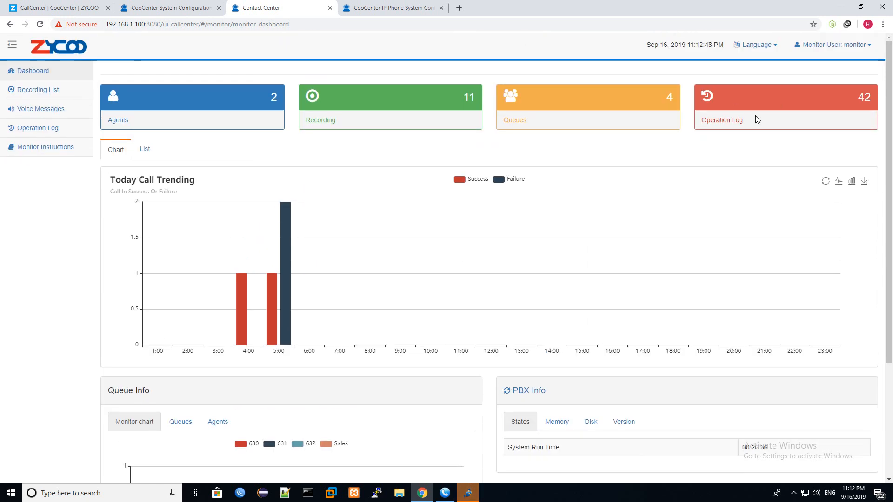
{"action": "scroll", "coordinate": [643, 149], "scroll_direction": "down", "scroll_amount": 3}
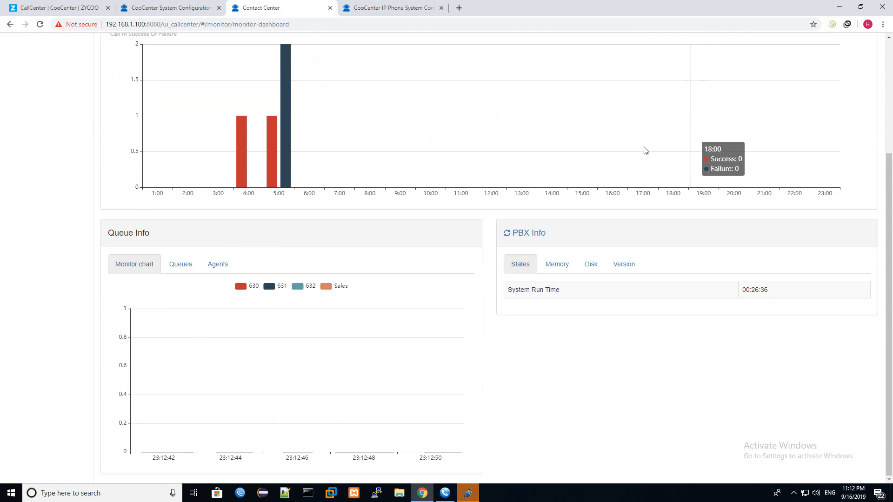
{"action": "scroll", "coordinate": [439, 183], "scroll_direction": "up", "scroll_amount": 3}
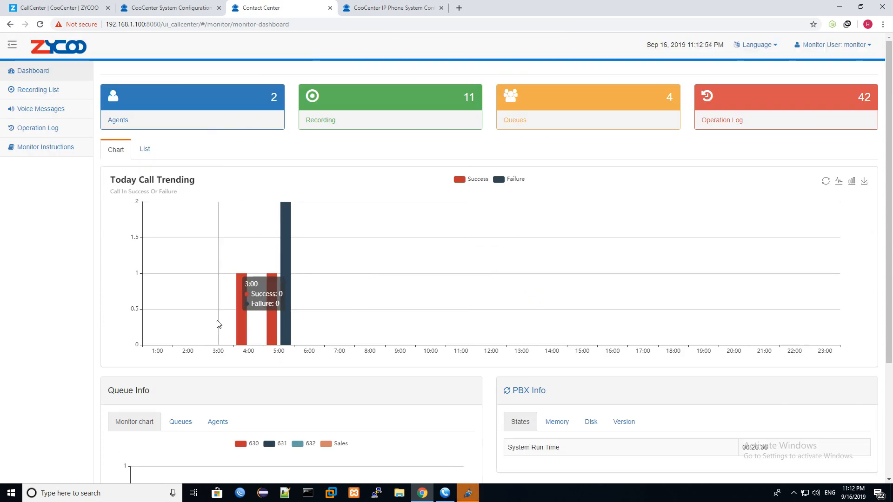
{"action": "mouse_move", "coordinate": [233, 333]}
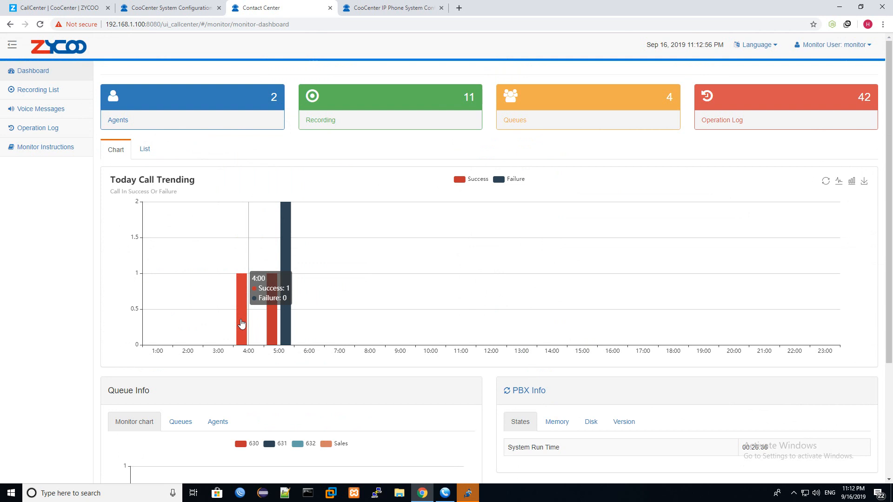
{"action": "mouse_move", "coordinate": [285, 319]}
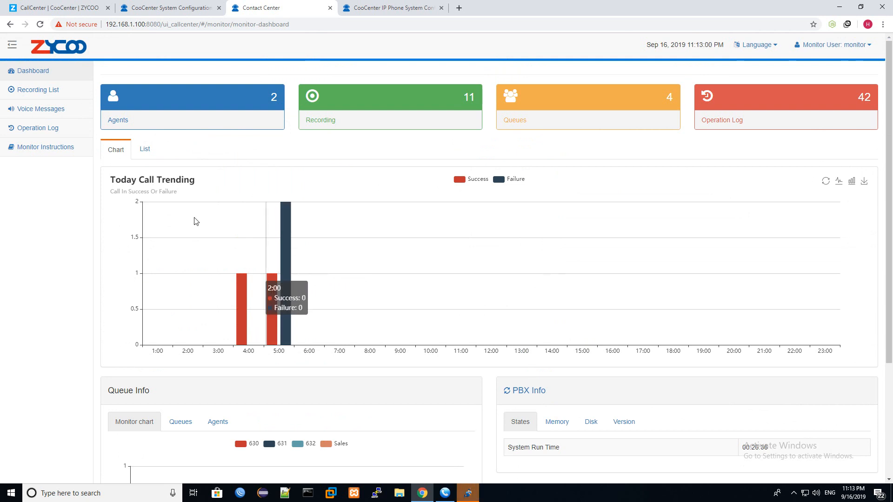
{"action": "left_click", "coordinate": [144, 147]}
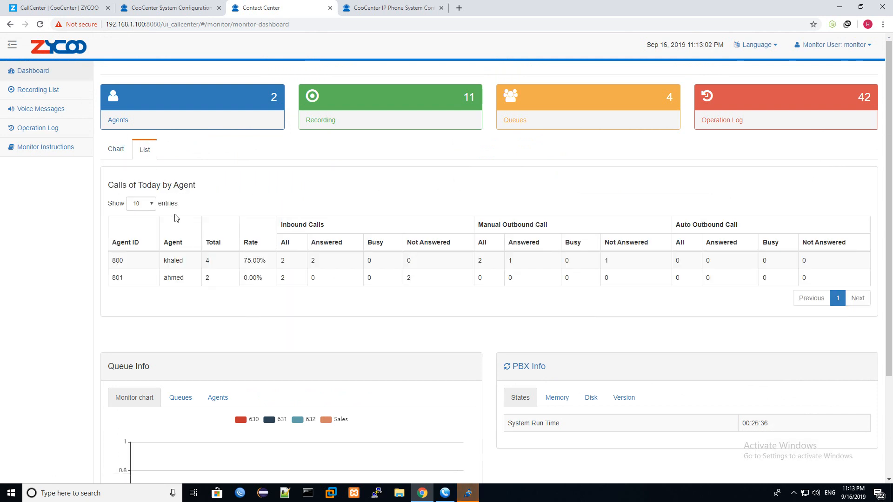
- Review agent 800's inbound and manual outbound call counts in the per-agent table
{"action": "left_click_drag", "start_coordinate": [143, 266], "coordinate": [112, 266]}
{"action": "left_click", "coordinate": [219, 265]}
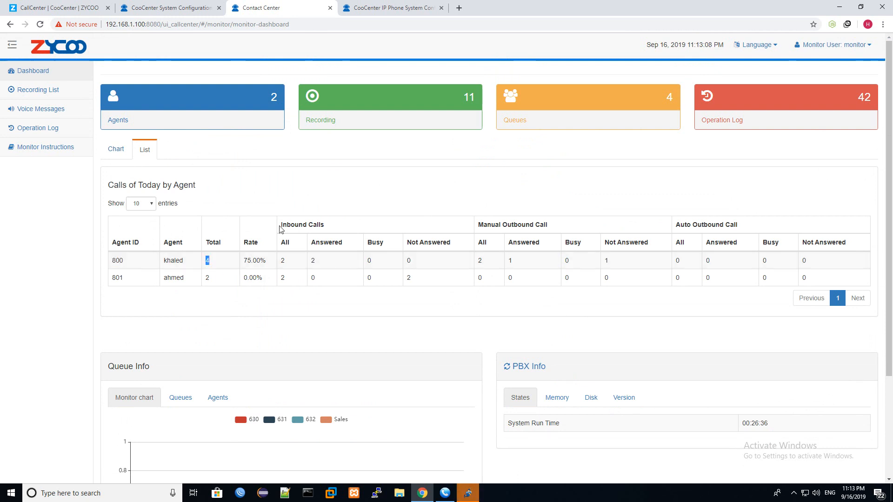
{"action": "left_click_drag", "start_coordinate": [281, 229], "coordinate": [349, 230]}
{"action": "left_click_drag", "start_coordinate": [478, 224], "coordinate": [549, 228]}
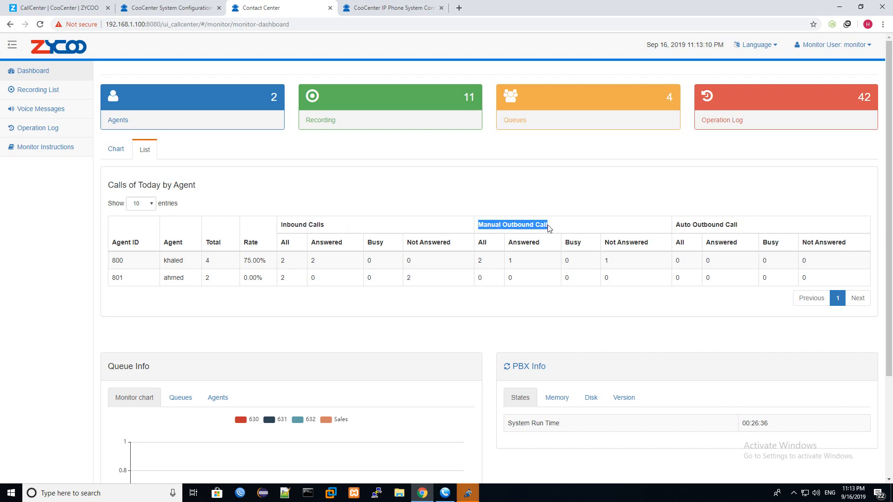
{"action": "left_click_drag", "start_coordinate": [679, 225], "coordinate": [767, 233]}
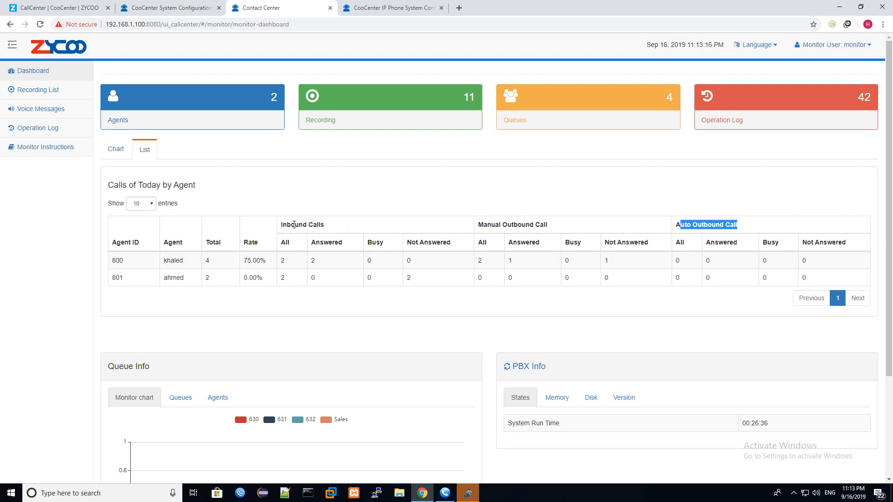
{"action": "double_click", "coordinate": [283, 260]}
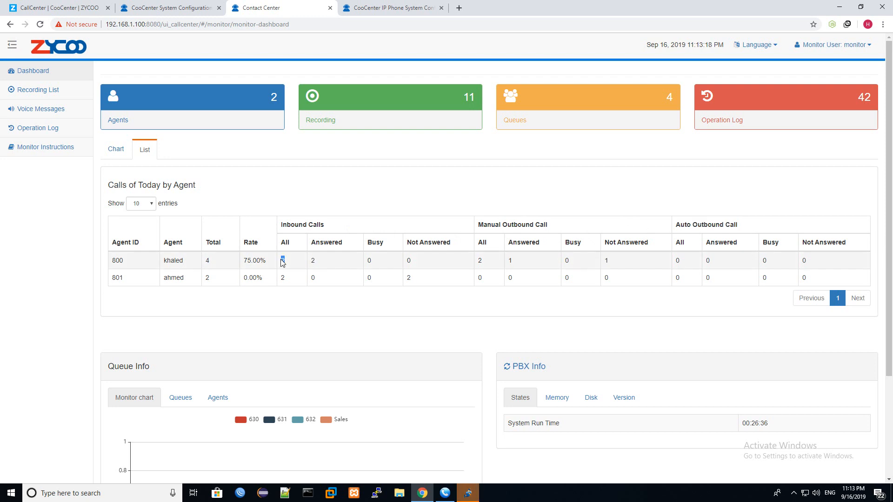
{"action": "double_click", "coordinate": [313, 262]}
{"action": "left_click", "coordinate": [480, 262]}
{"action": "double_click", "coordinate": [480, 262]}
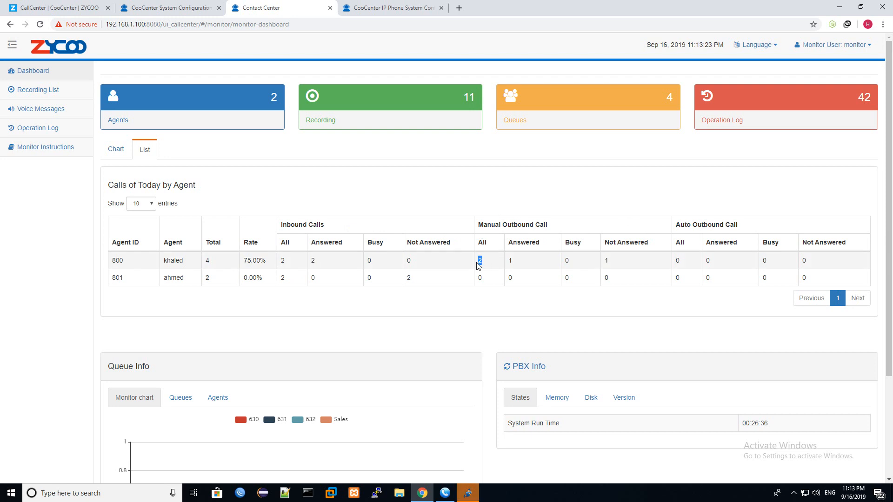
{"action": "double_click", "coordinate": [509, 263]}
{"action": "double_click", "coordinate": [606, 264]}
- Compare agent 800's 75.00% rate with agent 801's 0.00% and 2 unanswered inbound, then reach Queue Info
{"action": "left_click_drag", "start_coordinate": [268, 264], "coordinate": [241, 263]}
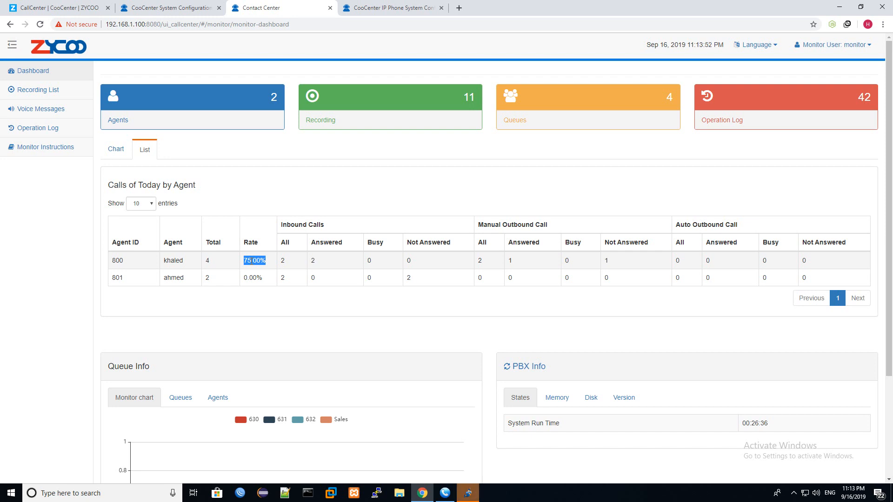
{"action": "left_click_drag", "start_coordinate": [266, 279], "coordinate": [244, 285]}
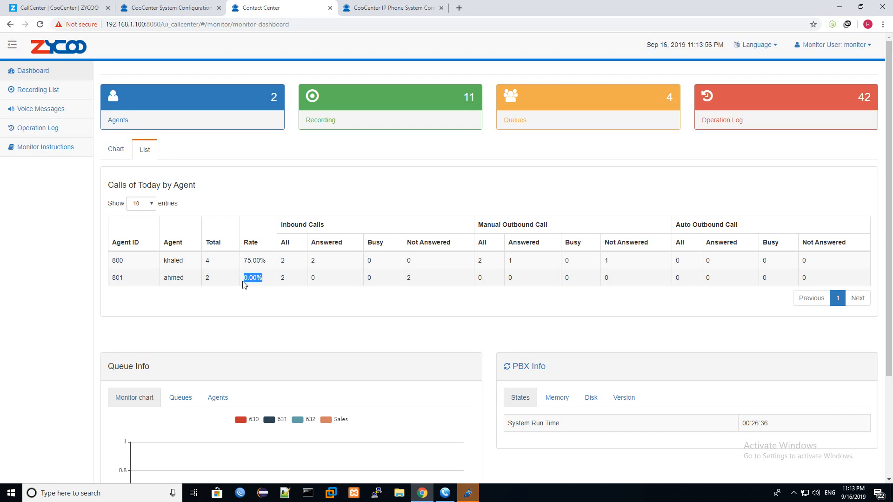
{"action": "left_click_drag", "start_coordinate": [215, 281], "coordinate": [204, 284]}
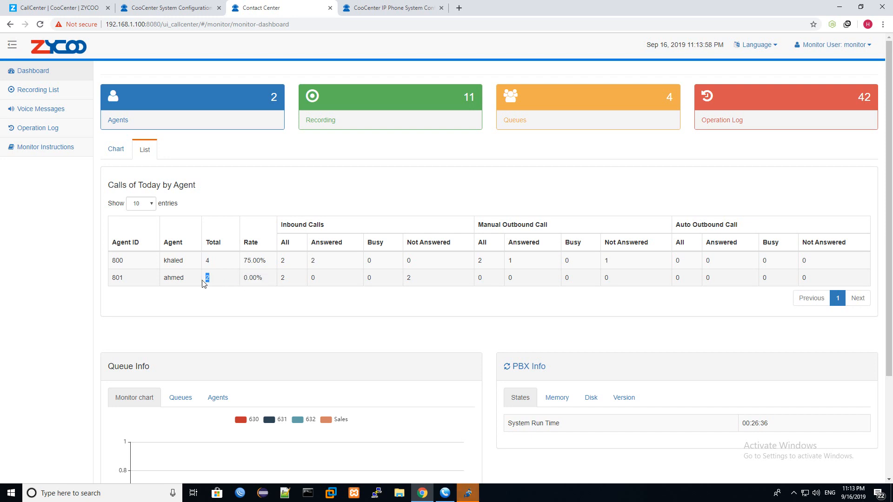
{"action": "left_click_drag", "start_coordinate": [281, 225], "coordinate": [367, 223]}
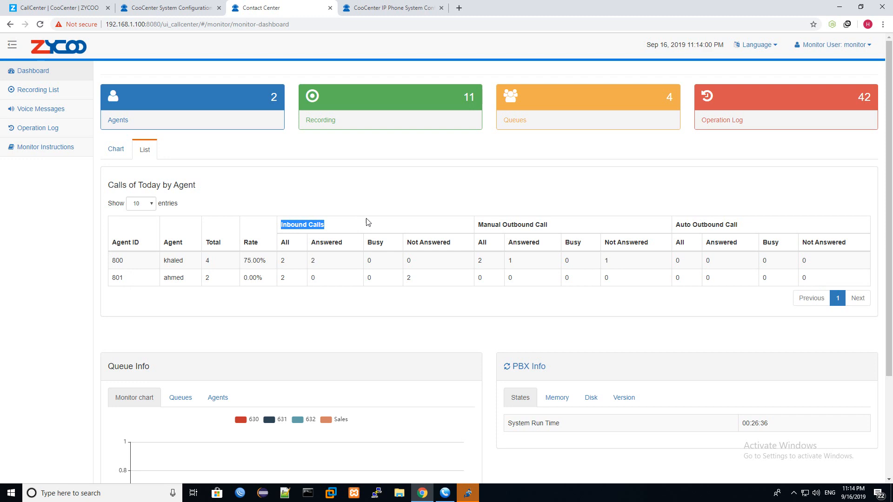
{"action": "left_click_drag", "start_coordinate": [419, 278], "coordinate": [408, 280]}
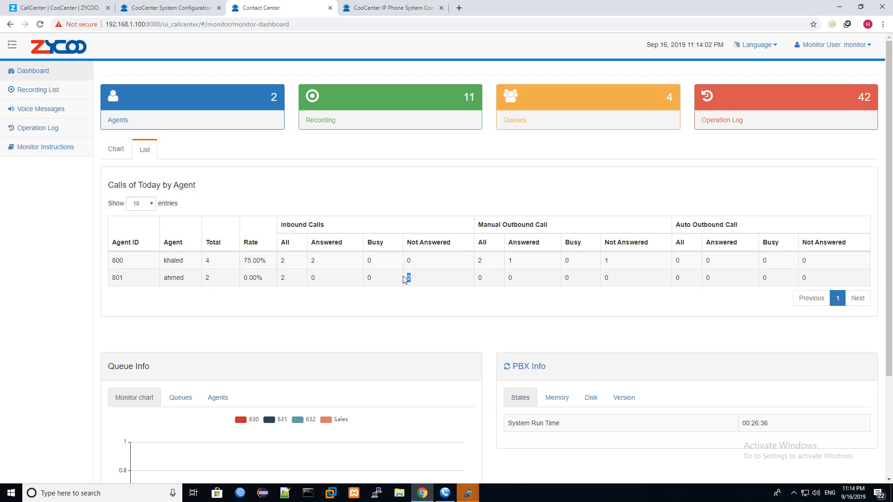
{"action": "scroll", "coordinate": [472, 303], "scroll_direction": "down", "scroll_amount": 1}
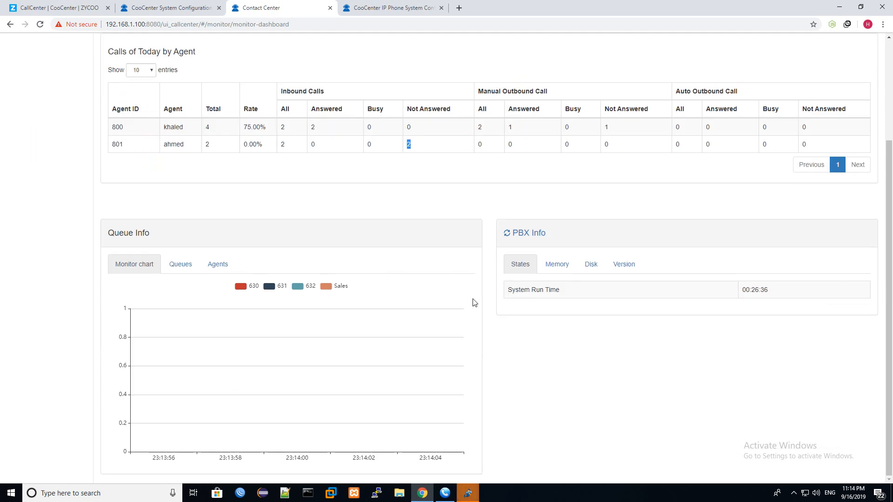
{"action": "scroll", "coordinate": [466, 294], "scroll_direction": "down", "scroll_amount": 2}
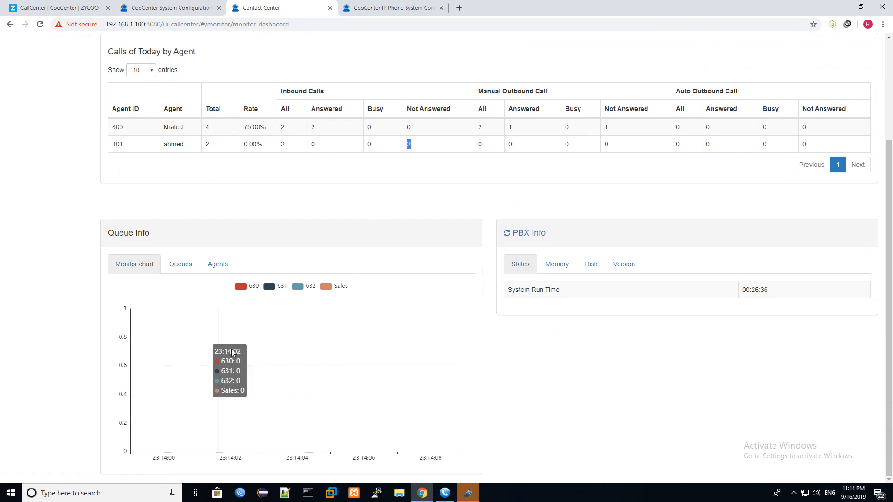
{"action": "left_click", "coordinate": [191, 268]}
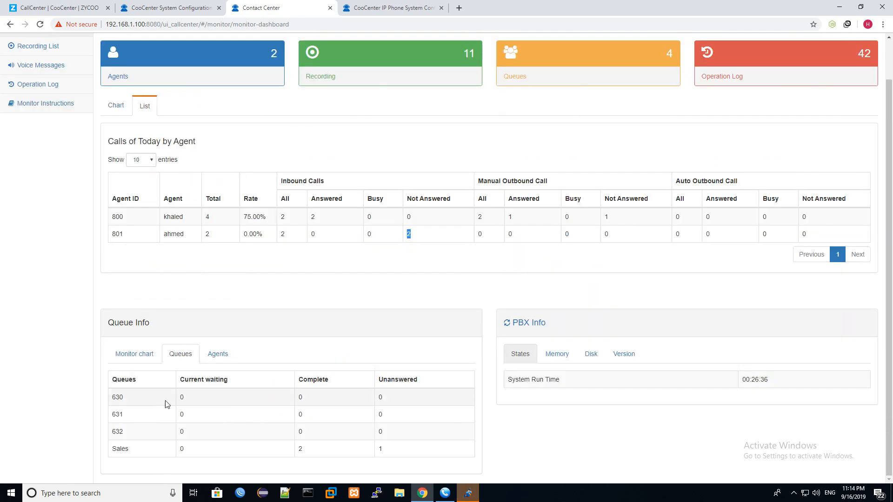
- Review queues 631 through Sales, noting Sales' 2 completed and 1 unanswered calls
{"action": "left_click", "coordinate": [186, 397]}
{"action": "left_click_drag", "start_coordinate": [213, 415], "coordinate": [159, 422]}
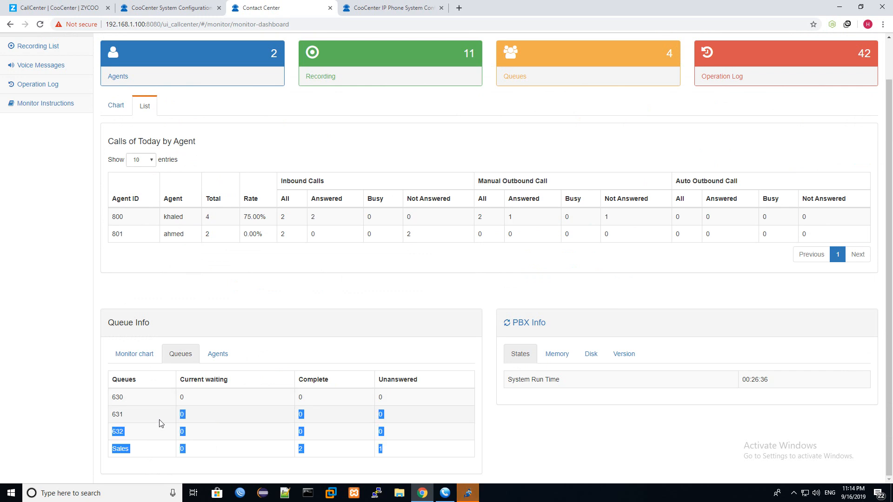
{"action": "left_click", "coordinate": [151, 442]}
{"action": "double_click", "coordinate": [120, 449]}
{"action": "left_click", "coordinate": [156, 450]}
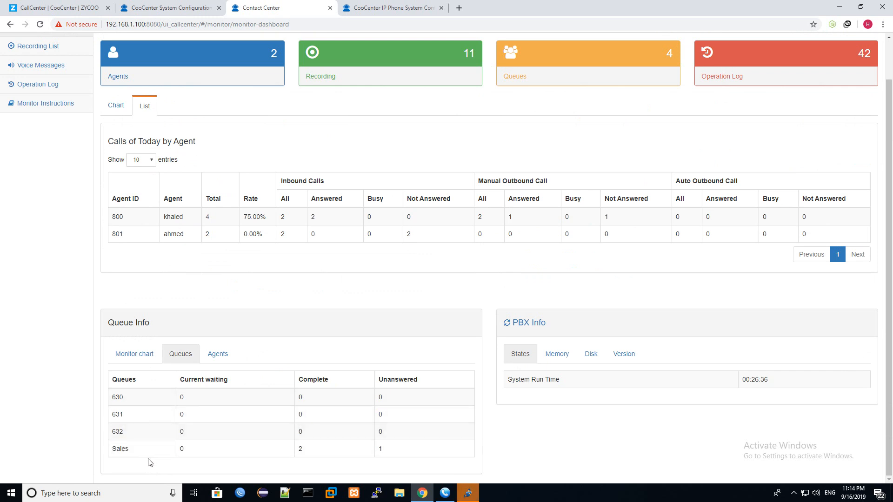
{"action": "left_click_drag", "start_coordinate": [141, 435], "coordinate": [150, 451]}
{"action": "left_click", "coordinate": [149, 450]}
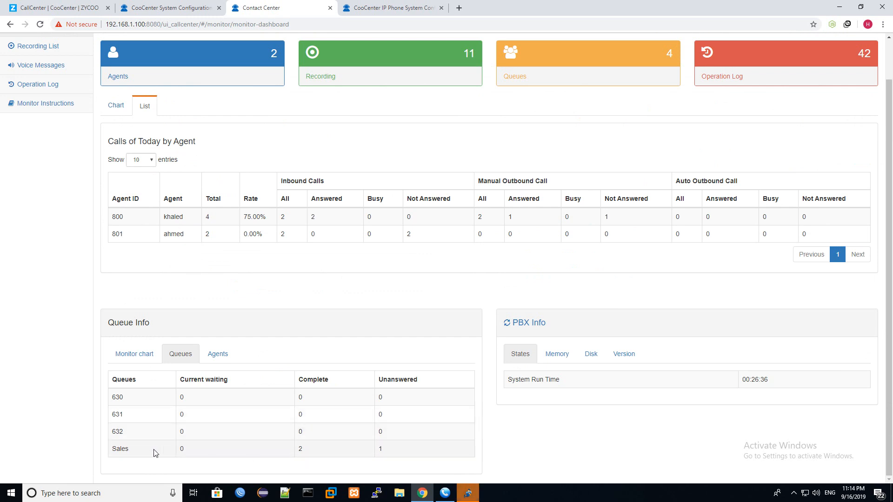
{"action": "double_click", "coordinate": [298, 450]}
{"action": "left_click_drag", "start_coordinate": [394, 450], "coordinate": [372, 452]}
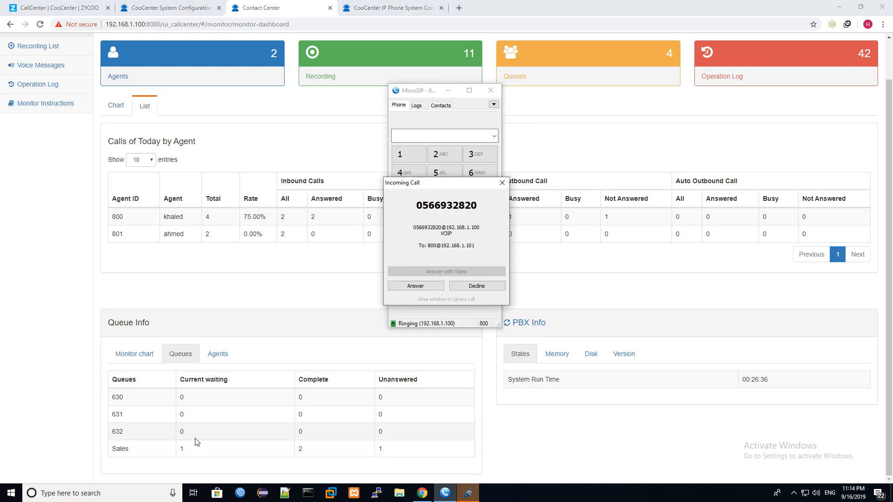
- Watch a new Sales call wait and ring the softphone, then check Sales' updated counts
{"action": "double_click", "coordinate": [181, 450]}
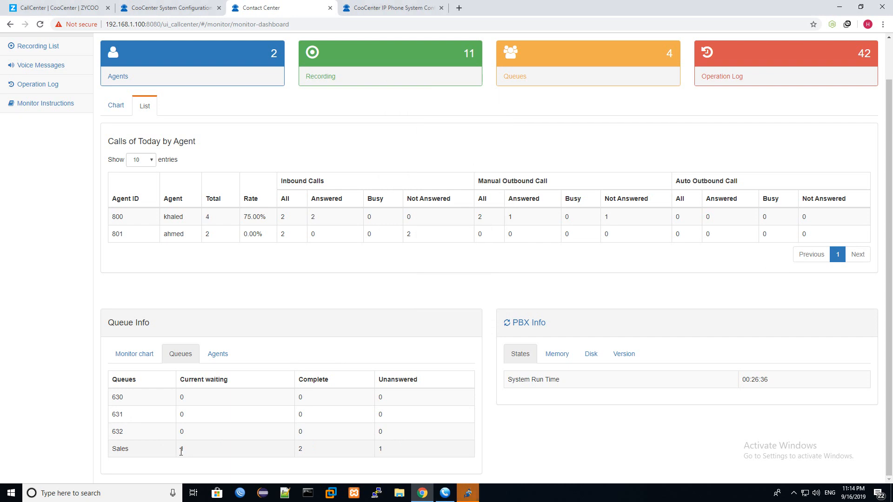
{"action": "mouse_move", "coordinate": [440, 497]}
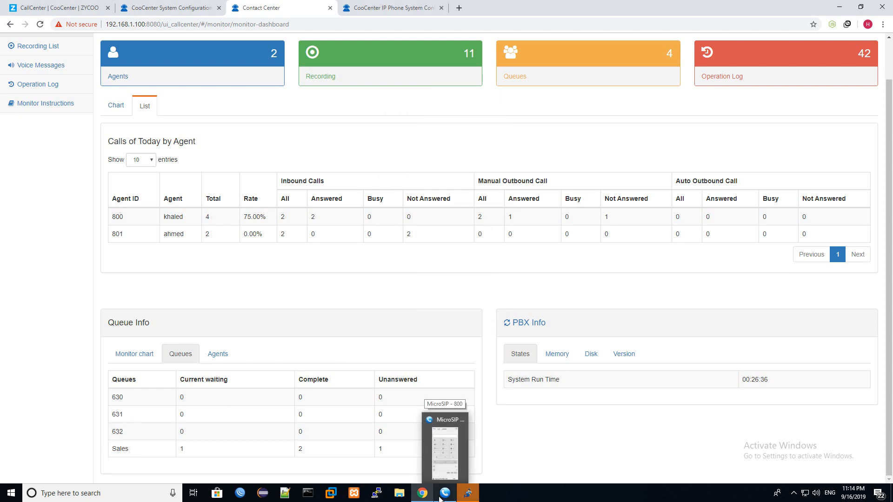
{"action": "left_click", "coordinate": [441, 497]}
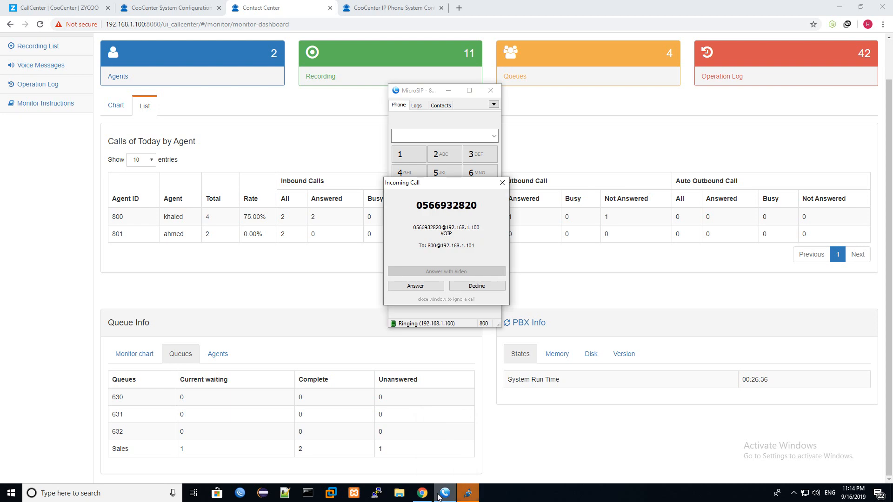
{"action": "left_click_drag", "start_coordinate": [197, 447], "coordinate": [175, 449]}
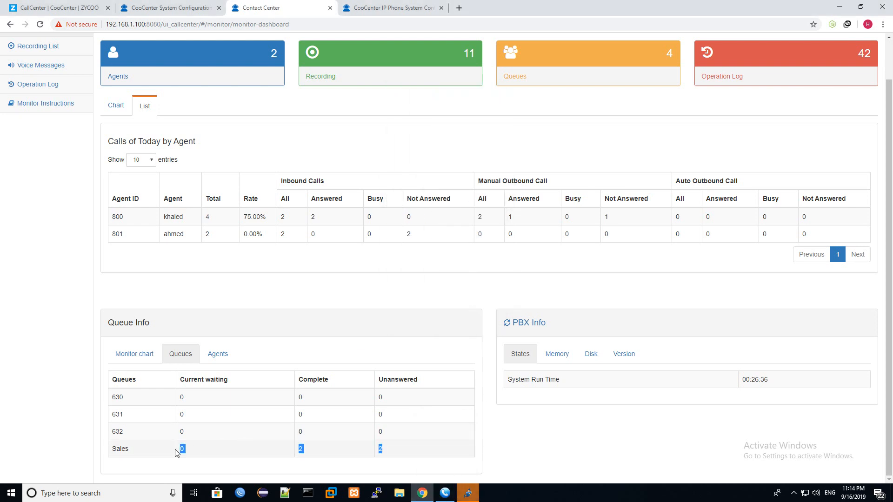
{"action": "left_click", "coordinate": [184, 452]}
{"action": "scroll", "coordinate": [264, 432], "scroll_direction": "up", "scroll_amount": 1}
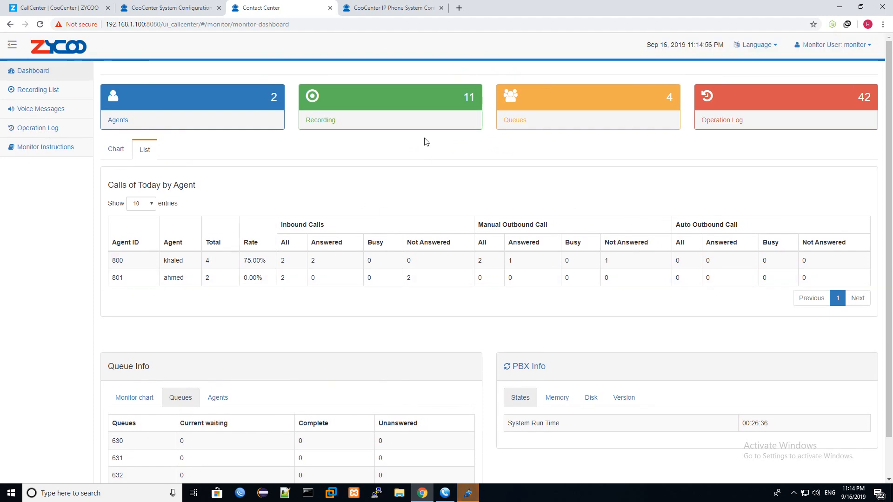
- Log out of the monitor account and sign in as agent 800 with its password
{"action": "left_click", "coordinate": [858, 45]}
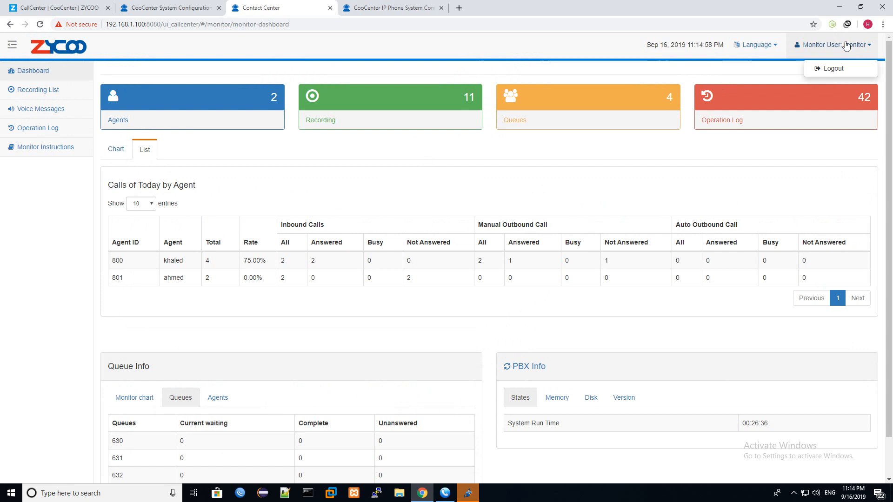
{"action": "left_click", "coordinate": [842, 69]}
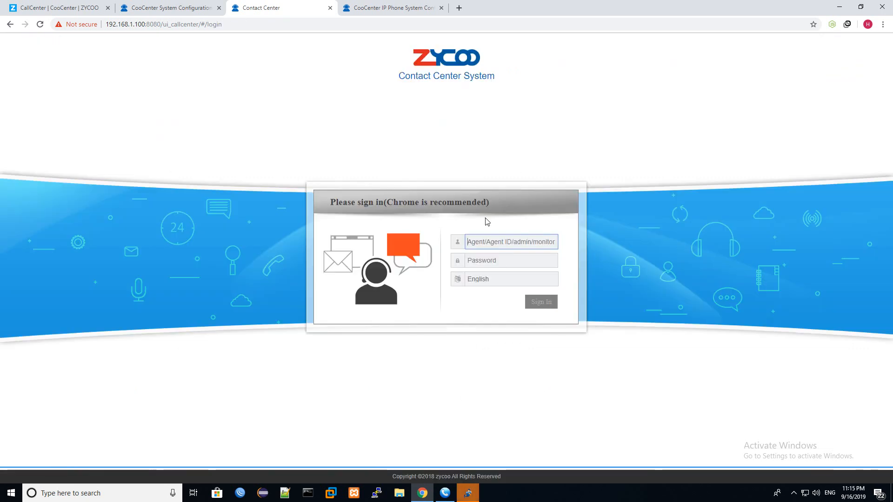
{"action": "type", "text": "800"}
{"action": "key", "text": "Tab"}
{"action": "type", "text": "123"}
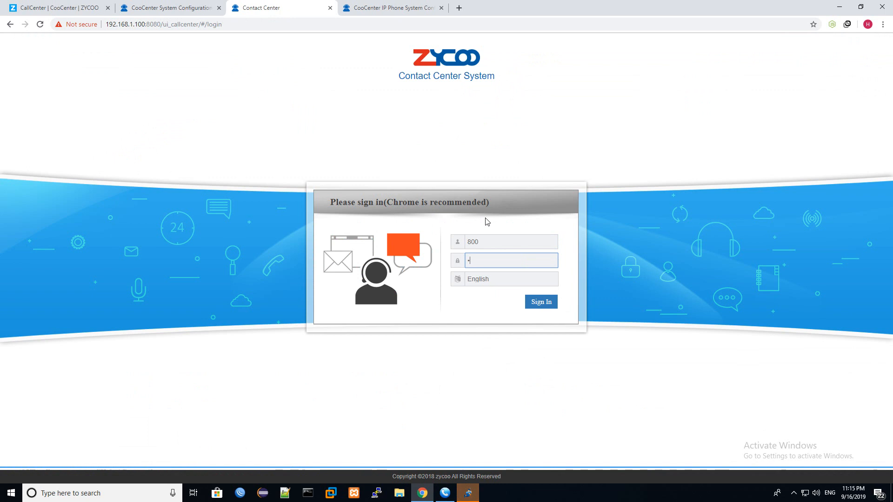
{"action": "key", "text": "BackSpace"}
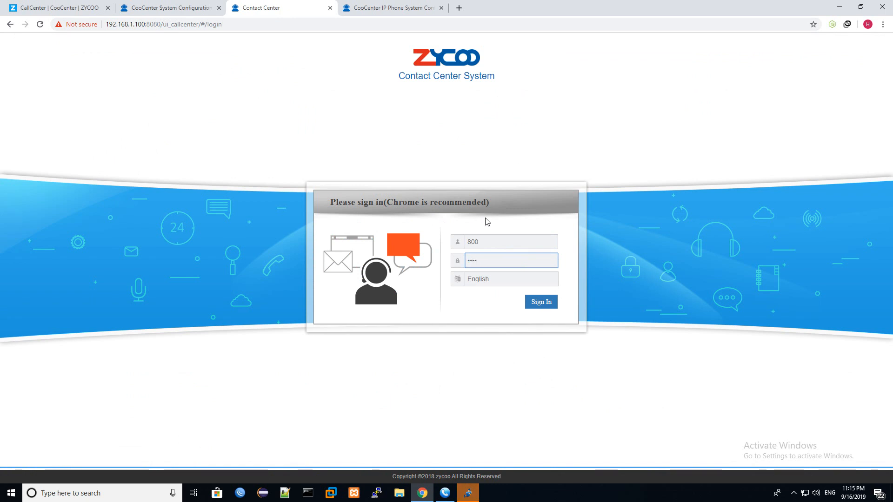
{"action": "key", "text": "Return"}
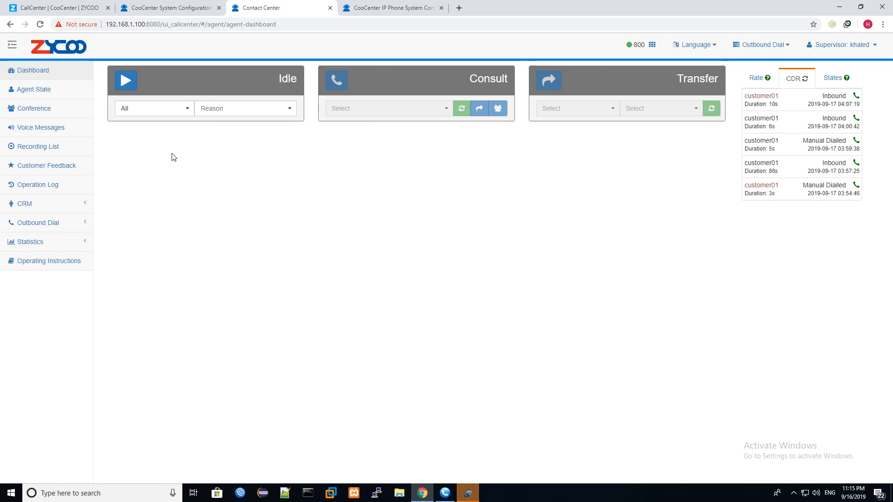
- Check the queue and reason lists, leaving the queue selection on All
{"action": "left_click", "coordinate": [179, 113]}
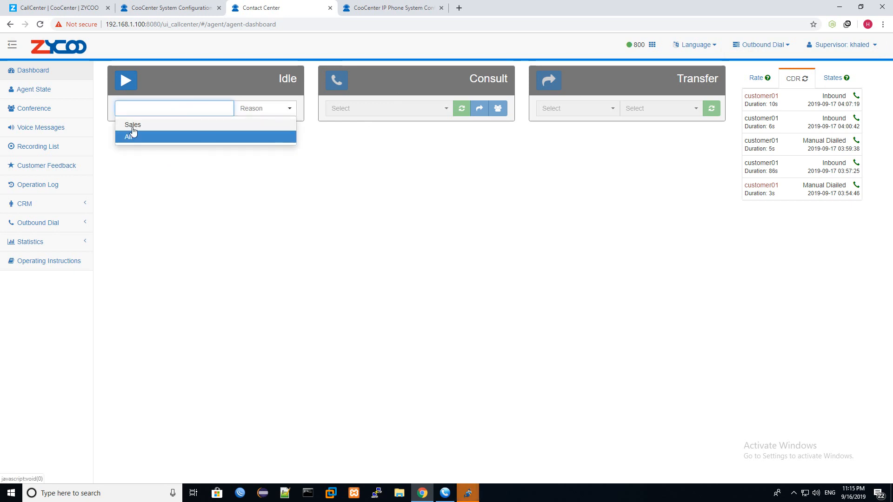
{"action": "left_click", "coordinate": [253, 182]}
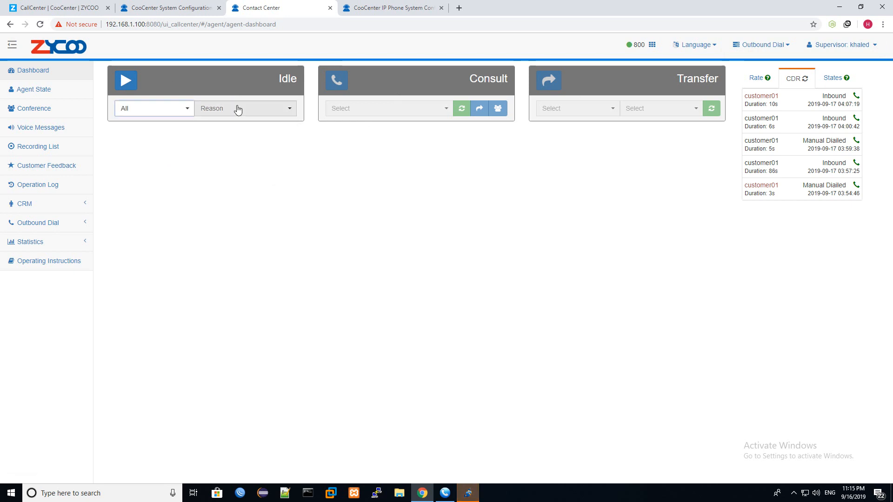
{"action": "left_click", "coordinate": [237, 110]}
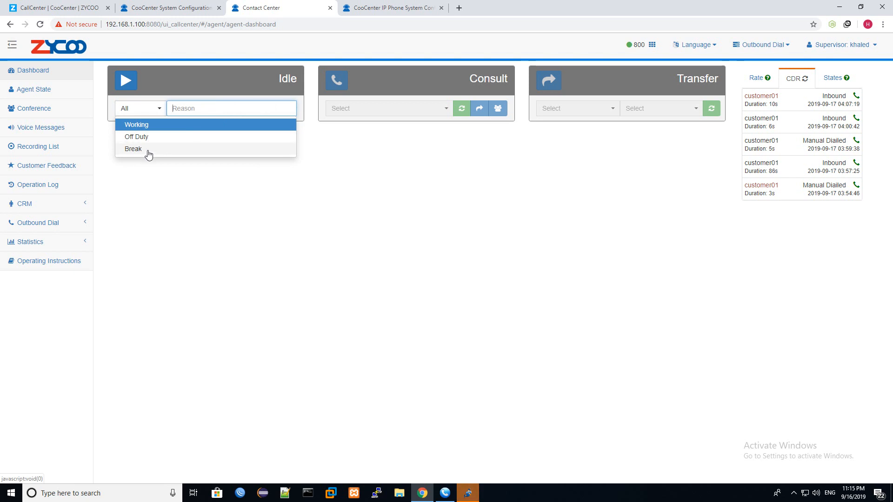
{"action": "left_click", "coordinate": [159, 160]}
{"action": "left_click", "coordinate": [189, 111]}
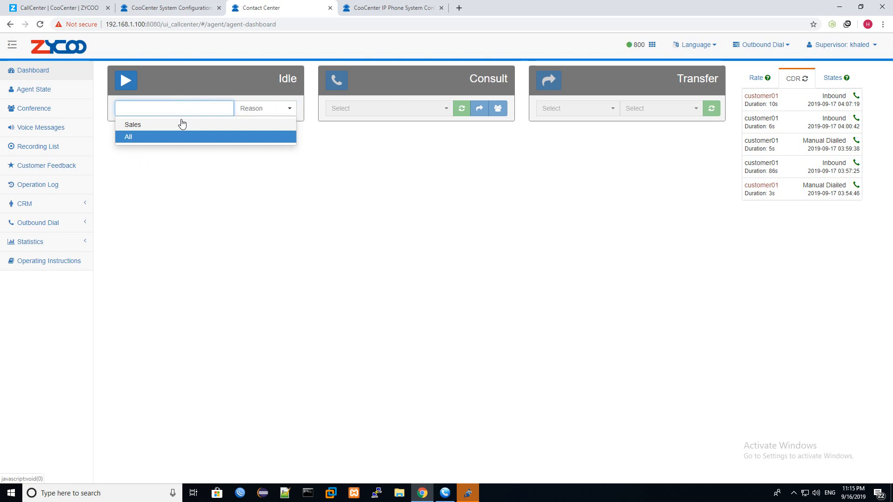
{"action": "left_click", "coordinate": [142, 130]}
{"action": "left_click", "coordinate": [136, 112]}
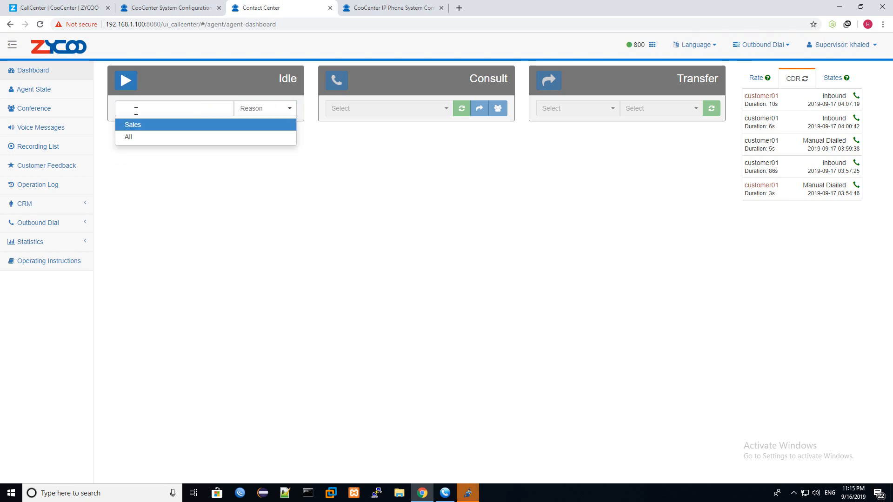
{"action": "left_click", "coordinate": [146, 142]}
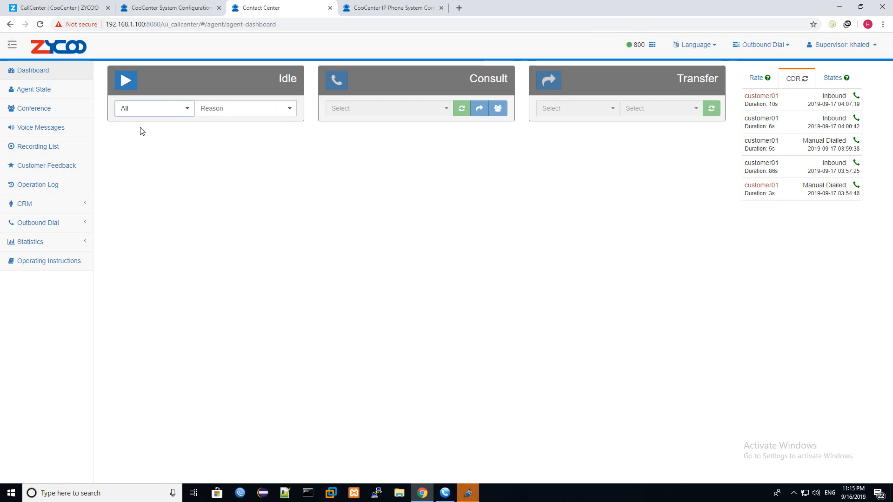
- Pause agent 800 with 'lunch' as the pause reason
{"action": "left_click", "coordinate": [246, 109]}
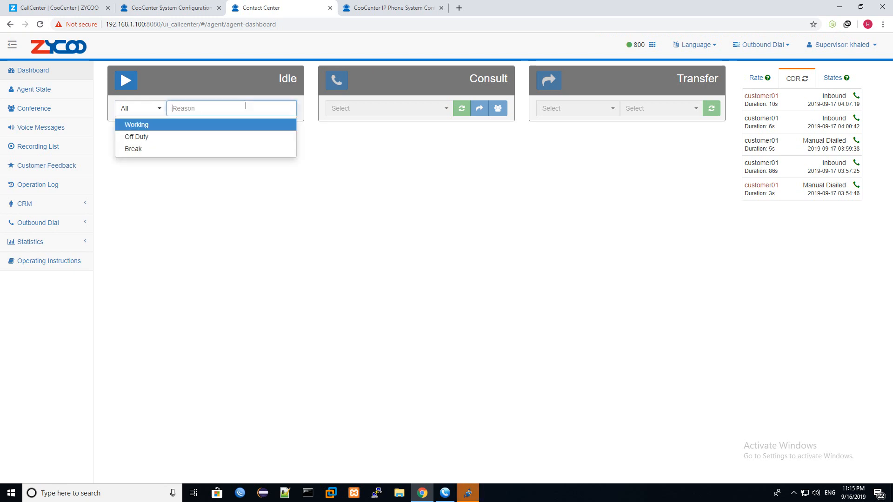
{"action": "type", "text": "lunch"}
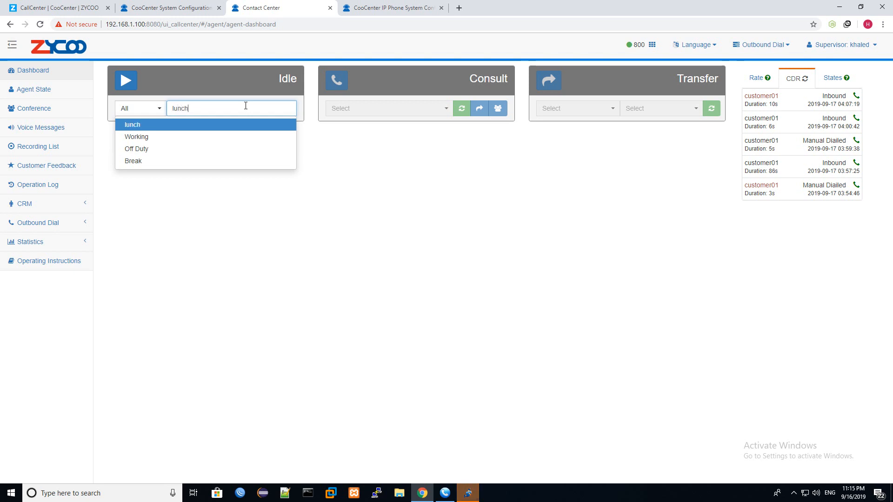
{"action": "key", "text": "Return"}
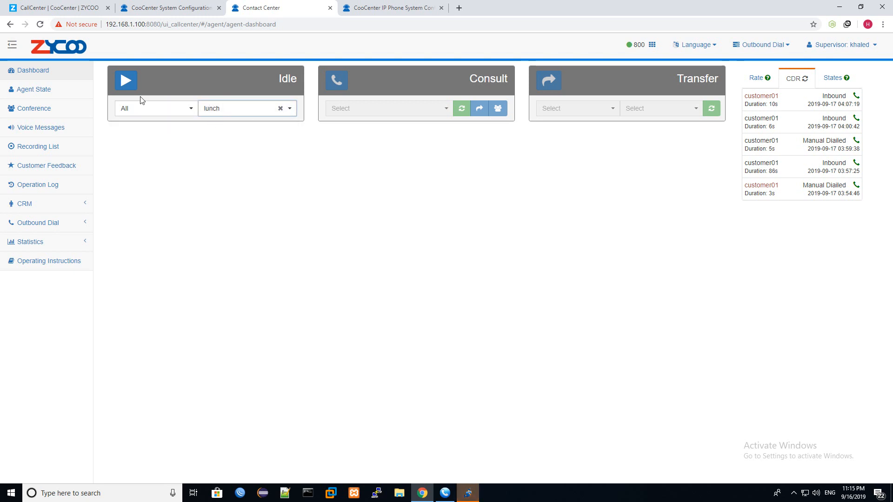
{"action": "left_click", "coordinate": [127, 83]}
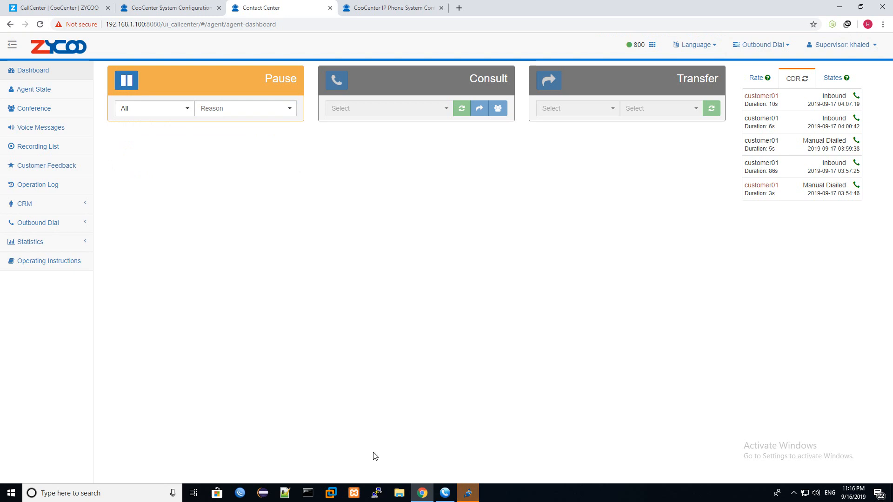
{"action": "left_click", "coordinate": [468, 494]}
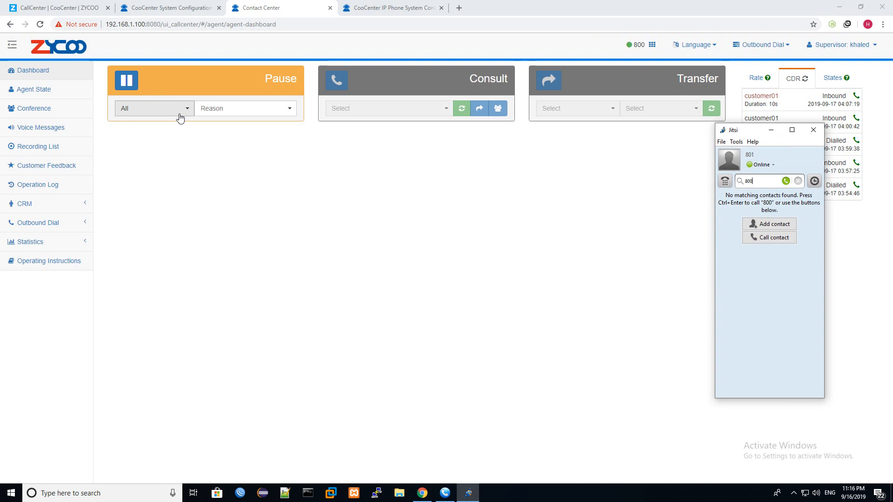
{"action": "left_click", "coordinate": [771, 130]}
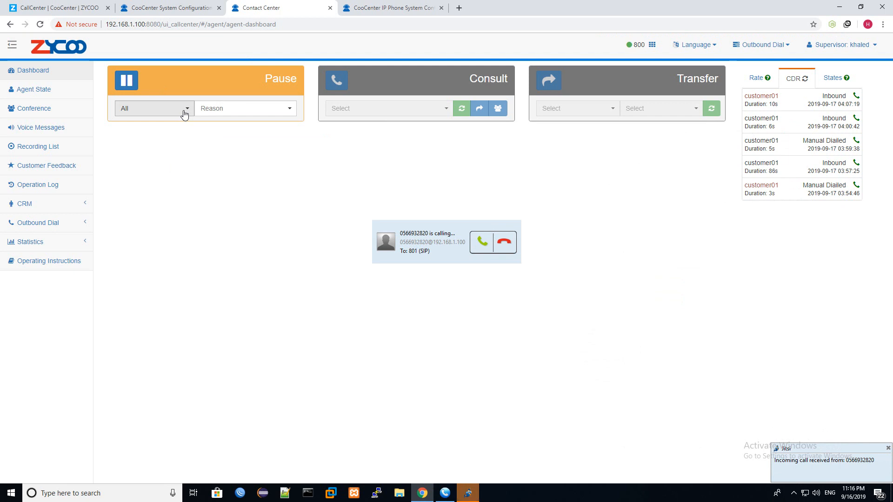
{"action": "left_click", "coordinate": [483, 241]}
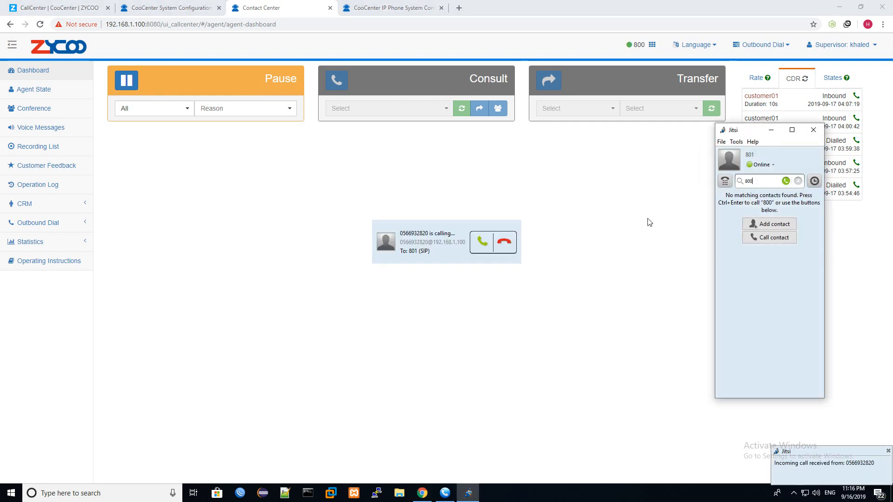
{"action": "left_click", "coordinate": [512, 243]}
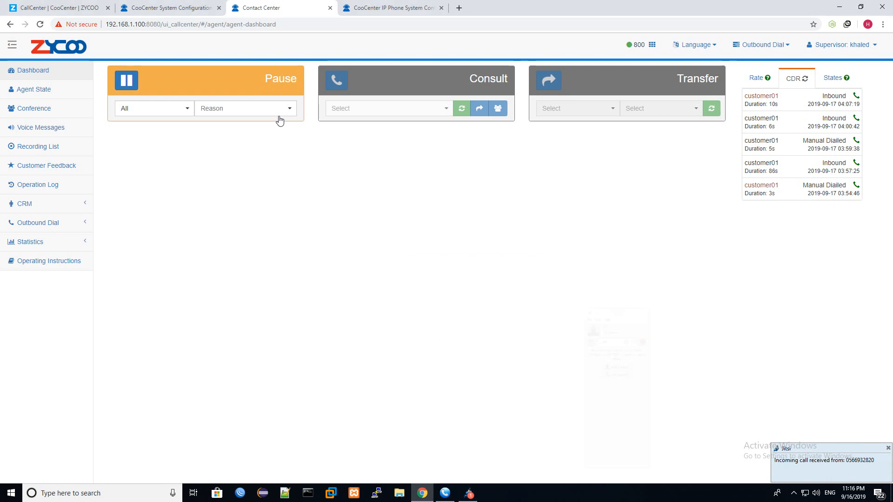
- Return agent 800 to idle and reject the incoming Sales queue call
{"action": "left_click", "coordinate": [126, 81]}
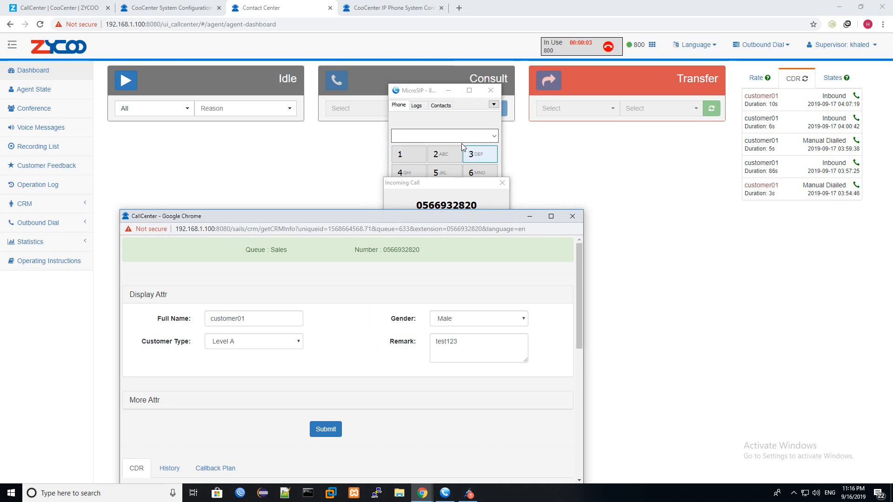
{"action": "left_click", "coordinate": [482, 285]}
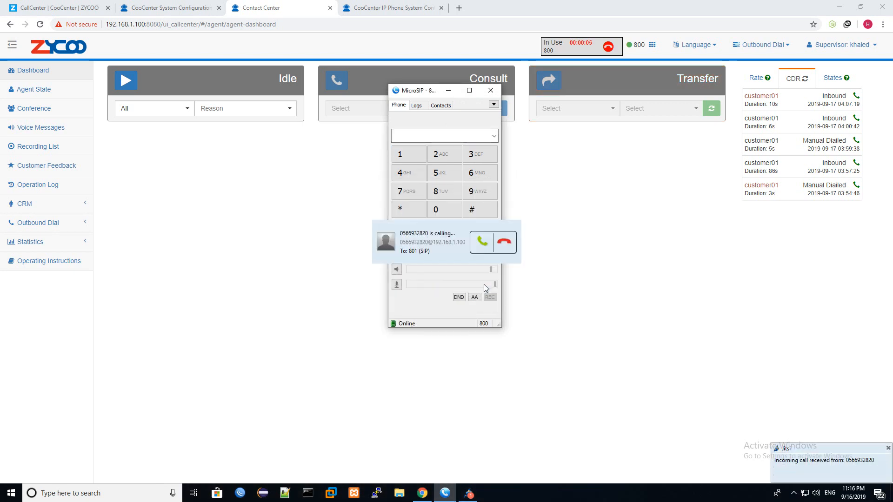
{"action": "left_click", "coordinate": [497, 247]}
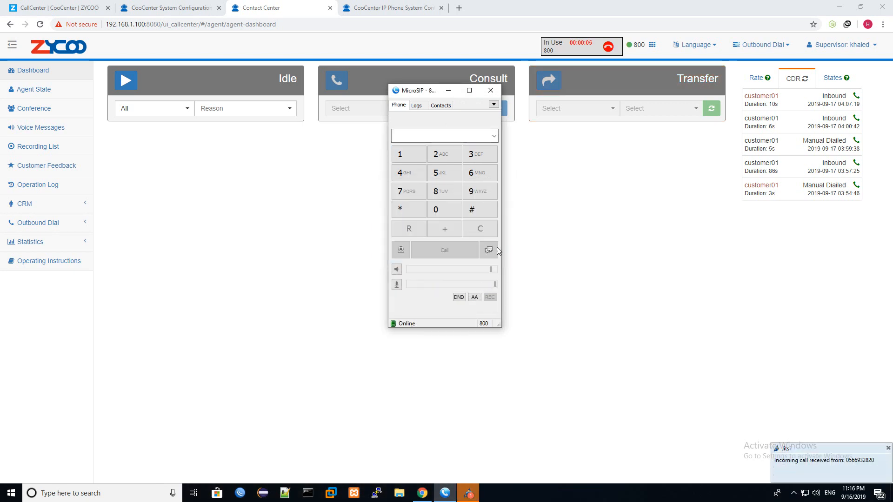
- End the call in MicroSIP, minimize the softphone and close the customer's CRM popup
{"action": "left_click", "coordinate": [448, 90]}
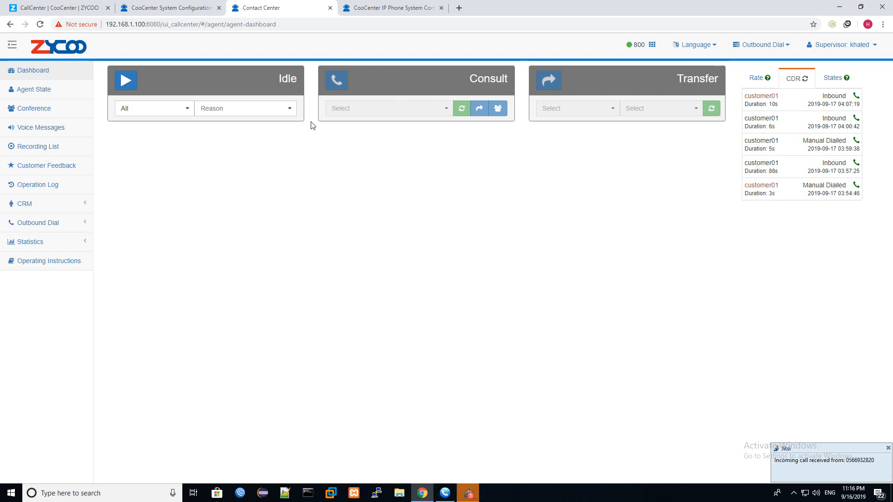
{"action": "left_click", "coordinate": [478, 286]}
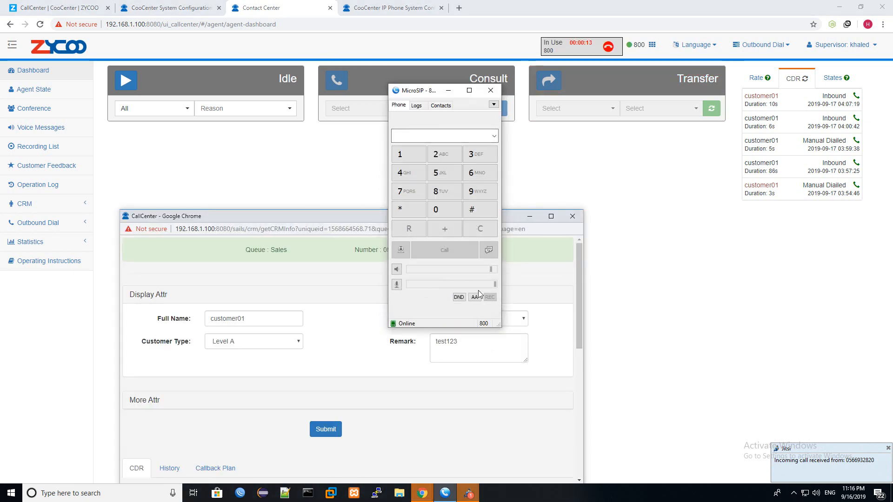
{"action": "left_click", "coordinate": [448, 90]}
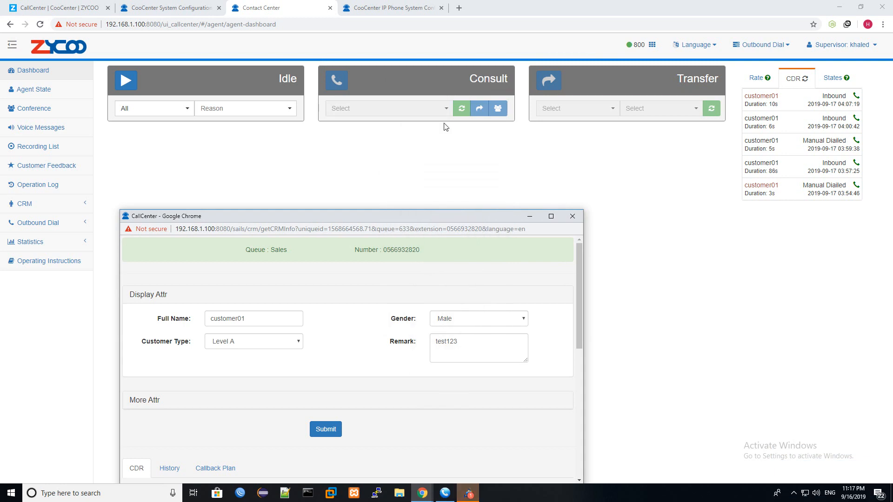
{"action": "left_click", "coordinate": [572, 217]}
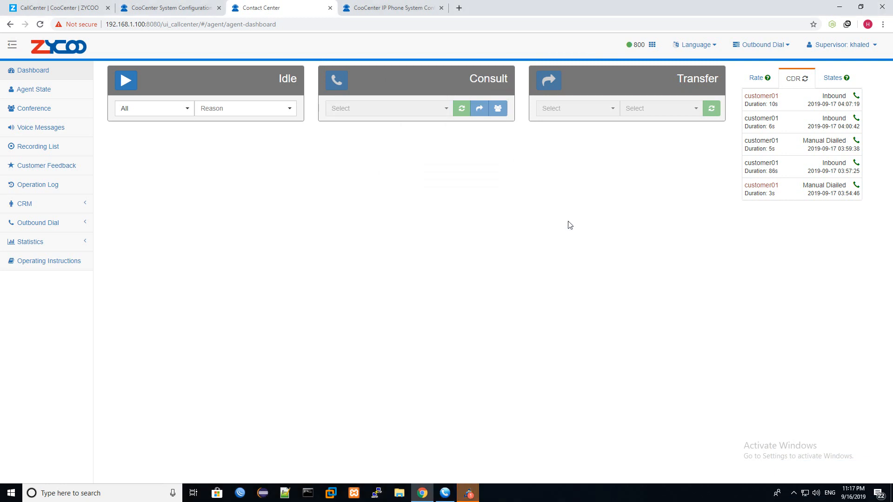
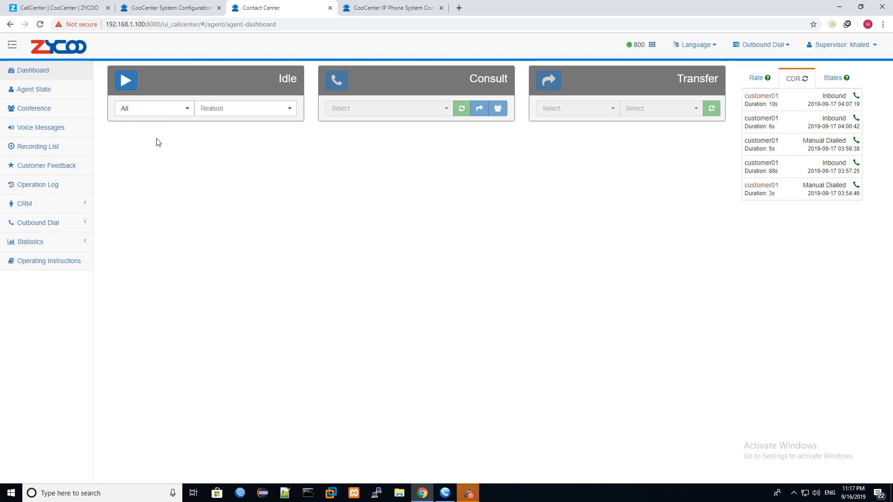
- Open the Operation Log and highlight the login entry's agent ID, event type and time
{"action": "left_click", "coordinate": [44, 188]}
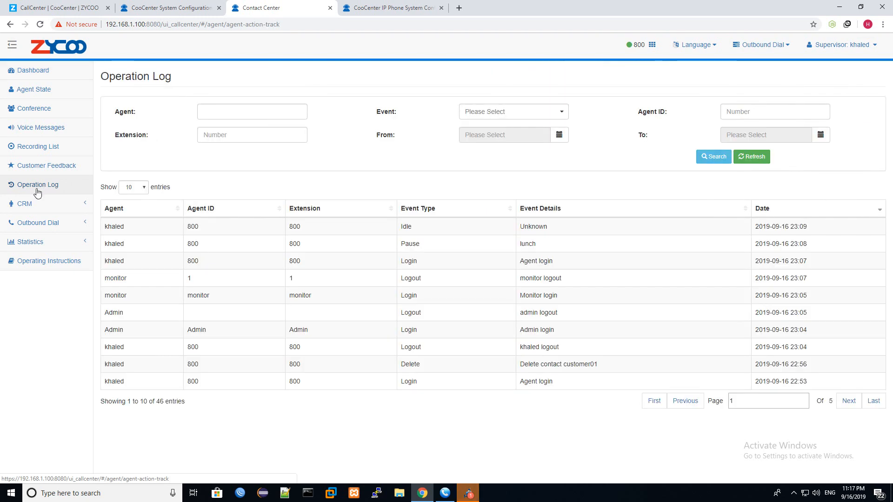
{"action": "double_click", "coordinate": [208, 264]}
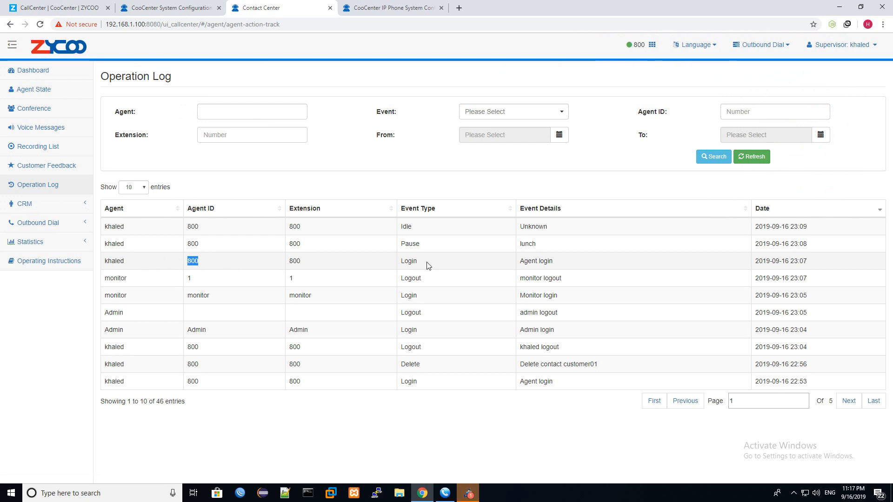
{"action": "double_click", "coordinate": [409, 262]}
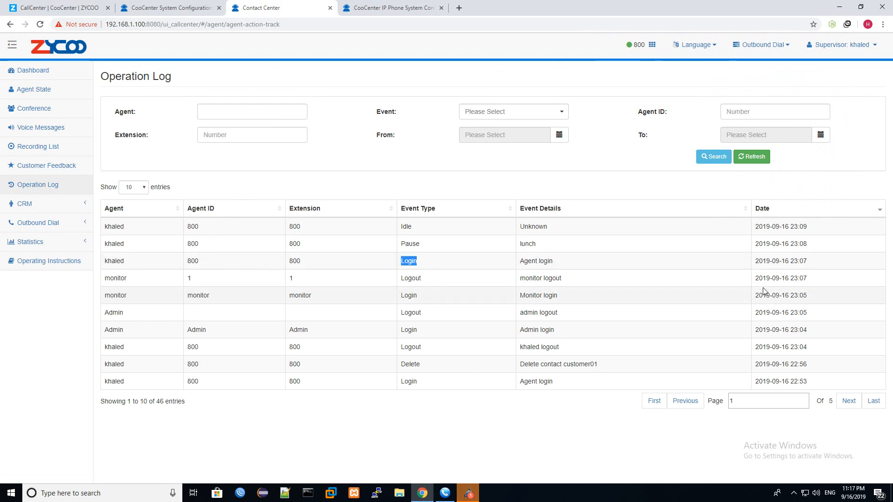
{"action": "left_click_drag", "start_coordinate": [814, 263], "coordinate": [754, 269]}
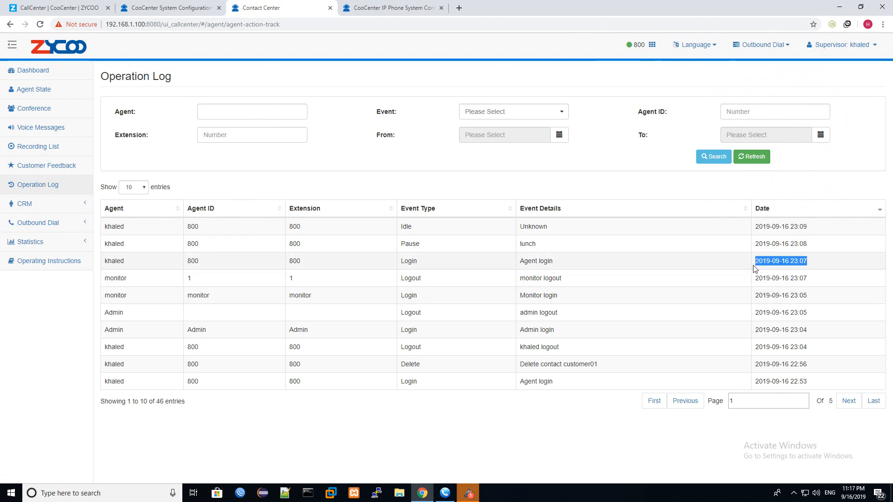
{"action": "left_click_drag", "start_coordinate": [432, 249], "coordinate": [404, 252]}
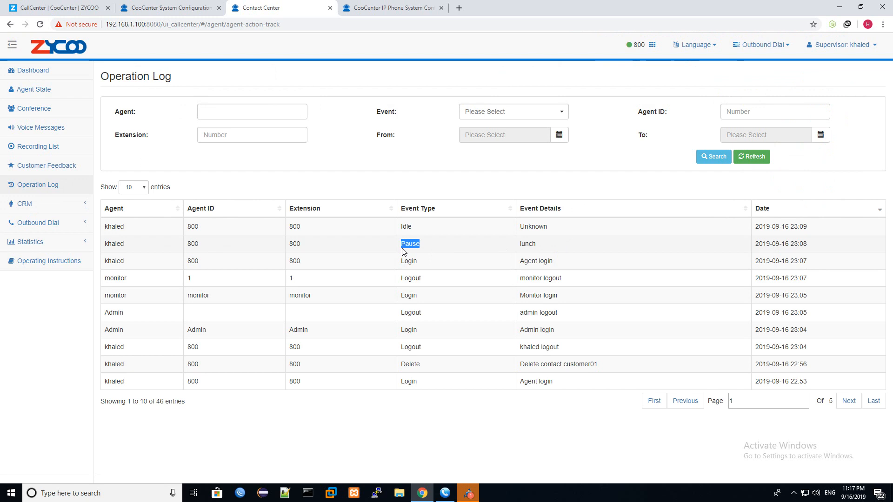
- Sort the log by Event Type and highlight the lunch pause and the newest Idle entry
{"action": "left_click", "coordinate": [417, 212]}
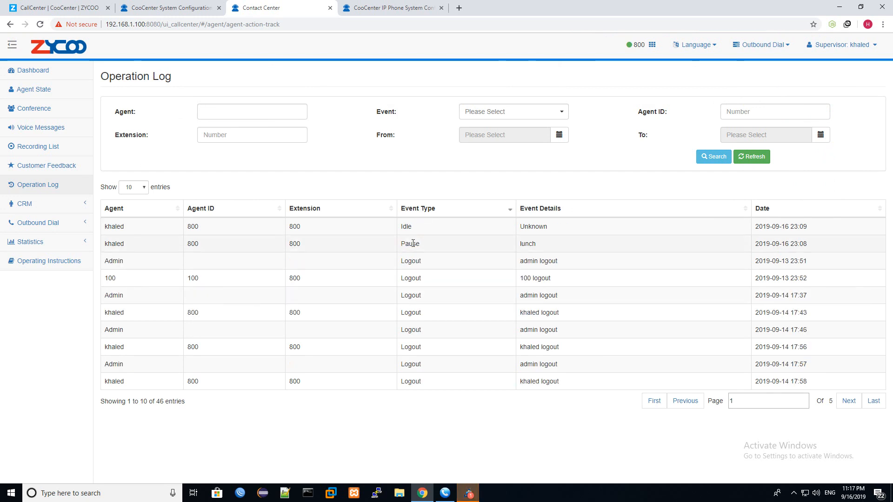
{"action": "double_click", "coordinate": [417, 245]}
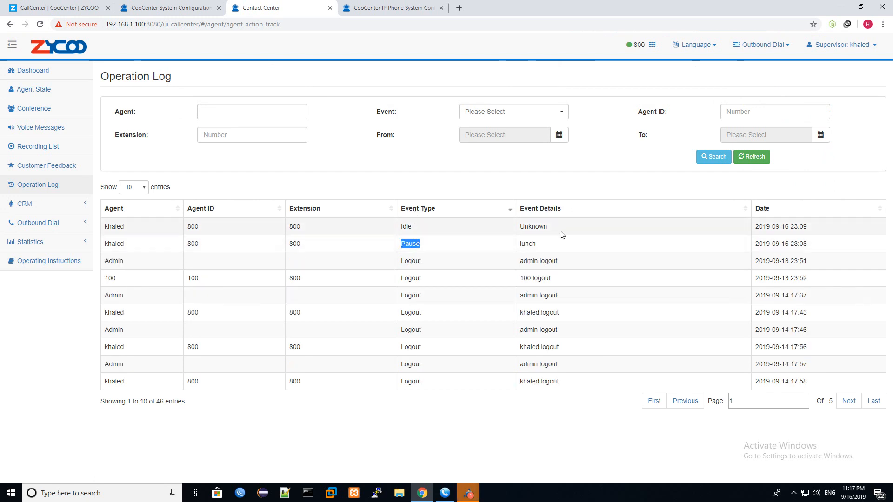
{"action": "left_click_drag", "start_coordinate": [536, 244], "coordinate": [521, 249]}
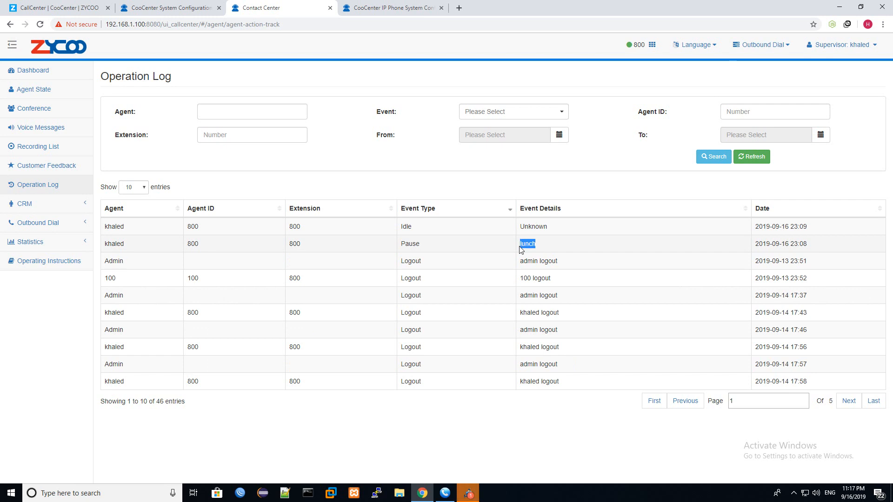
{"action": "left_click_drag", "start_coordinate": [811, 246], "coordinate": [743, 249]}
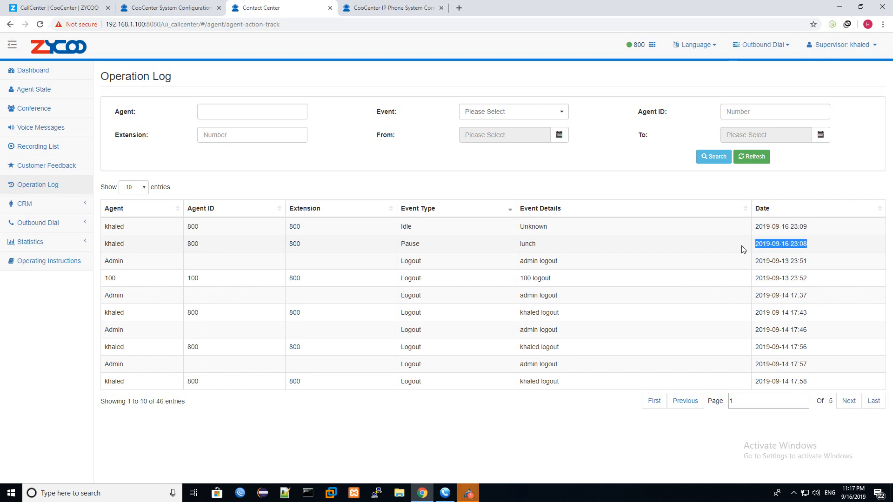
{"action": "left_click_drag", "start_coordinate": [106, 227], "coordinate": [149, 228]}
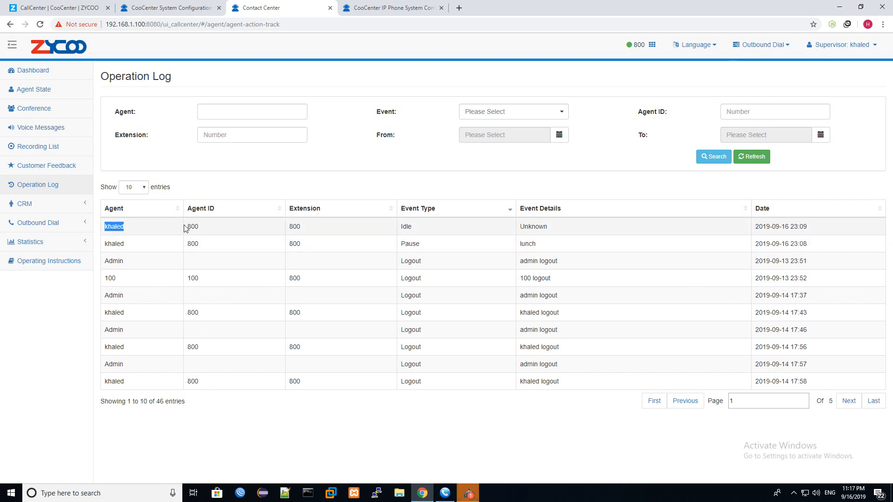
{"action": "left_click_drag", "start_coordinate": [421, 227], "coordinate": [394, 229]}
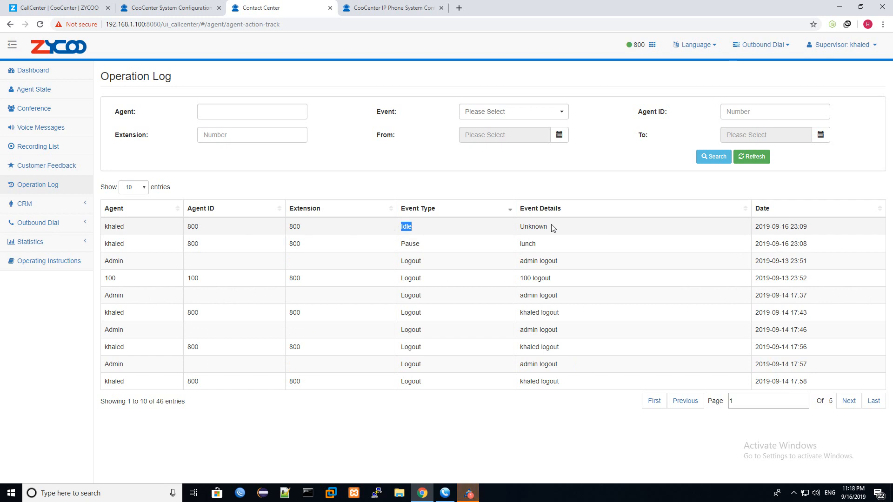
{"action": "left_click", "coordinate": [206, 109]}
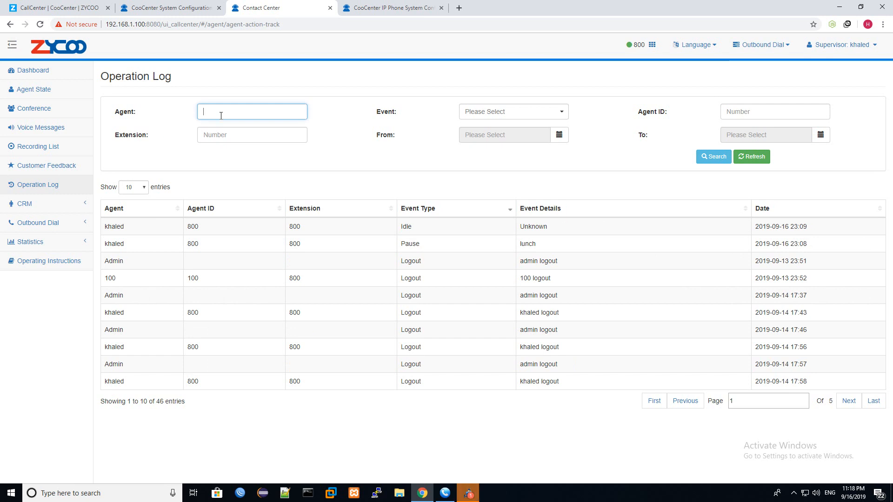
- Filter the Operation Log to one agent's name and Login events and run the search
{"action": "type", "text": "800"}
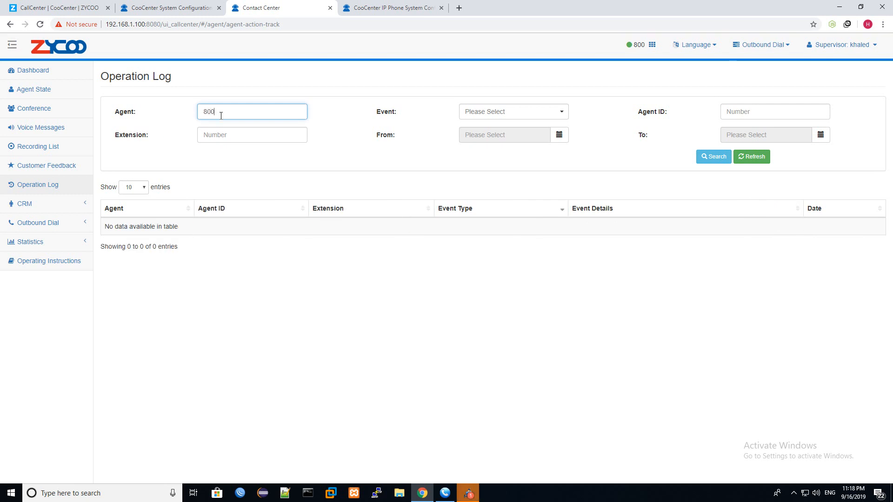
{"action": "key", "text": "ctrl+a"}
{"action": "type", "text": "khal"}
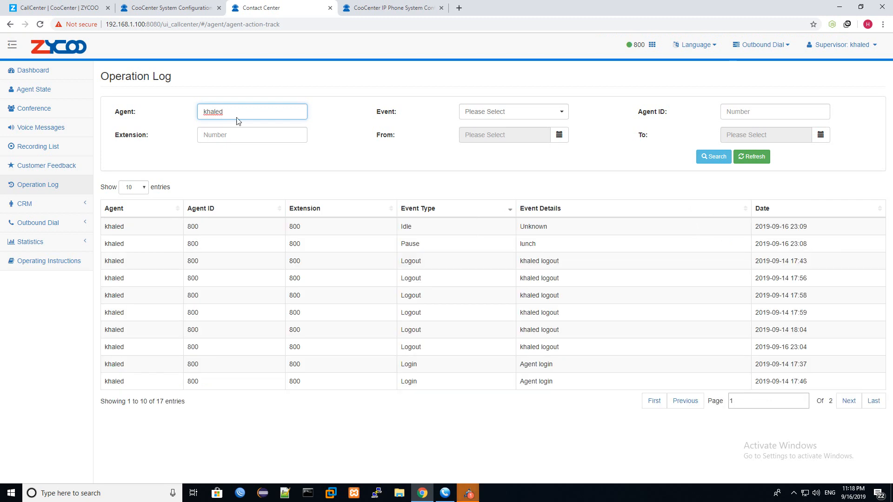
{"action": "left_click", "coordinate": [486, 111]}
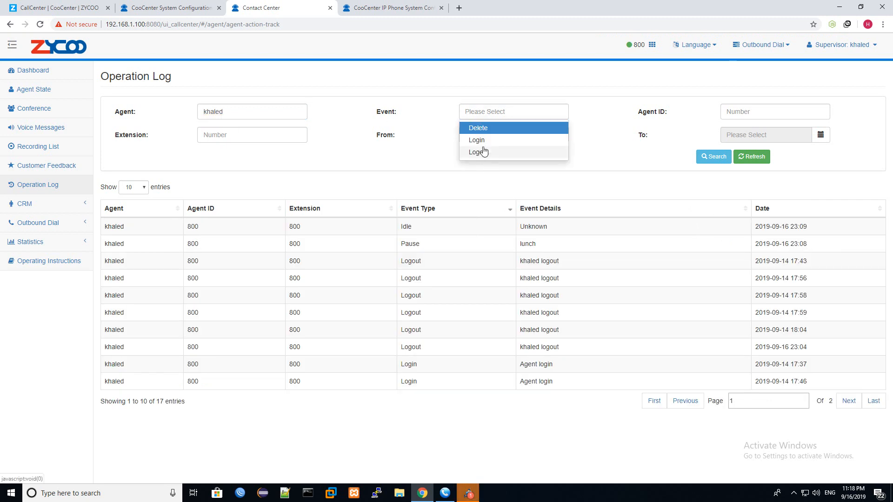
{"action": "left_click", "coordinate": [484, 131]}
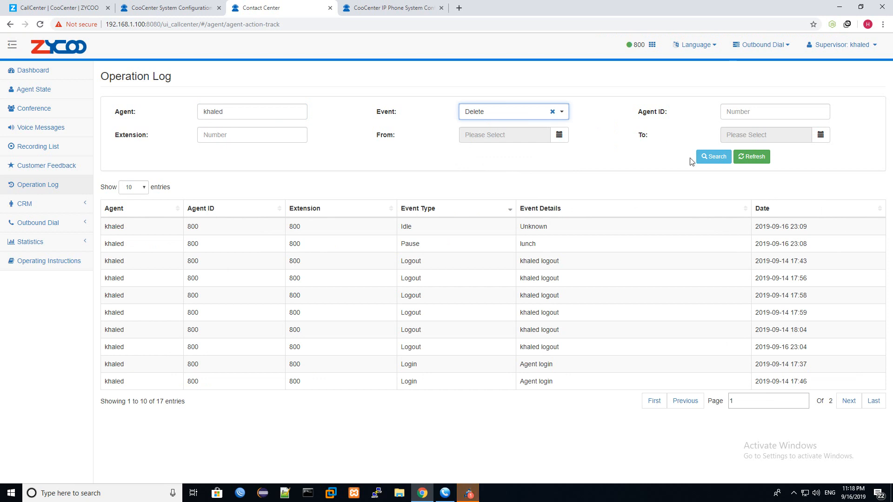
{"action": "left_click", "coordinate": [551, 112]}
{"action": "left_click", "coordinate": [549, 112]}
{"action": "left_click", "coordinate": [486, 141]}
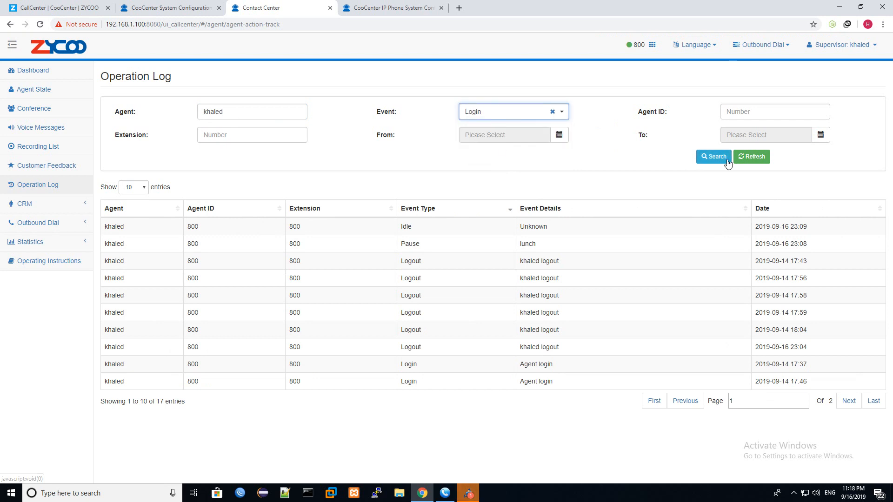
{"action": "left_click", "coordinate": [721, 159]}
- Enter 8 in the Agent ID filter, then go back to the Dashboard
{"action": "left_click", "coordinate": [732, 110]}
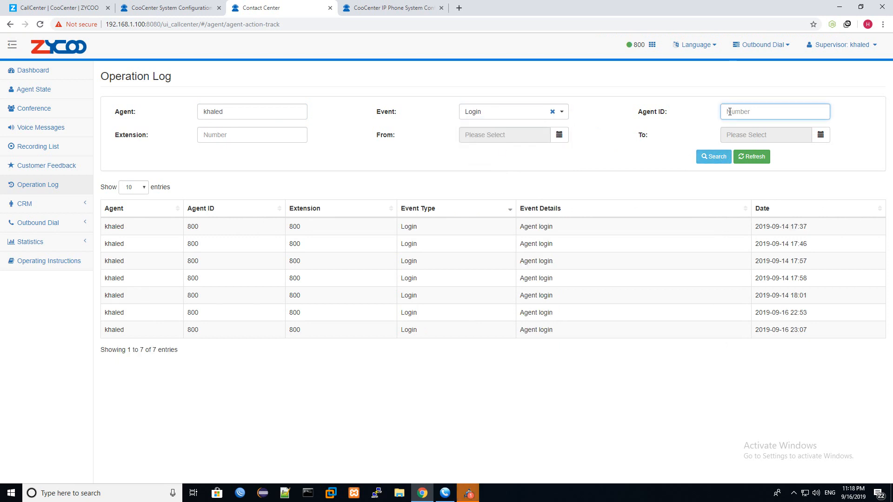
{"action": "type", "text": "800"}
{"action": "left_click", "coordinate": [226, 134]}
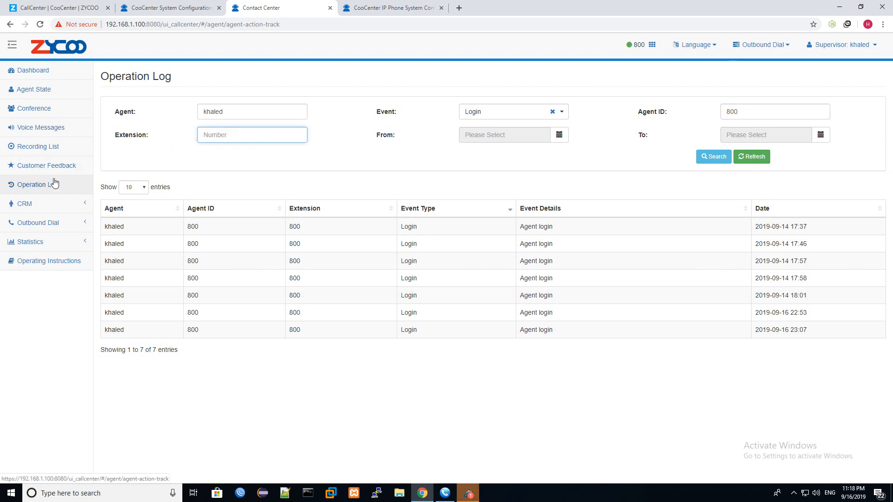
{"action": "left_click", "coordinate": [37, 71]}
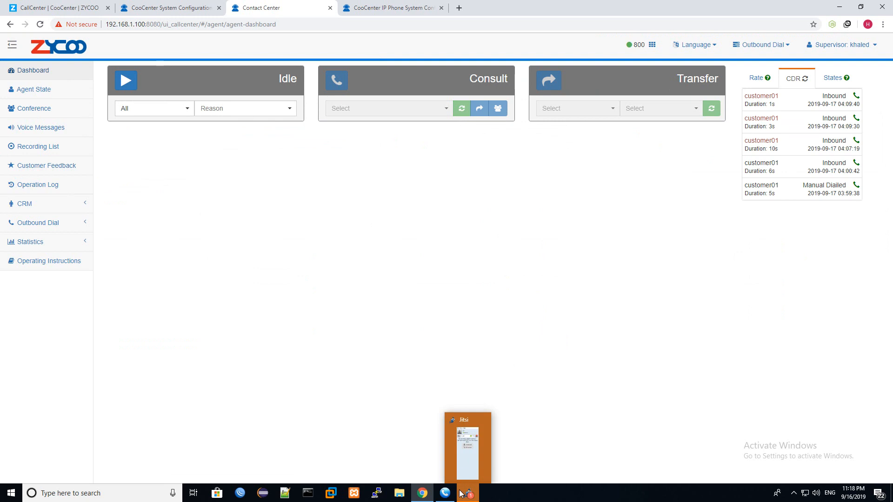
- Sign in as agent 801 with that agent's password
{"action": "mouse_move", "coordinate": [445, 491]}
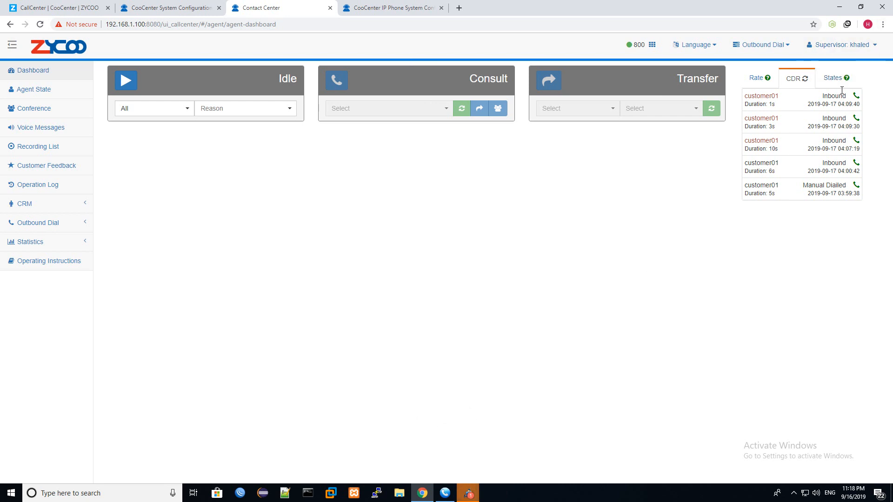
{"action": "type", "text": "801"}
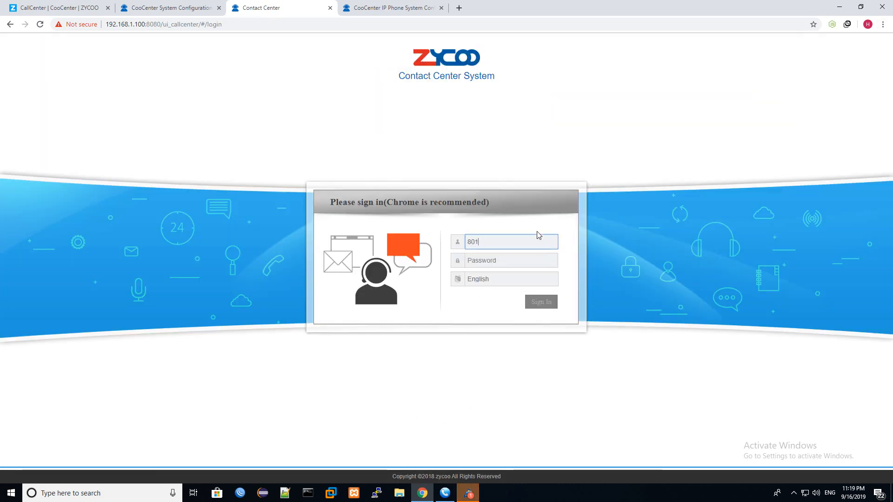
{"action": "key", "text": "Tab"}
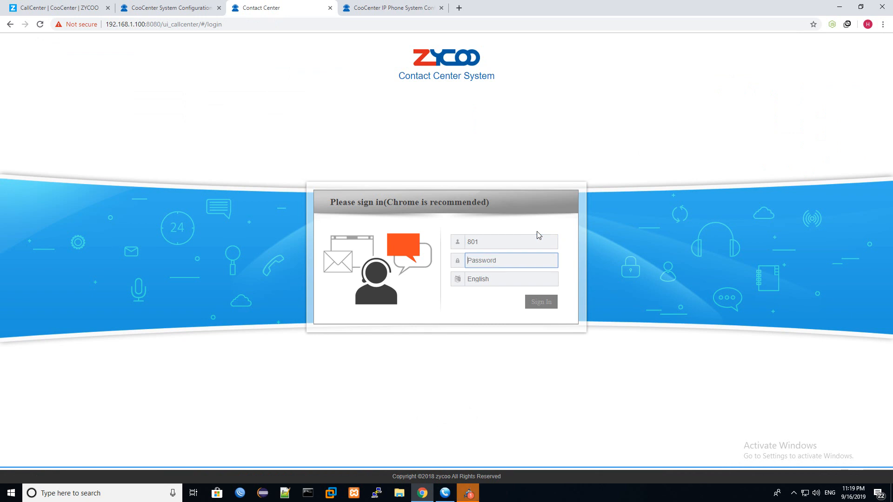
{"action": "type", "text": "1"}
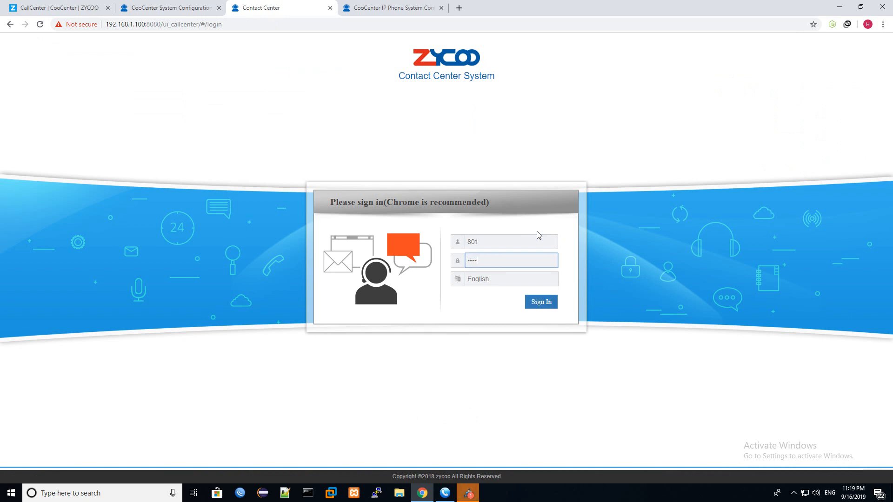
{"action": "key", "text": "Return"}
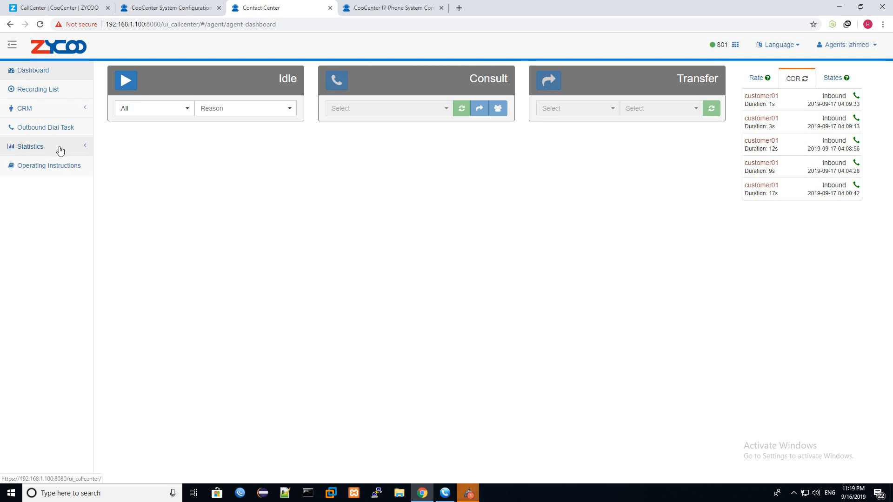
- Expand and collapse the dashboard's Statistics and CRM sections
{"action": "left_click", "coordinate": [60, 148]}
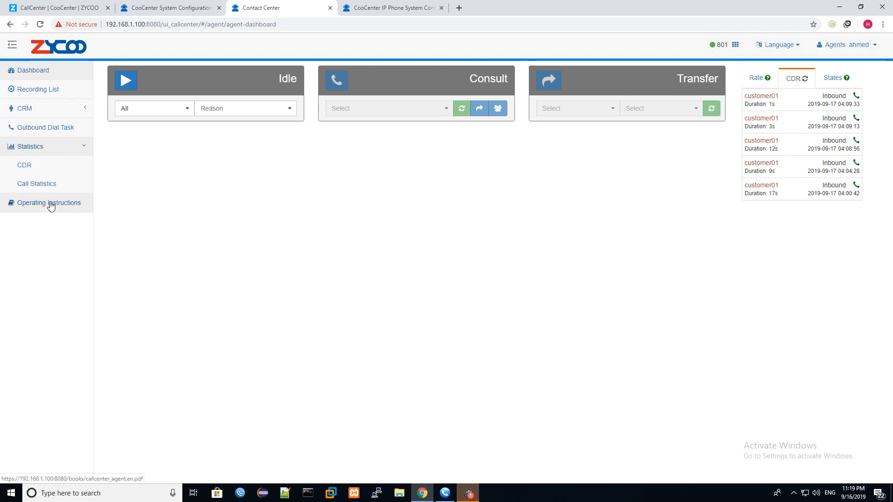
{"action": "left_click", "coordinate": [54, 152]}
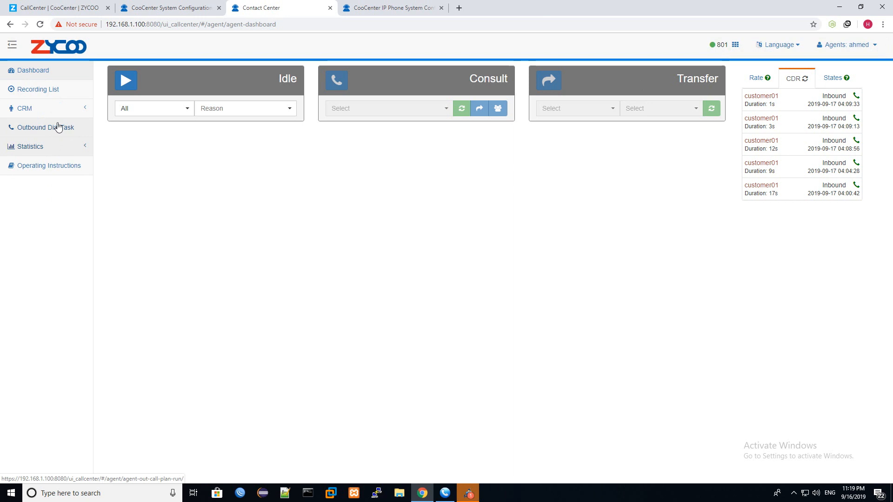
{"action": "left_click", "coordinate": [66, 110]}
{"action": "left_click", "coordinate": [67, 110]}
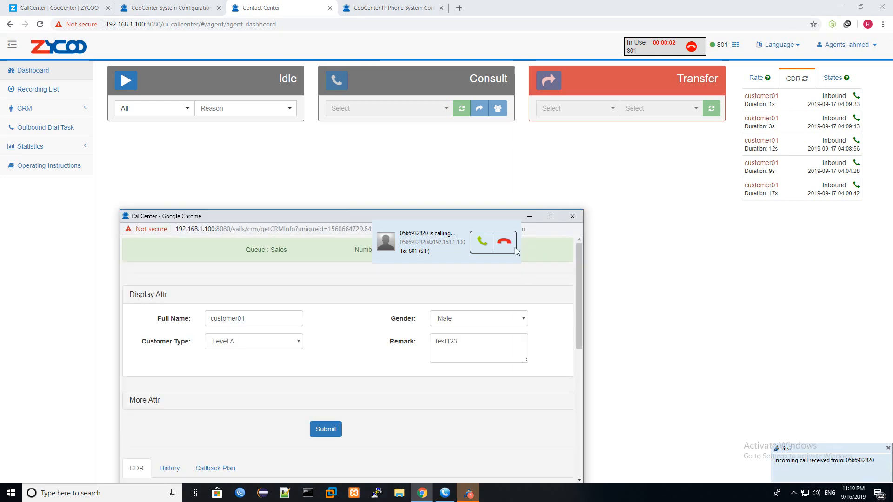
- Answer the incoming call, then minimize the MicroSIP window and the caller's CRM popup
{"action": "left_click", "coordinate": [483, 242]}
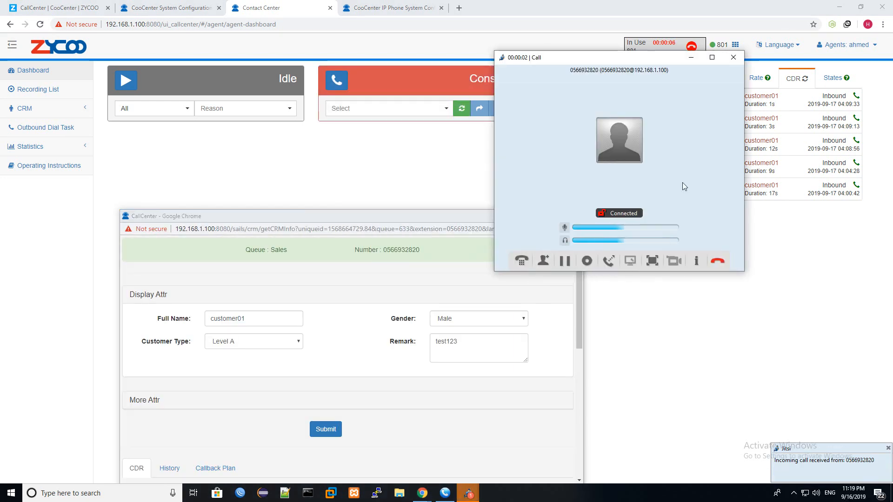
{"action": "left_click", "coordinate": [691, 57]}
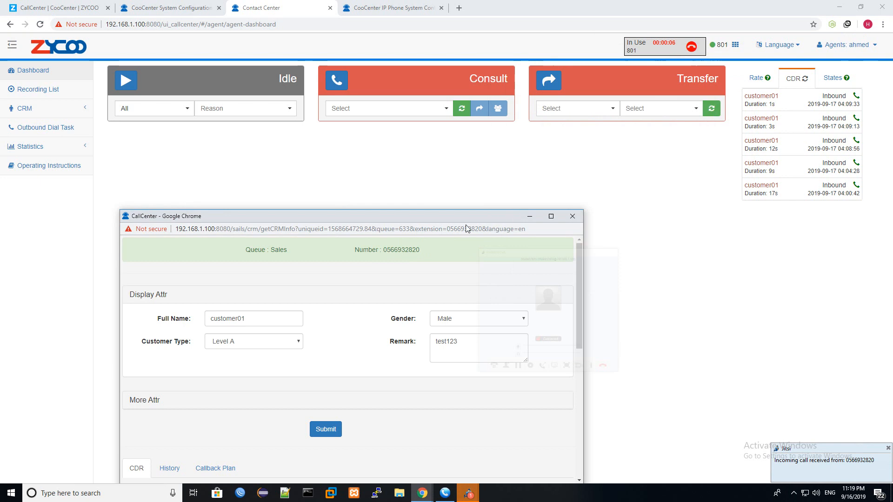
{"action": "double_click", "coordinate": [323, 218]}
{"action": "double_click", "coordinate": [785, 9]}
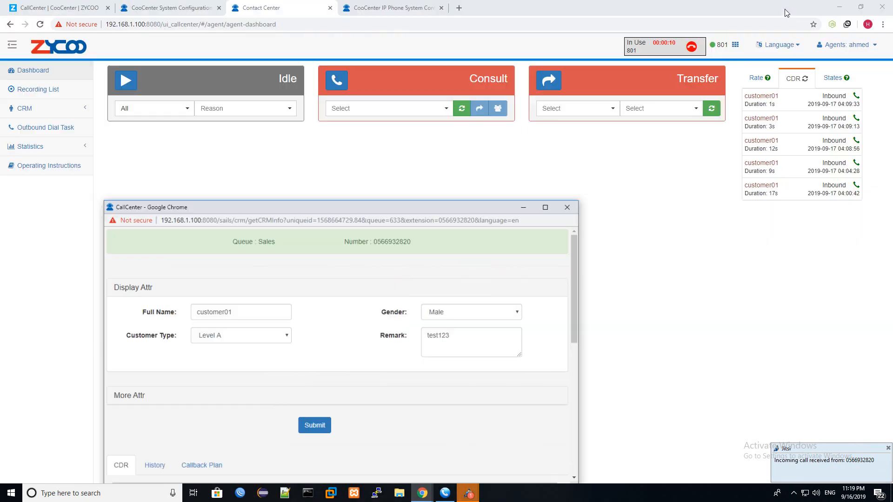
{"action": "left_click_drag", "start_coordinate": [495, 216], "coordinate": [464, 145]}
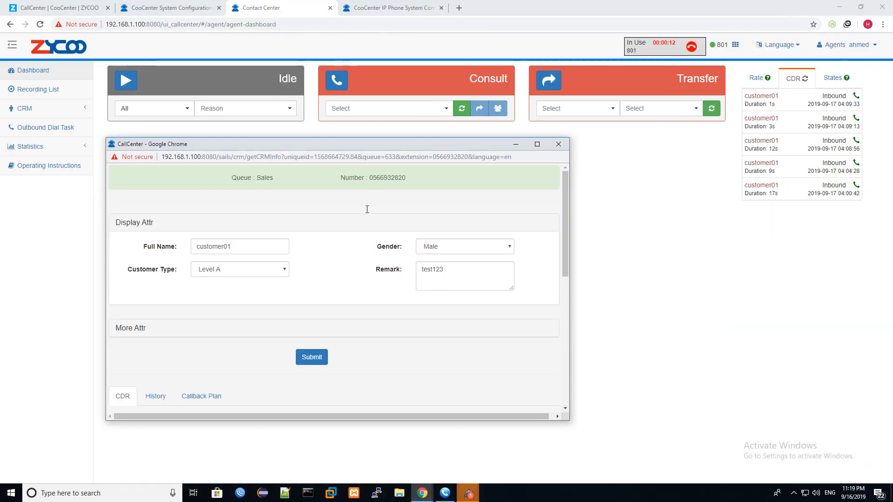
{"action": "left_click", "coordinate": [515, 144]}
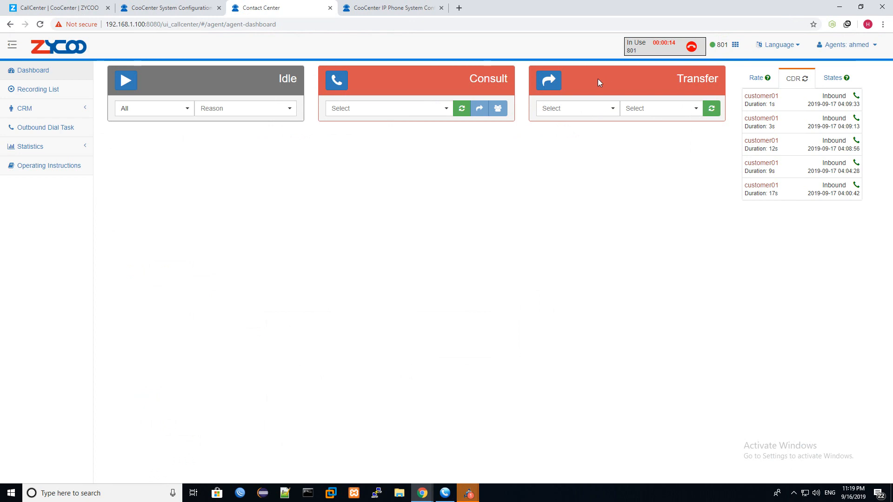
- Set the transfer target type to Member and refresh the available agents
{"action": "left_click", "coordinate": [612, 108]}
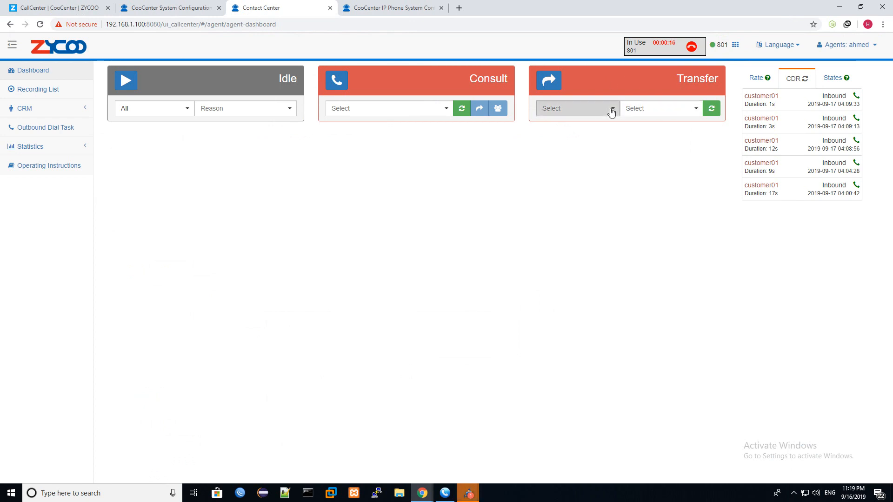
{"action": "left_click", "coordinate": [586, 136]}
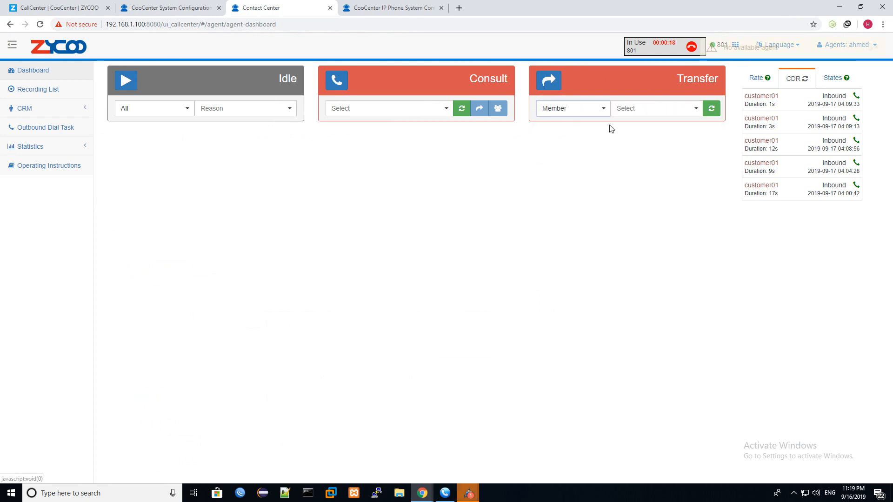
{"action": "left_click", "coordinate": [712, 111]}
{"action": "left_click", "coordinate": [717, 111]}
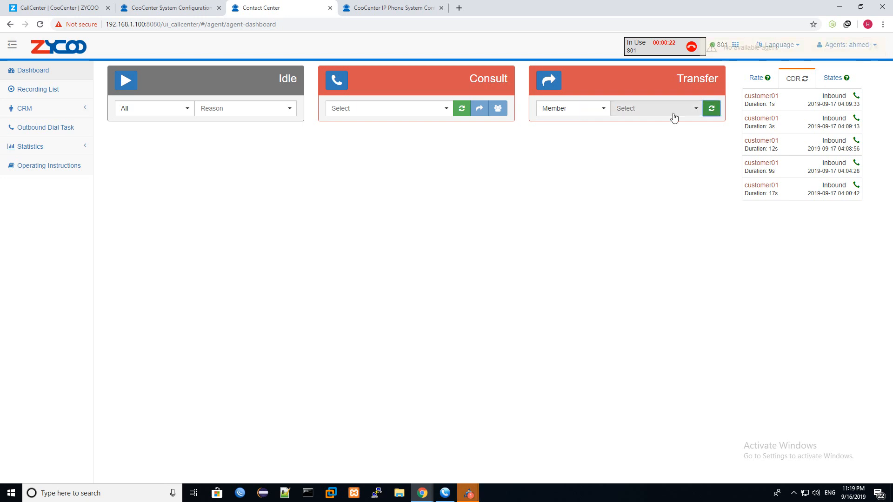
{"action": "left_click", "coordinate": [685, 111]}
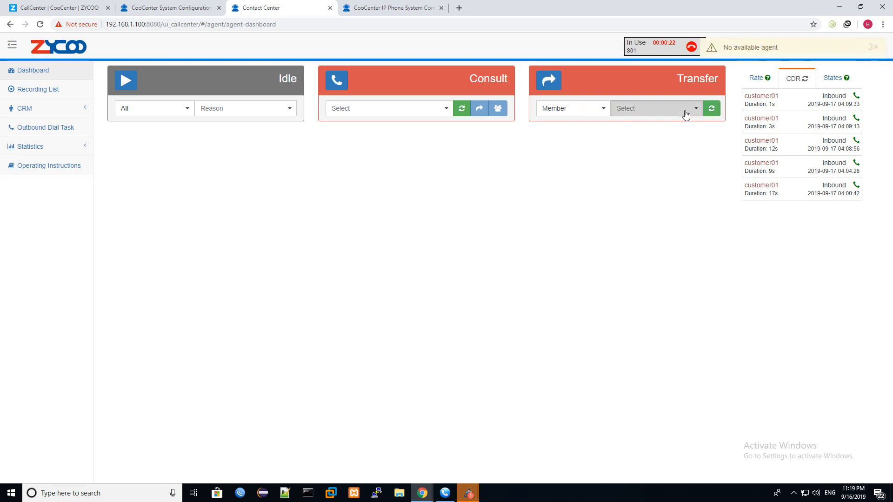
- Switch the transfer type to Supervisor and check the consult and transfer agent lists
{"action": "left_click", "coordinate": [567, 111]}
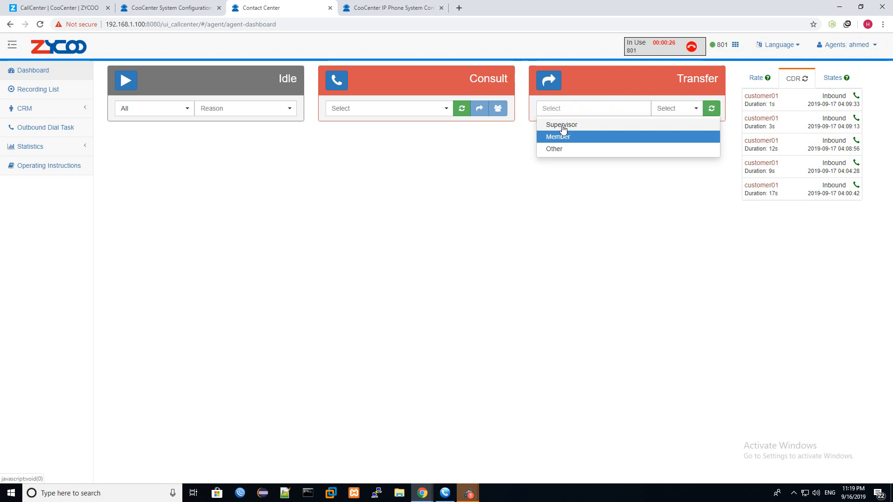
{"action": "left_click", "coordinate": [563, 126]}
{"action": "left_click", "coordinate": [699, 108]}
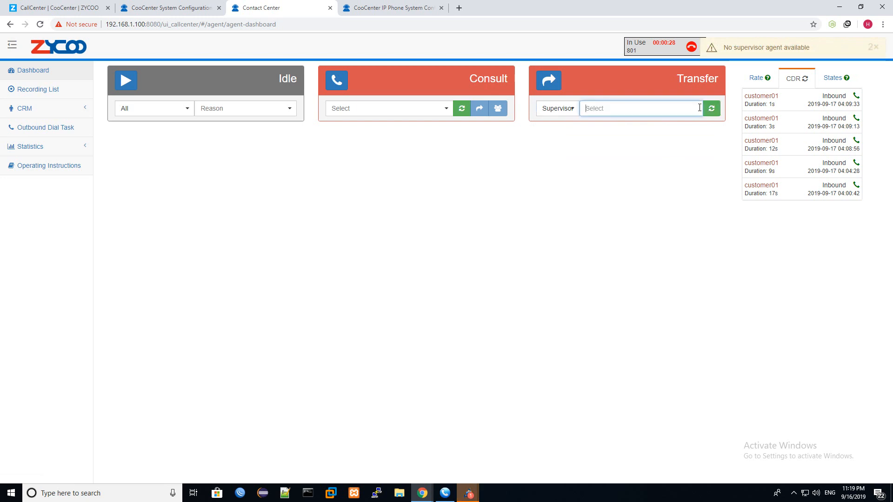
{"action": "left_click", "coordinate": [571, 109]}
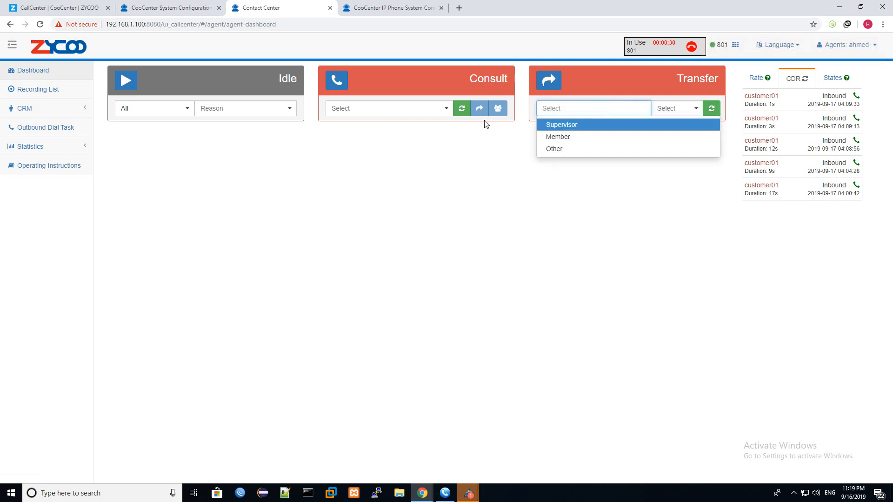
{"action": "left_click", "coordinate": [438, 163]}
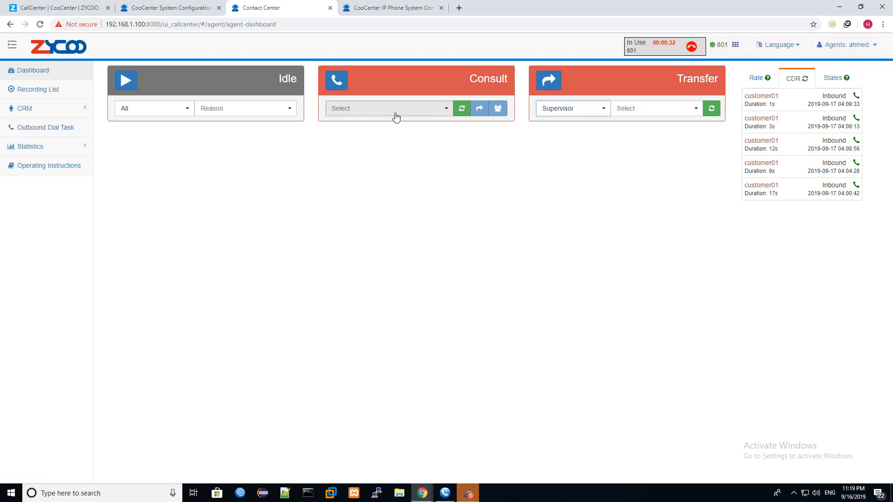
{"action": "left_click", "coordinate": [461, 114]}
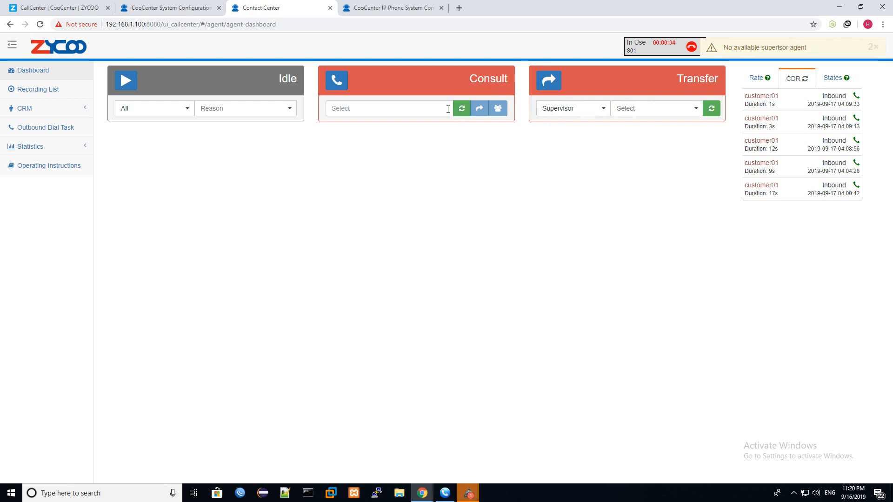
{"action": "left_click", "coordinate": [379, 108]}
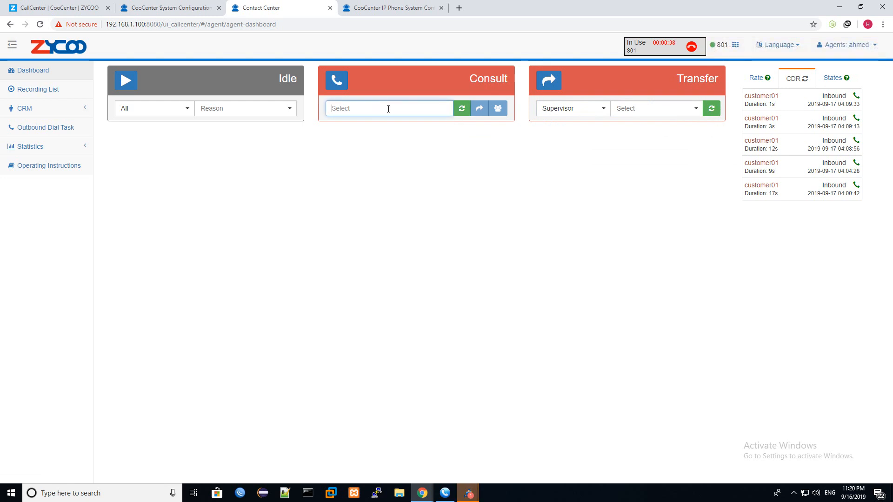
{"action": "left_click", "coordinate": [631, 109]}
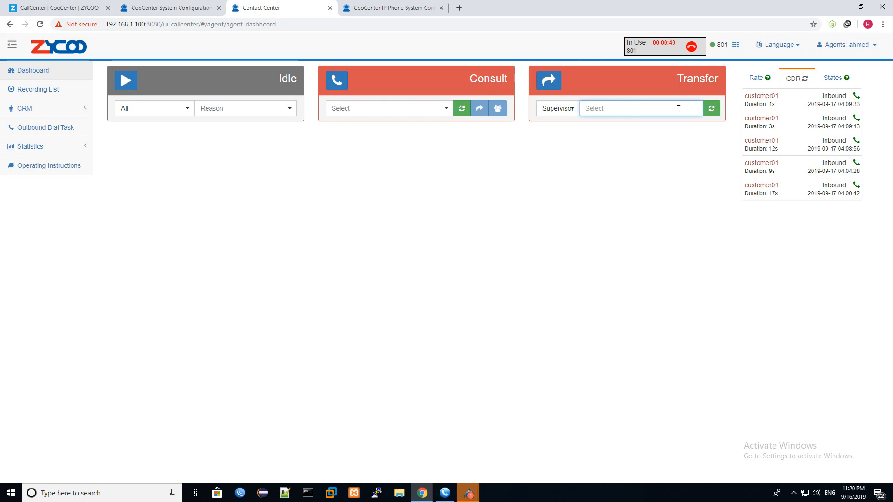
{"action": "type", "text": "801"}
- Set the transfer type to Other, then hang up the call
{"action": "left_click", "coordinate": [545, 109]}
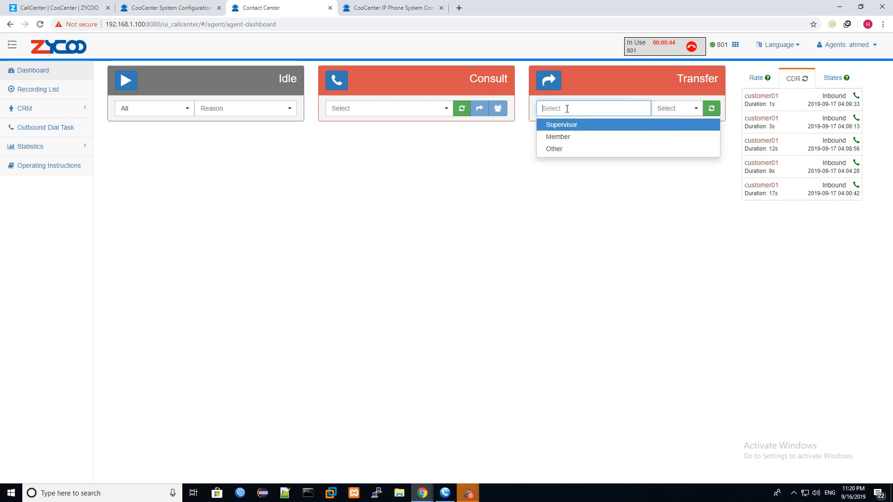
{"action": "left_click", "coordinate": [555, 149]}
{"action": "left_click", "coordinate": [655, 110]}
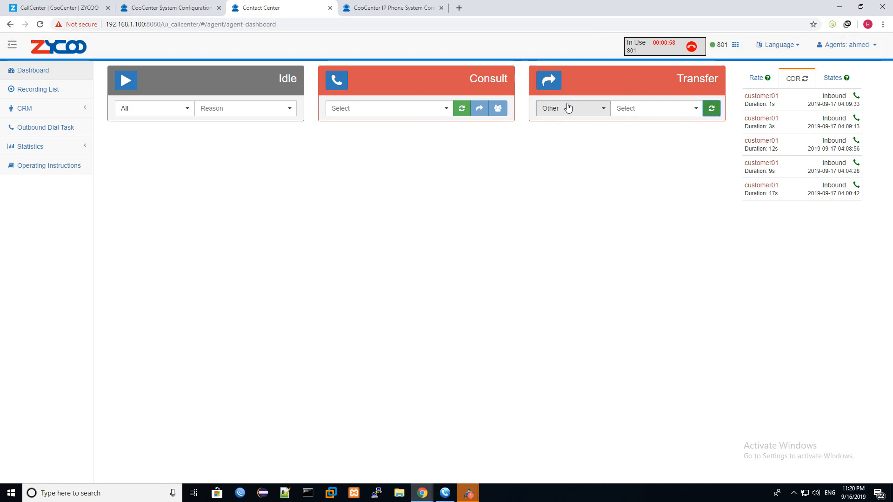
{"action": "left_click", "coordinate": [699, 44]}
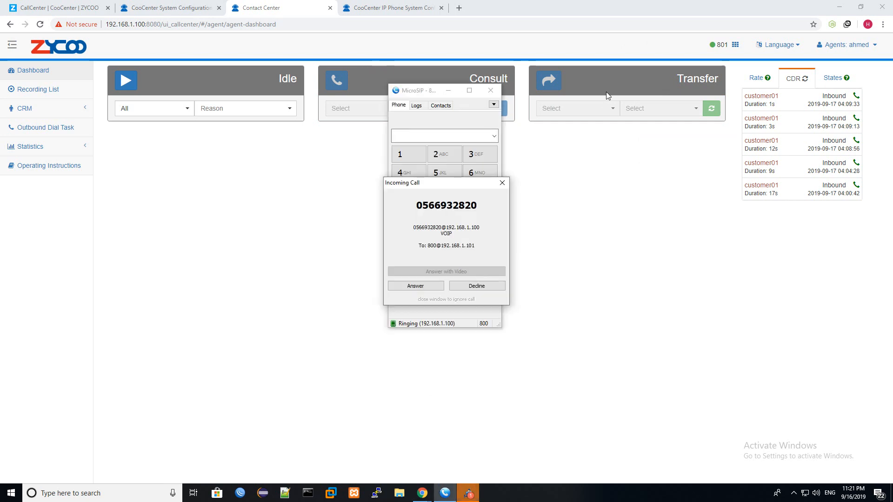
- Dismiss the ringing on extension 800 and answer the new call on extension 801
{"action": "left_click", "coordinate": [483, 287]}
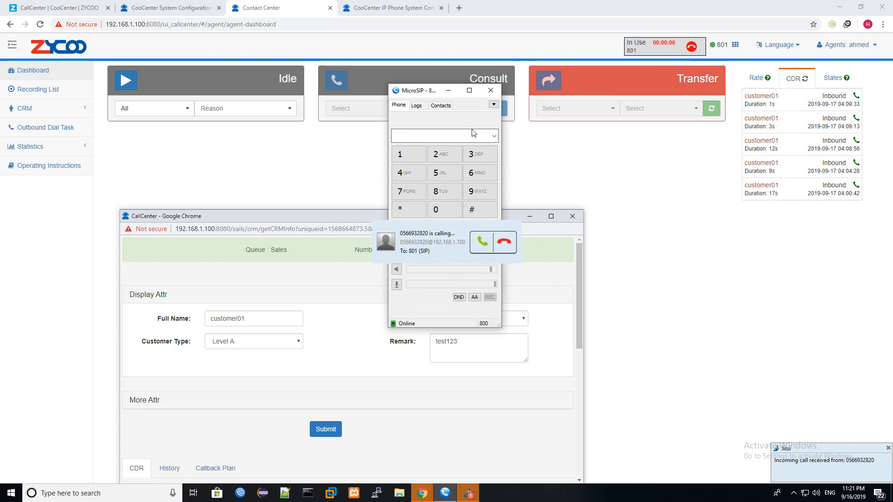
{"action": "left_click", "coordinate": [483, 241]}
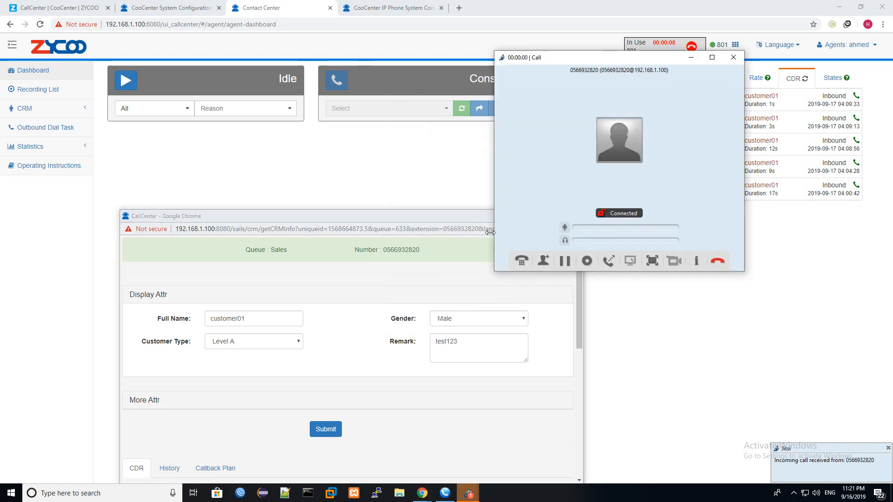
{"action": "left_click", "coordinate": [690, 57]}
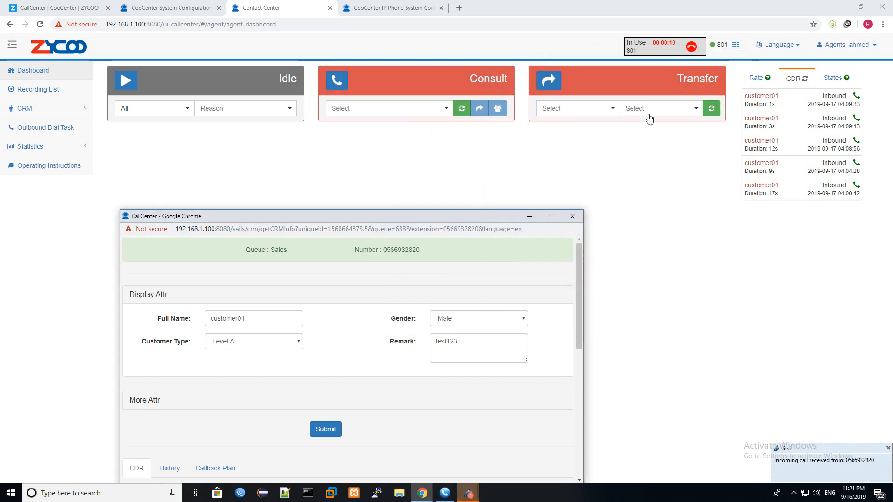
{"action": "left_click", "coordinate": [712, 113]}
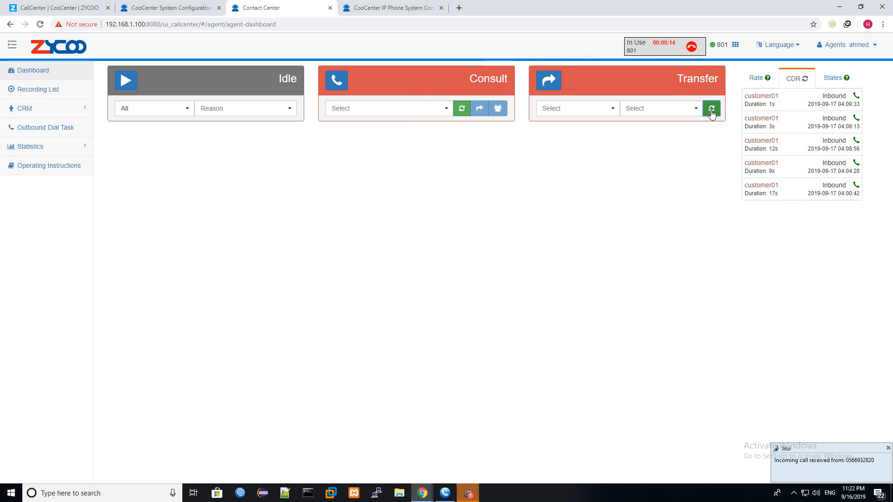
- Transfer the call to the available supervisor agent, then answer and end it on the softphone
{"action": "left_click", "coordinate": [618, 113]}
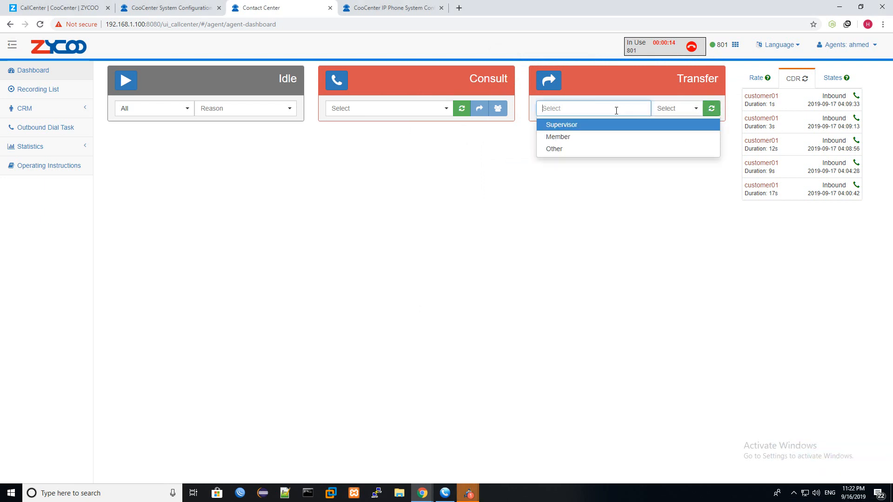
{"action": "left_click", "coordinate": [585, 127]}
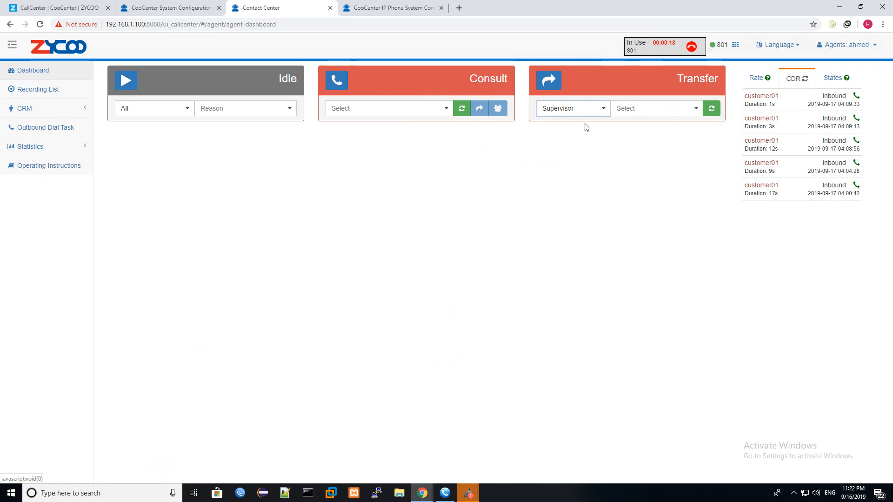
{"action": "left_click", "coordinate": [694, 109]}
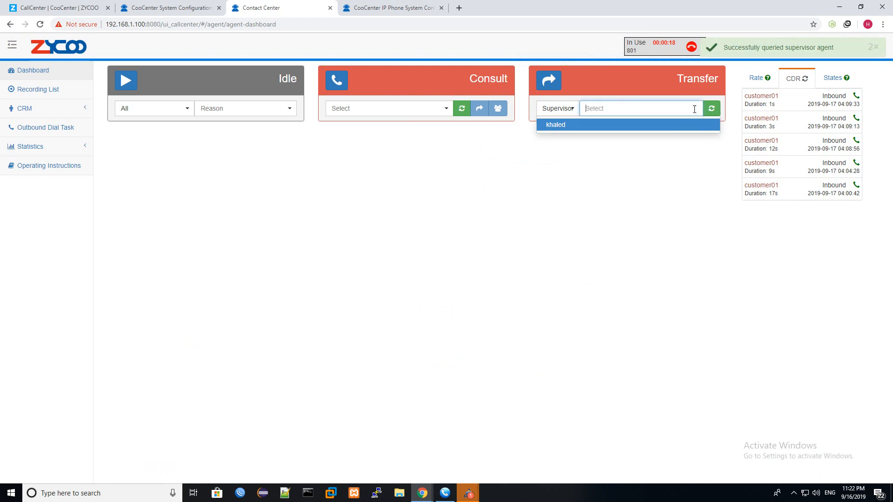
{"action": "left_click", "coordinate": [557, 126]}
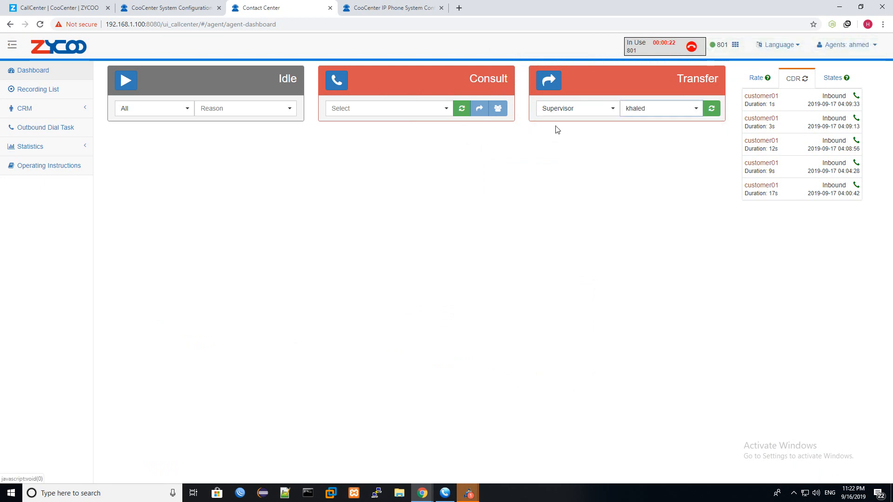
{"action": "left_click", "coordinate": [549, 82]}
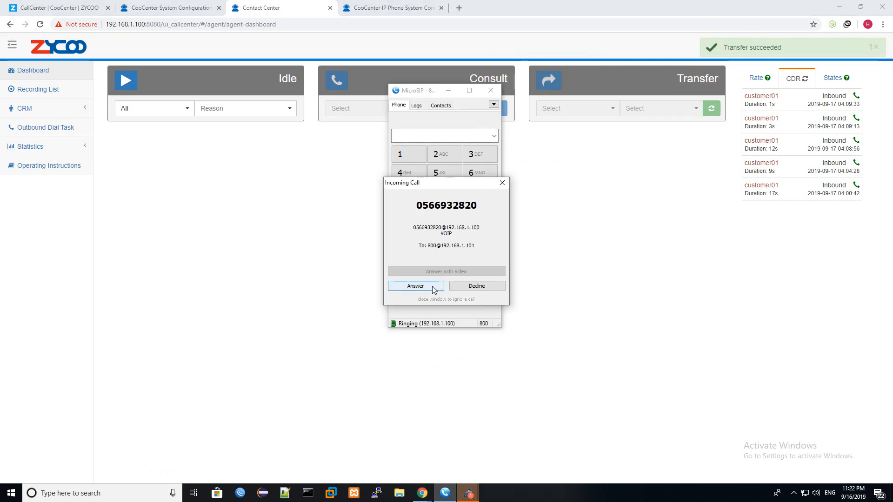
{"action": "left_click", "coordinate": [433, 286]}
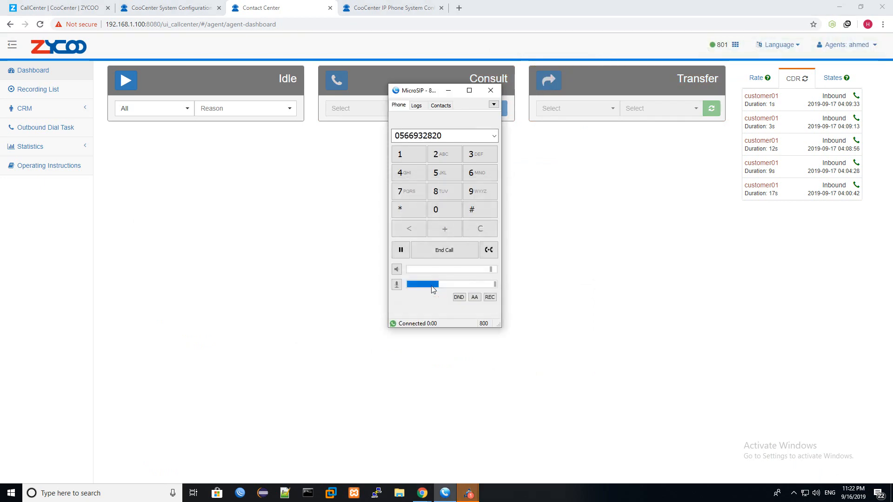
{"action": "left_click", "coordinate": [437, 251]}
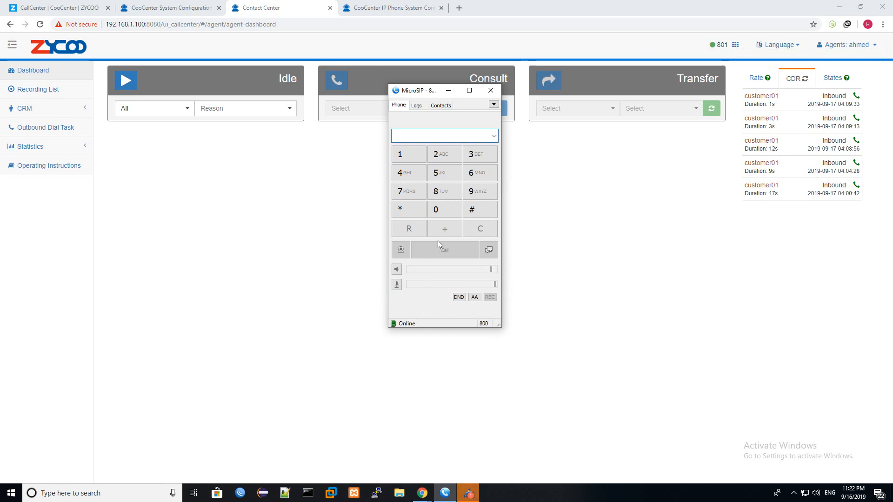
- Minimize the MicroSIP softphone window
{"action": "left_click", "coordinate": [449, 90]}
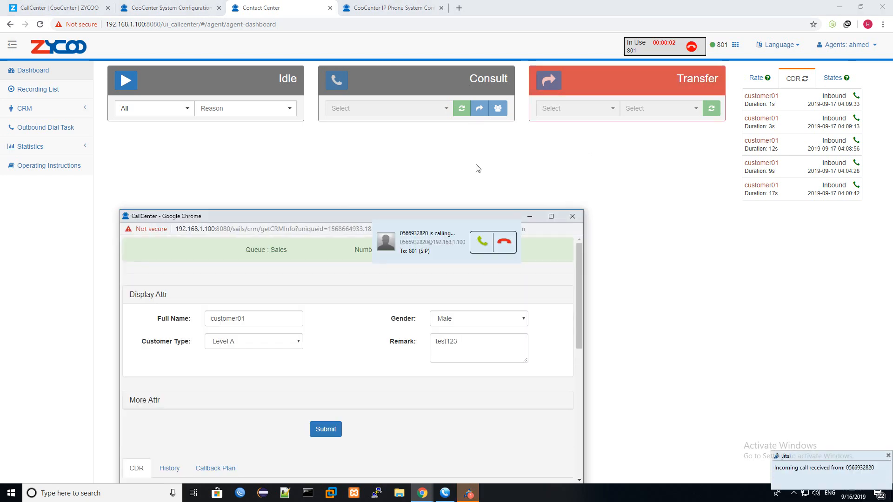
- Answer the customer call, minimize its CRM popup and set the transfer type to Member
{"action": "left_click", "coordinate": [488, 241]}
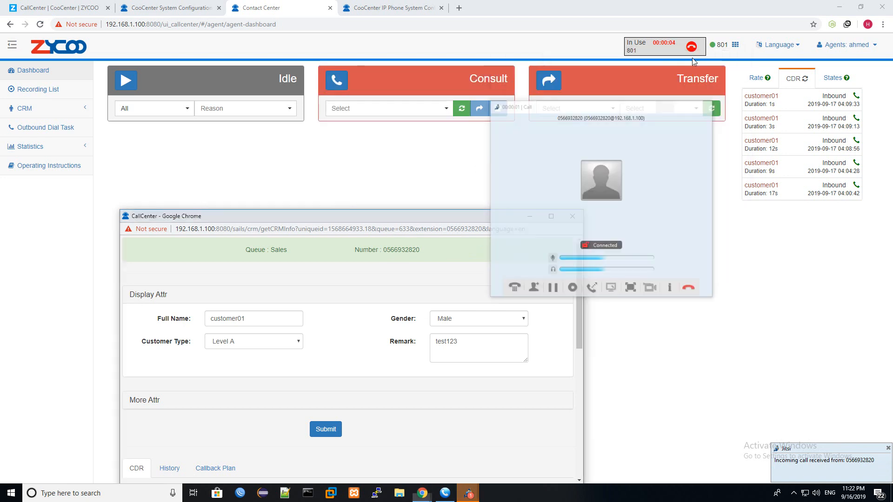
{"action": "left_click", "coordinate": [530, 217]}
{"action": "left_click", "coordinate": [608, 110]}
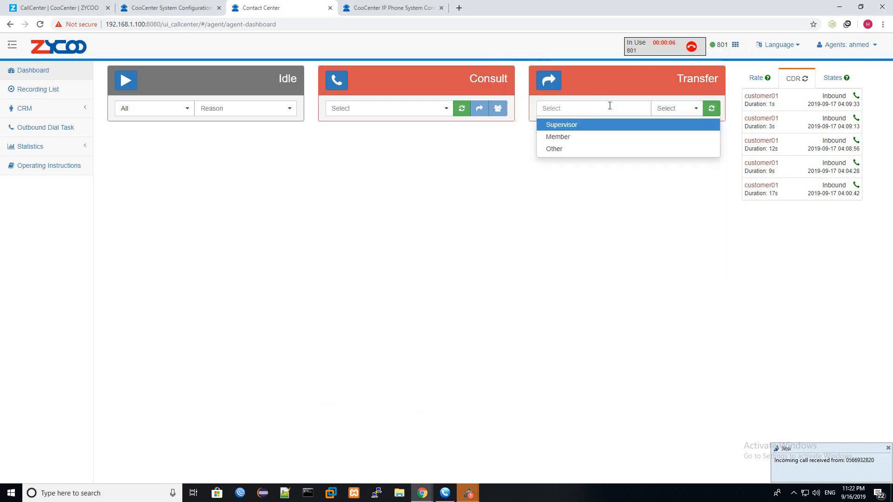
{"action": "left_click", "coordinate": [600, 197]}
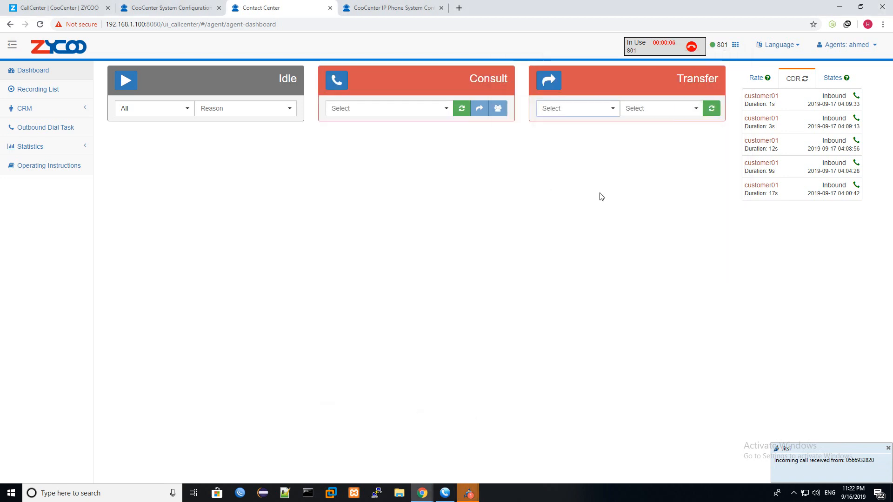
{"action": "left_click", "coordinate": [608, 111]}
{"action": "left_click", "coordinate": [559, 139]}
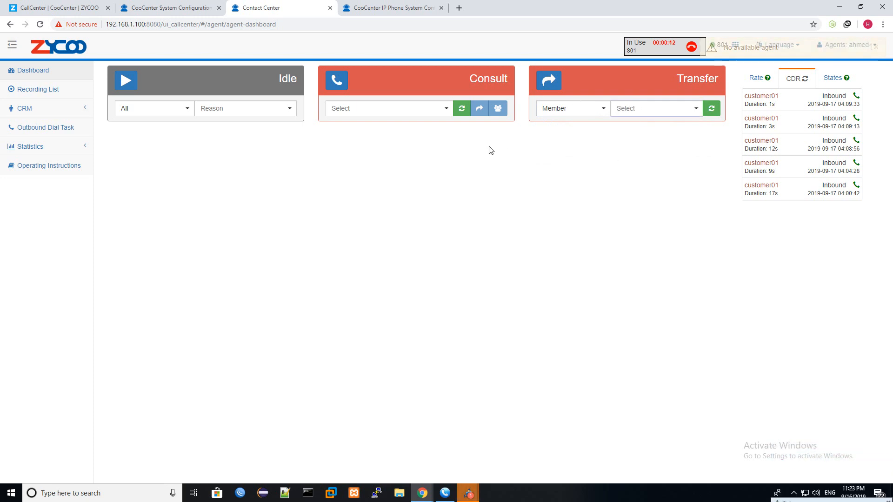
- Consult the supervisor, answering and ending the consultation on the softphone
{"action": "left_click", "coordinate": [466, 115]}
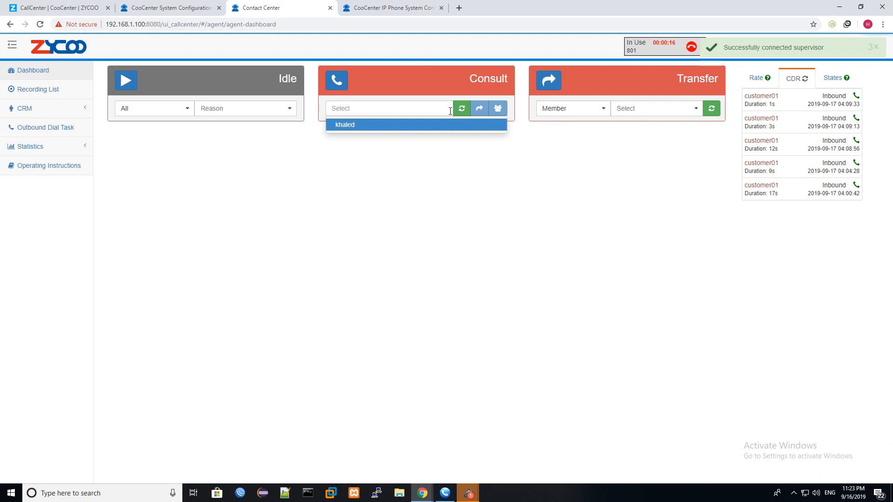
{"action": "left_click", "coordinate": [358, 126]}
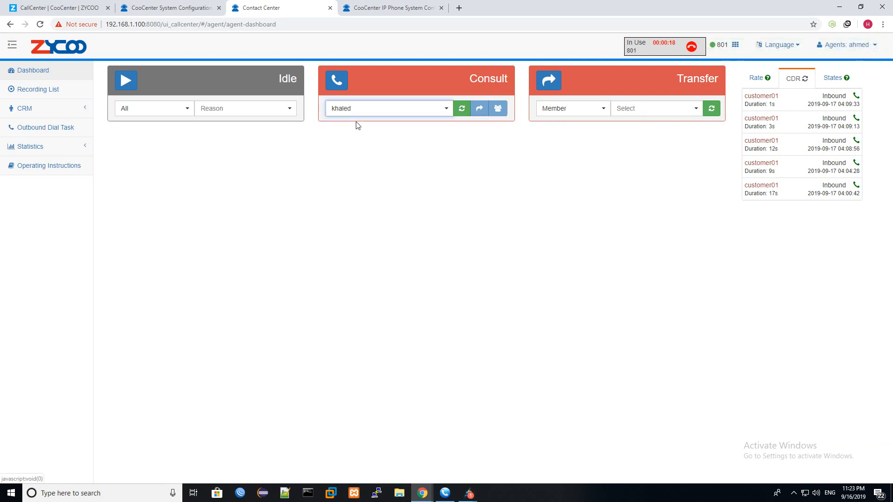
{"action": "left_click", "coordinate": [337, 80]}
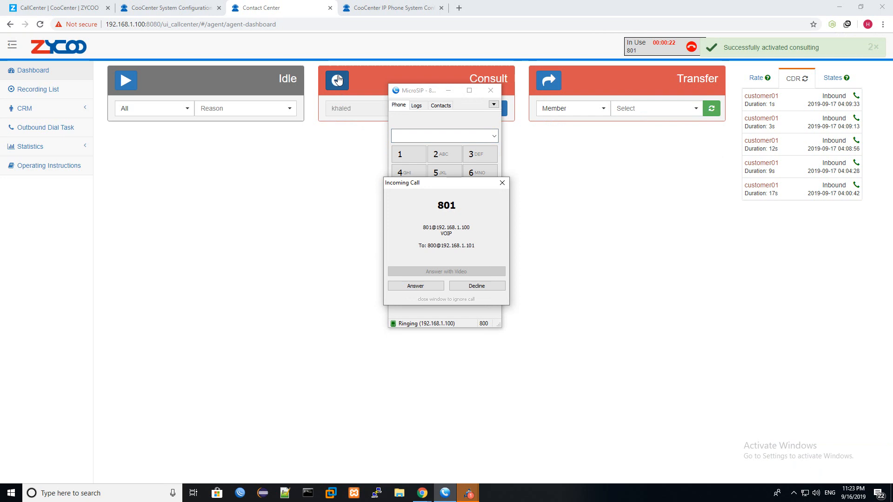
{"action": "left_click", "coordinate": [436, 290]}
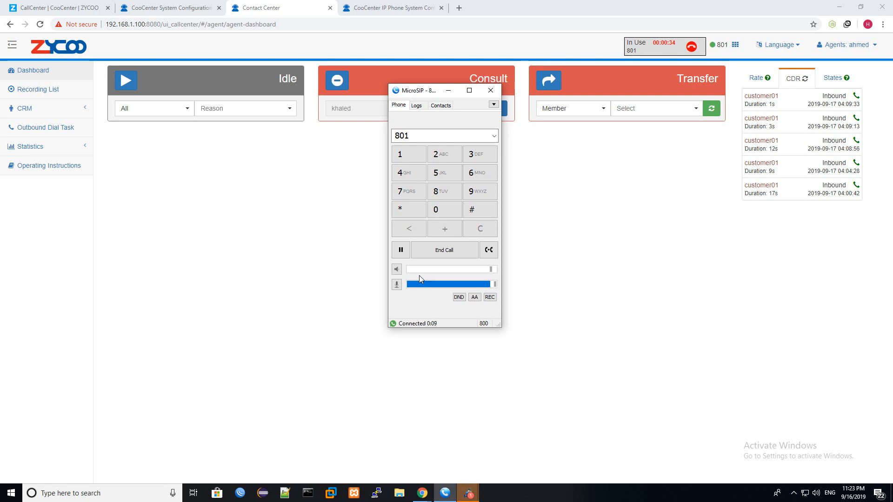
{"action": "left_click", "coordinate": [455, 251]}
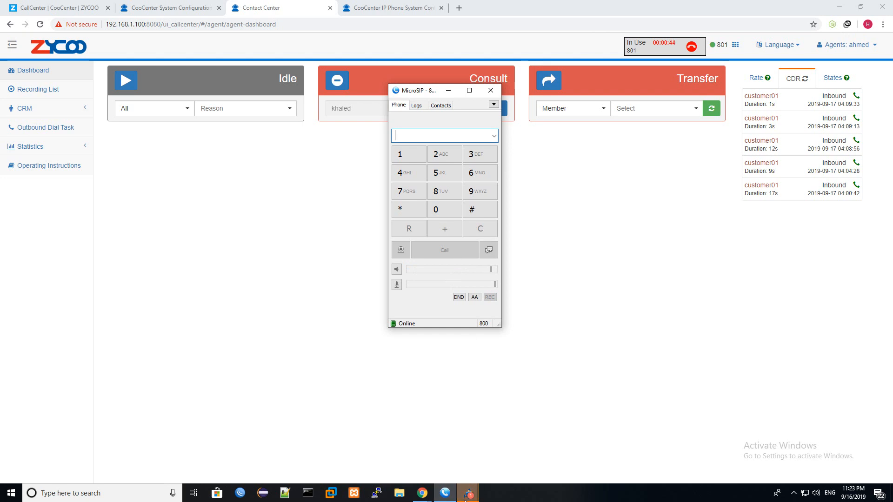
- Minimize the softphone window and hang up the customer call
{"action": "mouse_move", "coordinate": [466, 496]}
{"action": "left_click", "coordinate": [479, 446]}
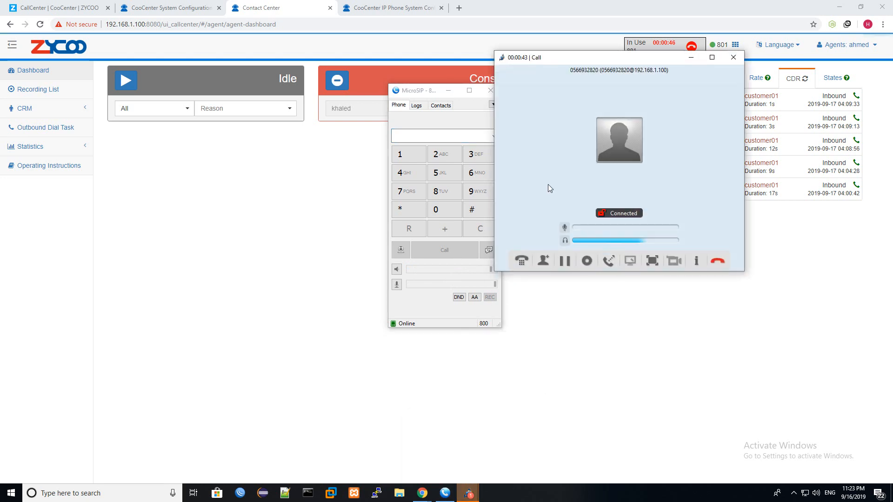
{"action": "left_click", "coordinate": [449, 91]}
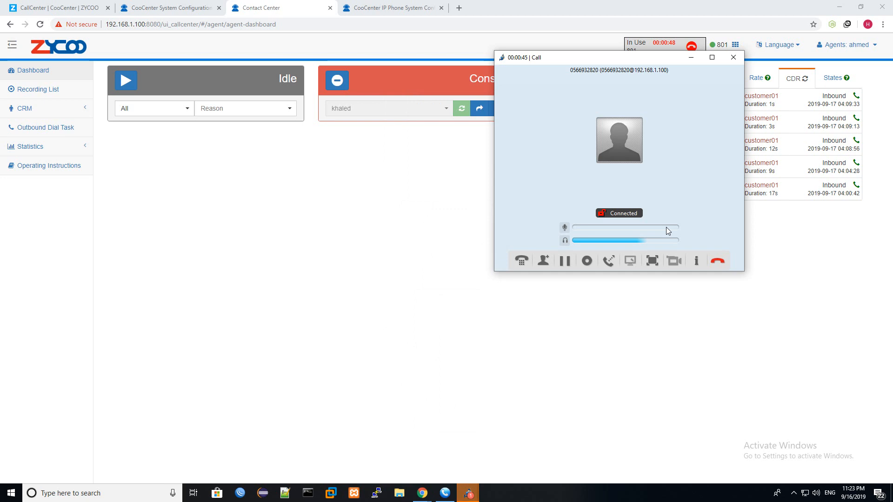
{"action": "left_click", "coordinate": [718, 261]}
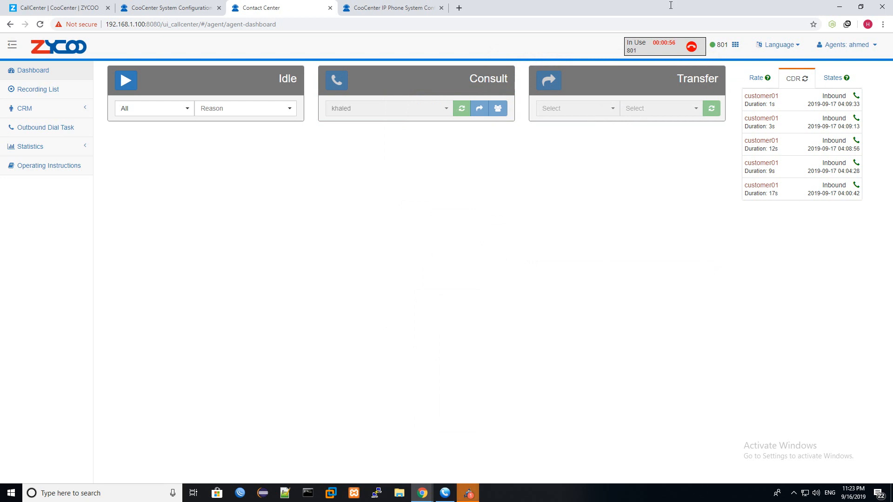
- Hang up, log the agent out, and sign in as supervisor 800 with the password
{"action": "left_click", "coordinate": [693, 46]}
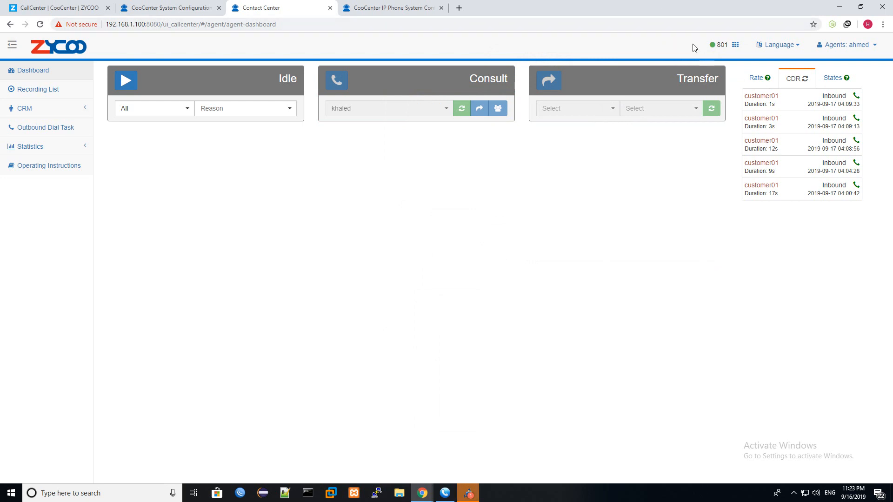
{"action": "left_click", "coordinate": [861, 52]}
{"action": "left_click", "coordinate": [849, 88]}
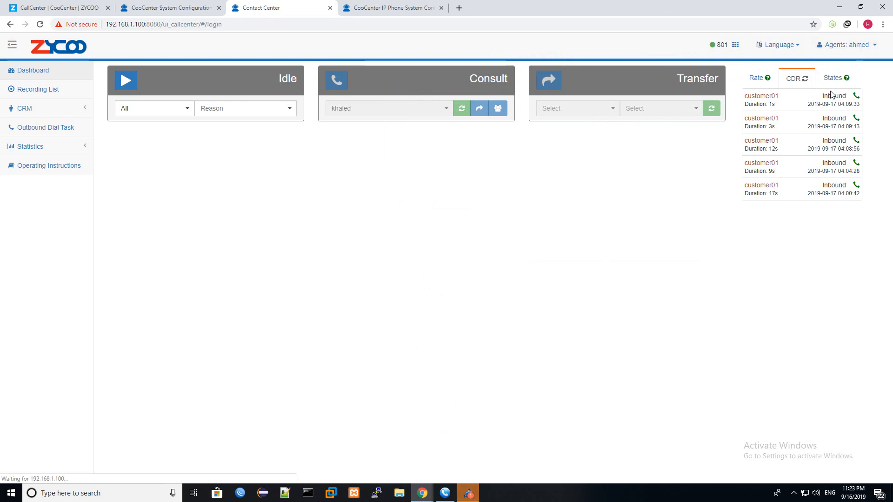
{"action": "type", "text": "800"}
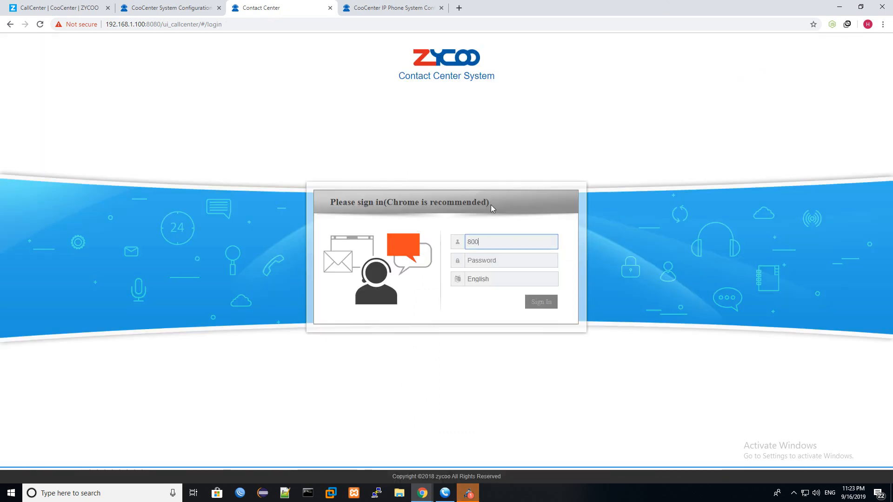
{"action": "key", "text": "Tab"}
{"action": "type", "text": "••••"}
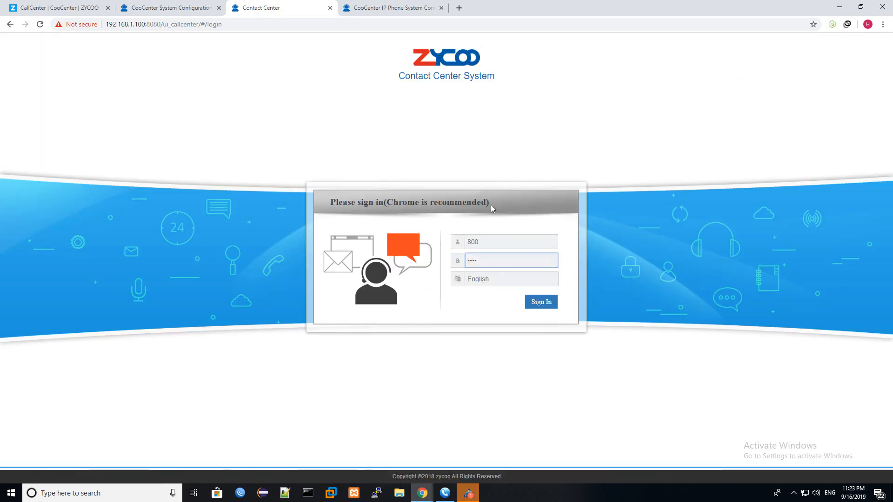
{"action": "key", "text": "Return"}
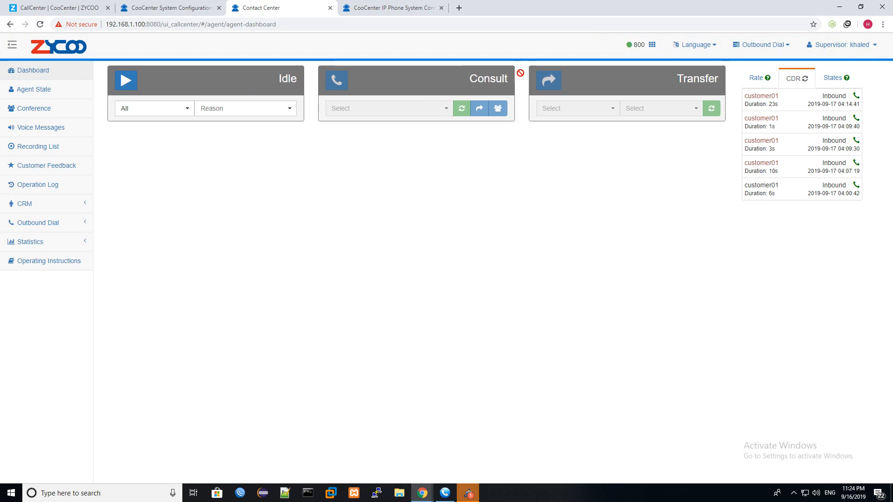
- Look over the call states, rating and recent-call tabs and the dial pad, then open Recording List
{"action": "left_click", "coordinate": [833, 78]}
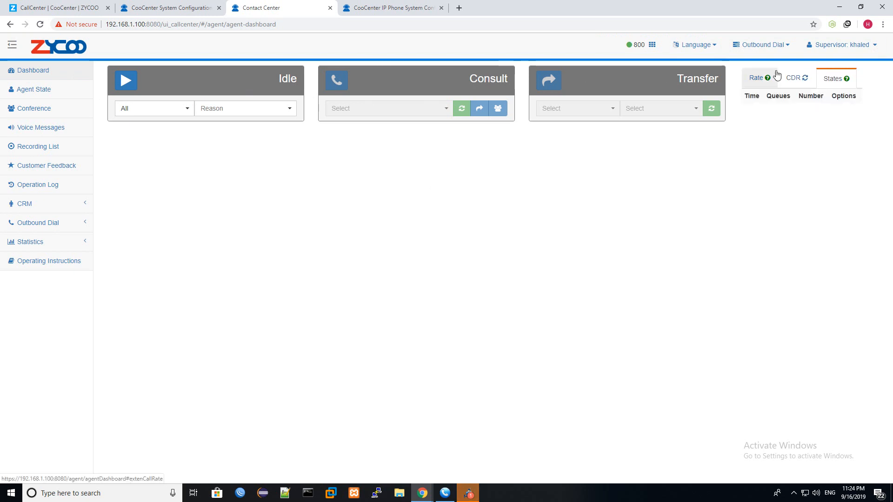
{"action": "left_click", "coordinate": [756, 77]}
{"action": "left_click", "coordinate": [804, 78]}
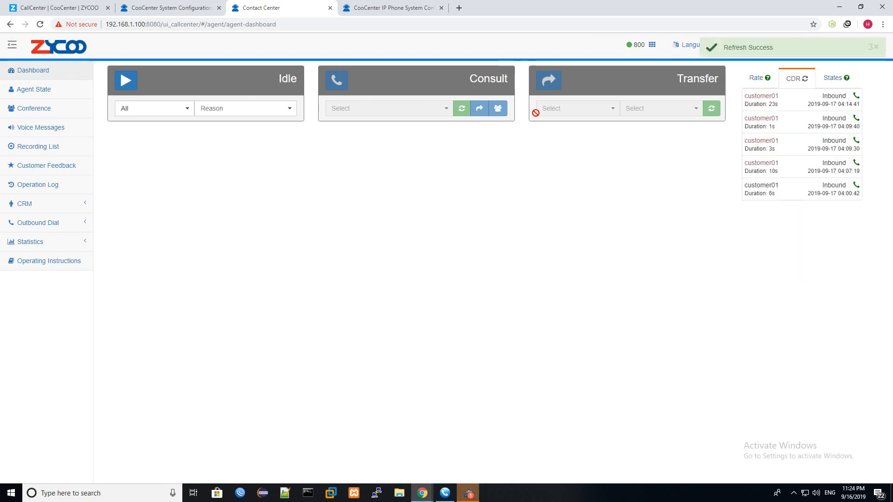
{"action": "left_click", "coordinate": [653, 45]}
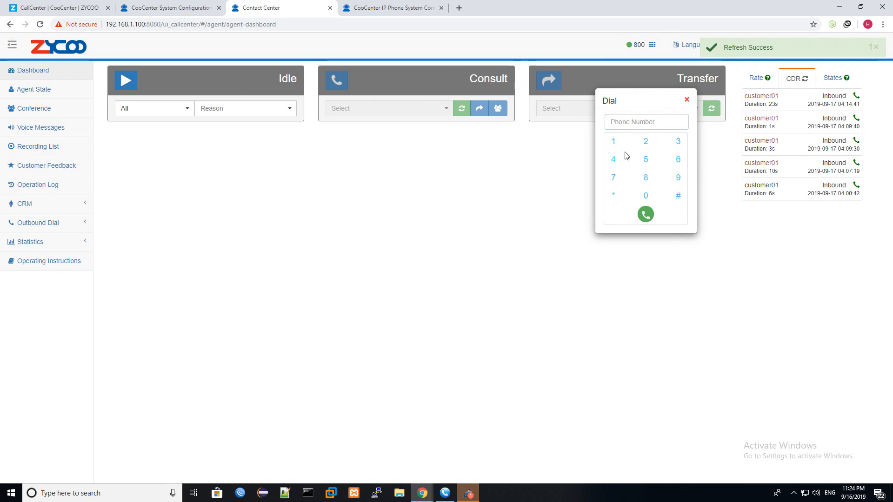
{"action": "left_click", "coordinate": [686, 97]}
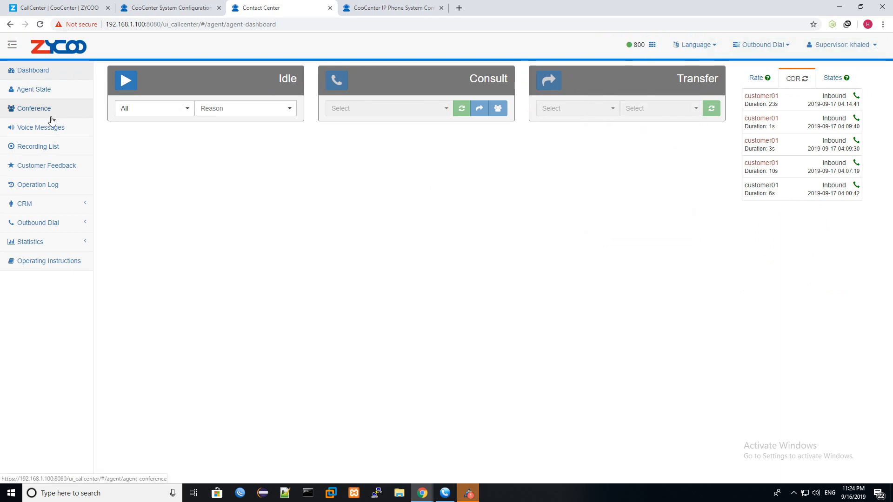
{"action": "left_click", "coordinate": [45, 152]}
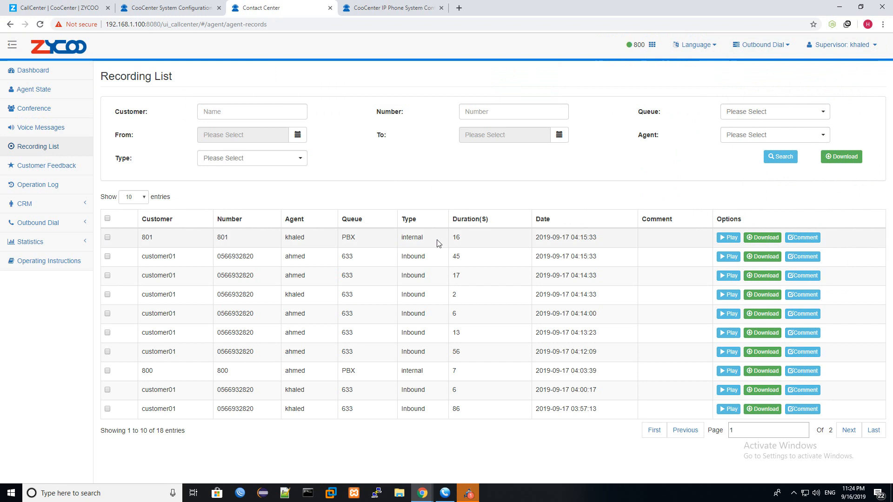
- Filter the Recording List to customer customer01
{"action": "left_click", "coordinate": [233, 112]}
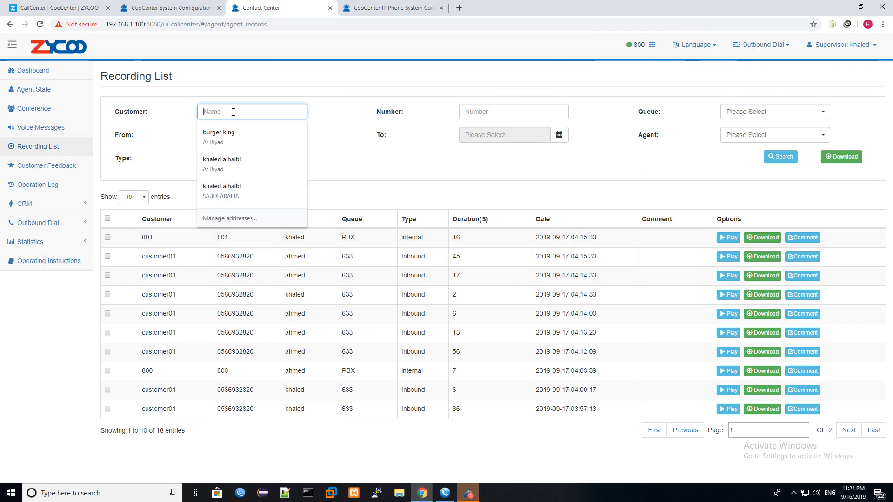
{"action": "left_click", "coordinate": [340, 119]}
{"action": "left_click", "coordinate": [274, 108]}
{"action": "type", "text": "c"}
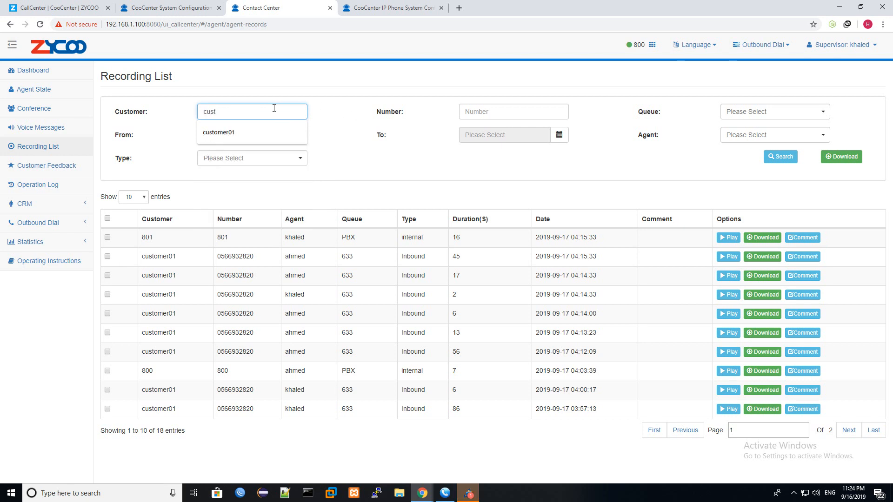
{"action": "type", "text": "ust"}
{"action": "left_click", "coordinate": [269, 132]}
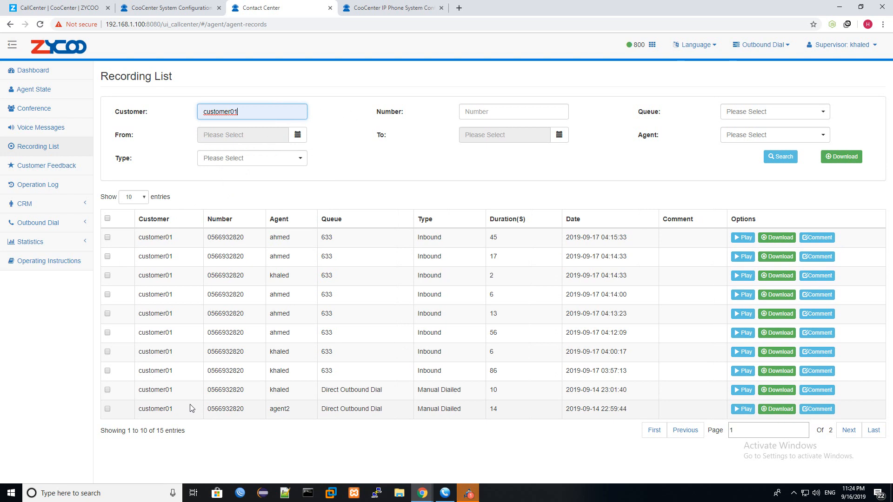
- Check the Number, Queue, Type and Agent filters without changing them, then play the 45-second recording
{"action": "left_click", "coordinate": [479, 111]}
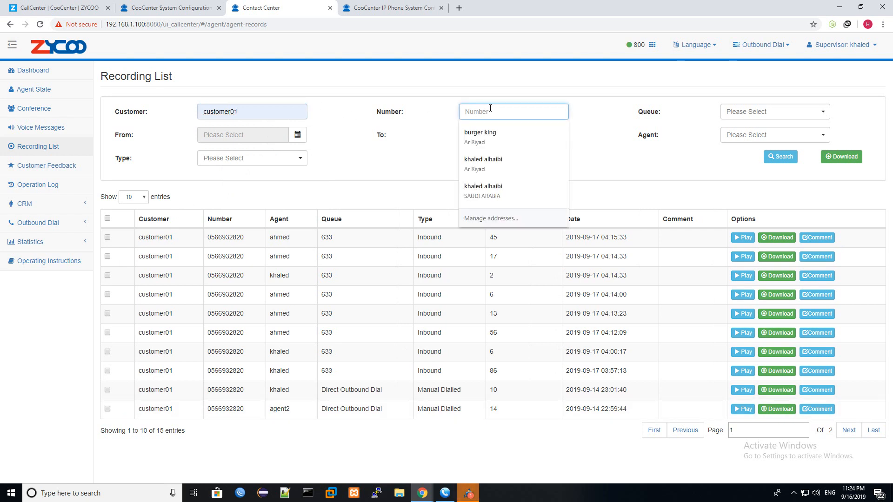
{"action": "left_click", "coordinate": [772, 113]}
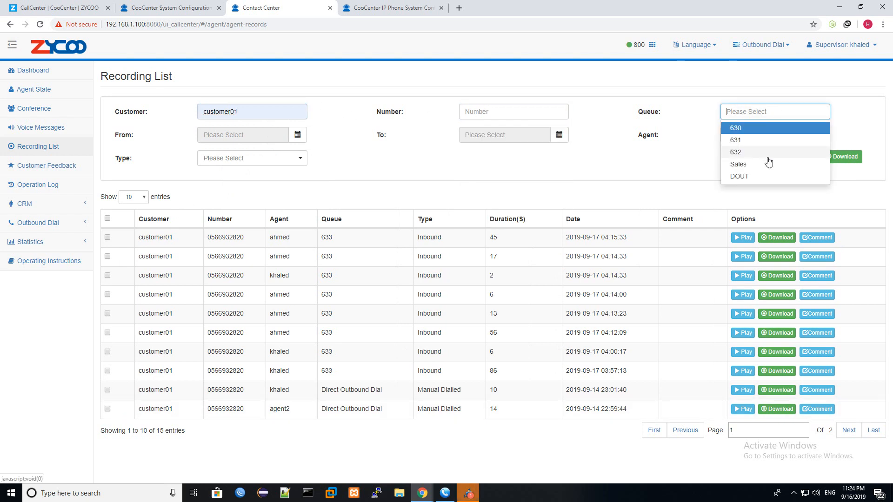
{"action": "left_click", "coordinate": [599, 152]}
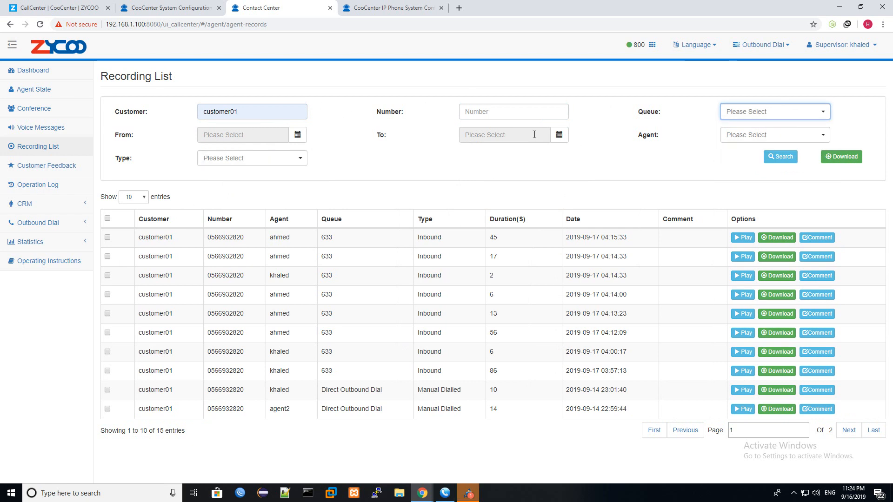
{"action": "left_click", "coordinate": [295, 158]}
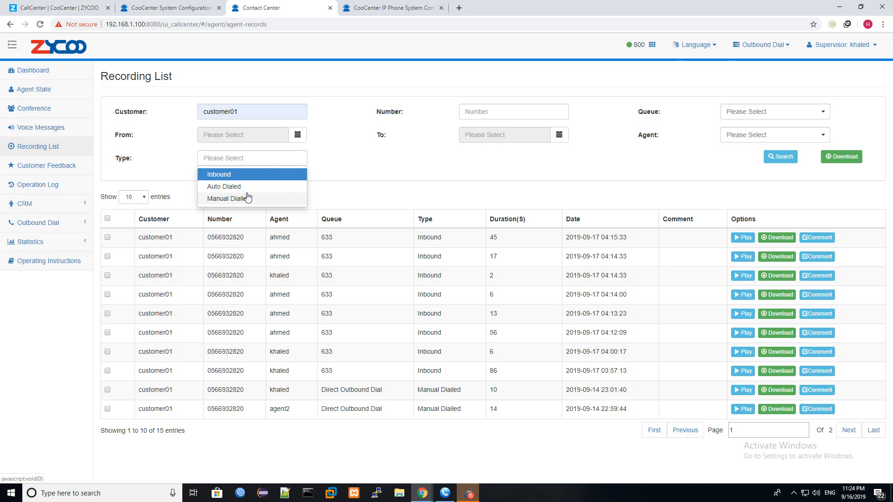
{"action": "left_click", "coordinate": [427, 188]}
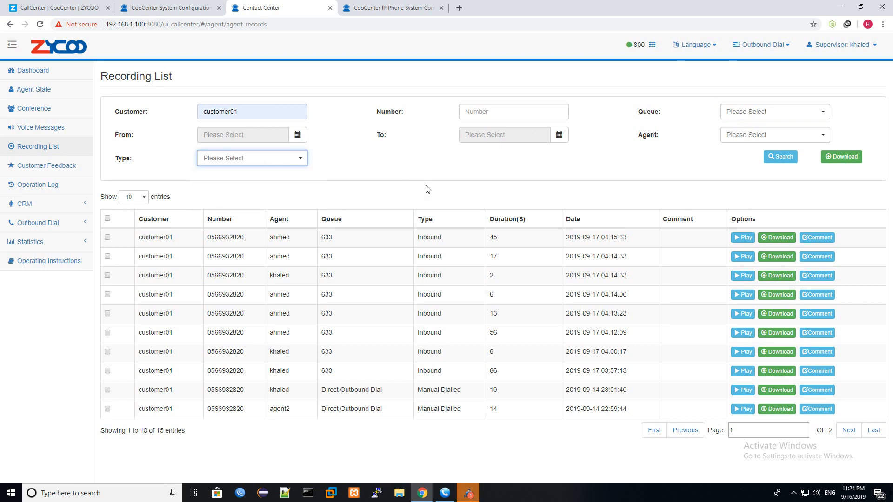
{"action": "left_click", "coordinate": [790, 133]}
{"action": "left_click", "coordinate": [610, 154]}
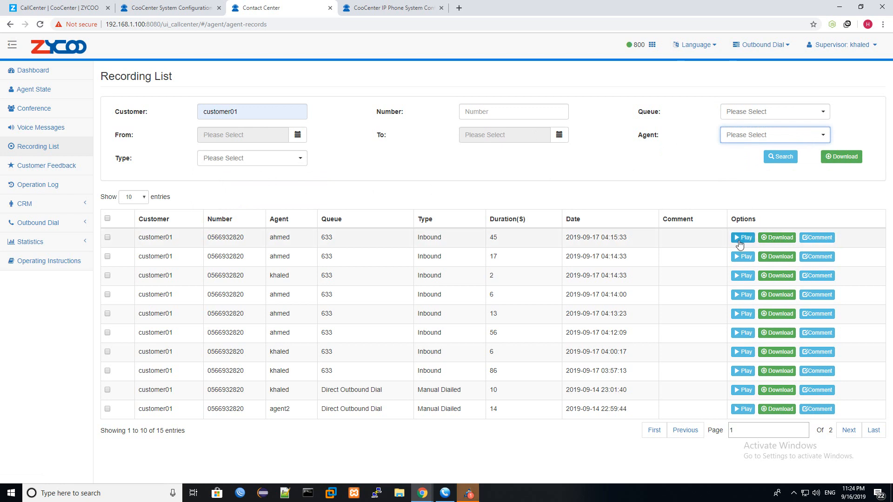
{"action": "left_click", "coordinate": [740, 238]}
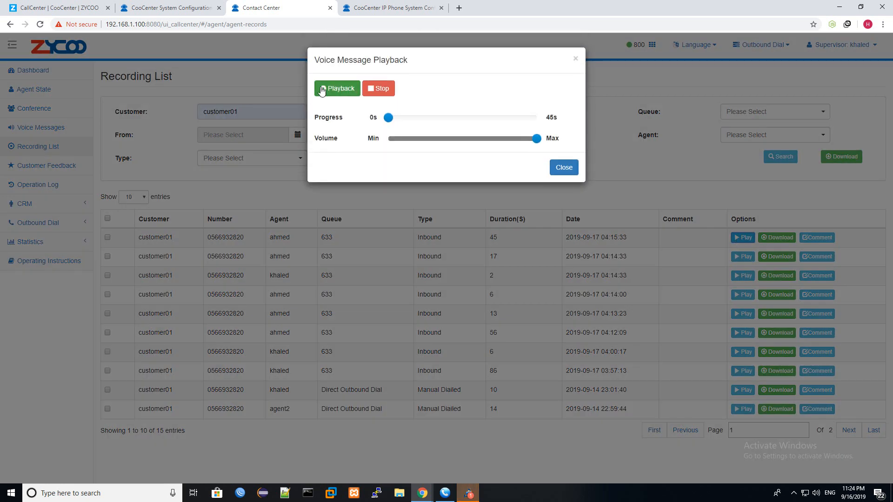
{"action": "left_click", "coordinate": [330, 90]}
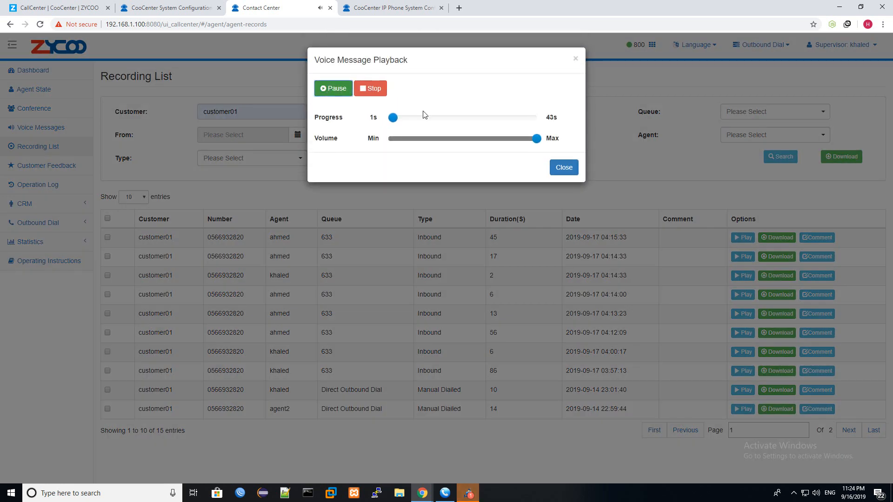
{"action": "left_click", "coordinate": [466, 120]}
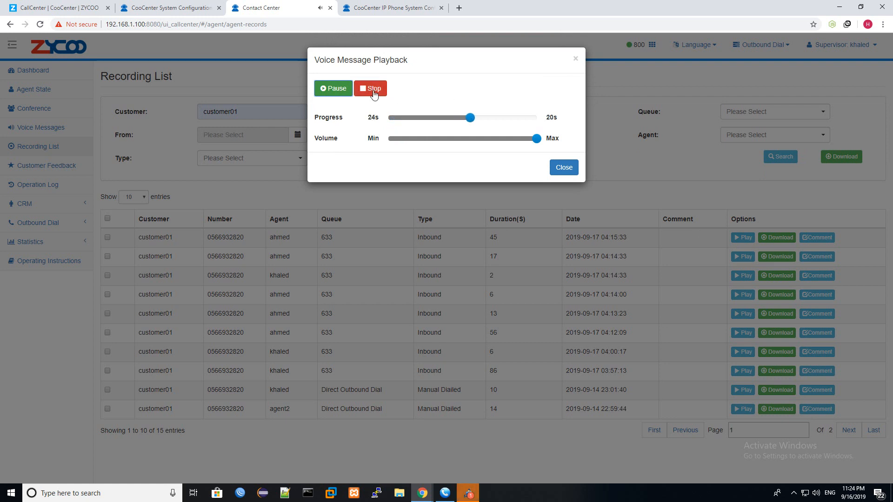
{"action": "left_click", "coordinate": [374, 93]}
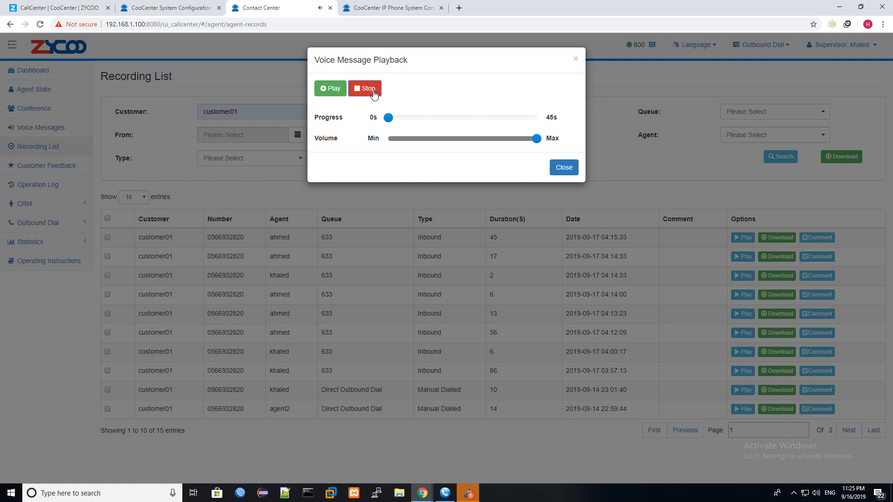
{"action": "left_click", "coordinate": [576, 60]}
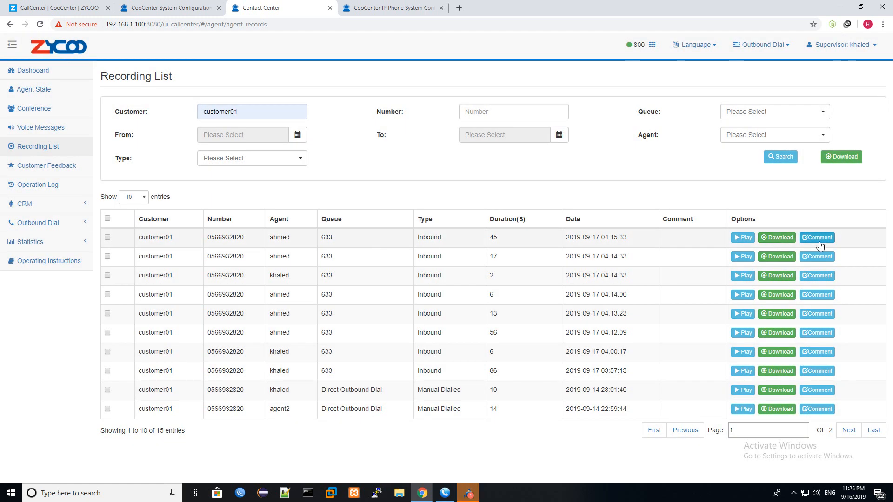
{"action": "left_click", "coordinate": [844, 162]}
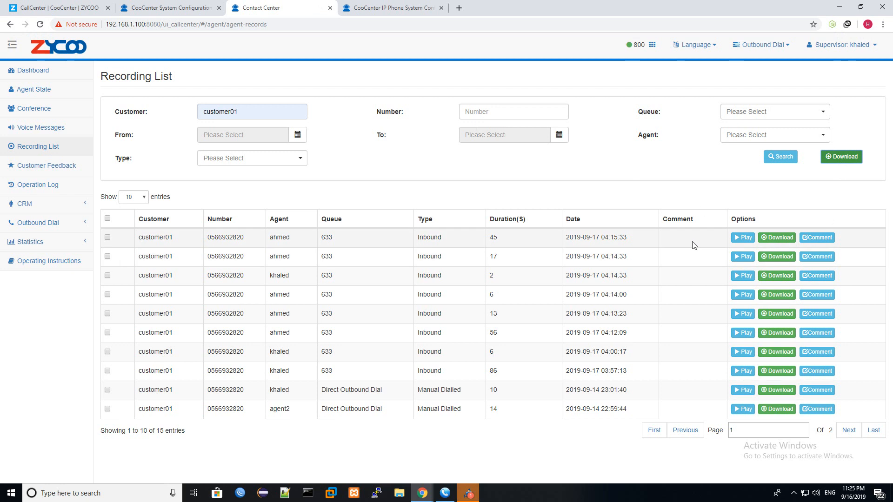
- Attach a 'test' note as the comment on the first 45-second customer01 recording
{"action": "left_click", "coordinate": [812, 239]}
{"action": "left_click", "coordinate": [575, 58]}
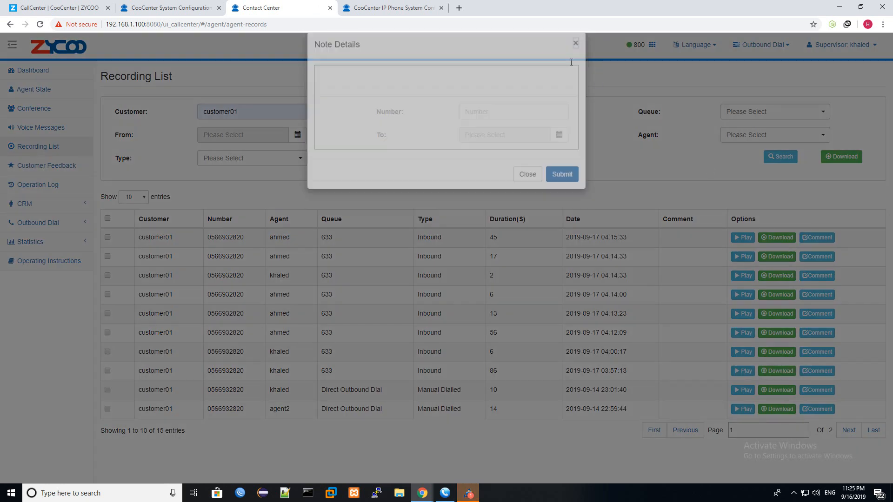
{"action": "left_click_drag", "start_coordinate": [145, 238], "coordinate": [269, 238]}
{"action": "left_click", "coordinate": [806, 238]}
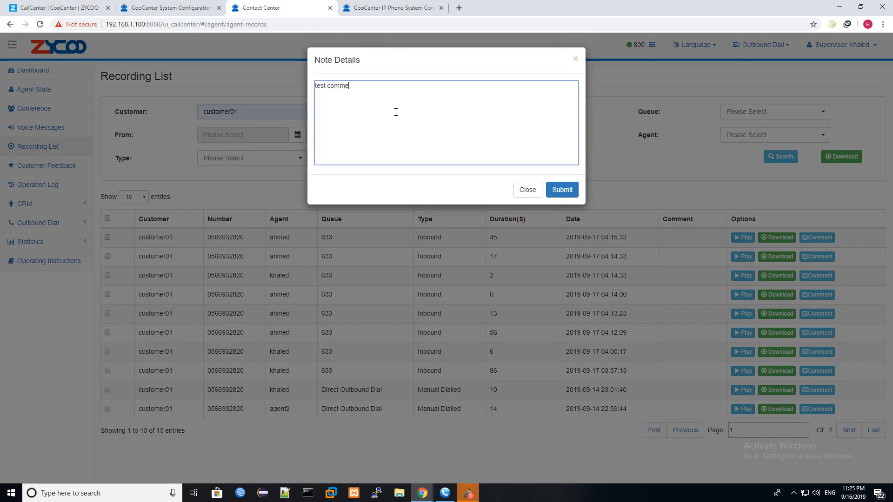
{"action": "left_click", "coordinate": [567, 190]}
- Reopen the first recording's note to confirm the saved text and its comment timestamp
{"action": "left_click_drag", "start_coordinate": [710, 242], "coordinate": [639, 240]}
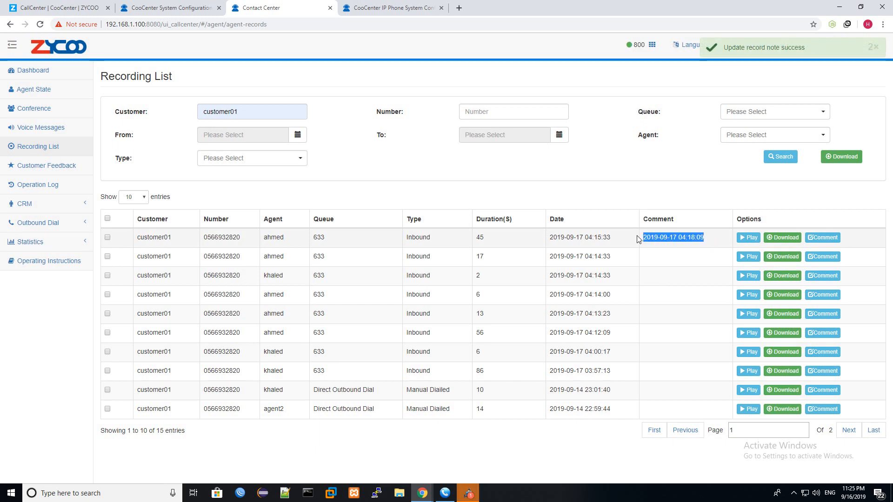
{"action": "left_click", "coordinate": [678, 242]}
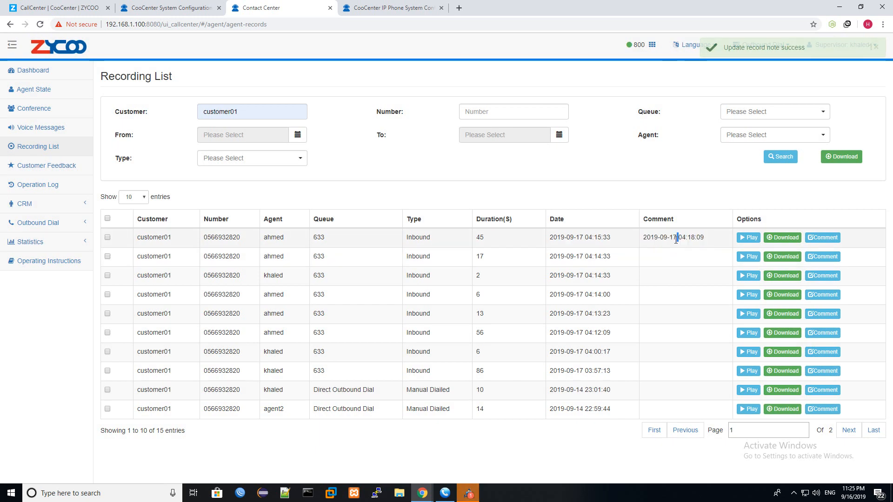
{"action": "left_click", "coordinate": [820, 238]}
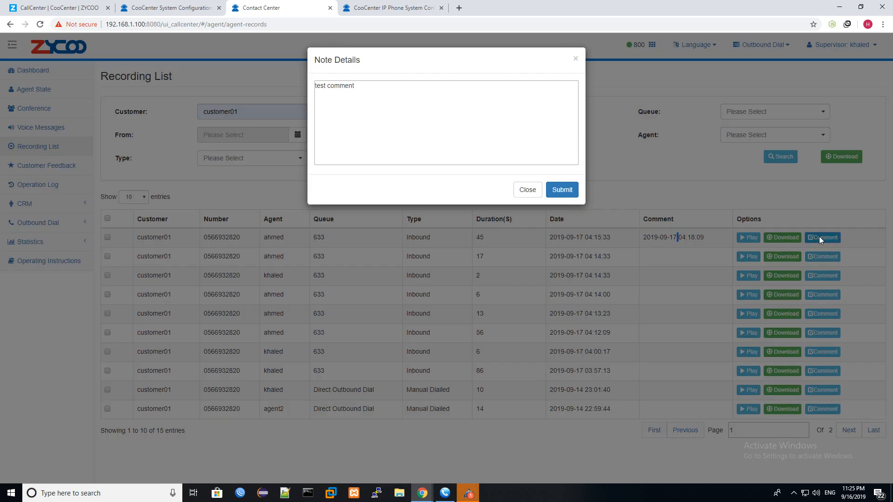
{"action": "left_click_drag", "start_coordinate": [425, 88], "coordinate": [282, 97]}
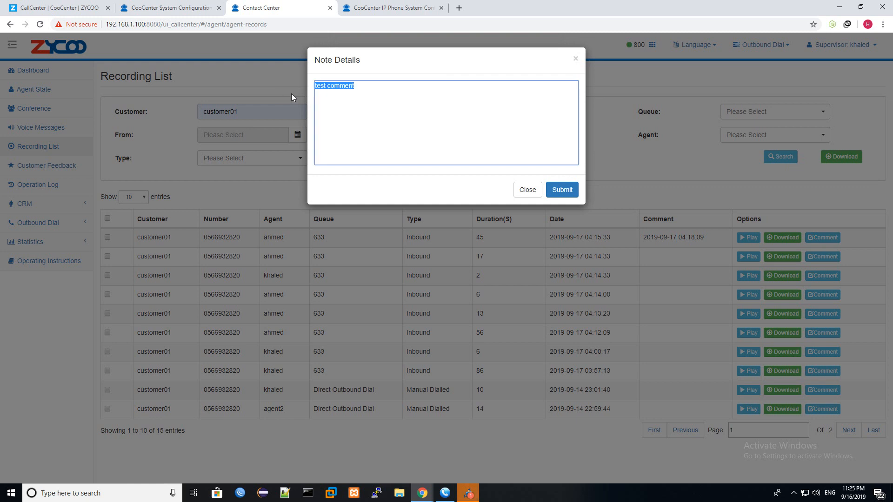
{"action": "left_click", "coordinate": [528, 190]}
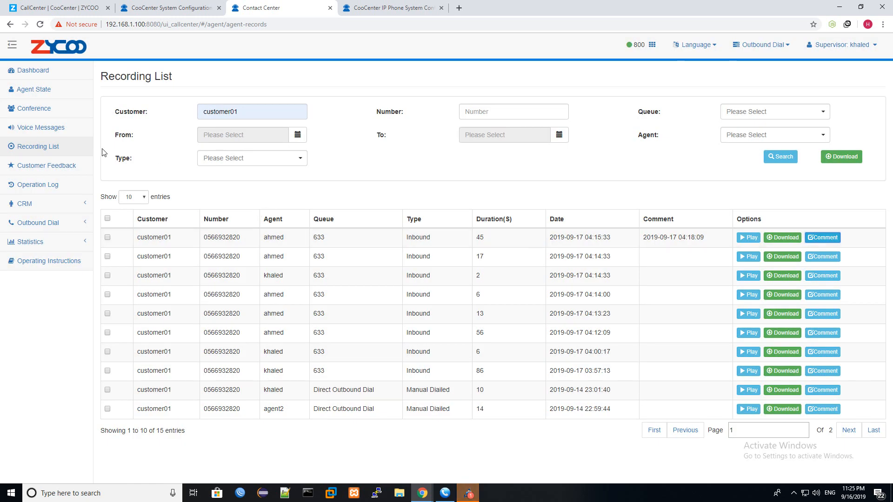
{"action": "left_click", "coordinate": [64, 203]}
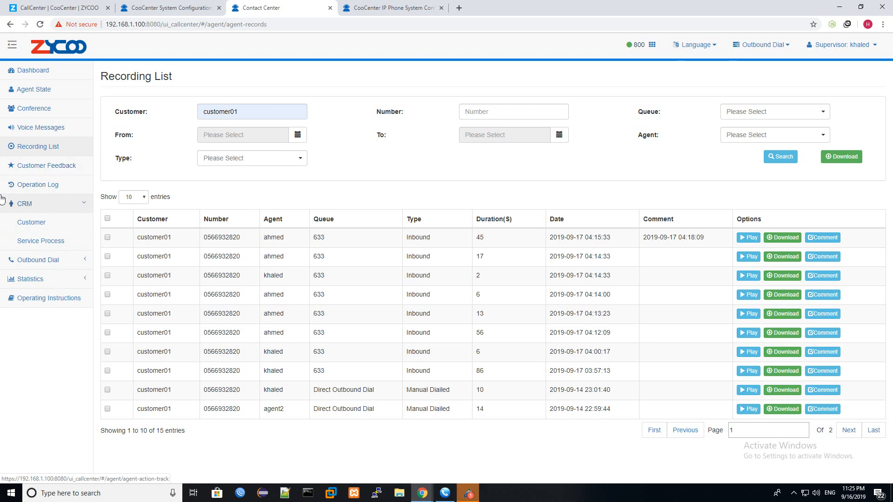
- Open CRM > Customer and check customer01's name and gender (Male) in the list
{"action": "left_click", "coordinate": [39, 225]}
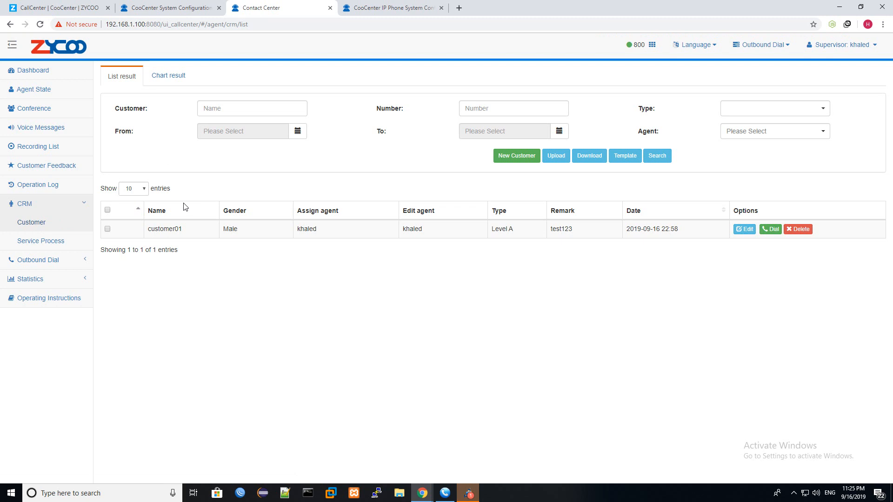
{"action": "left_click_drag", "start_coordinate": [195, 230], "coordinate": [159, 229]}
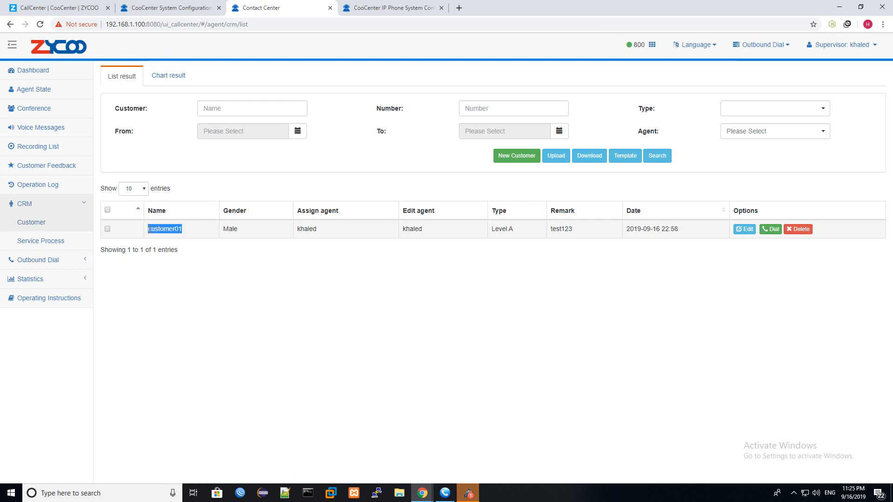
{"action": "double_click", "coordinate": [230, 229]}
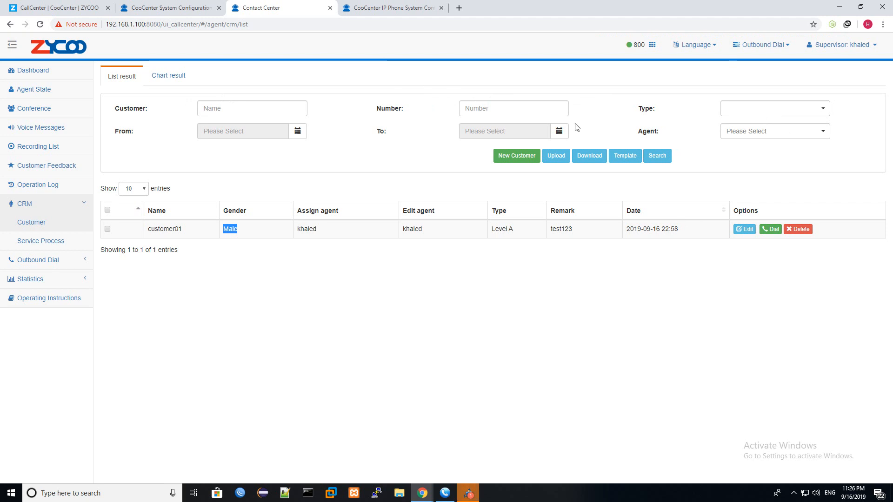
- Start a new customer named customer02 and enter two phone numbers
{"action": "left_click", "coordinate": [521, 157]}
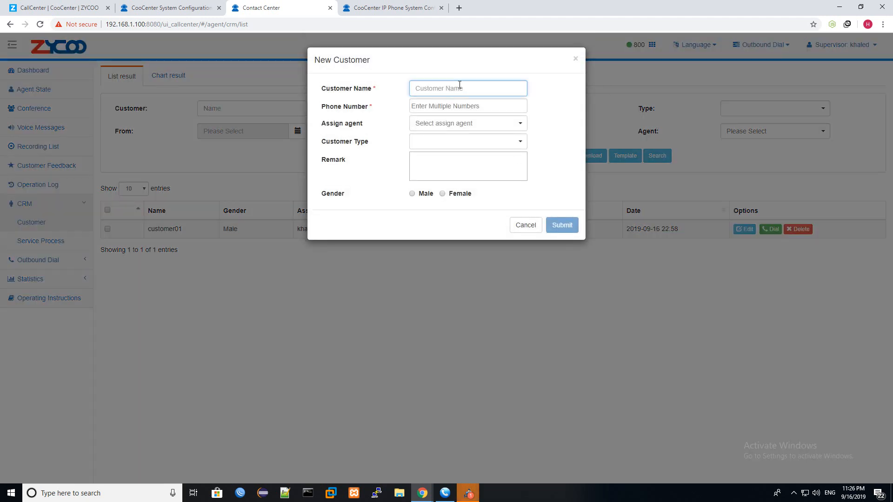
{"action": "type", "text": "customer02"}
{"action": "key", "text": "Tab"}
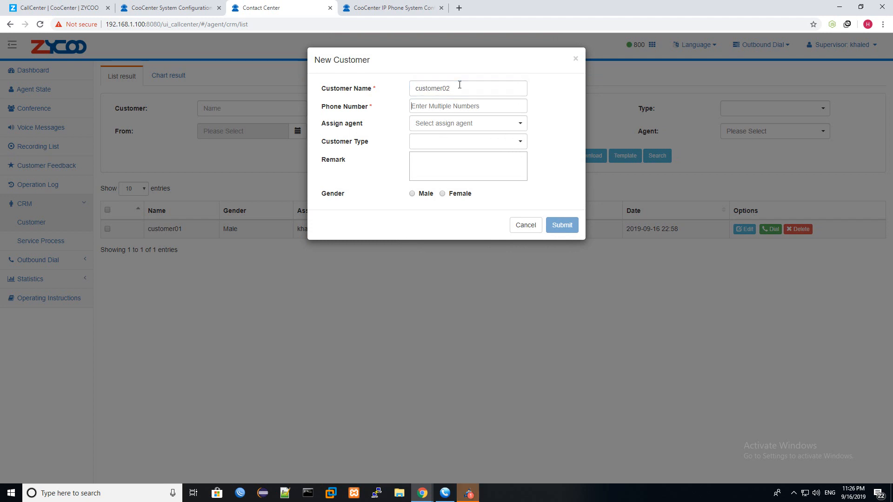
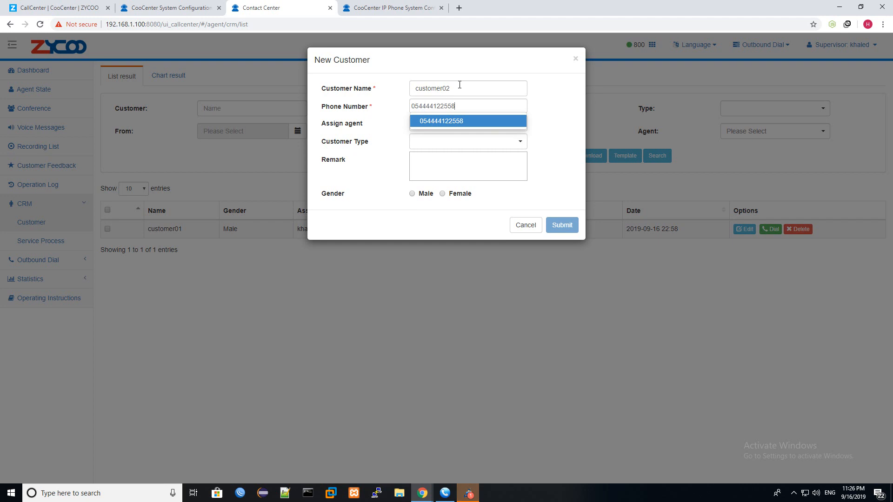
{"action": "key", "text": "Return"}
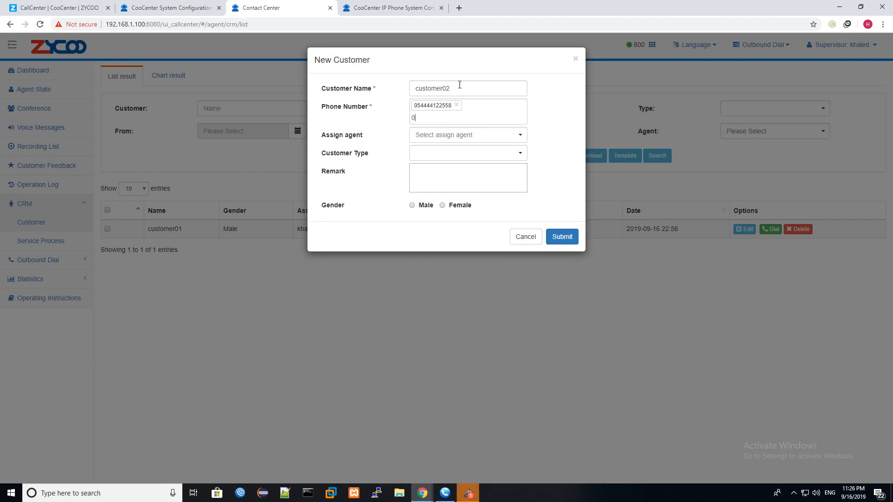
{"action": "key", "text": "Return"}
- Assign the first agent, Level A type, remark test1234 and gender Male, then save customer02
{"action": "left_click", "coordinate": [483, 136]}
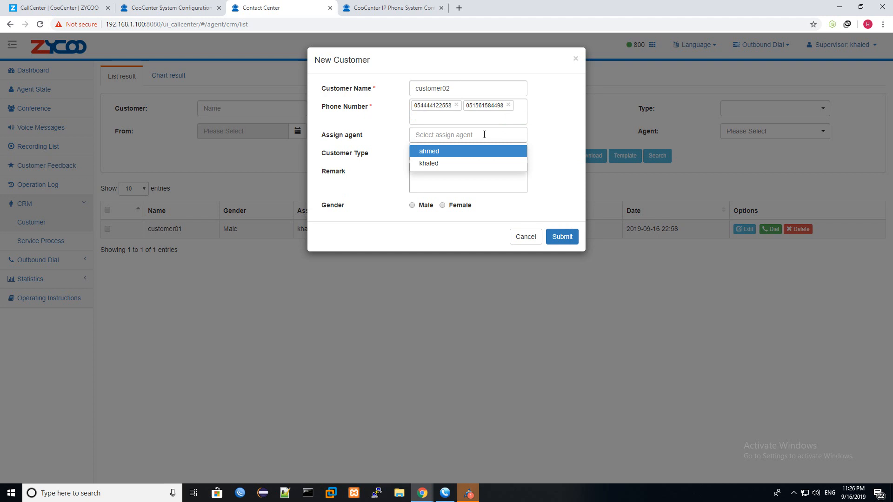
{"action": "left_click", "coordinate": [435, 151]}
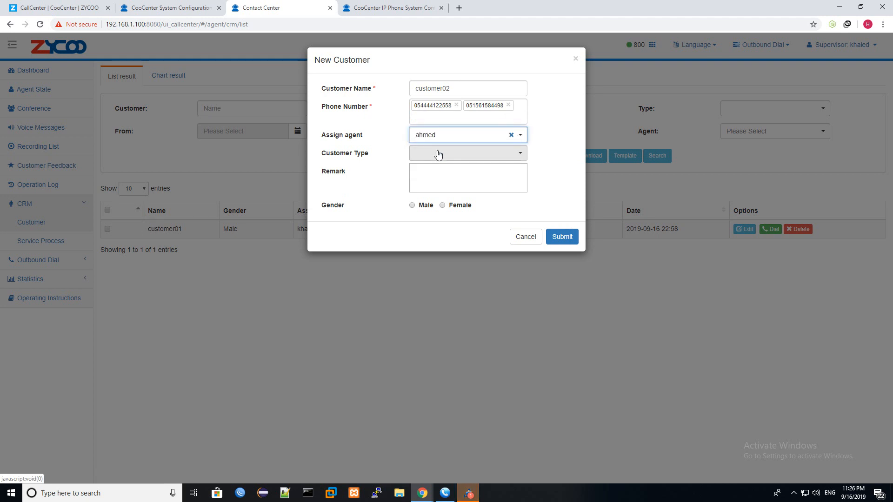
{"action": "left_click", "coordinate": [511, 153]}
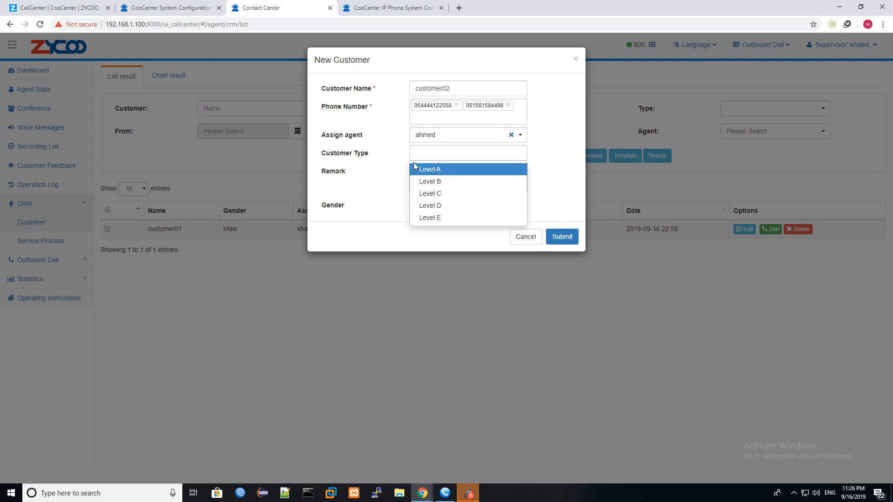
{"action": "left_click", "coordinate": [439, 173]}
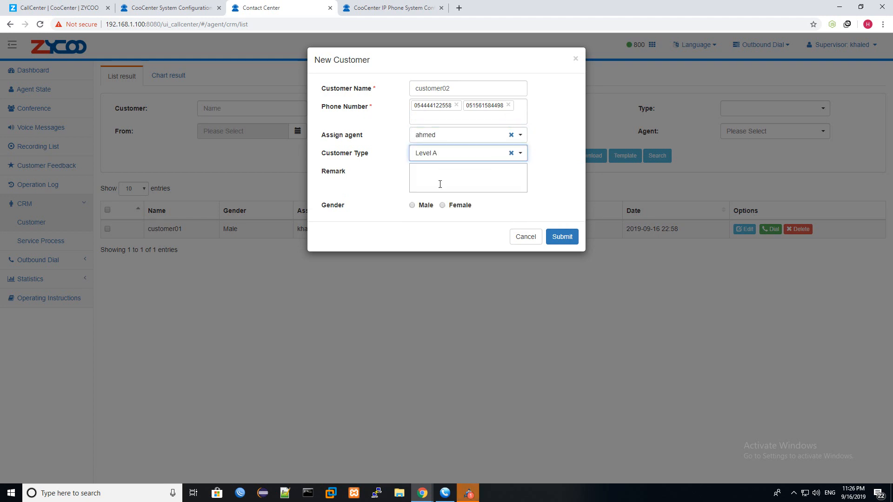
{"action": "left_click", "coordinate": [440, 184]}
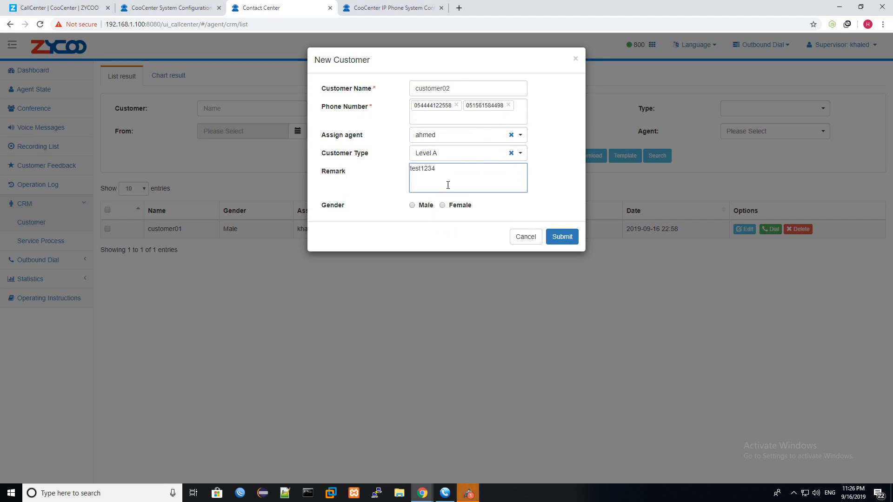
{"action": "left_click", "coordinate": [429, 208]}
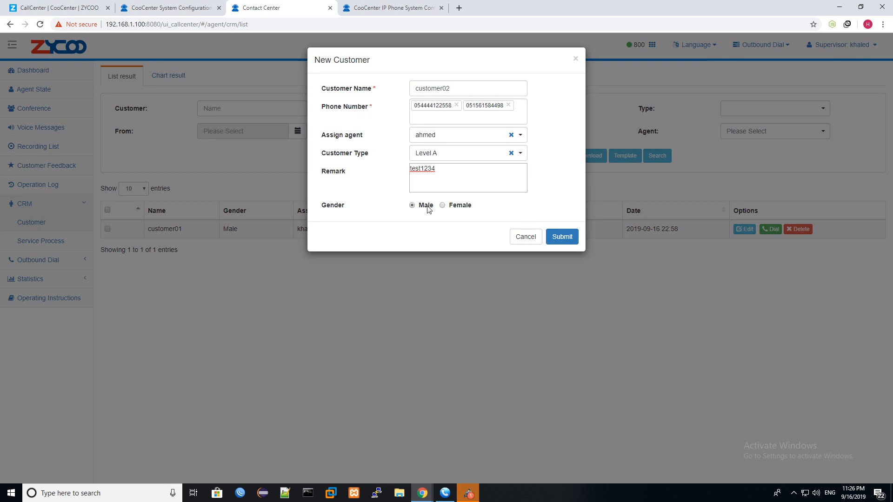
{"action": "left_click", "coordinate": [560, 245]}
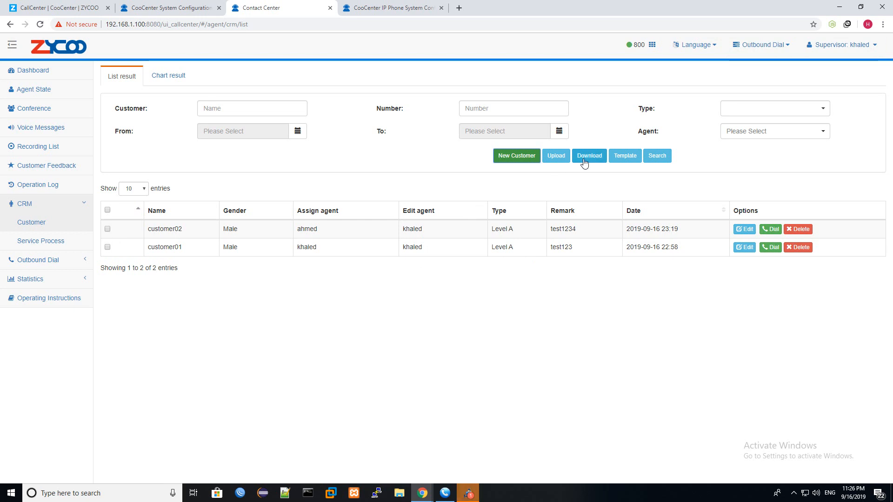
- Export the customer list to Crm Info.xlsx, dismissing the upload file picker unused
{"action": "left_click", "coordinate": [628, 157]}
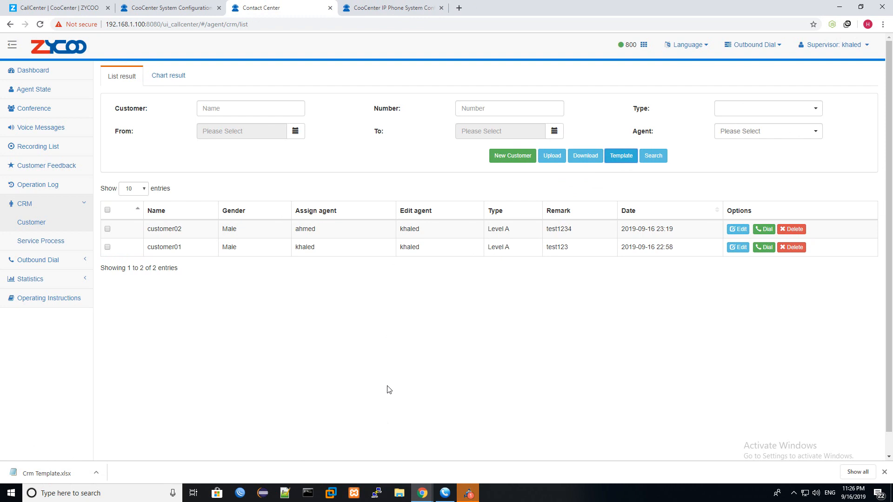
{"action": "left_click", "coordinate": [545, 159]}
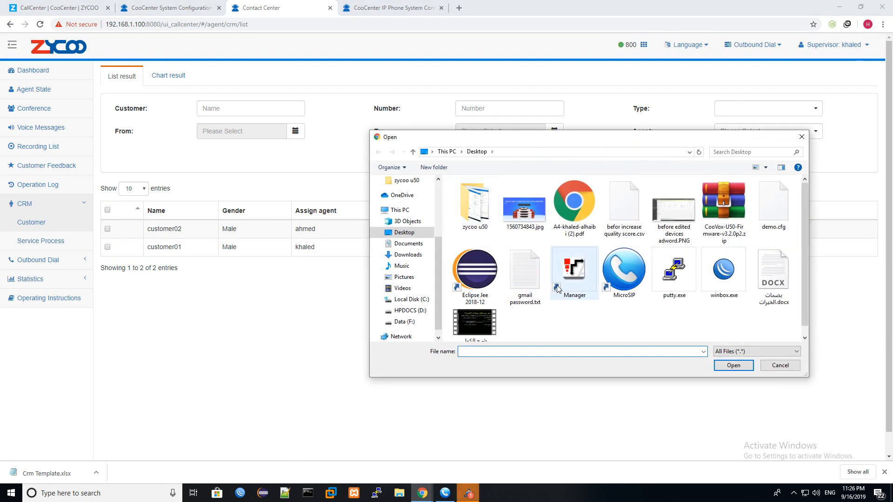
{"action": "left_click", "coordinate": [798, 141]}
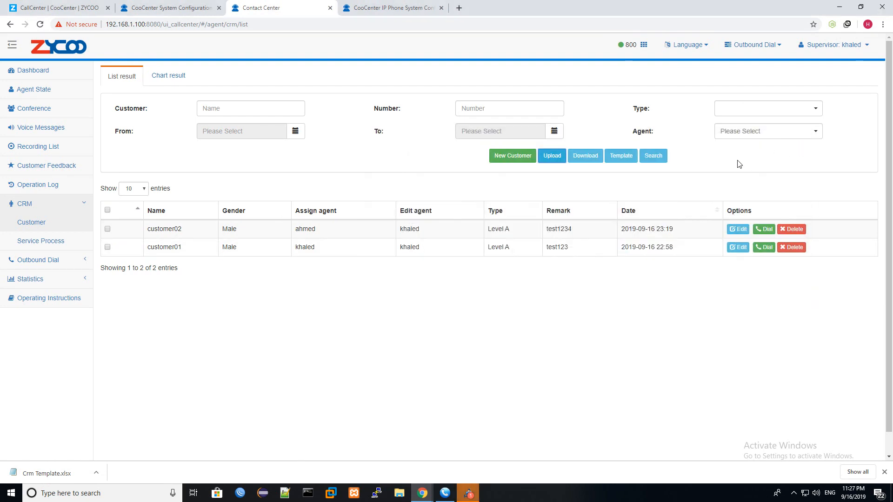
{"action": "left_click", "coordinate": [584, 157]}
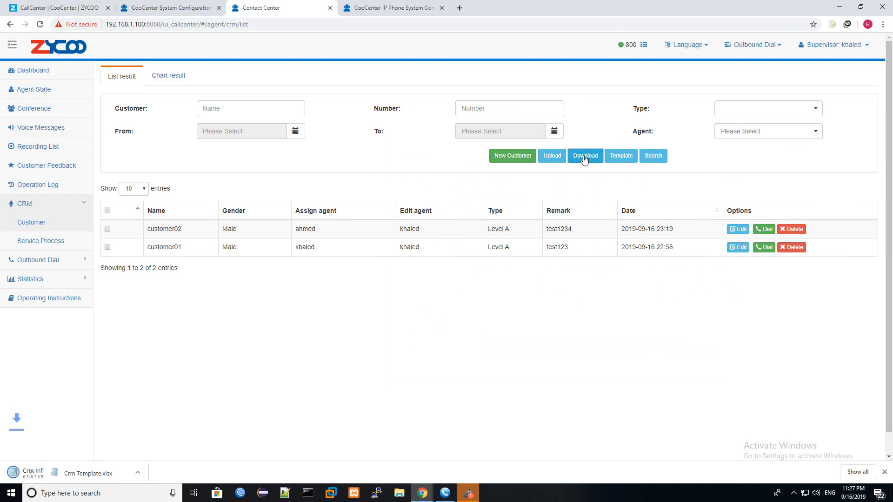
- Filter customers by Level B, then clear the filter and list all customers again
{"action": "left_click", "coordinate": [651, 155]}
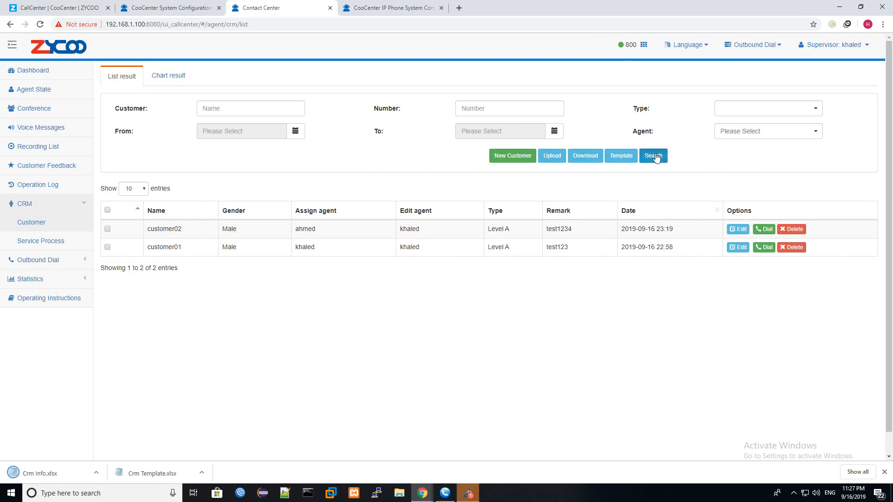
{"action": "left_click", "coordinate": [735, 112]}
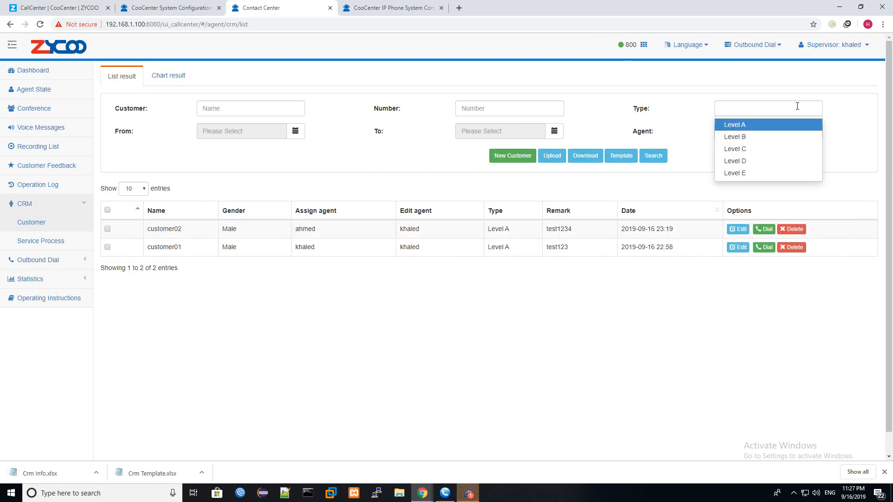
{"action": "left_click", "coordinate": [740, 137]}
{"action": "left_click", "coordinate": [654, 156]}
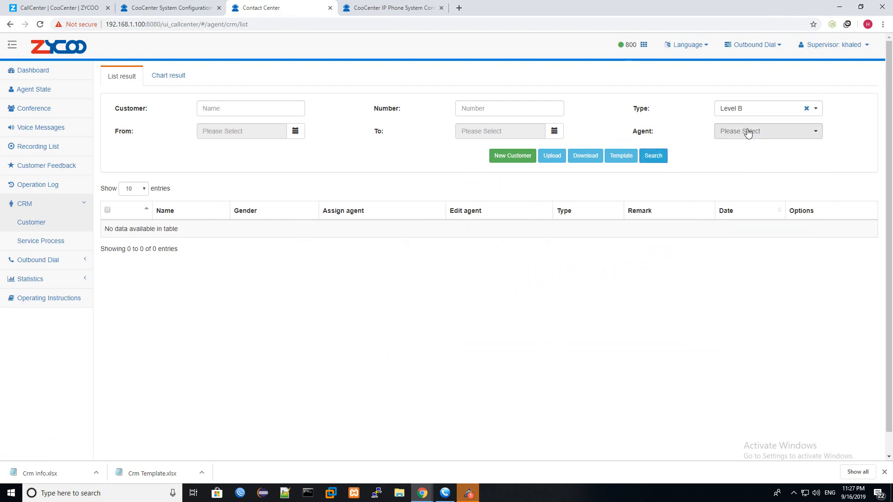
{"action": "left_click", "coordinate": [807, 109]}
{"action": "left_click", "coordinate": [654, 157]}
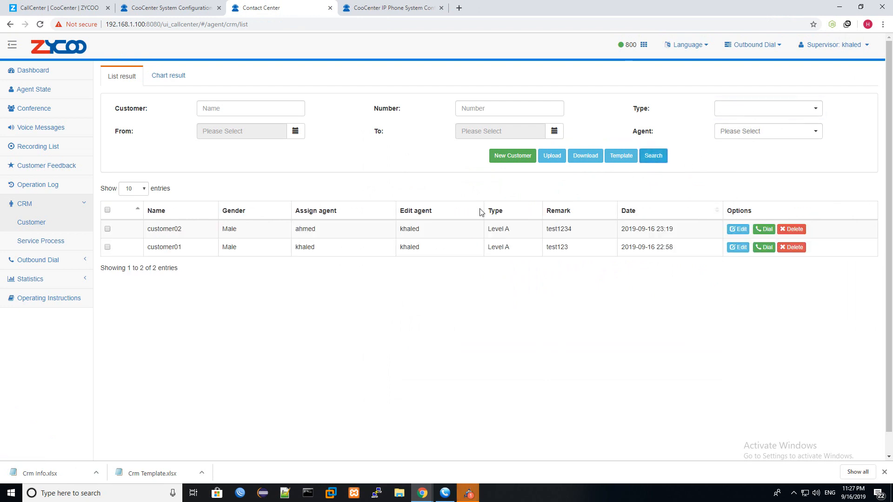
{"action": "left_click", "coordinate": [175, 85]}
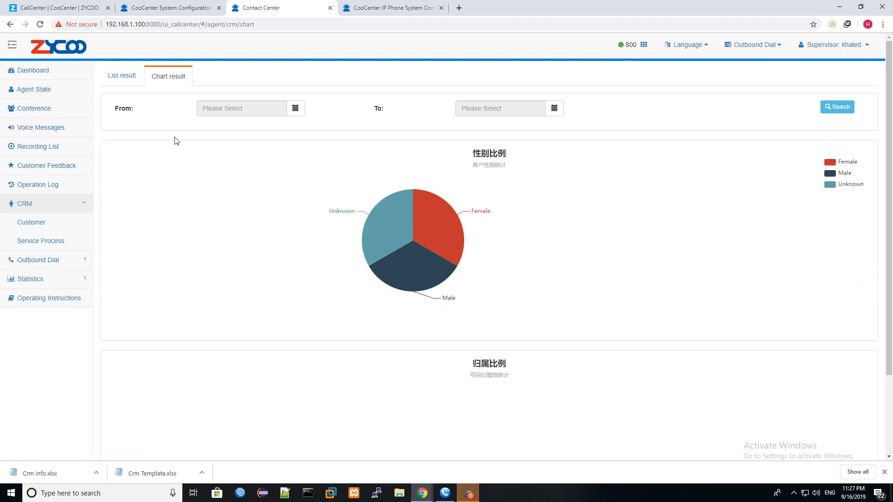
{"action": "left_click", "coordinate": [295, 109]}
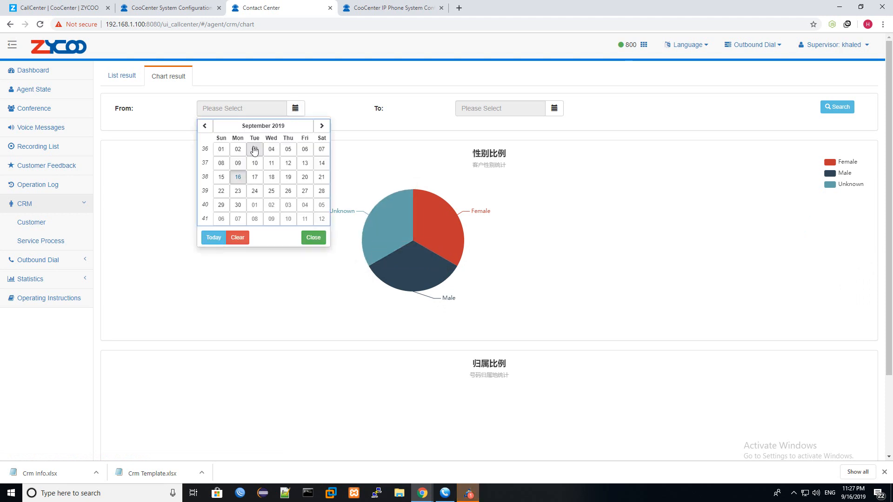
{"action": "left_click", "coordinate": [222, 148]}
{"action": "left_click", "coordinate": [839, 107]}
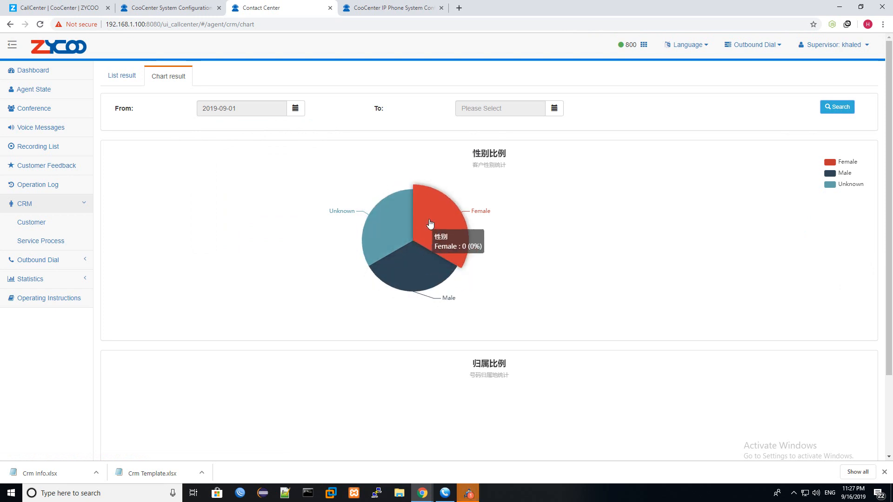
{"action": "left_click", "coordinate": [51, 221]}
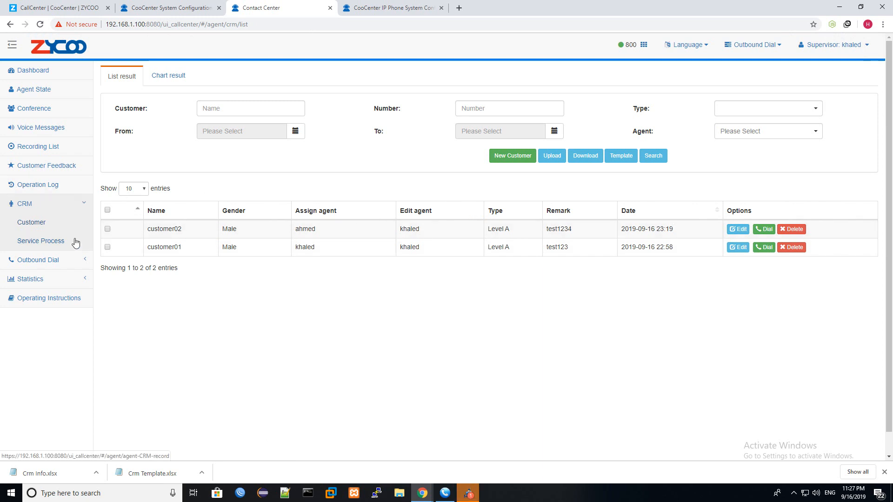
{"action": "left_click", "coordinate": [41, 241]}
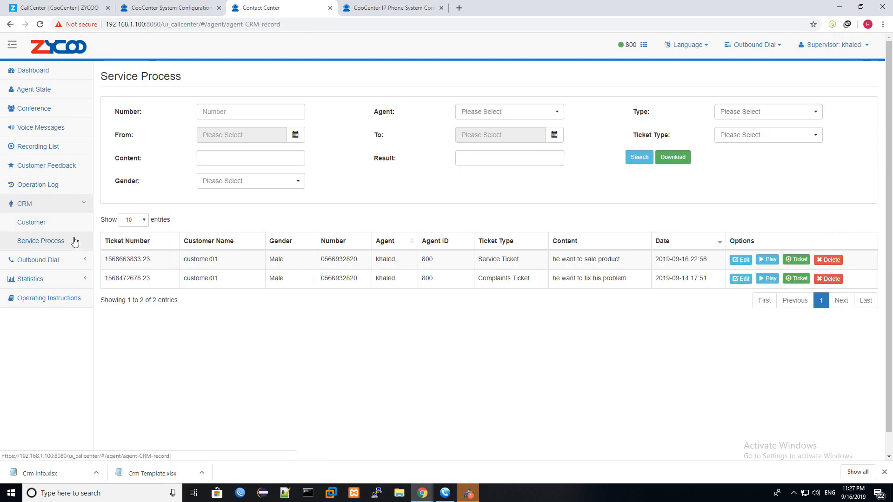
{"action": "left_click", "coordinate": [645, 49]}
{"action": "left_click", "coordinate": [627, 123]}
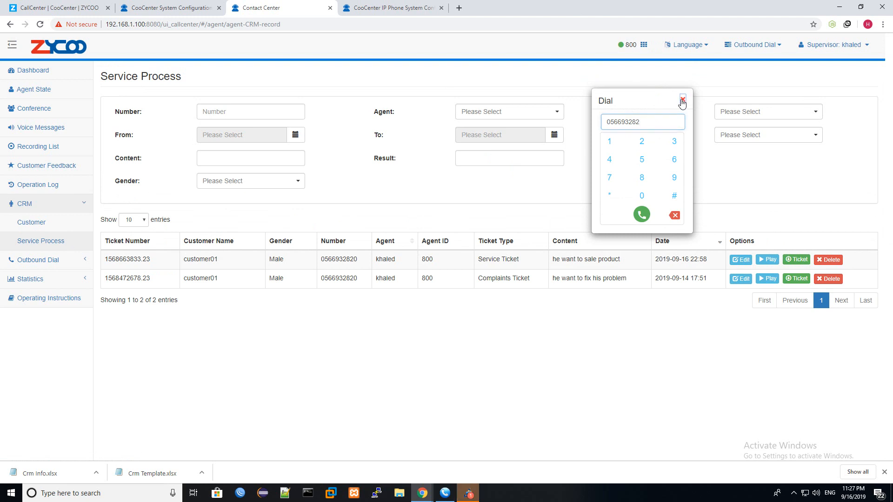
{"action": "left_click", "coordinate": [683, 101]}
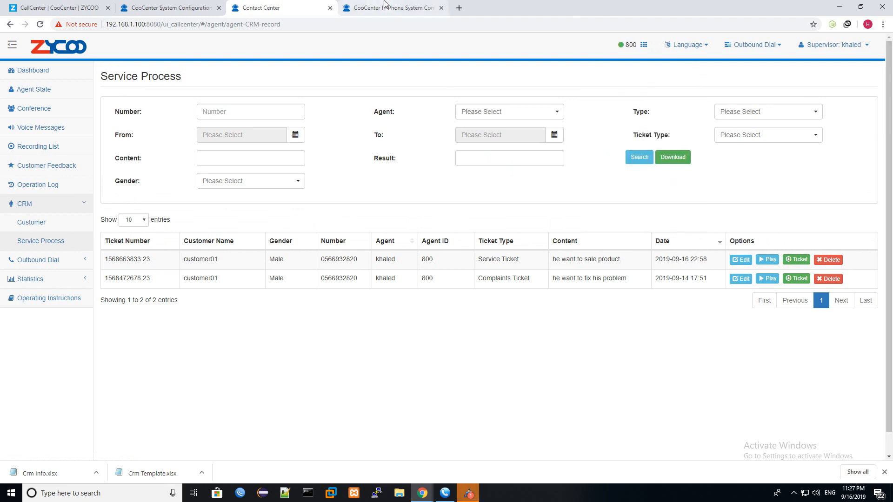
{"action": "left_click", "coordinate": [391, 7]}
{"action": "left_click", "coordinate": [205, 7]}
{"action": "left_click", "coordinate": [85, 3]}
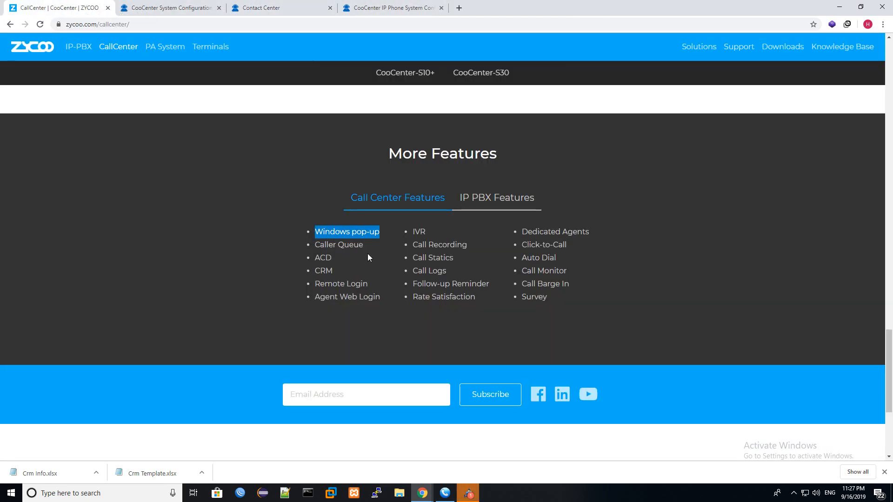
{"action": "scroll", "coordinate": [368, 253], "scroll_direction": "down", "scroll_amount": 1}
{"action": "left_click_drag", "start_coordinate": [567, 199], "coordinate": [521, 199]}
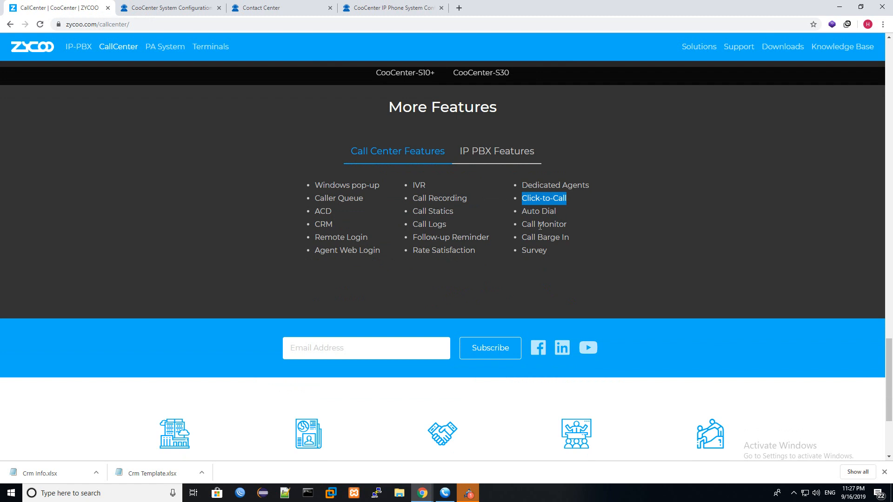
{"action": "left_click", "coordinate": [266, 5]}
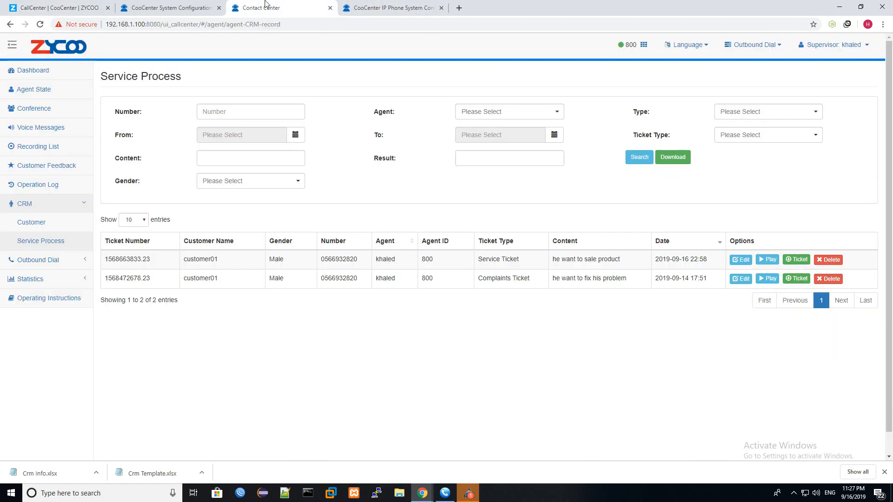
{"action": "left_click", "coordinate": [61, 224]}
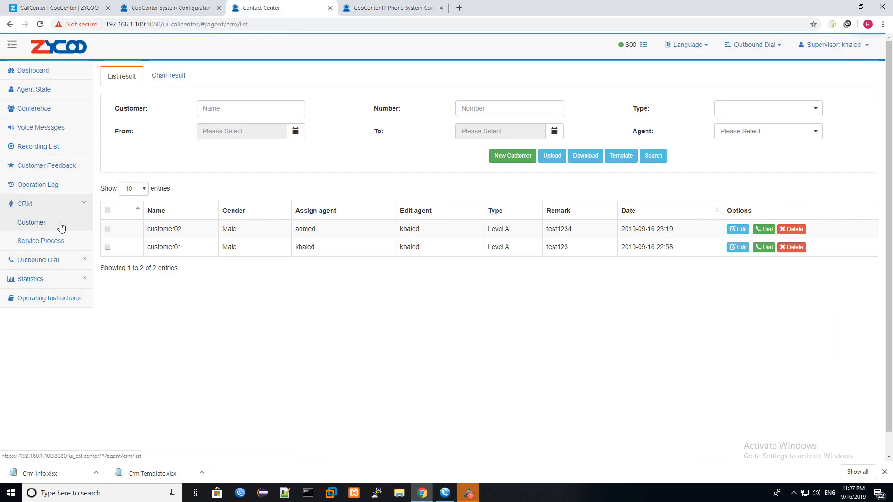
- Call customer01, answer on MicroSIP, and maximize the customer's CRM record popup
{"action": "double_click", "coordinate": [168, 250]}
{"action": "left_click", "coordinate": [615, 296]}
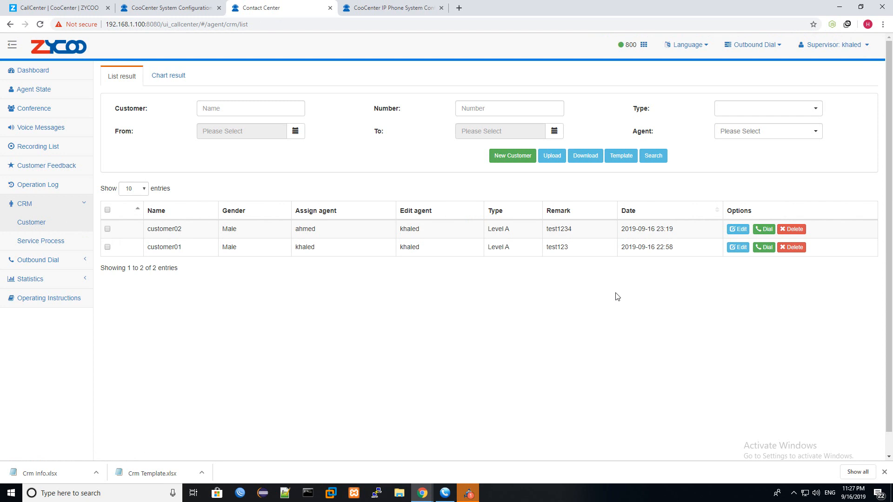
{"action": "left_click", "coordinate": [763, 248]}
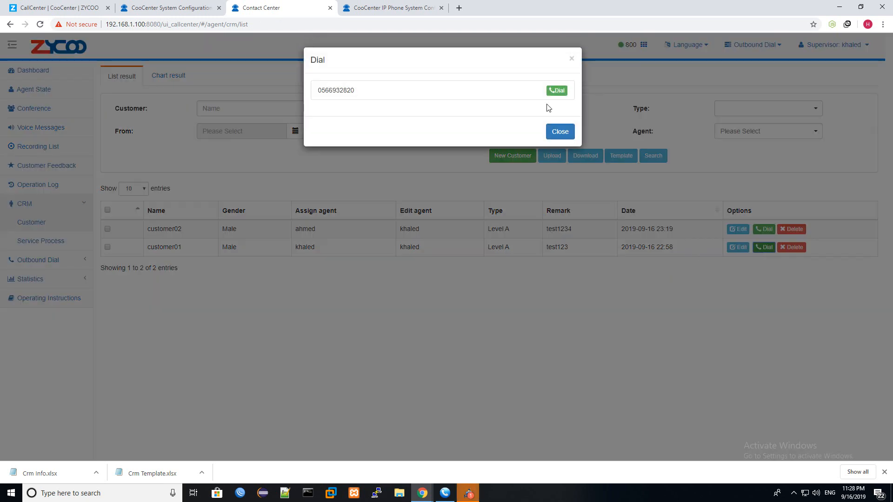
{"action": "left_click", "coordinate": [557, 90]}
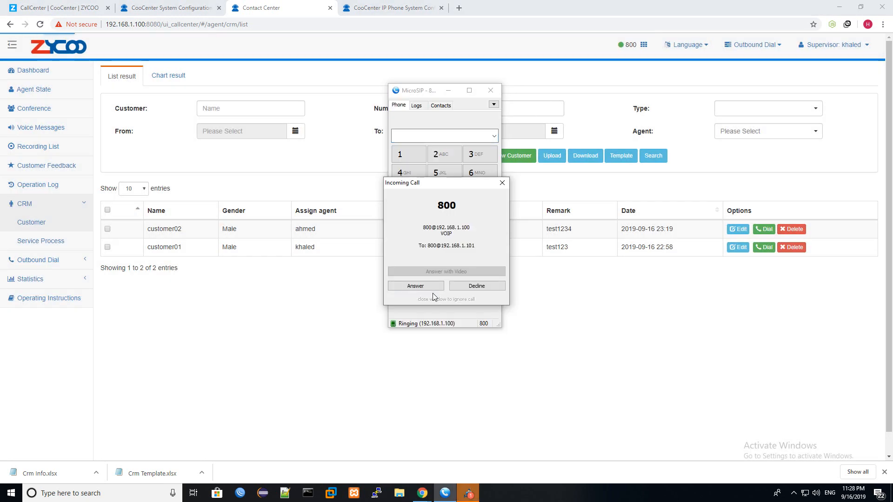
{"action": "left_click", "coordinate": [415, 286]}
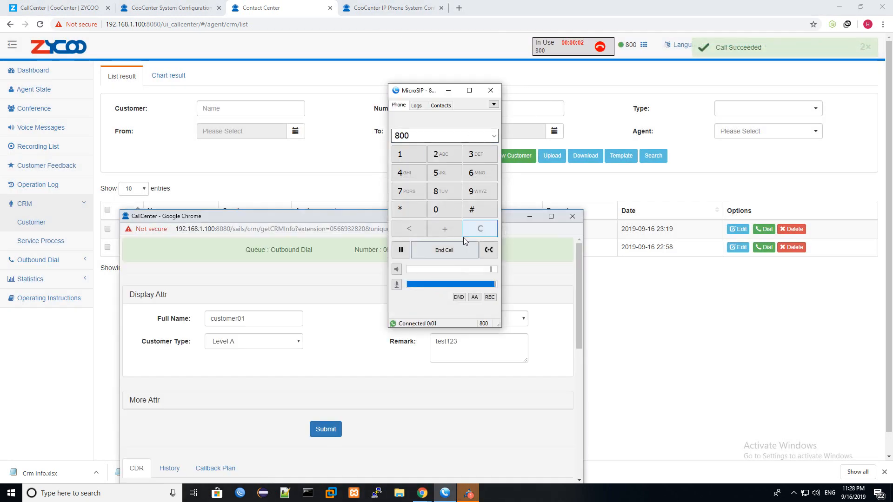
{"action": "left_click", "coordinate": [551, 216]}
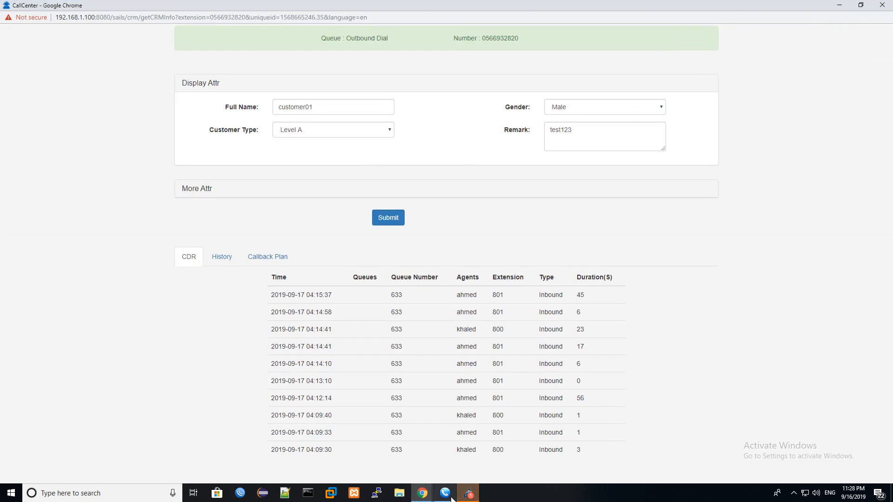
- Dismiss the softphone window and restore customer01's CRM record window
{"action": "left_click", "coordinate": [445, 493]}
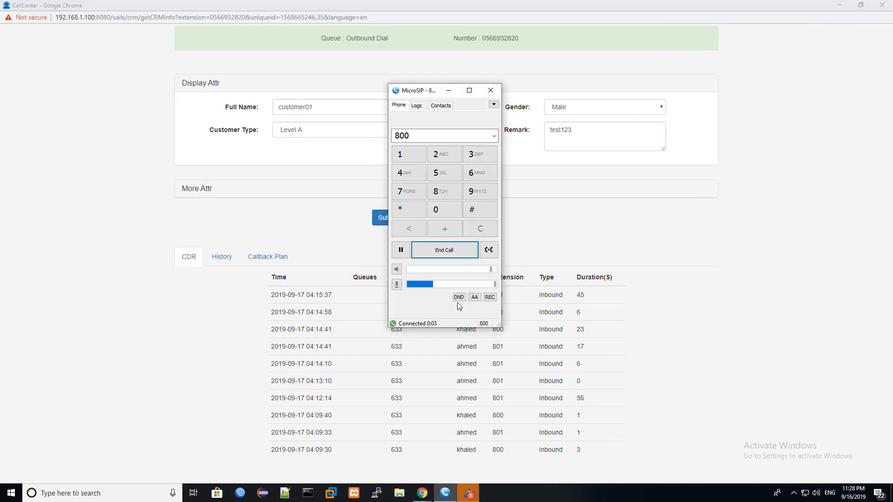
{"action": "left_click", "coordinate": [448, 91]}
{"action": "left_click", "coordinate": [839, 5]}
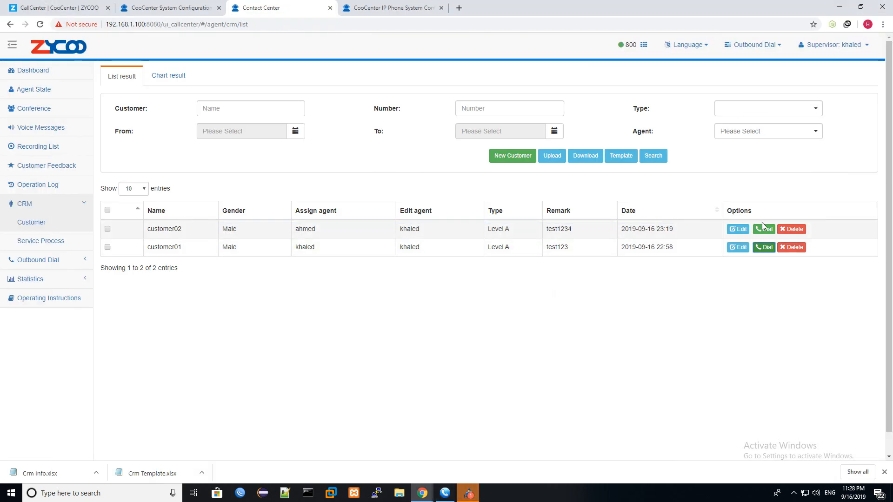
{"action": "left_click", "coordinate": [446, 493]}
{"action": "left_click", "coordinate": [421, 495]}
{"action": "mouse_move", "coordinate": [421, 493]}
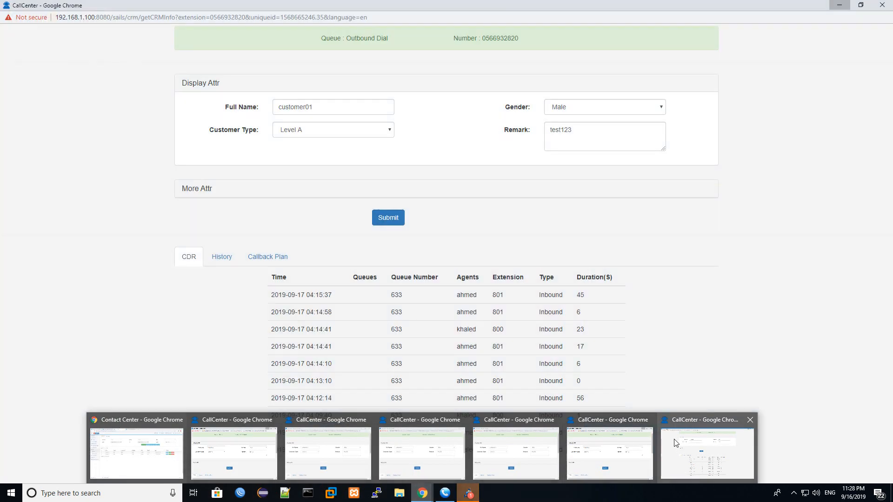
{"action": "left_click", "coordinate": [676, 443]}
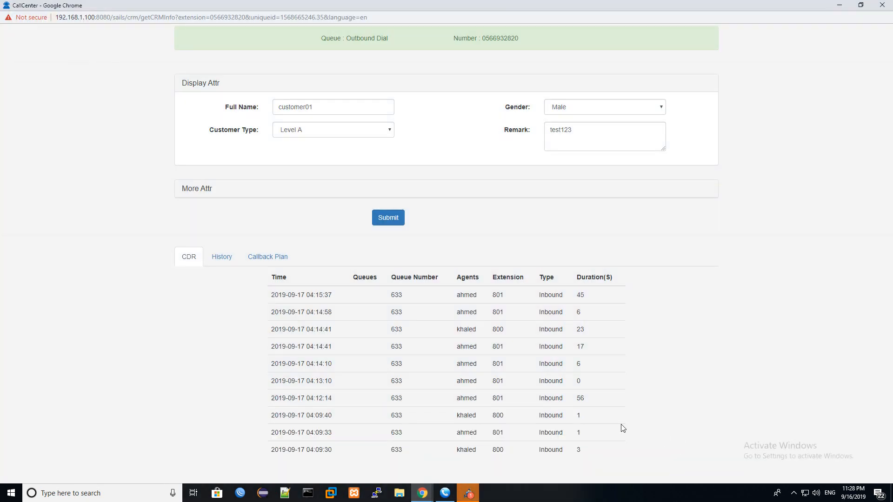
- Review customer01's ticket history and call detail records, down to the oldest inbound call
{"action": "left_click", "coordinate": [224, 256]}
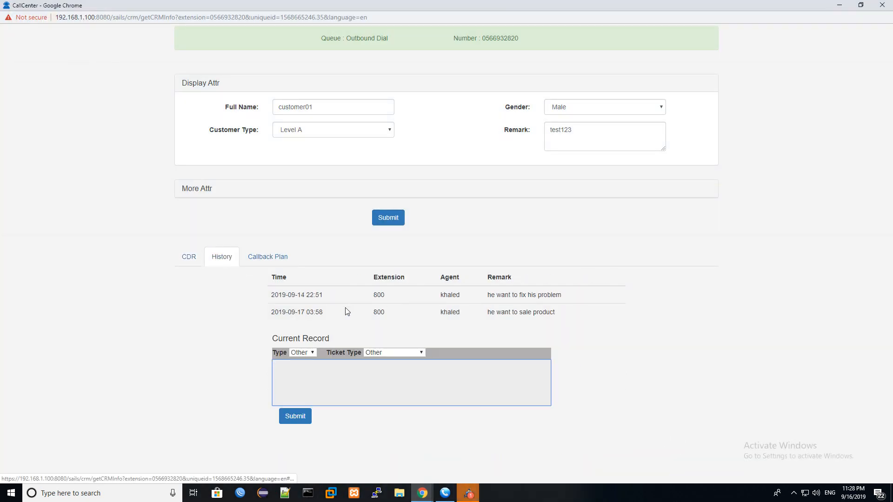
{"action": "left_click", "coordinate": [190, 258]}
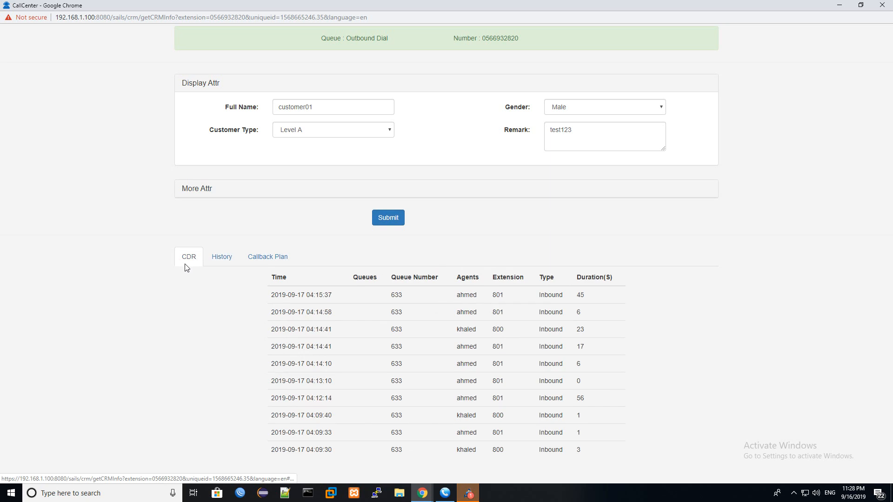
{"action": "left_click_drag", "start_coordinate": [271, 276], "coordinate": [517, 305]}
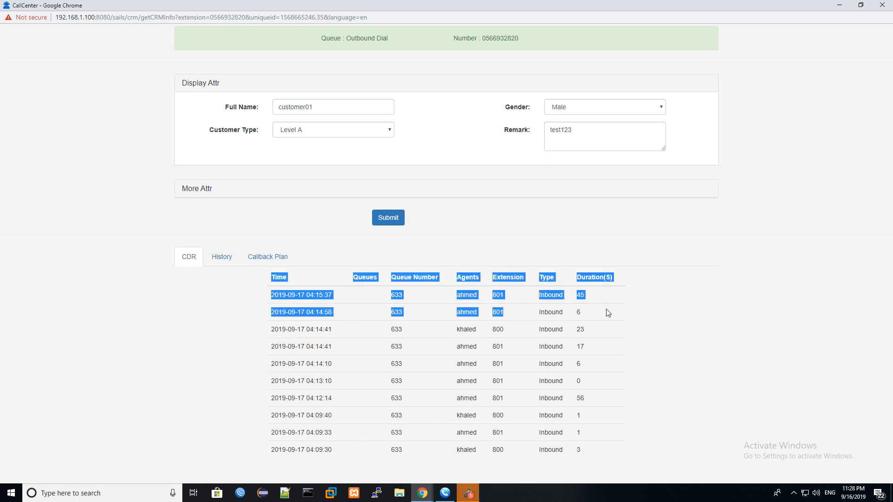
{"action": "left_click", "coordinate": [661, 306]}
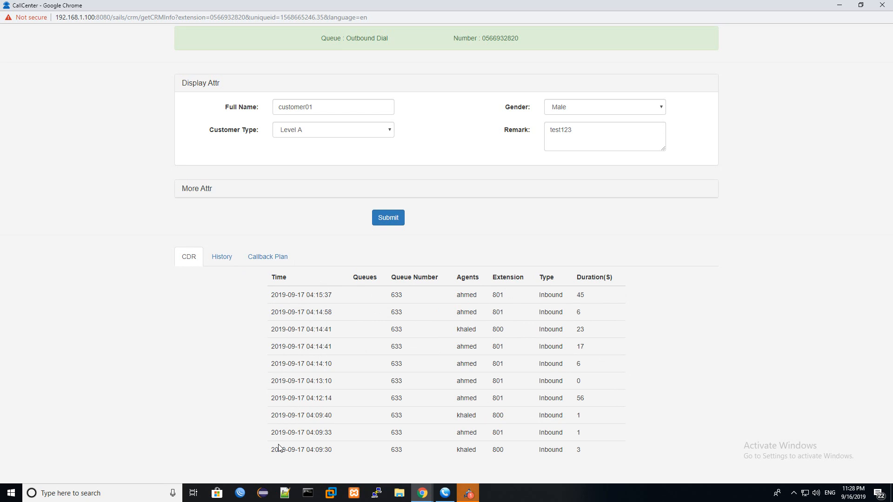
{"action": "left_click_drag", "start_coordinate": [278, 446], "coordinate": [459, 448]}
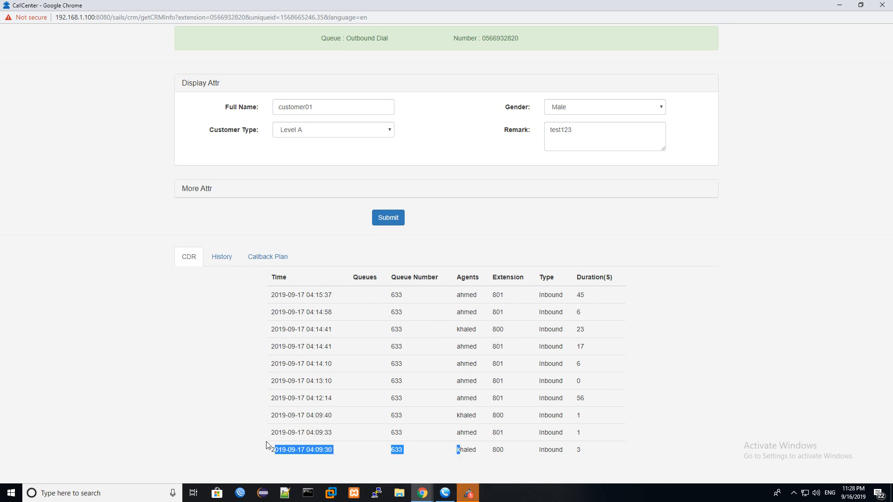
{"action": "double_click", "coordinate": [272, 450]}
{"action": "double_click", "coordinate": [470, 450]}
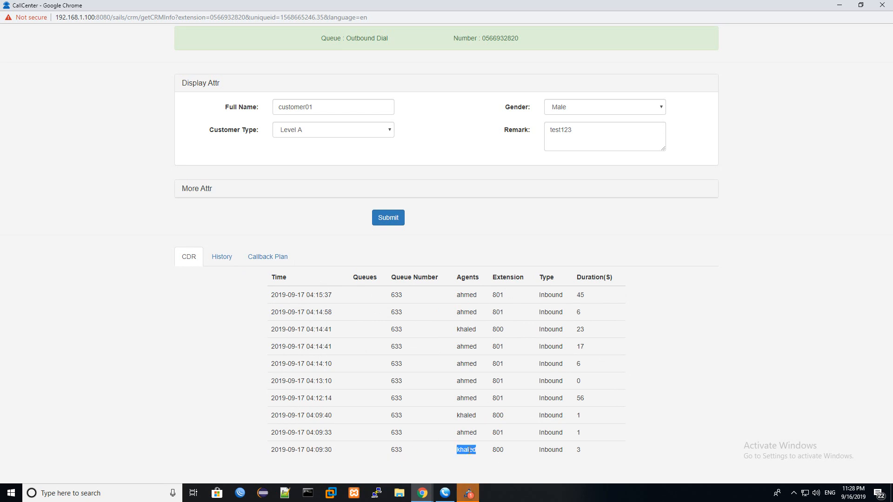
{"action": "double_click", "coordinate": [561, 450]}
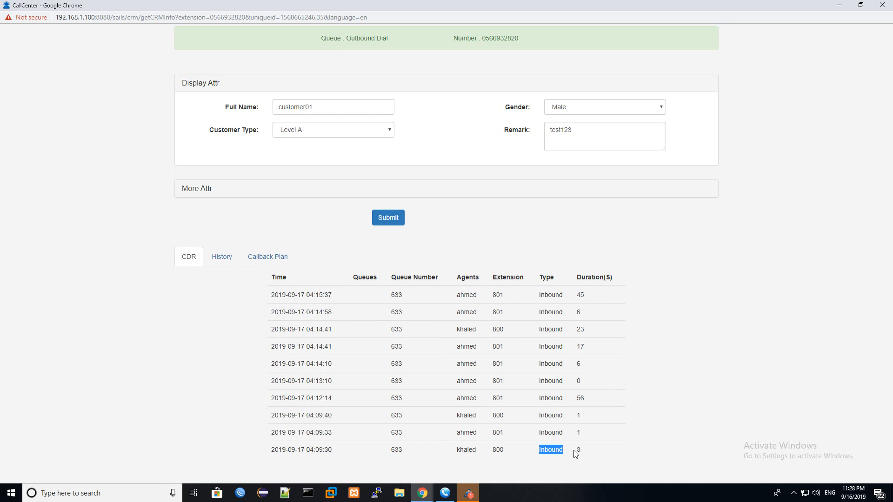
{"action": "double_click", "coordinate": [576, 452]}
- Review the call history entries and their remarks, such as 'he want to sale product'
{"action": "left_click", "coordinate": [223, 262]}
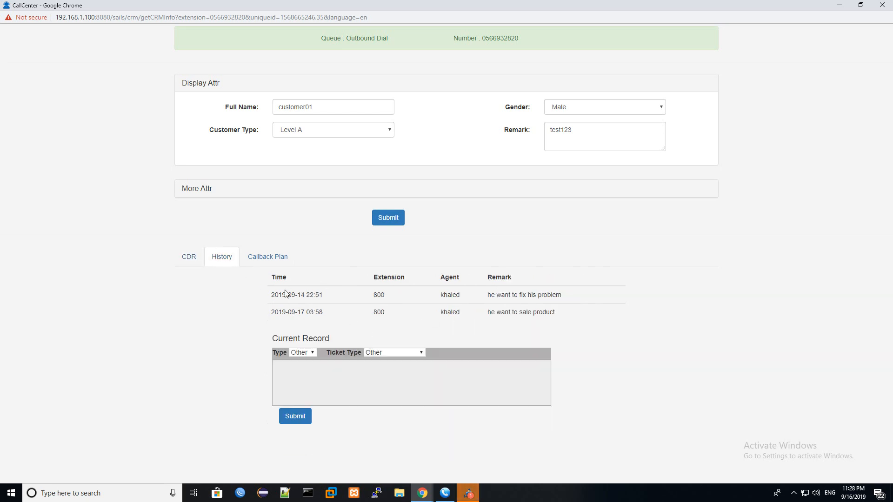
{"action": "left_click_drag", "start_coordinate": [275, 295], "coordinate": [480, 299]}
{"action": "left_click_drag", "start_coordinate": [534, 298], "coordinate": [539, 297]}
{"action": "double_click", "coordinate": [549, 295]}
{"action": "left_click_drag", "start_coordinate": [275, 311], "coordinate": [412, 314]}
{"action": "double_click", "coordinate": [504, 312]}
{"action": "triple_click", "coordinate": [505, 312]}
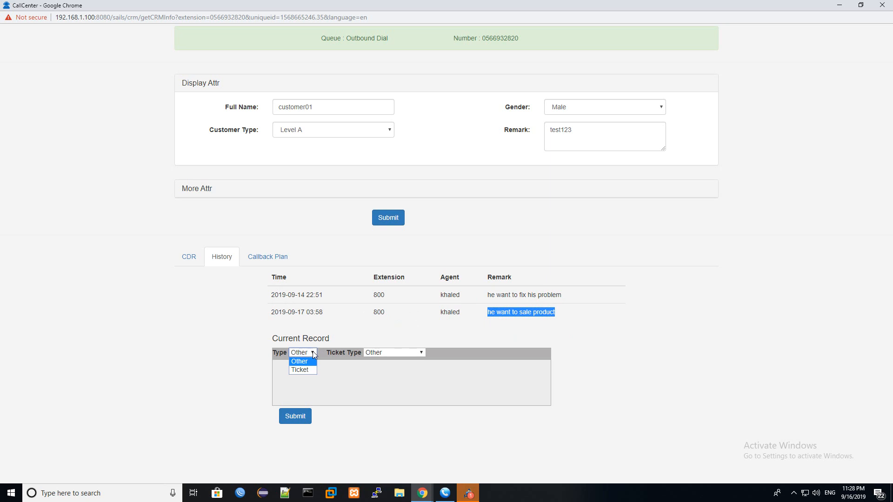
- Set the current record type to Ticket and minimize the call popup
{"action": "left_click", "coordinate": [305, 369]}
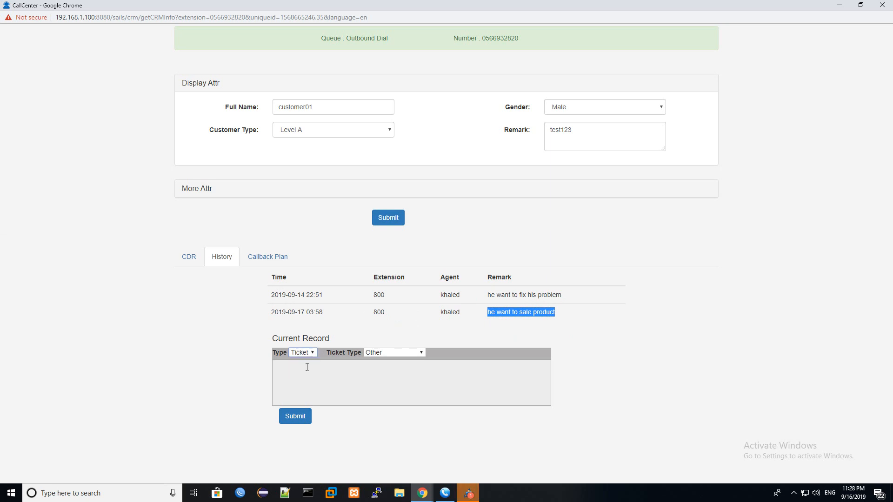
{"action": "left_click", "coordinate": [387, 353]}
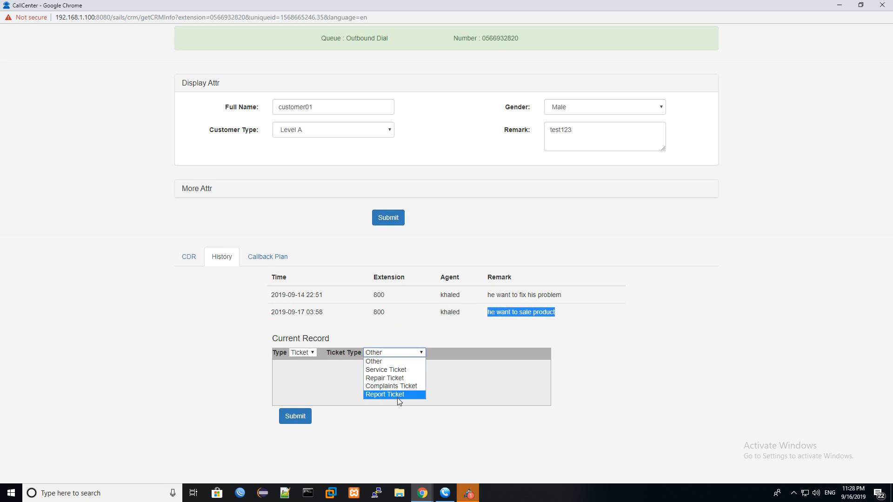
{"action": "left_click", "coordinate": [303, 354]}
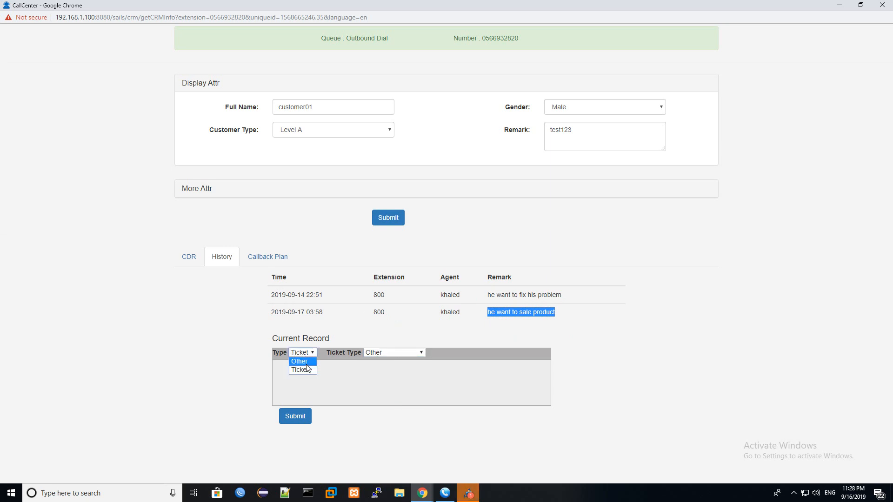
{"action": "left_click", "coordinate": [306, 370]}
{"action": "left_click", "coordinate": [350, 378]}
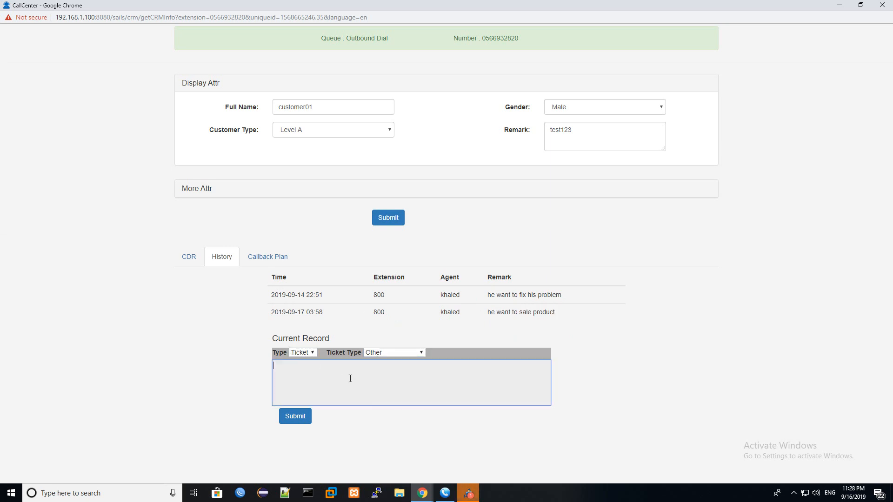
{"action": "left_click", "coordinate": [841, 6]}
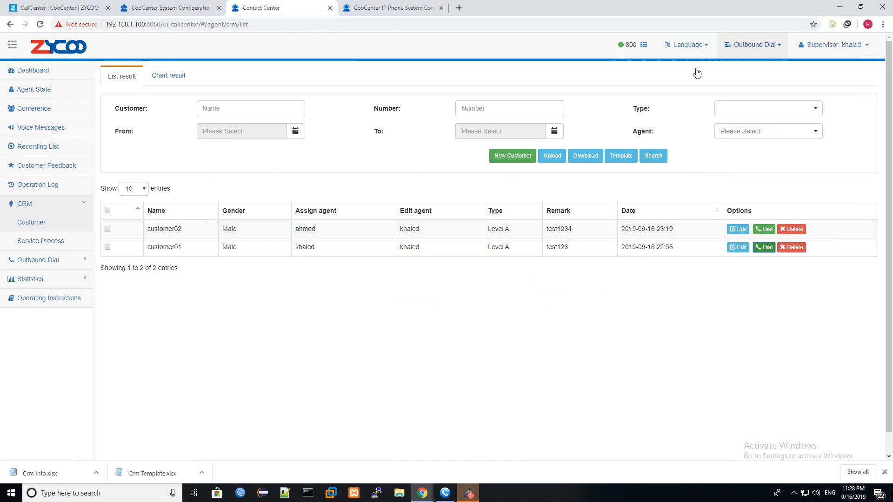
- Open CRM > Service Process and look through the CallCenter popup and other Chrome tabs
{"action": "left_click", "coordinate": [65, 244]}
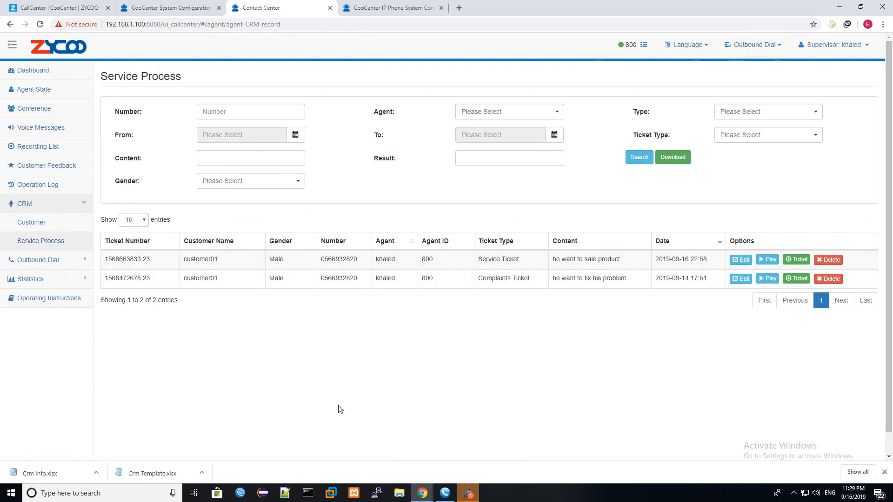
{"action": "mouse_move", "coordinate": [422, 493]}
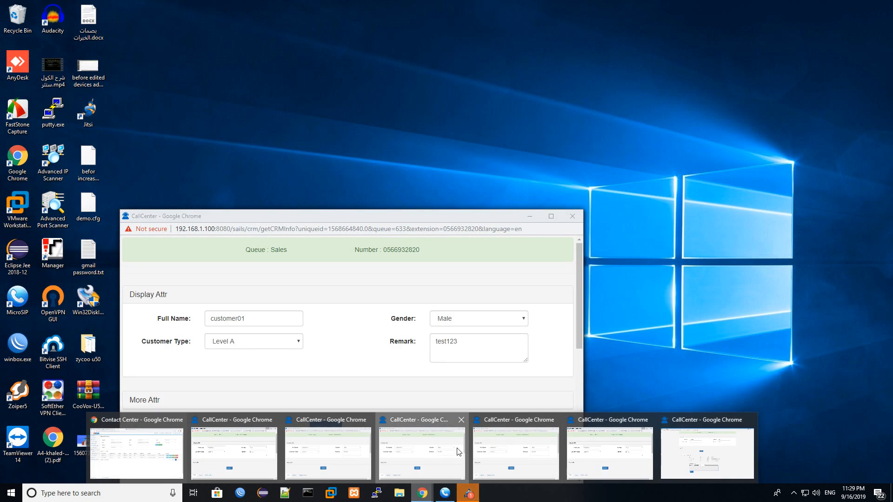
{"action": "left_click", "coordinate": [432, 452]}
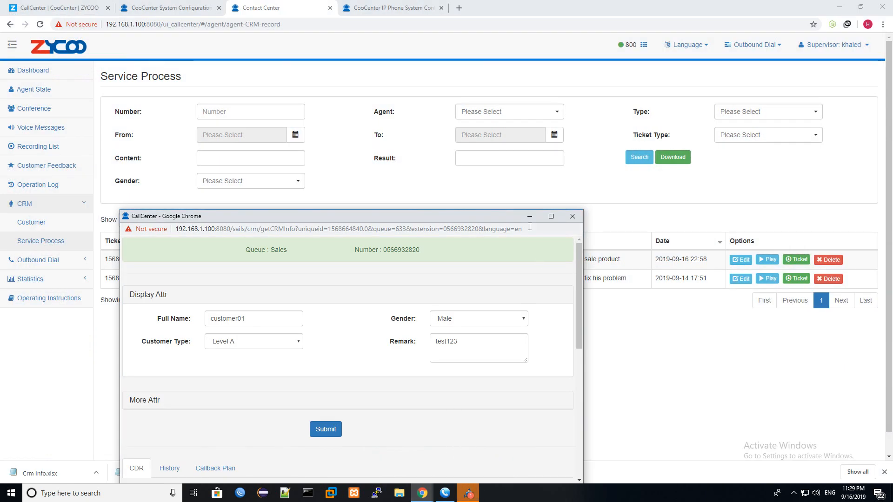
{"action": "left_click", "coordinate": [368, 7]}
{"action": "left_click", "coordinate": [200, 7]}
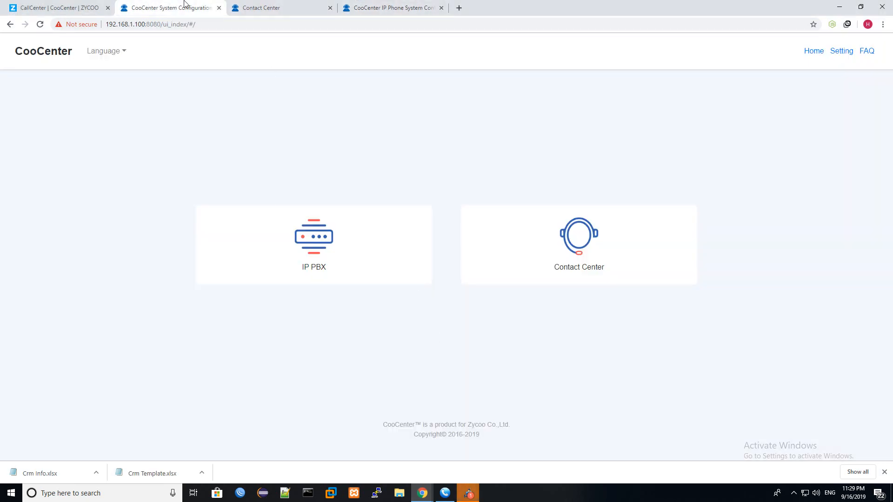
{"action": "left_click", "coordinate": [91, 6]}
- Read the Follow-up Reminder feature, return to Service Process, and close all Chrome windows
{"action": "left_click_drag", "start_coordinate": [486, 238], "coordinate": [426, 243]}
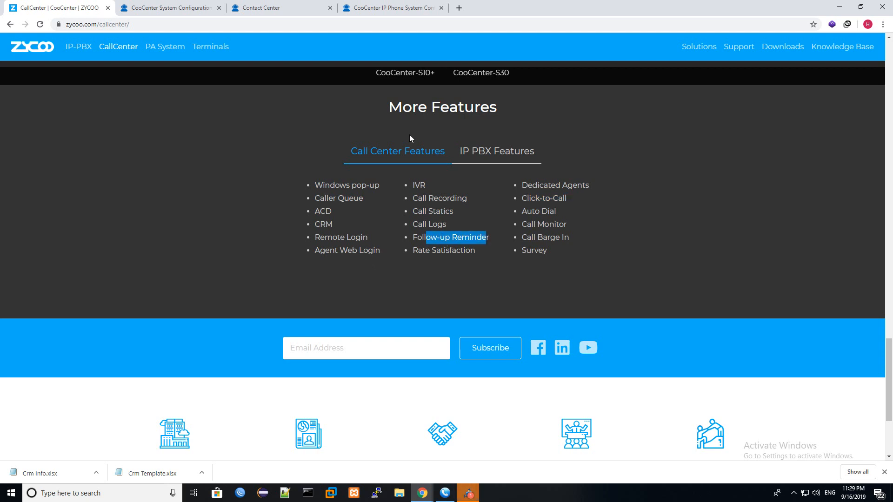
{"action": "left_click", "coordinate": [286, 7]}
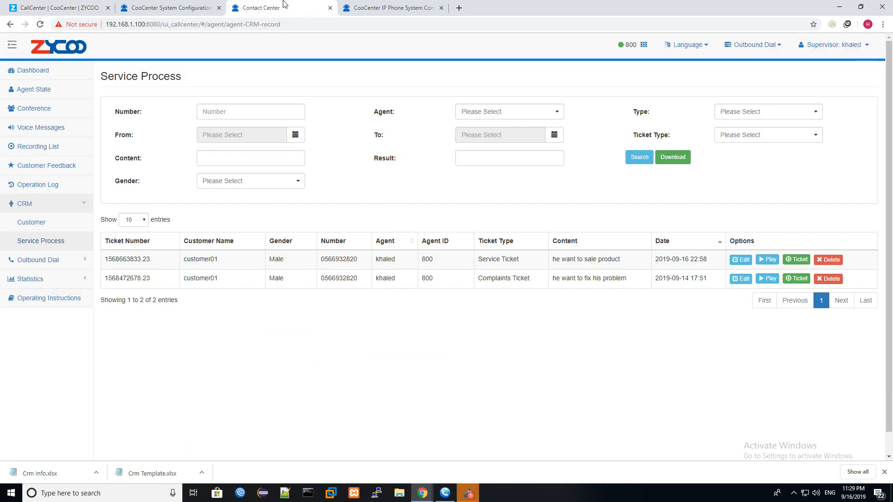
{"action": "right_click", "coordinate": [422, 495]}
{"action": "left_click", "coordinate": [421, 478]}
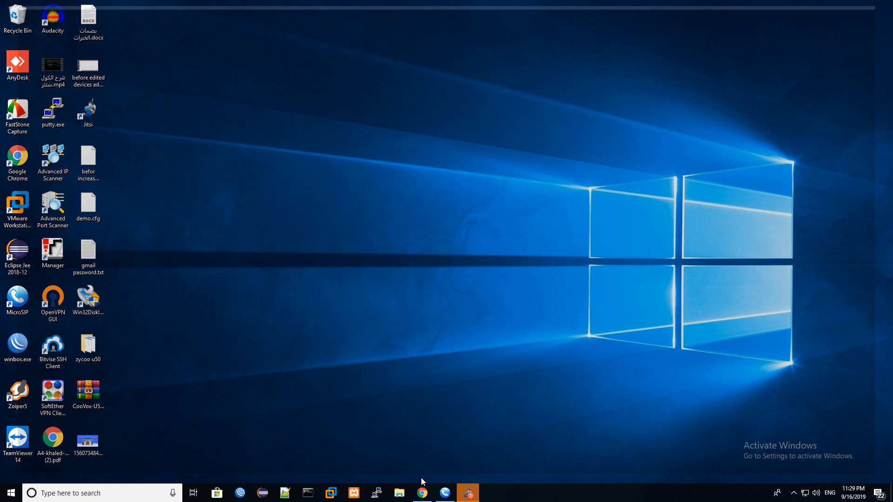
- Relaunch Chrome from the taskbar
{"action": "left_click", "coordinate": [421, 492]}
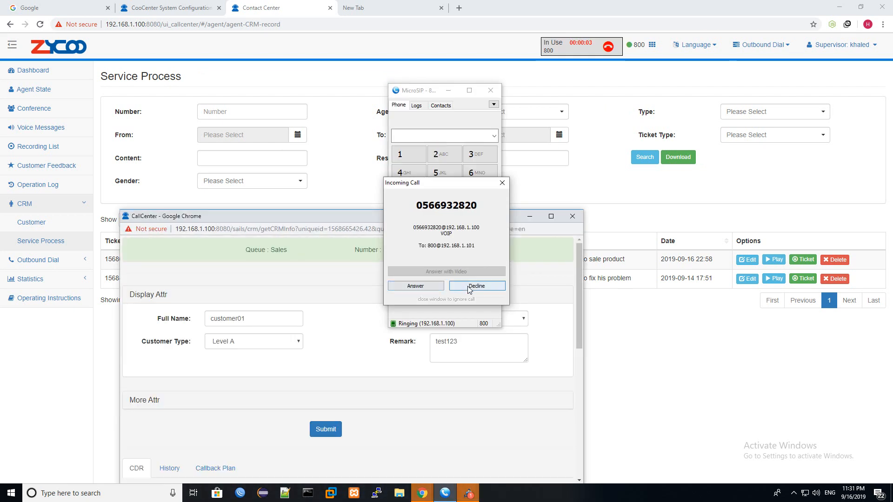
- Answer and end customer01's incoming call, then maximize the CallCenter popup
{"action": "left_click", "coordinate": [429, 286]}
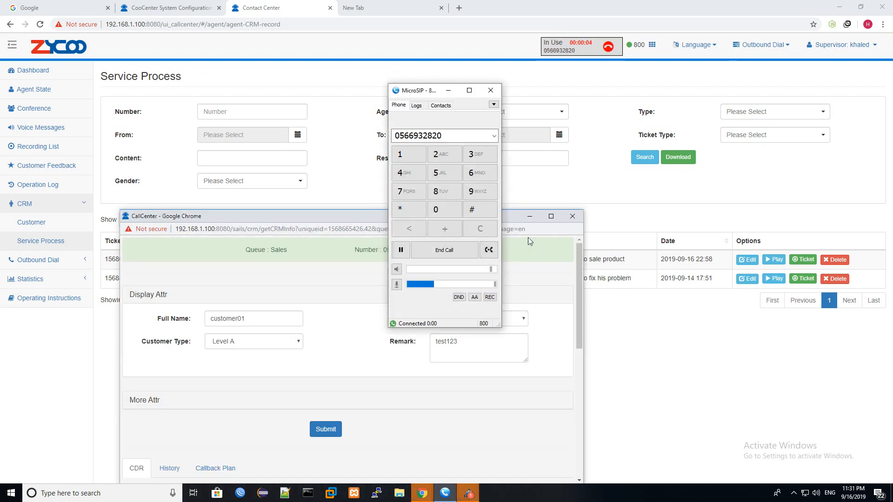
{"action": "left_click", "coordinate": [456, 255]}
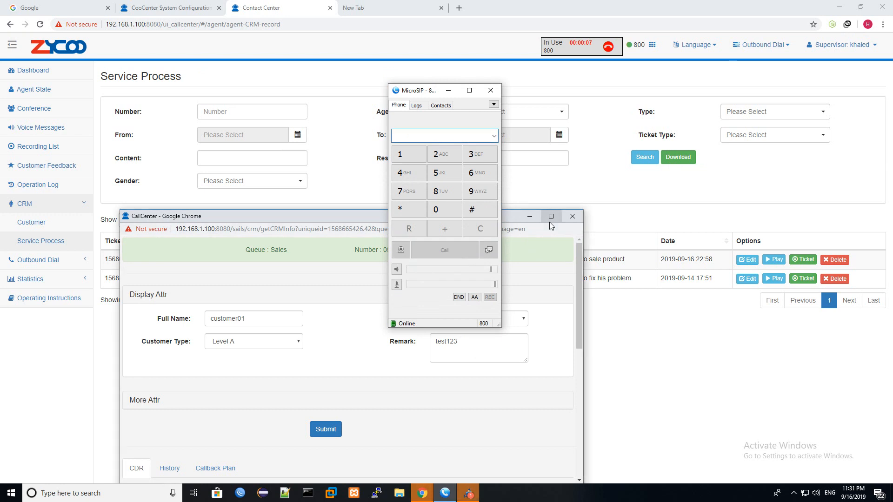
{"action": "left_click", "coordinate": [550, 224]}
{"action": "left_click", "coordinate": [549, 221]}
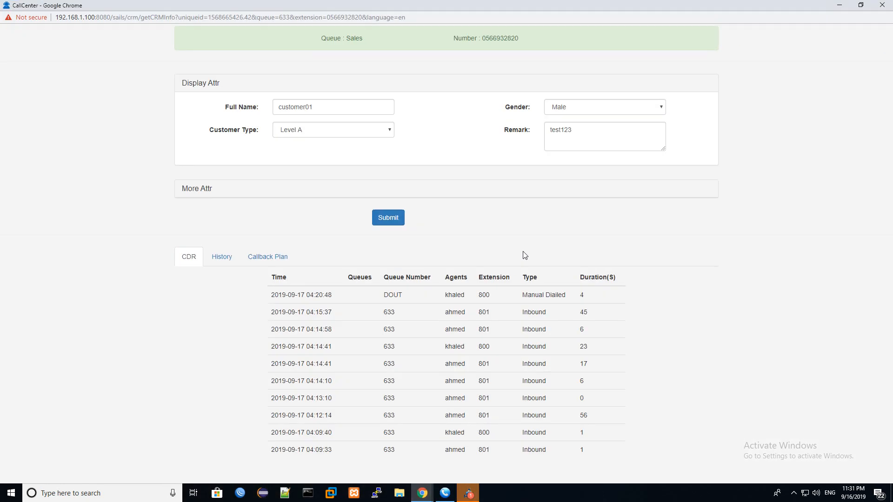
- Check the Callback Plan form, minimize the popup, and return to System Configuration
{"action": "left_click", "coordinate": [272, 262]}
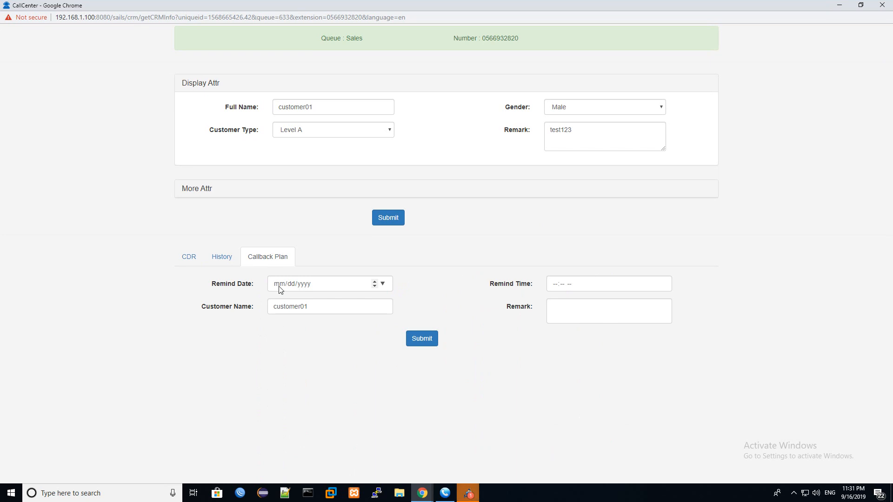
{"action": "left_click", "coordinate": [839, 6]}
{"action": "left_click", "coordinate": [189, 3]}
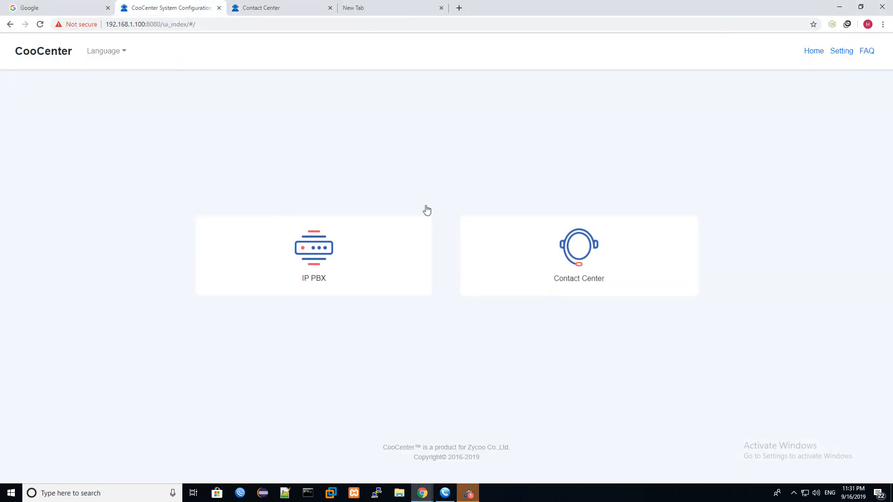
- Log into the IP PBX as admin and read the current time on the system info page
{"action": "left_click", "coordinate": [312, 247]}
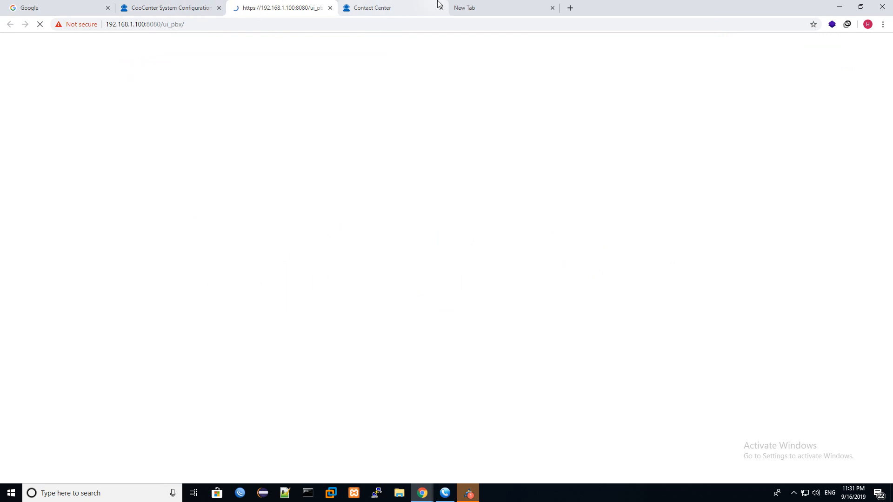
{"action": "left_click", "coordinate": [553, 7]}
{"action": "type", "text": "admin"}
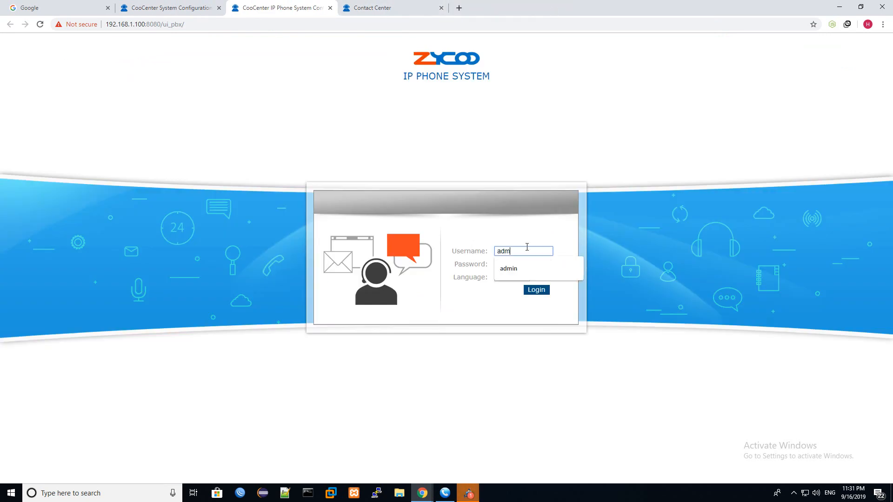
{"action": "key", "text": "Tab"}
{"action": "key", "text": "Return"}
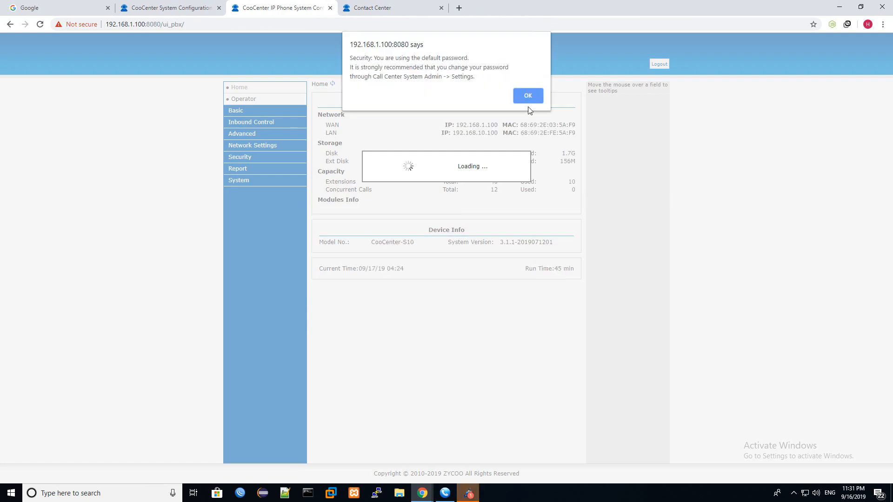
{"action": "left_click", "coordinate": [527, 95]}
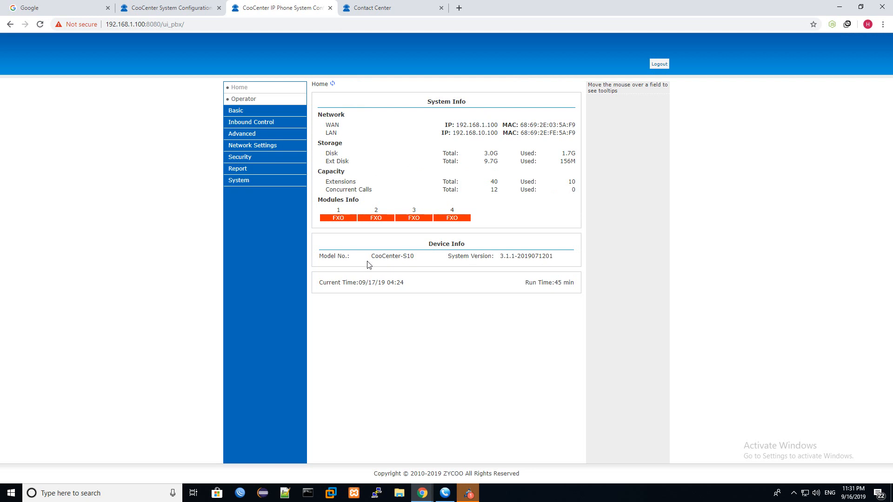
{"action": "left_click_drag", "start_coordinate": [322, 282], "coordinate": [416, 285]}
{"action": "double_click", "coordinate": [400, 282]}
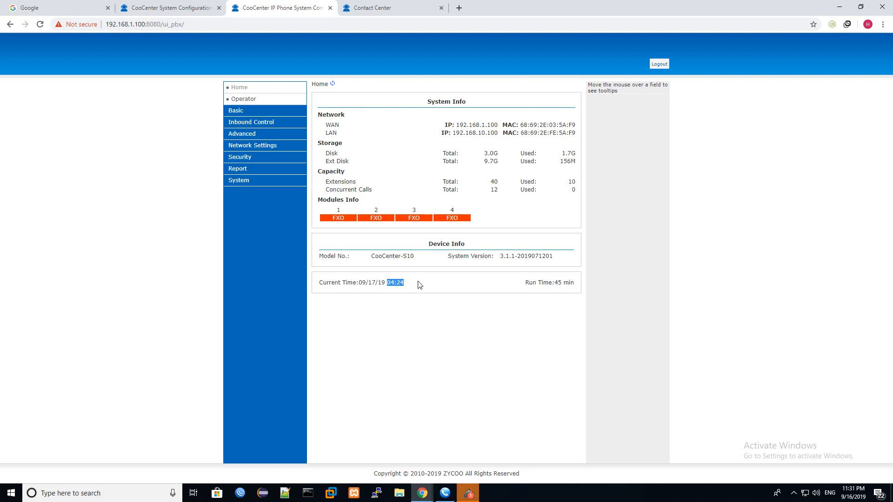
- Visit System > Time Settings and Operator, recheck the current time, then return to Contact Center
{"action": "left_click", "coordinate": [248, 182]}
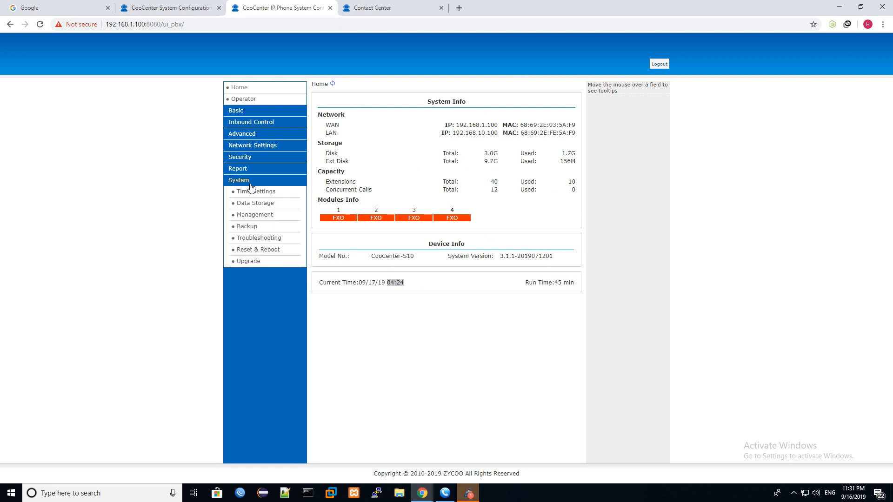
{"action": "left_click", "coordinate": [254, 193]}
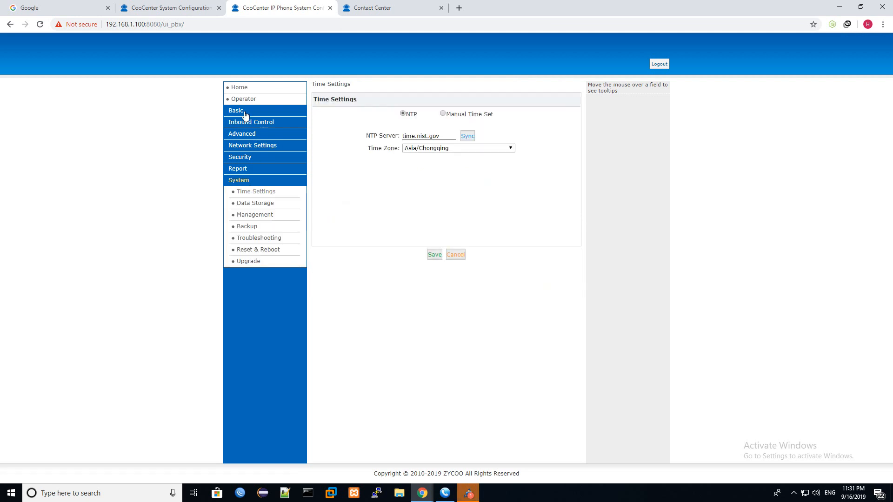
{"action": "left_click", "coordinate": [242, 98]}
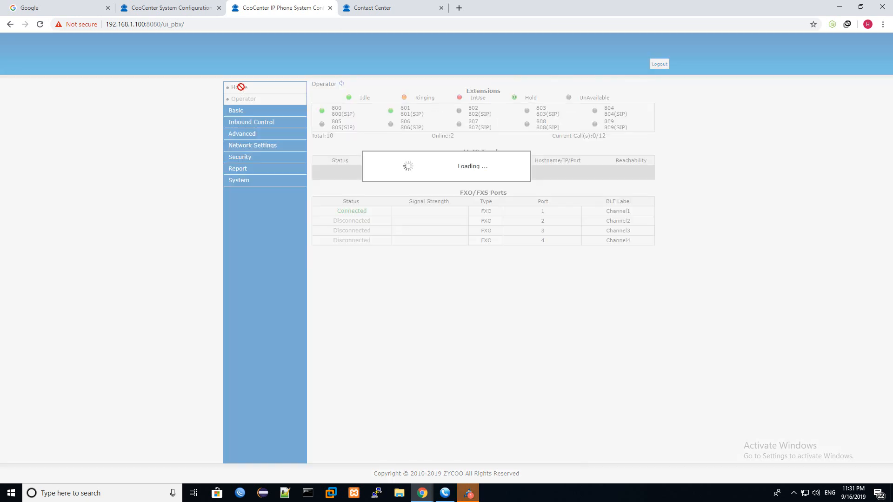
{"action": "left_click", "coordinate": [239, 88]}
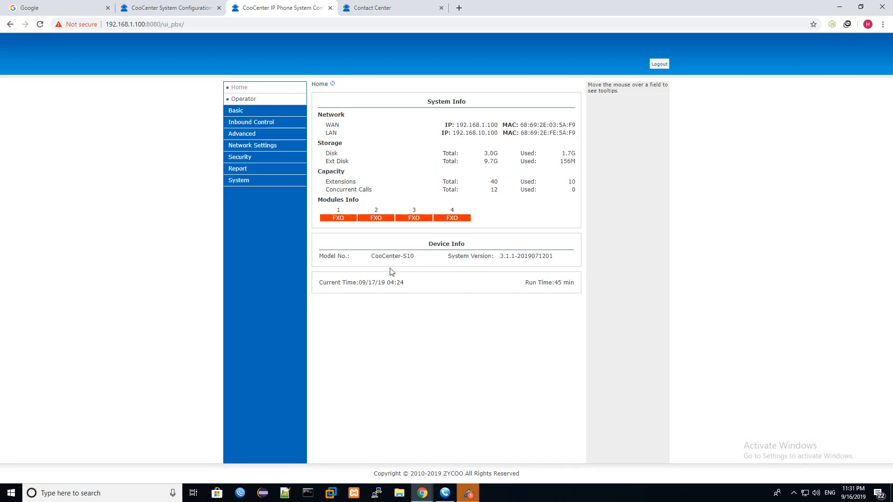
{"action": "left_click_drag", "start_coordinate": [386, 283], "coordinate": [402, 284]}
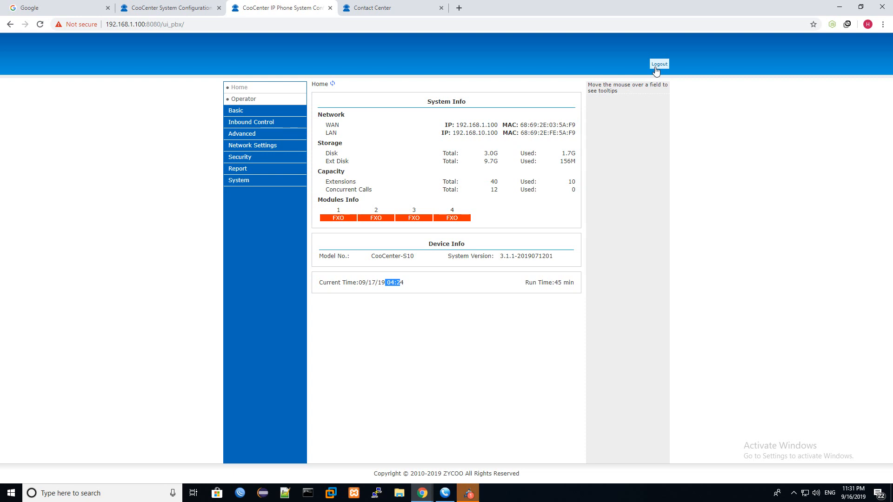
{"action": "left_click", "coordinate": [145, 8]}
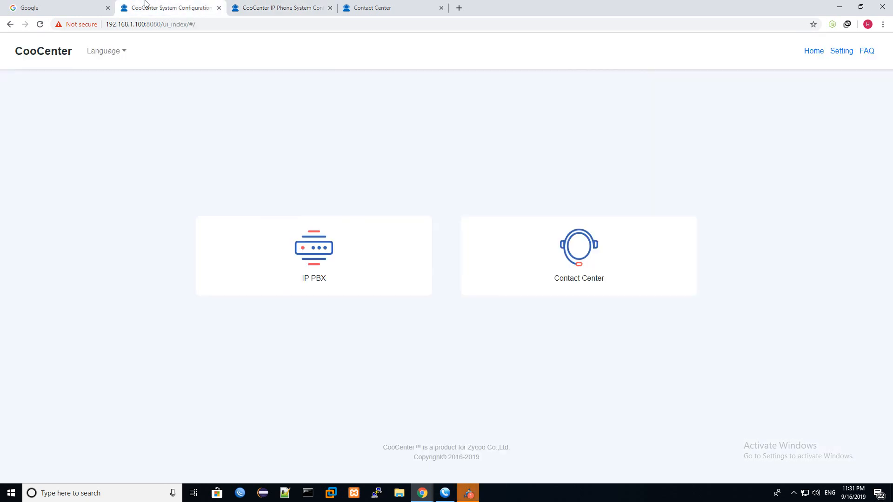
{"action": "left_click", "coordinate": [383, 5]}
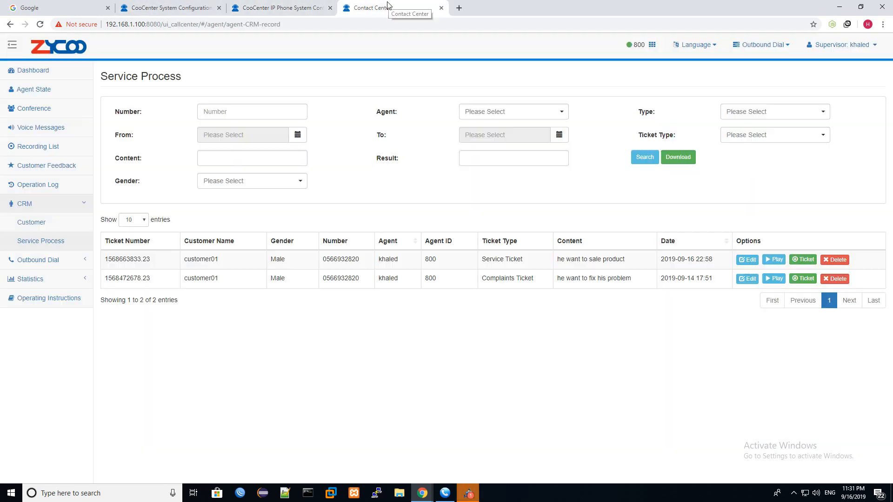
{"action": "left_click", "coordinate": [410, 493]}
- Bring up the Callback Plan form and set the Remind Date to 09/17/2019
{"action": "left_click", "coordinate": [421, 496]}
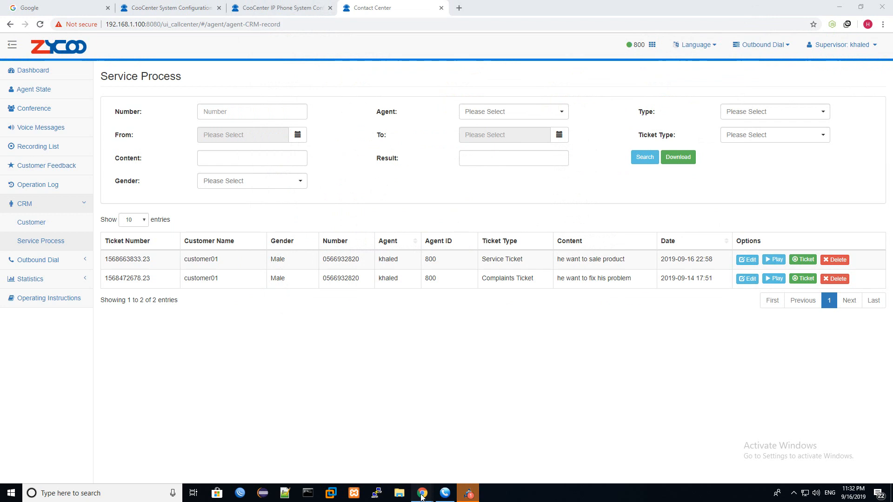
{"action": "left_click", "coordinate": [446, 454]}
{"action": "left_click", "coordinate": [280, 284]}
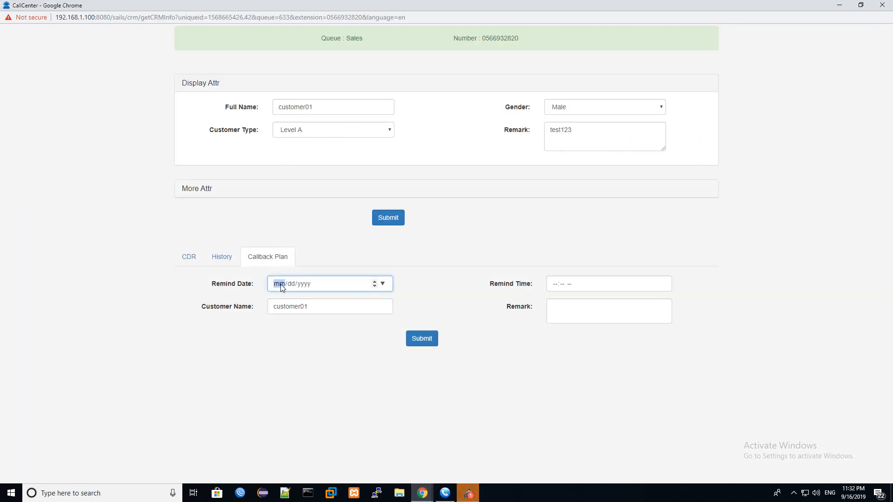
{"action": "left_click", "coordinate": [375, 282]}
{"action": "left_click", "coordinate": [292, 285]}
{"action": "left_click", "coordinate": [375, 281]}
{"action": "left_click", "coordinate": [375, 282]}
{"action": "left_click", "coordinate": [375, 283]}
{"action": "left_click", "coordinate": [375, 283]}
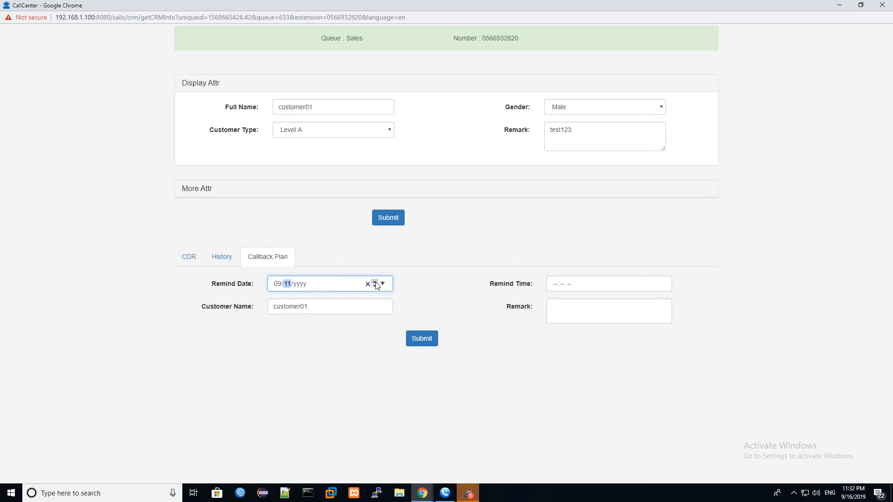
{"action": "left_click", "coordinate": [375, 283]}
{"action": "left_click", "coordinate": [376, 283]}
{"action": "key", "text": "Right"}
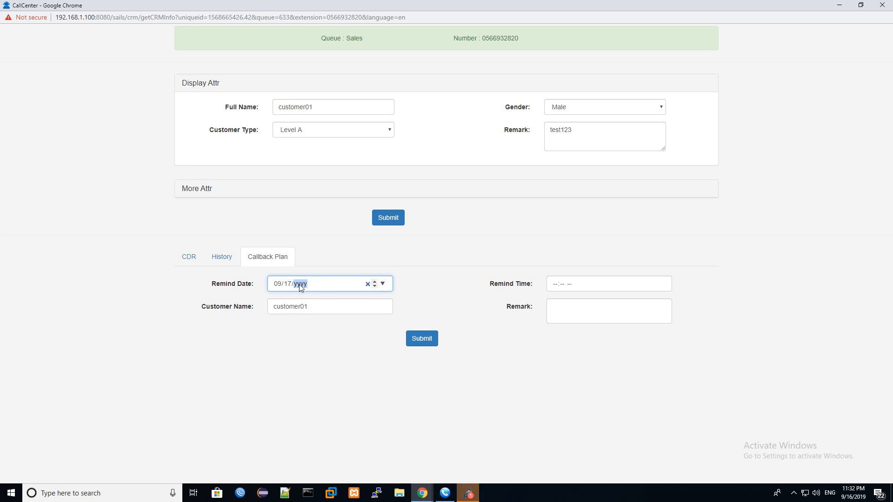
{"action": "left_click", "coordinate": [375, 282]}
- Write the reminder remark and enter 04:25 as the reminder time
{"action": "left_click", "coordinate": [579, 307]}
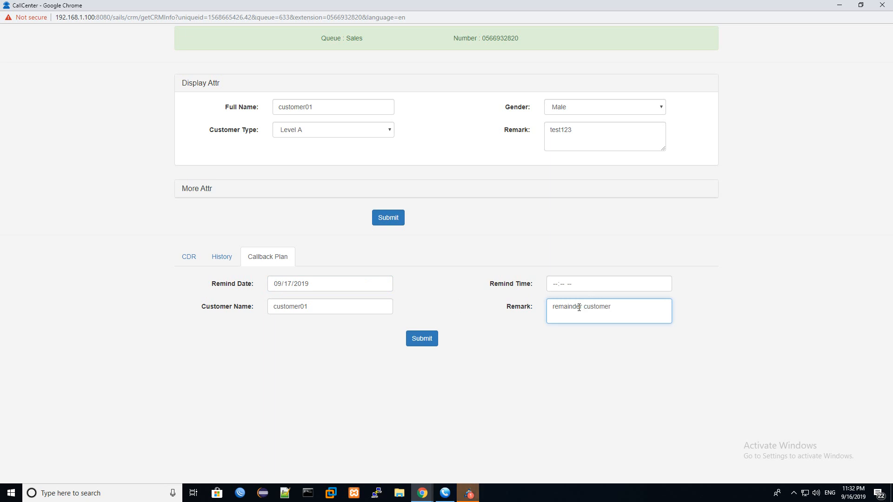
{"action": "left_click", "coordinate": [563, 285]}
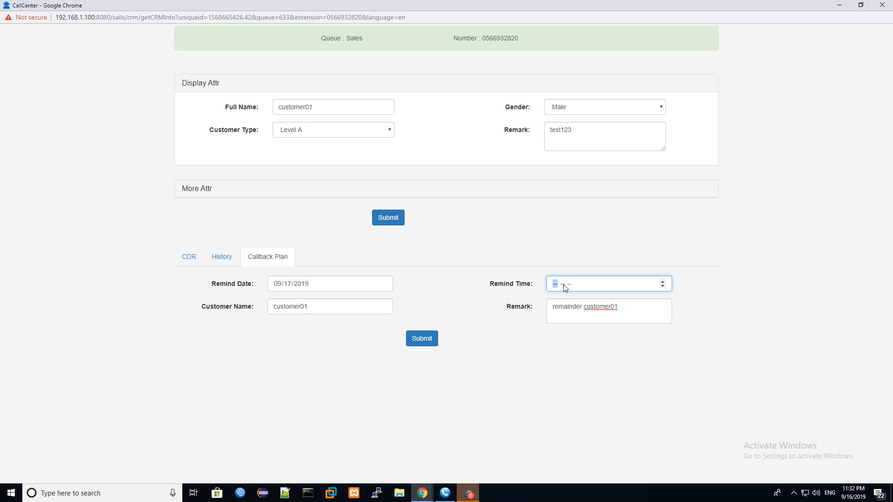
{"action": "left_click", "coordinate": [662, 282]}
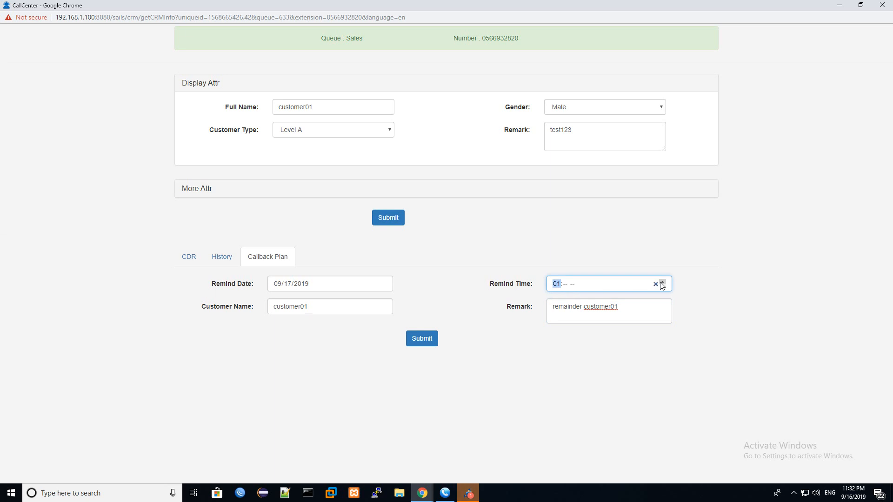
{"action": "left_click", "coordinate": [565, 285]}
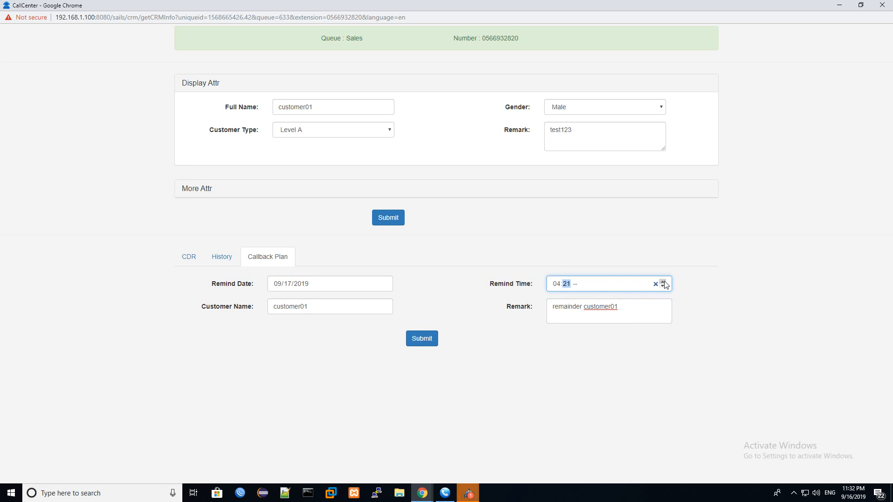
{"action": "type", "text": "25"}
{"action": "type", "text": "a"}
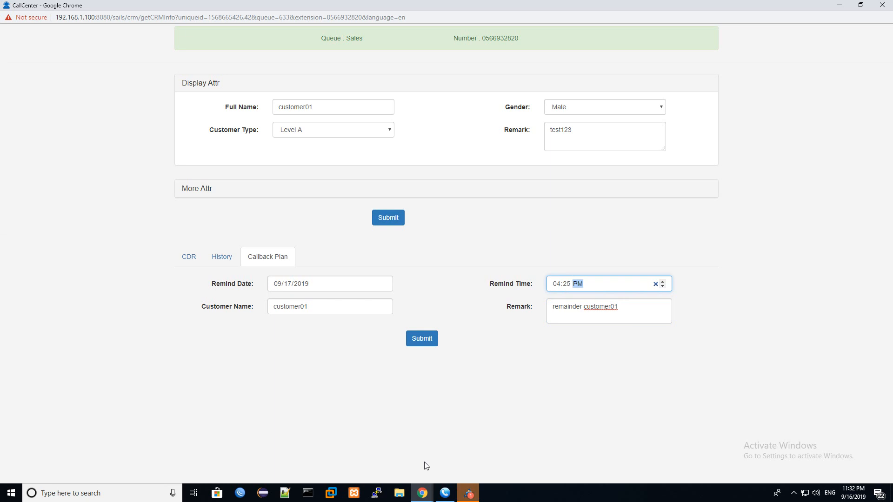
- Check the PBX's current time, 04:25, then return to the callback form
{"action": "left_click", "coordinate": [422, 493]}
{"action": "left_click", "coordinate": [392, 446]}
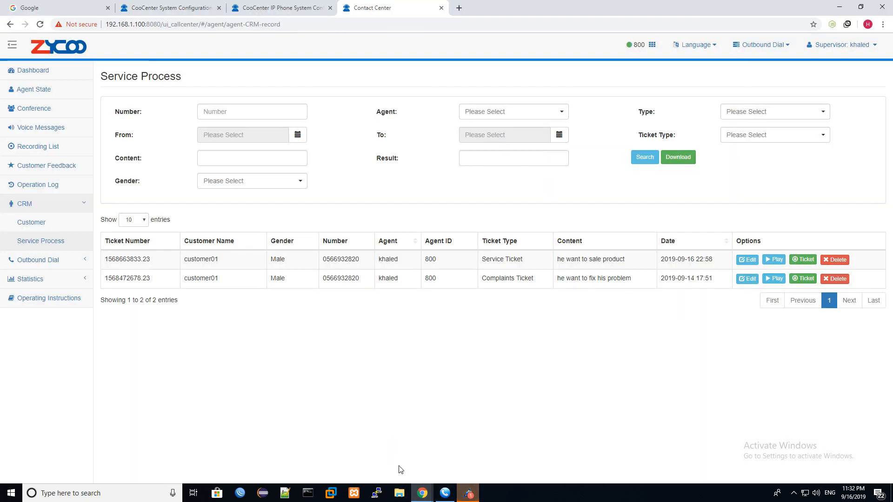
{"action": "left_click", "coordinate": [292, 4]}
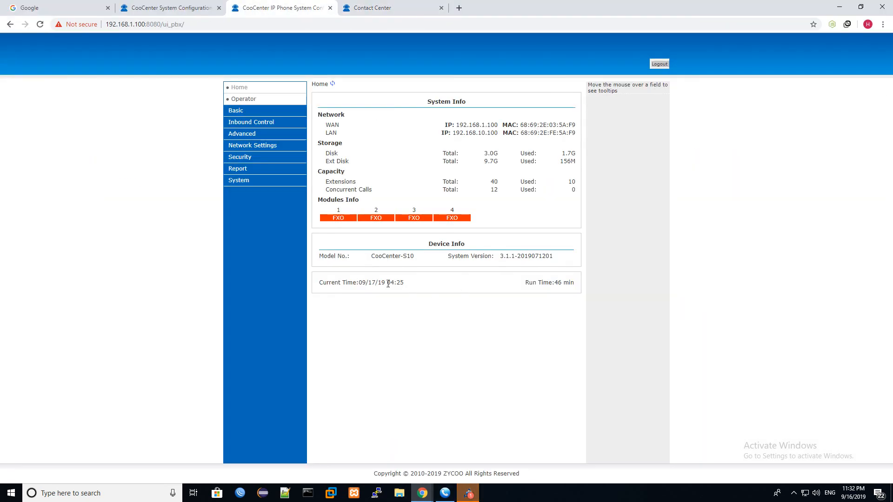
{"action": "left_click_drag", "start_coordinate": [387, 282], "coordinate": [431, 286]}
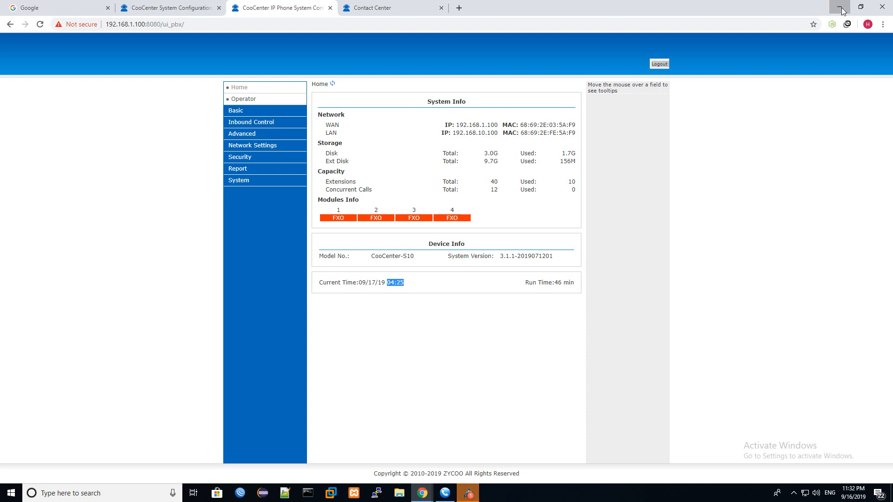
{"action": "left_click", "coordinate": [149, 6]}
{"action": "left_click", "coordinate": [372, 7]}
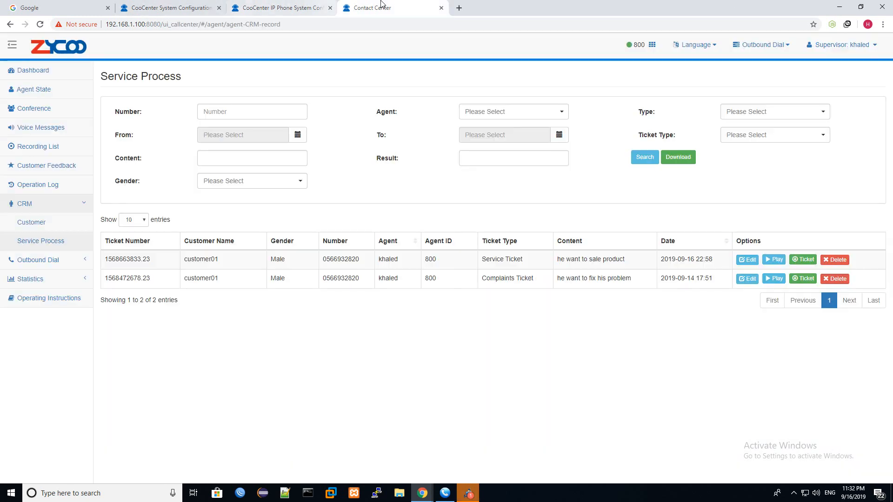
{"action": "mouse_move", "coordinate": [424, 493]}
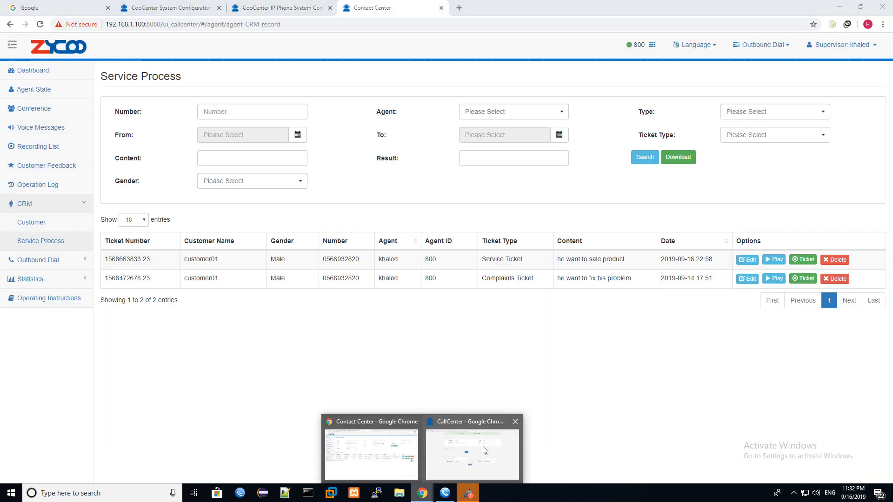
{"action": "left_click", "coordinate": [479, 451]}
- Set the reminder time to AM, submit the callback plan, and close the popup
{"action": "left_click", "coordinate": [663, 286]}
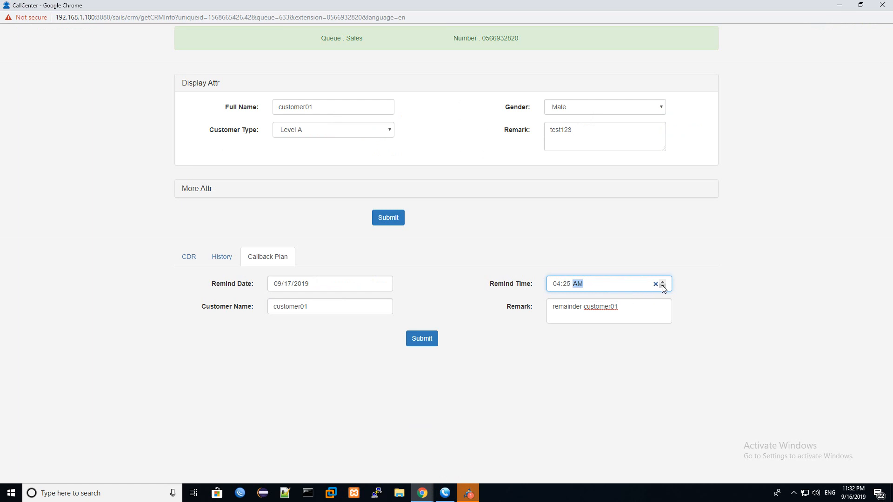
{"action": "left_click", "coordinate": [425, 340]}
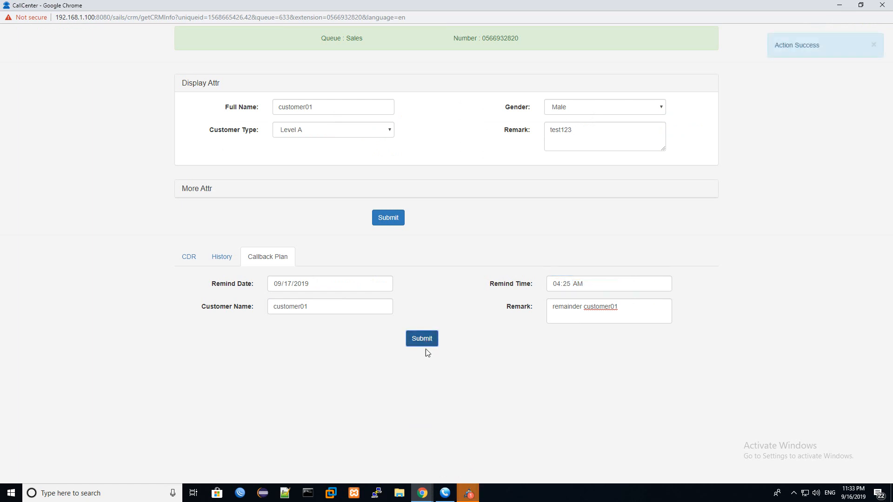
{"action": "left_click", "coordinate": [882, 5]}
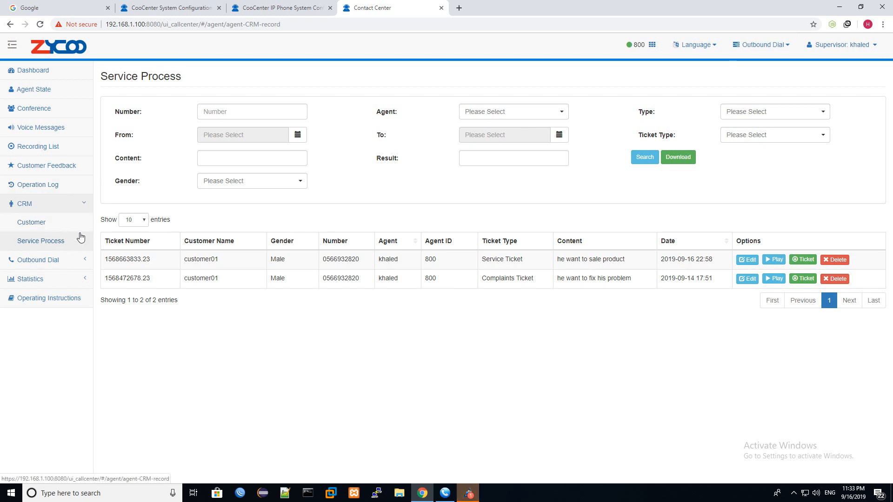
- Go from CRM > Customer to the agent Dashboard
{"action": "left_click", "coordinate": [44, 224]}
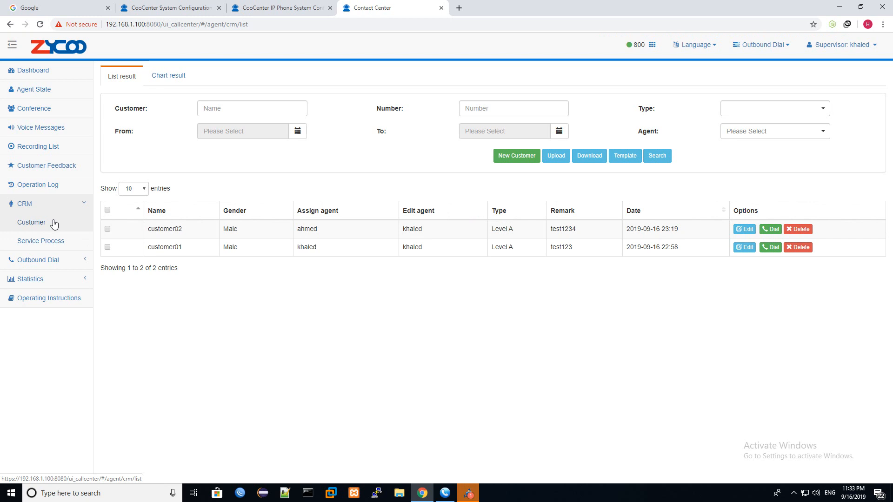
{"action": "left_click", "coordinate": [65, 74]}
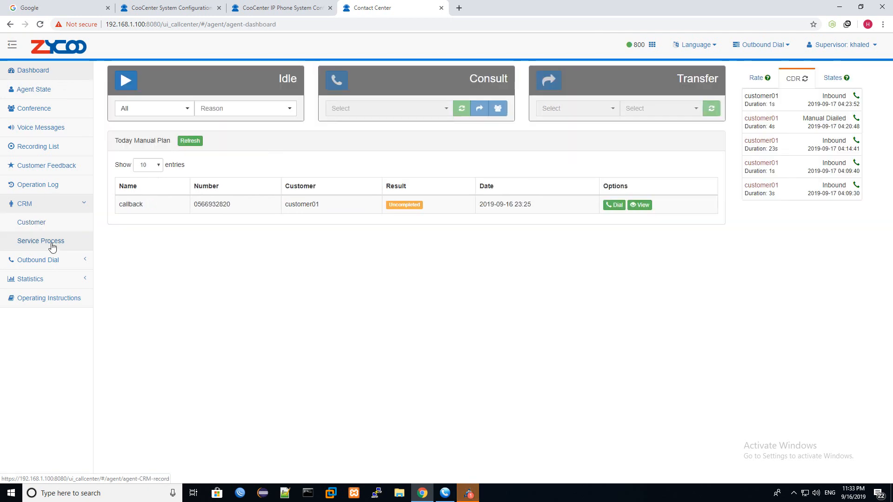
{"action": "left_click", "coordinate": [52, 245]}
{"action": "left_click", "coordinate": [65, 72]}
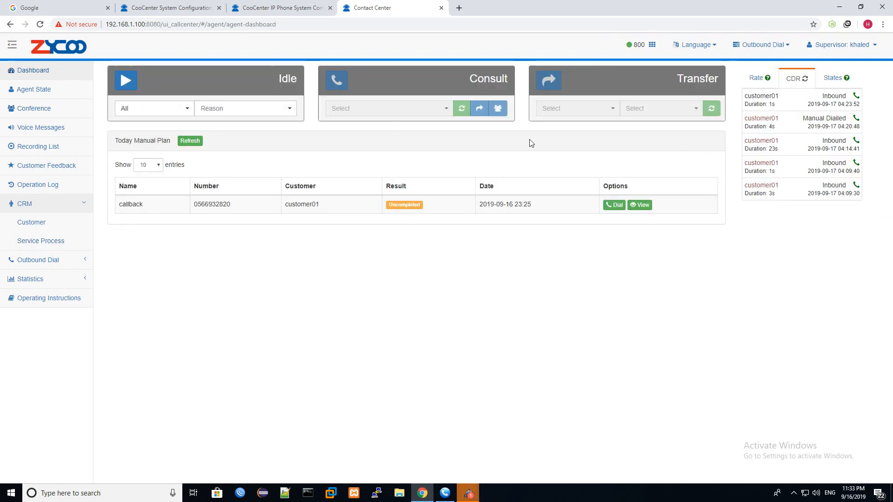
- Inspect customer01's callback row in Today Manual Plan and view its remark details
{"action": "left_click_drag", "start_coordinate": [155, 203], "coordinate": [125, 202]}
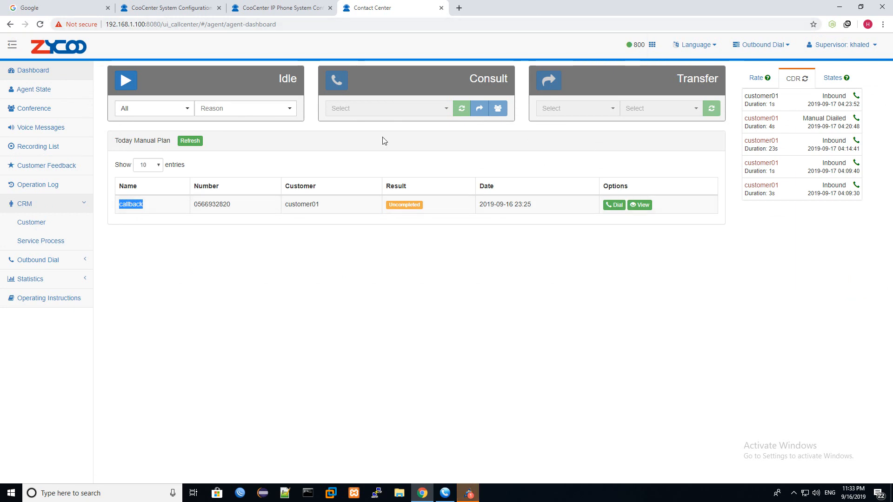
{"action": "double_click", "coordinate": [218, 205]}
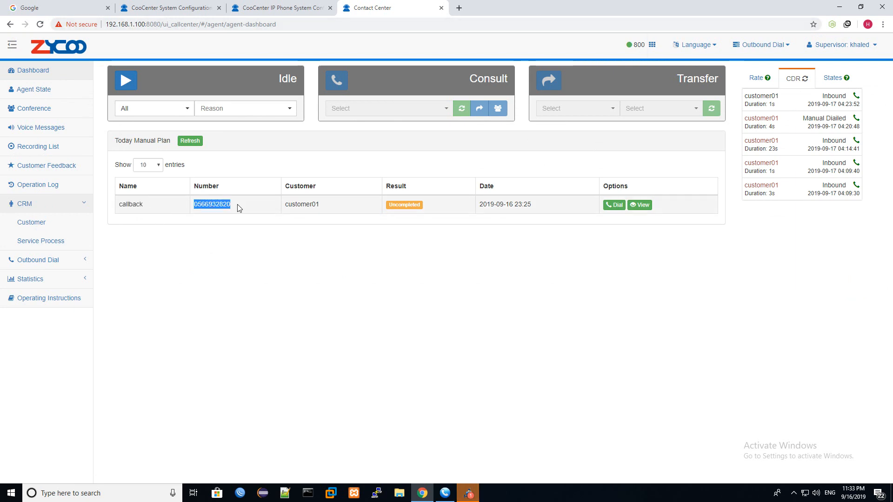
{"action": "double_click", "coordinate": [302, 204]}
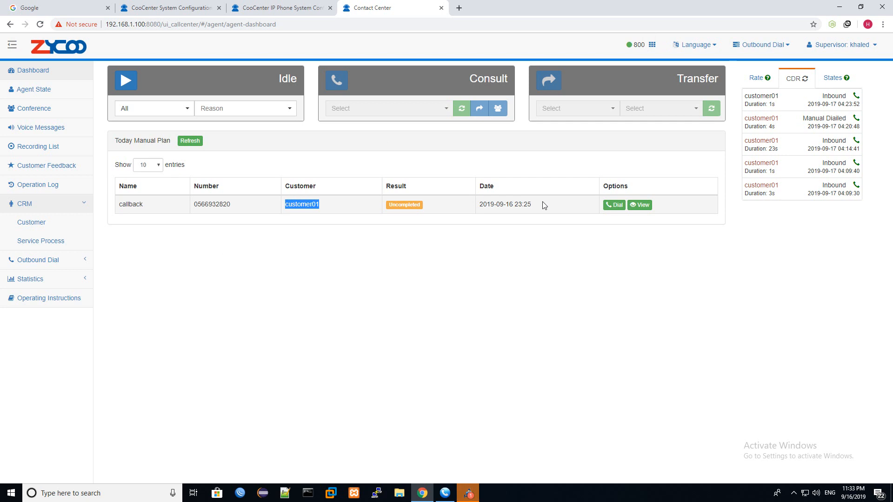
{"action": "left_click", "coordinate": [641, 207]}
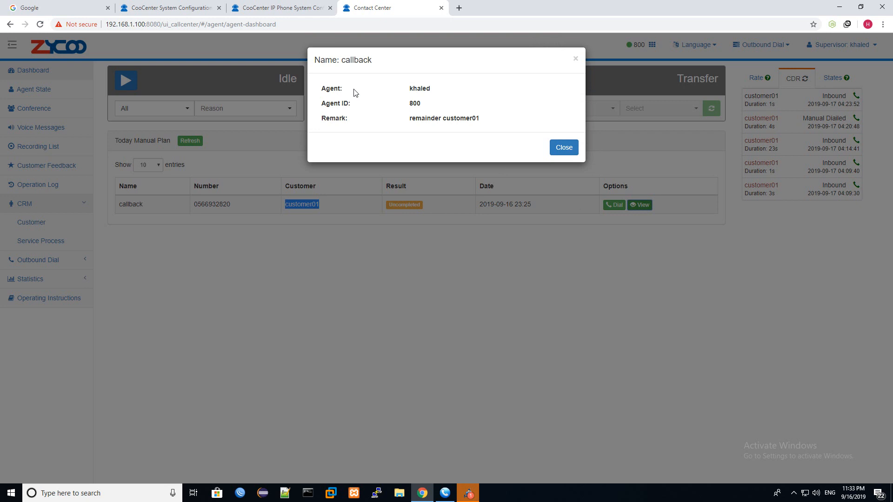
{"action": "left_click_drag", "start_coordinate": [405, 118], "coordinate": [481, 126]}
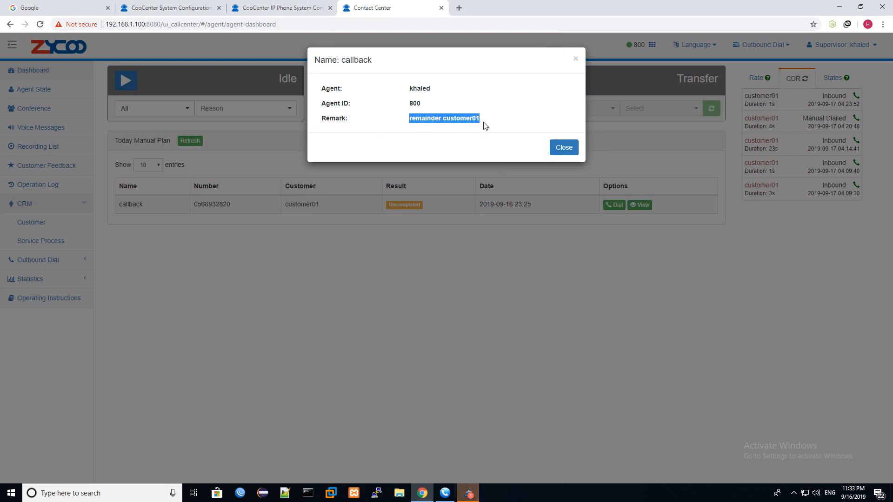
{"action": "left_click", "coordinate": [575, 59]}
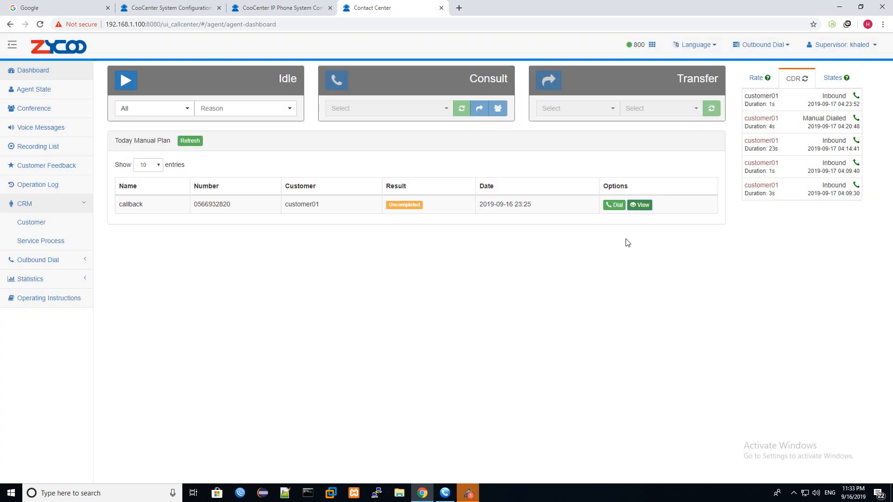
- Dial the scheduled callback, answer it in MicroSIP, and end the call
{"action": "left_click", "coordinate": [620, 209]}
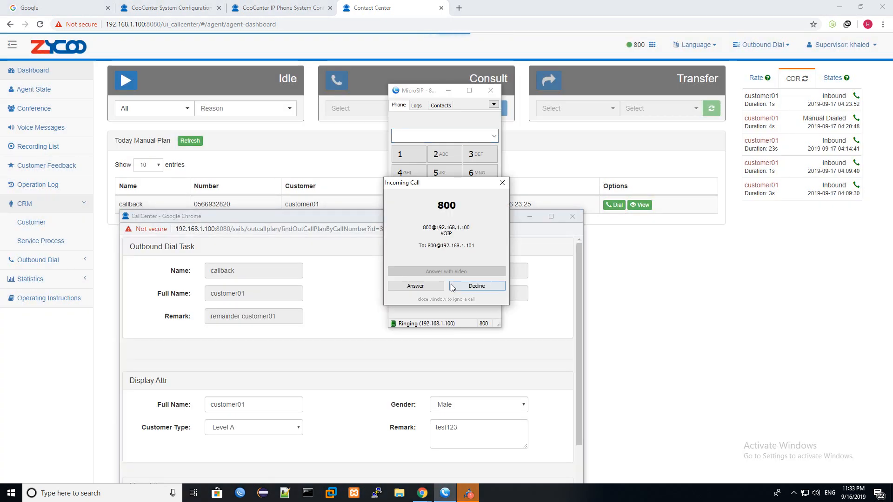
{"action": "left_click", "coordinate": [433, 291]}
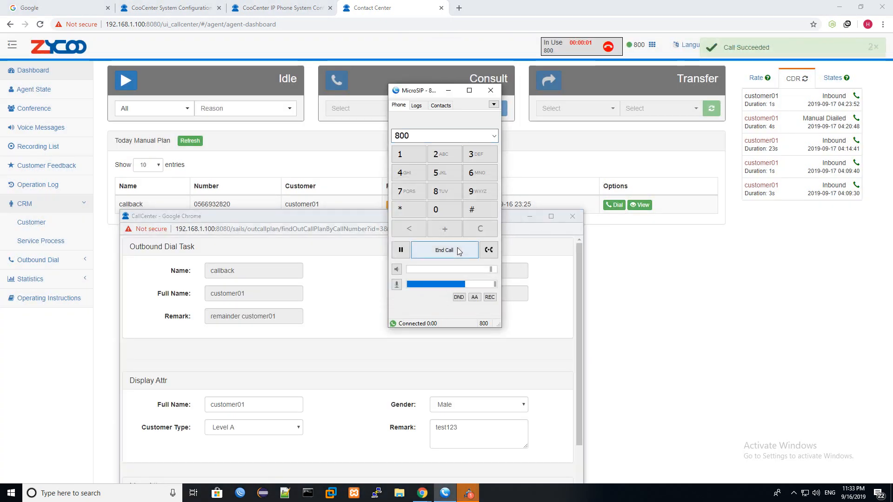
{"action": "left_click", "coordinate": [452, 251]}
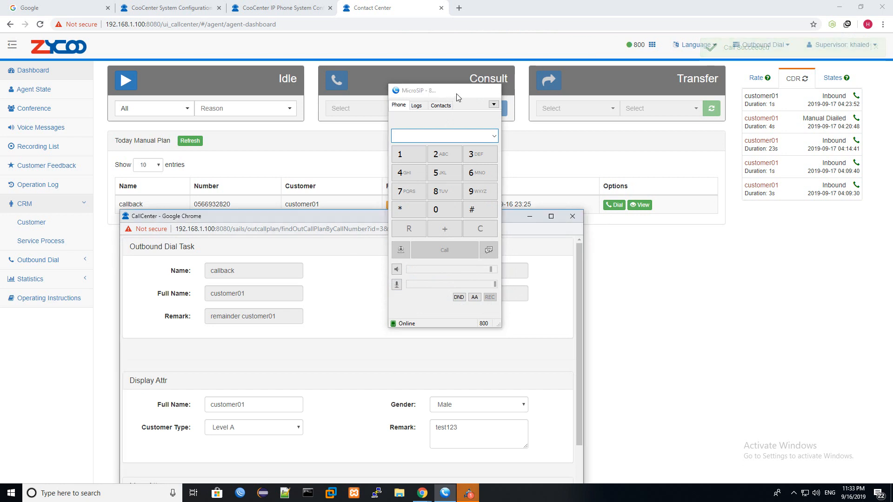
{"action": "left_click", "coordinate": [449, 90]}
- Maximize the Outbound Dial Task popup and review its task name, customer01 and remark
{"action": "left_click", "coordinate": [551, 216]}
{"action": "double_click", "coordinate": [337, 60]}
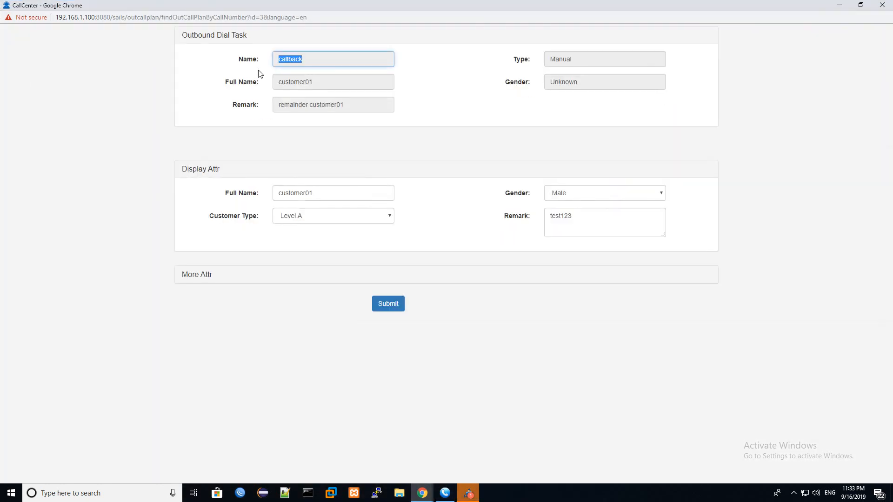
{"action": "double_click", "coordinate": [349, 188]}
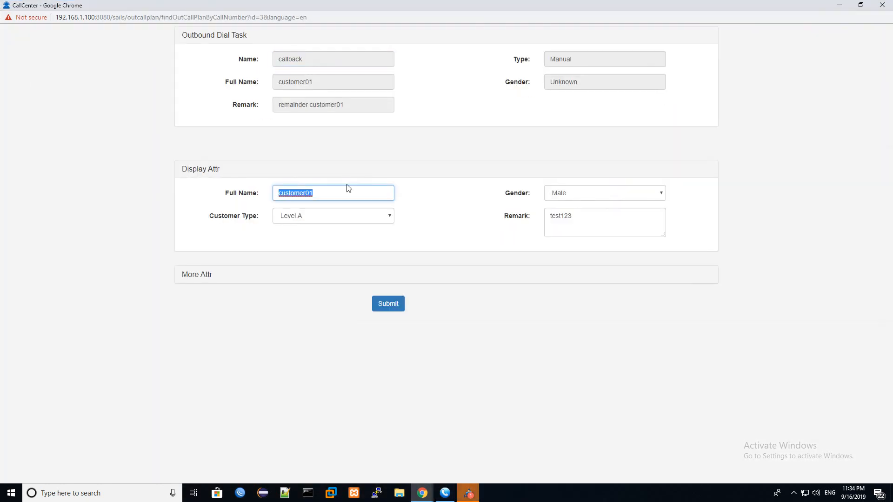
{"action": "double_click", "coordinate": [326, 59]}
{"action": "double_click", "coordinate": [314, 192]}
{"action": "left_click", "coordinate": [188, 36]}
{"action": "left_click_drag", "start_coordinate": [188, 36], "coordinate": [256, 40]}
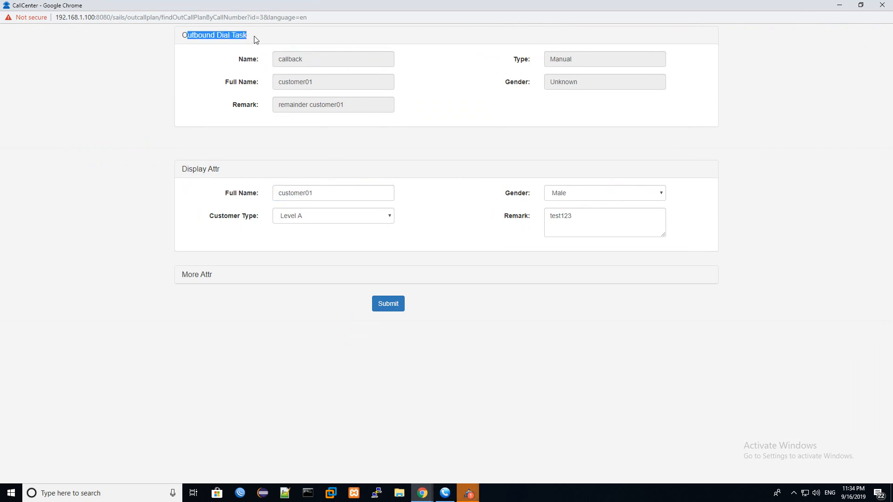
{"action": "double_click", "coordinate": [281, 59]}
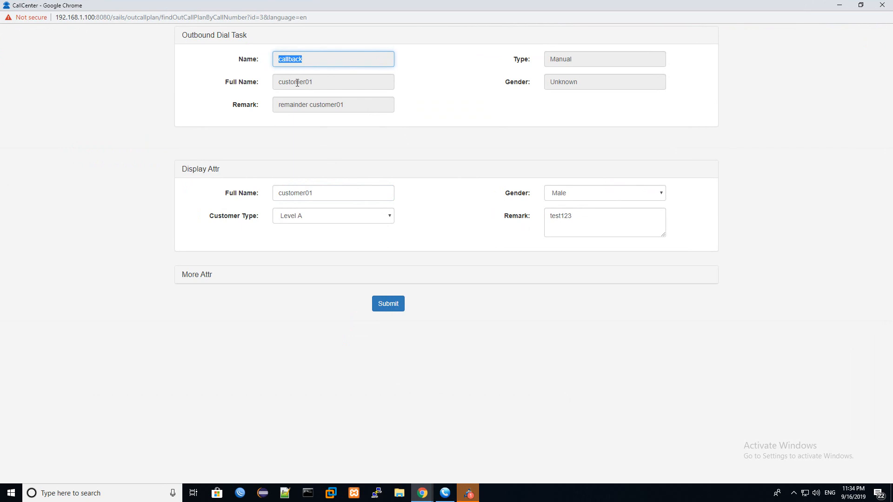
{"action": "double_click", "coordinate": [297, 82]}
{"action": "left_click_drag", "start_coordinate": [350, 105], "coordinate": [377, 107]}
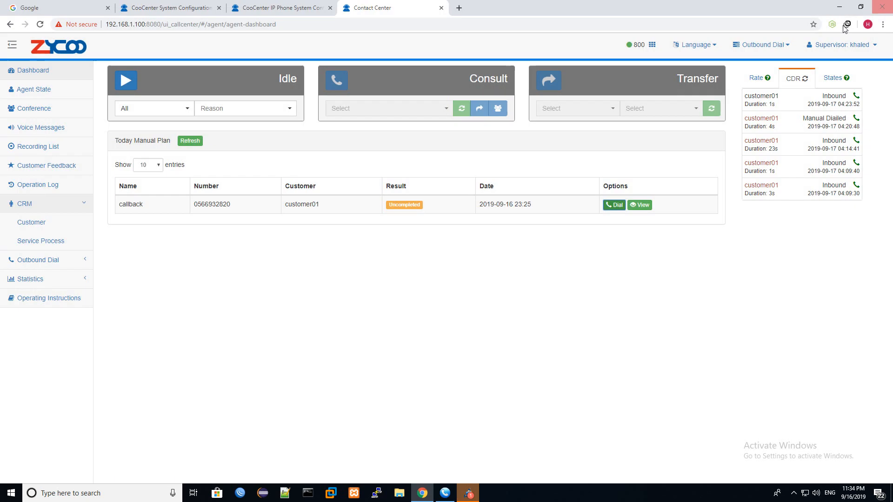
- Close the dial task popup and move to the PBX system info page
{"action": "left_click", "coordinate": [884, 6]}
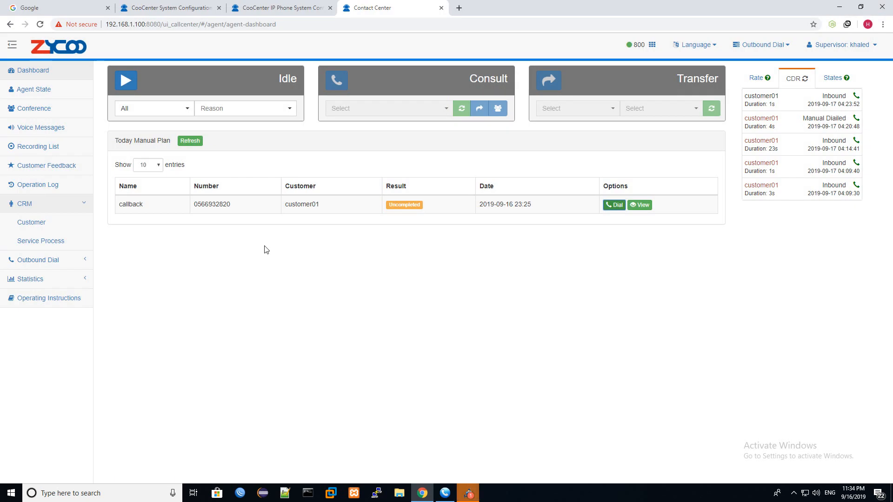
{"action": "left_click", "coordinate": [295, 6]}
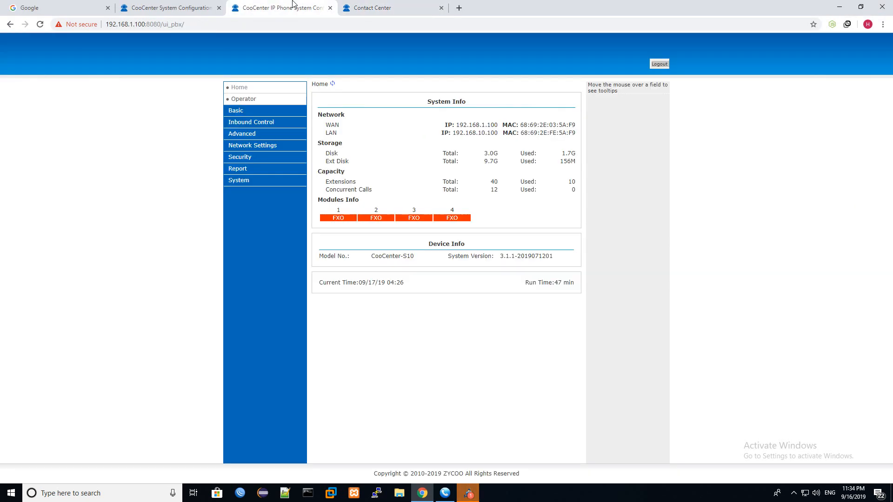
{"action": "left_click", "coordinate": [182, 4]}
- Load the ZYCOO website via 'zy', open its CallCenter page, and scroll to More Features
{"action": "left_click", "coordinate": [94, 9]}
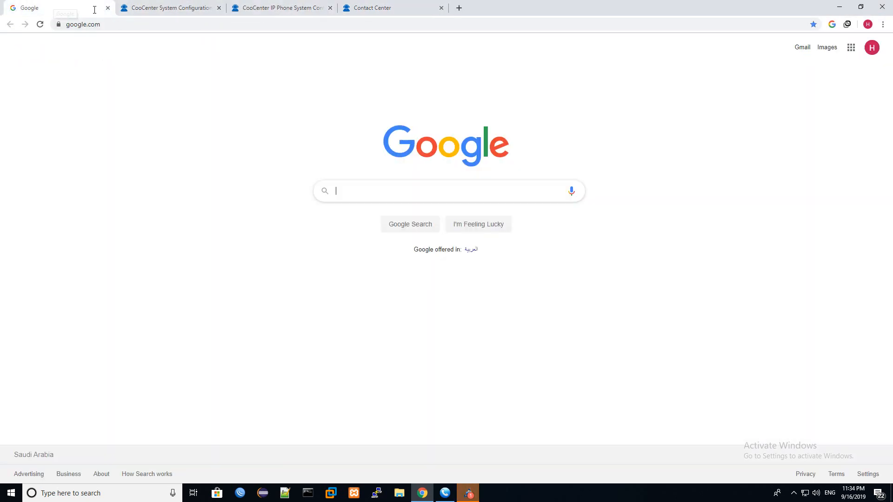
{"action": "left_click", "coordinate": [120, 25]}
{"action": "type", "text": "zyc"}
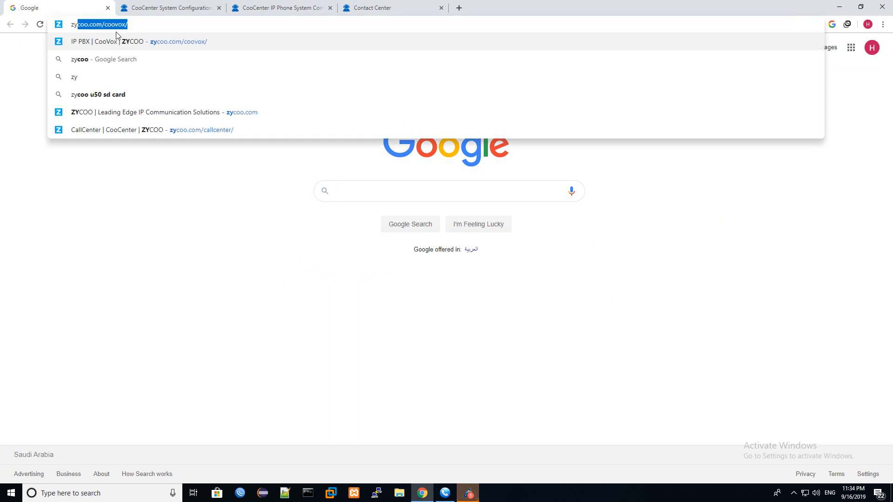
{"action": "key", "text": "Return"}
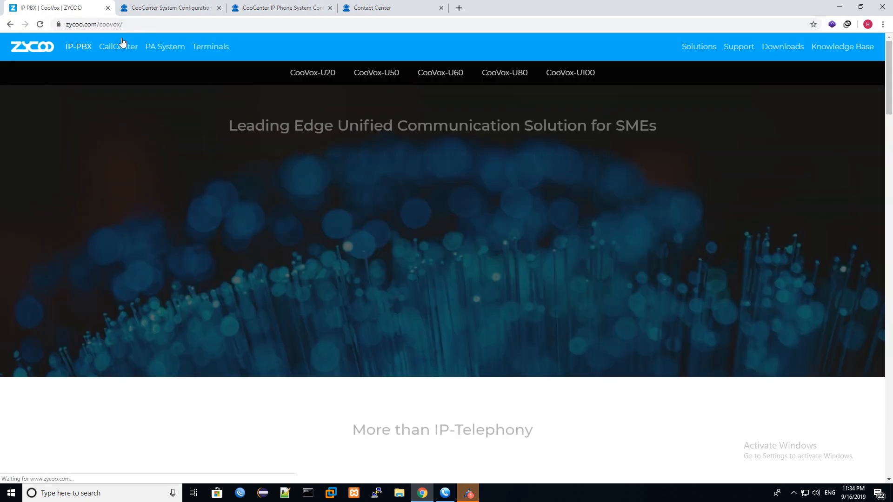
{"action": "left_click", "coordinate": [118, 47]}
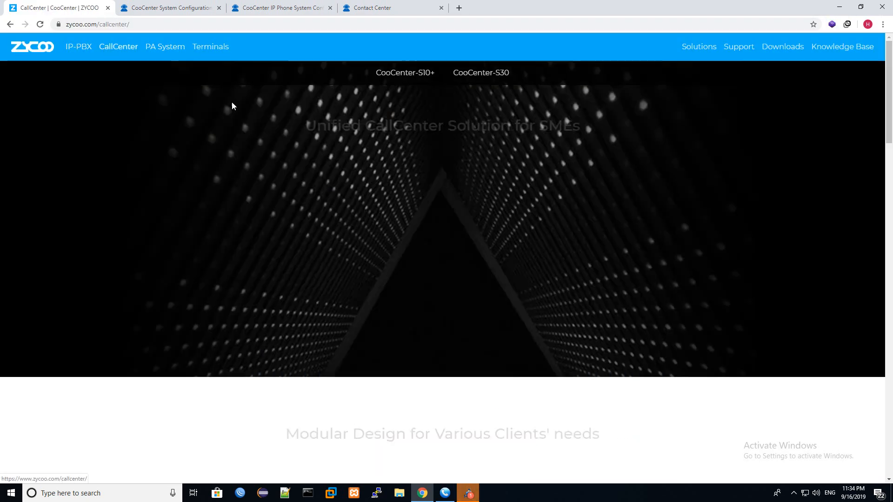
{"action": "scroll", "coordinate": [418, 335], "scroll_direction": "down", "scroll_amount": 5}
{"action": "scroll", "coordinate": [419, 336], "scroll_direction": "down", "scroll_amount": 15}
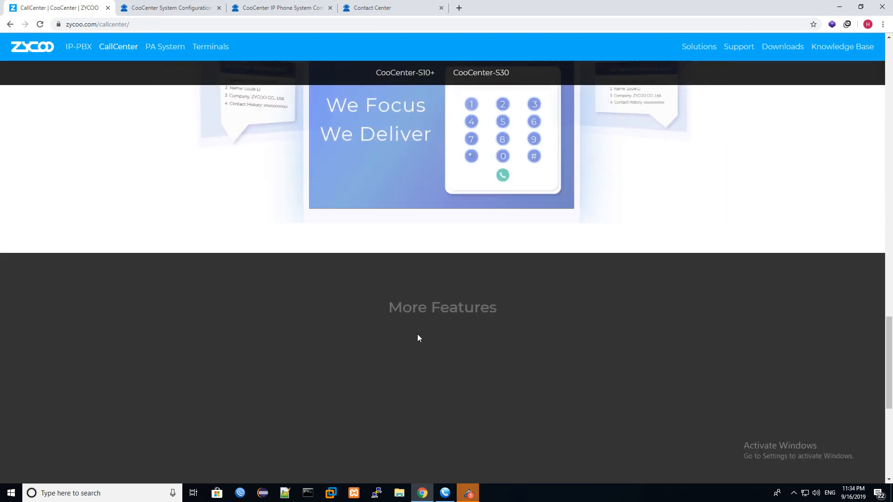
{"action": "scroll", "coordinate": [418, 334], "scroll_direction": "up", "scroll_amount": 4}
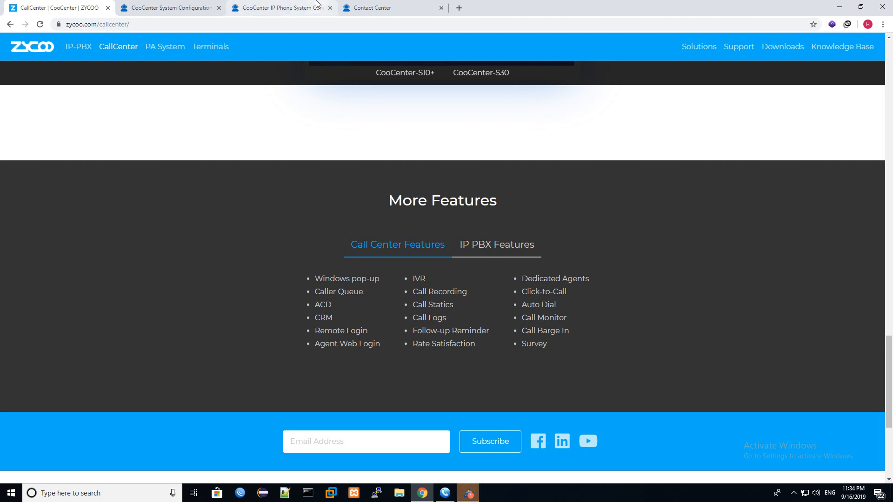
- Log out of the supervisor account and sign back in as the admin user
{"action": "left_click", "coordinate": [383, 8]}
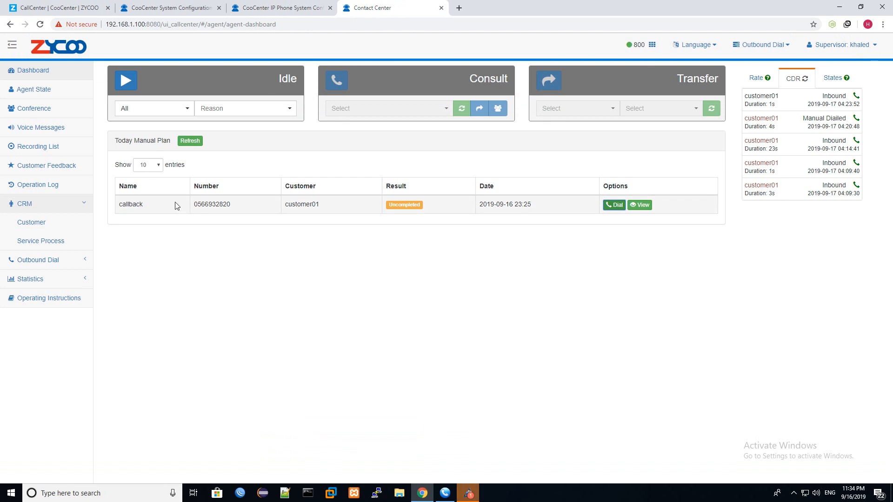
{"action": "left_click", "coordinate": [863, 42]}
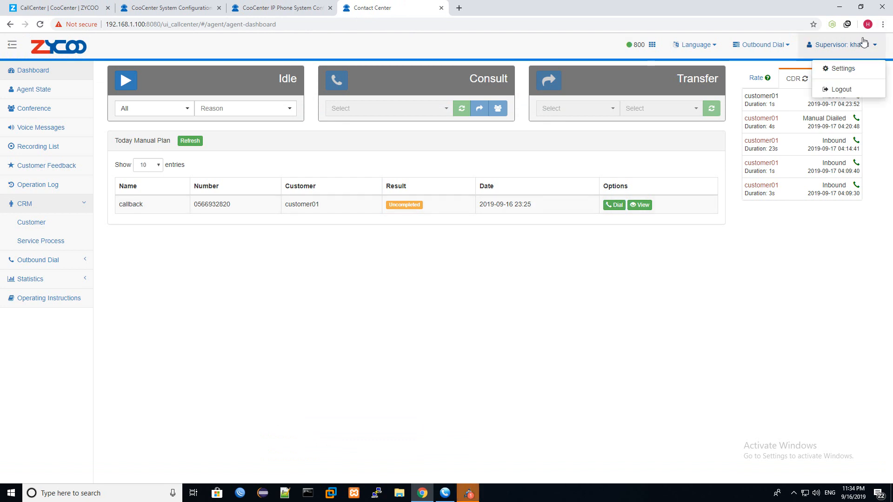
{"action": "left_click", "coordinate": [843, 86]}
{"action": "type", "text": "admin"}
{"action": "key", "text": "Tab"}
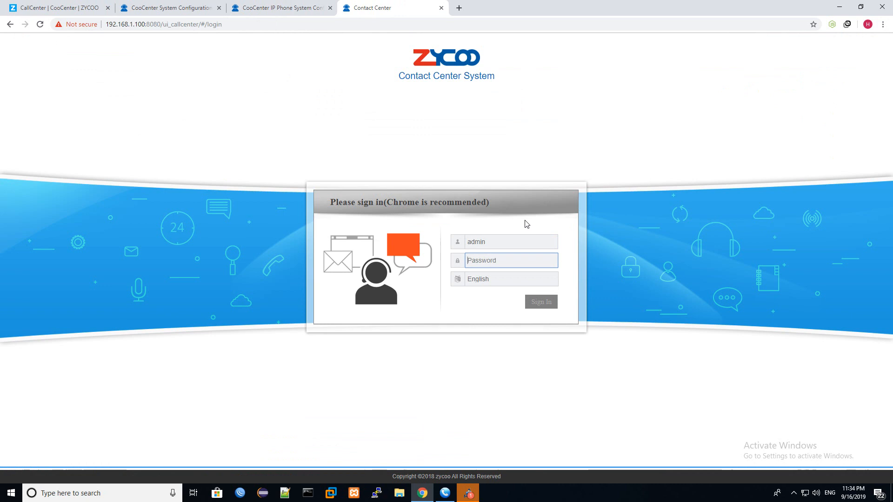
{"action": "type", "text": "admin"}
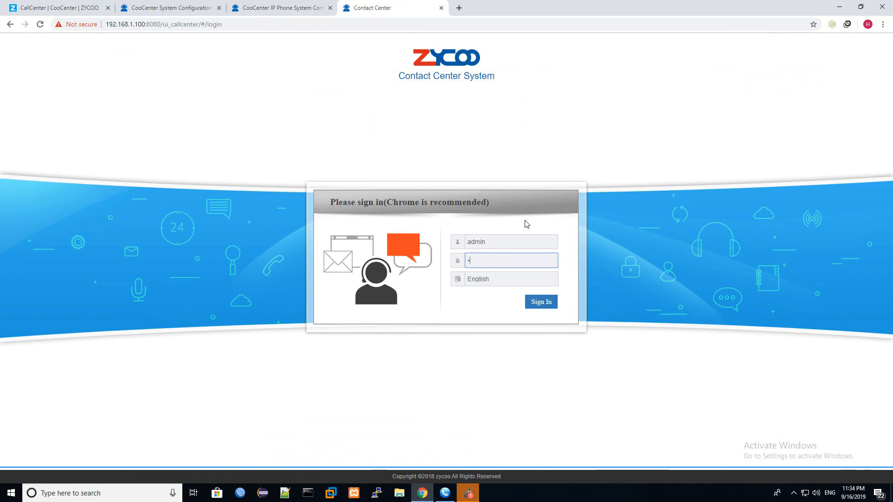
{"action": "key", "text": "Return"}
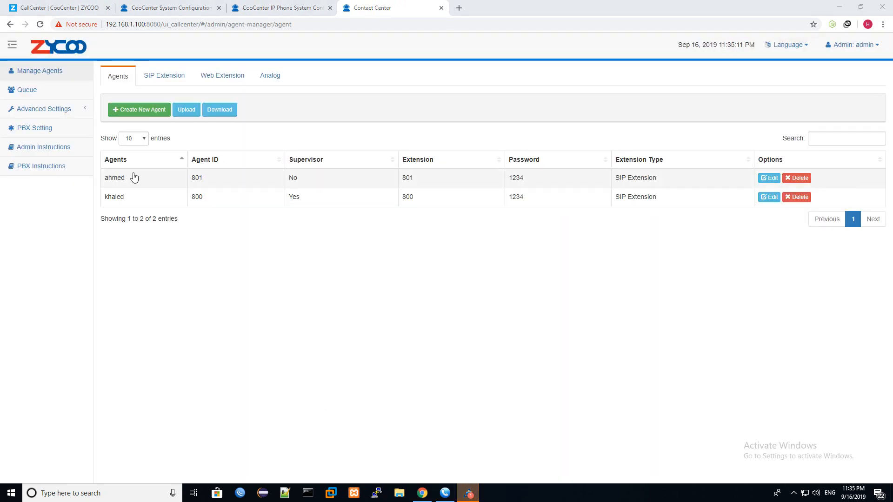
- Open Advanced Settings > Custom Table and start a New Attribute
{"action": "left_click", "coordinate": [77, 115]}
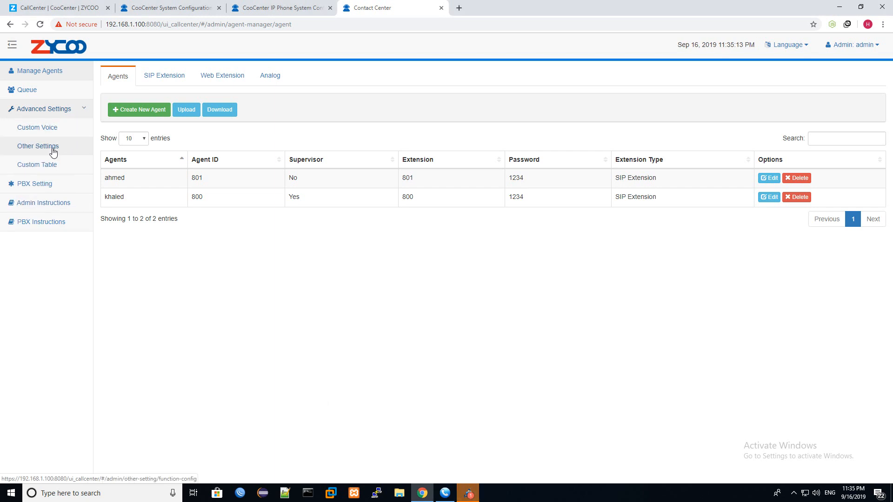
{"action": "left_click", "coordinate": [50, 163]}
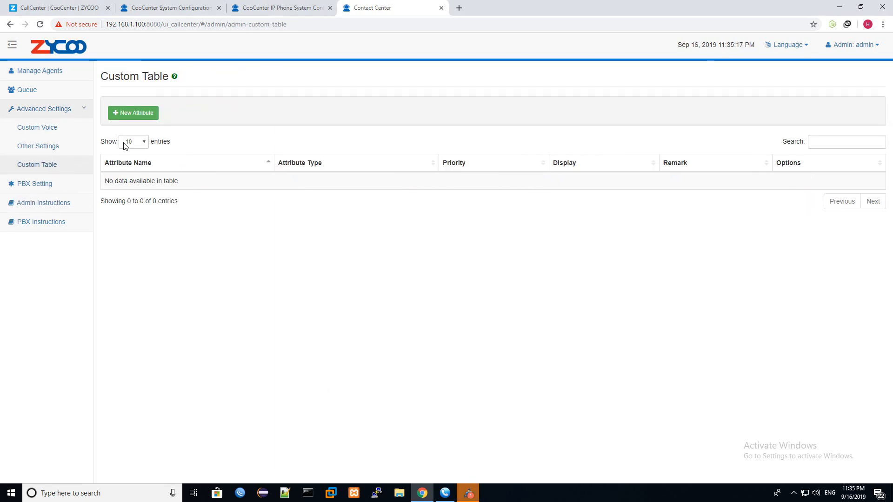
{"action": "left_click", "coordinate": [137, 116]}
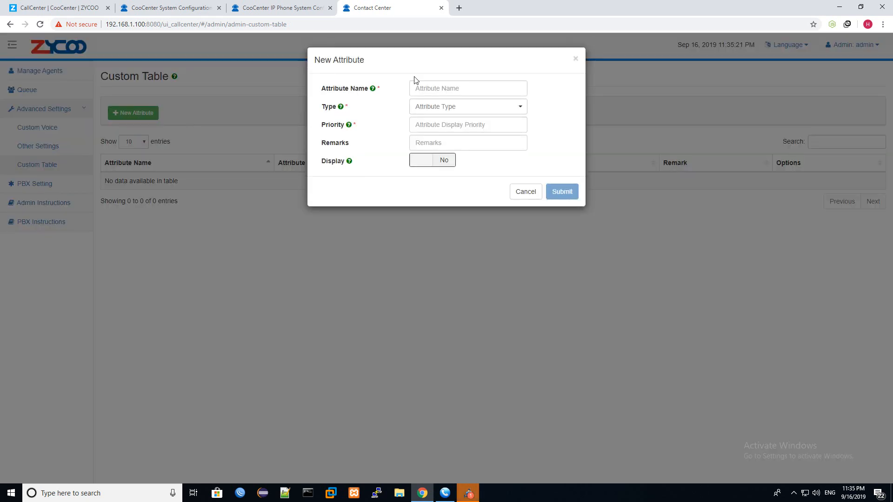
- Name the new attribute 'location' and set its type to Text
{"action": "left_click", "coordinate": [435, 94]}
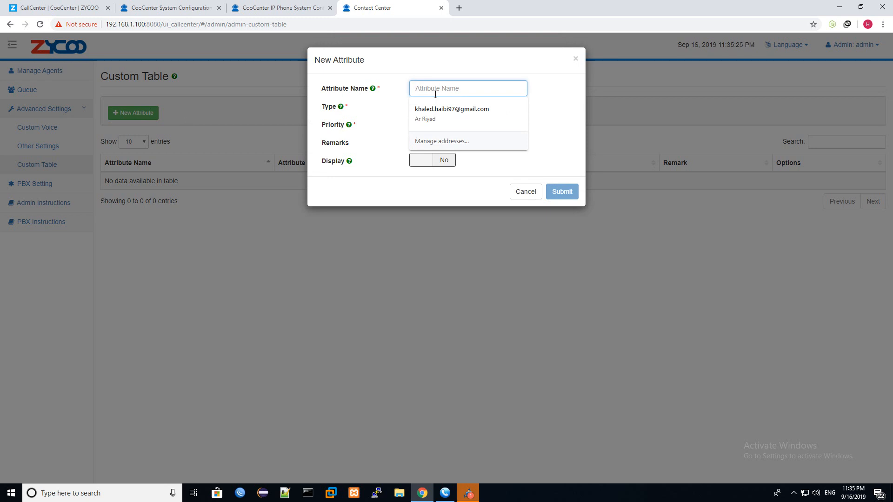
{"action": "type", "text": "location"}
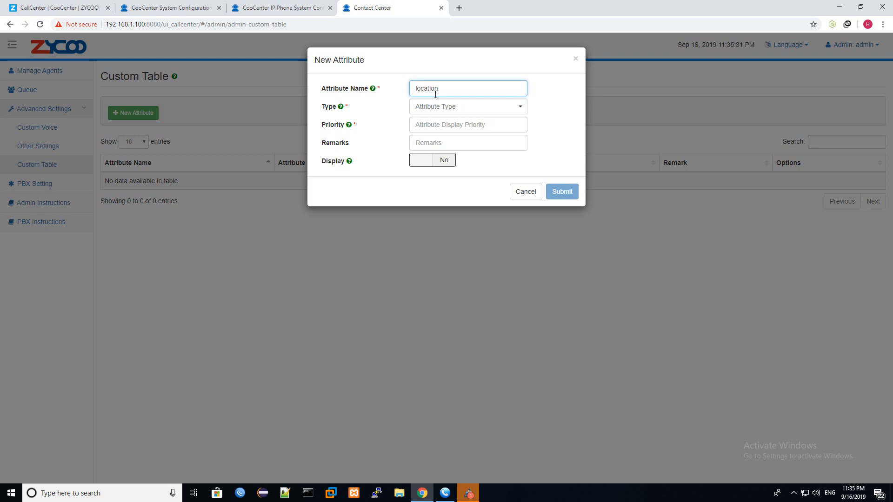
{"action": "left_click", "coordinate": [438, 107]}
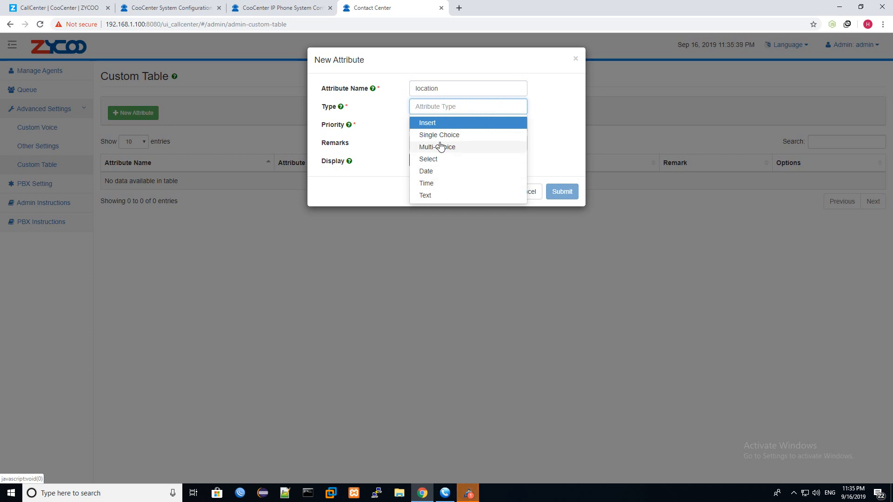
{"action": "left_click", "coordinate": [441, 196]}
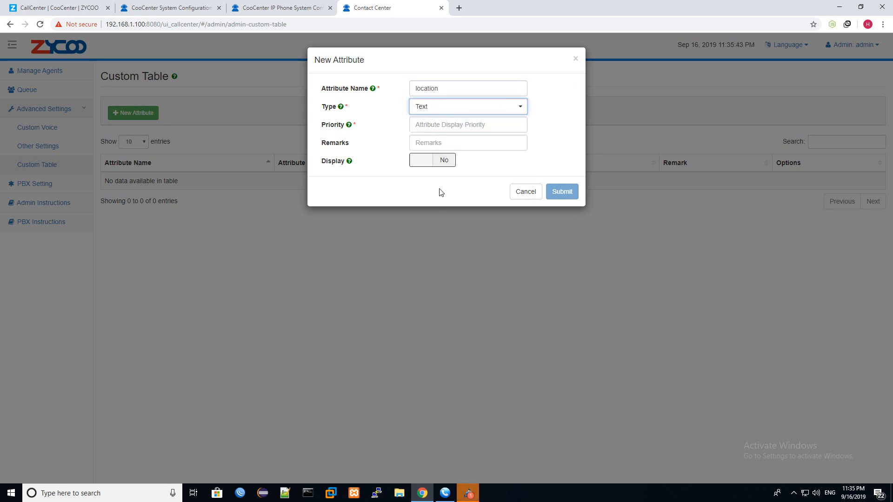
{"action": "double_click", "coordinate": [452, 89]}
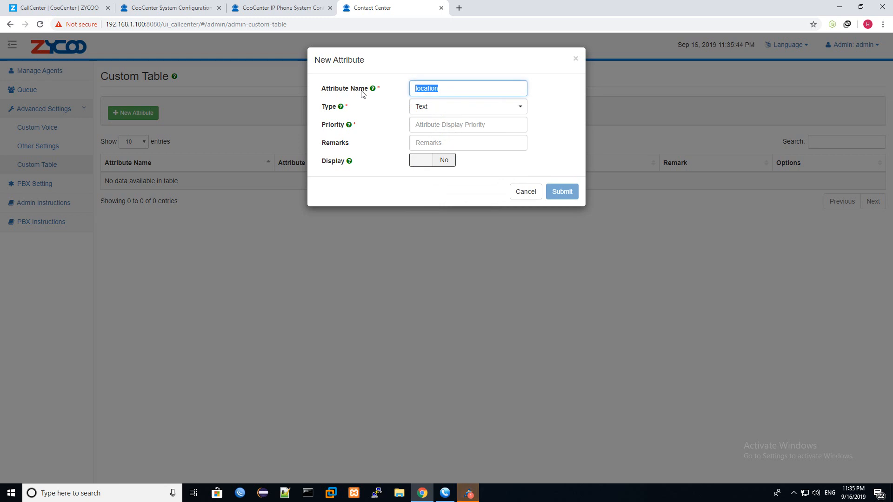
{"action": "left_click", "coordinate": [427, 110]}
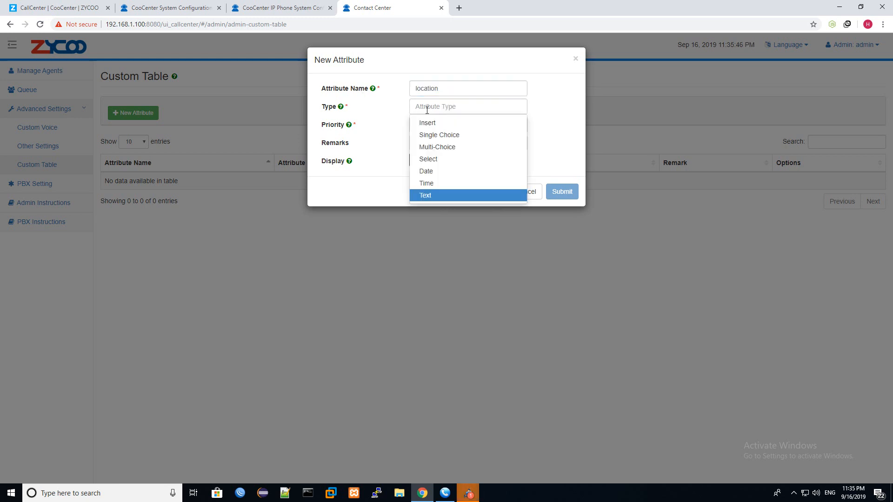
{"action": "left_click", "coordinate": [440, 160]}
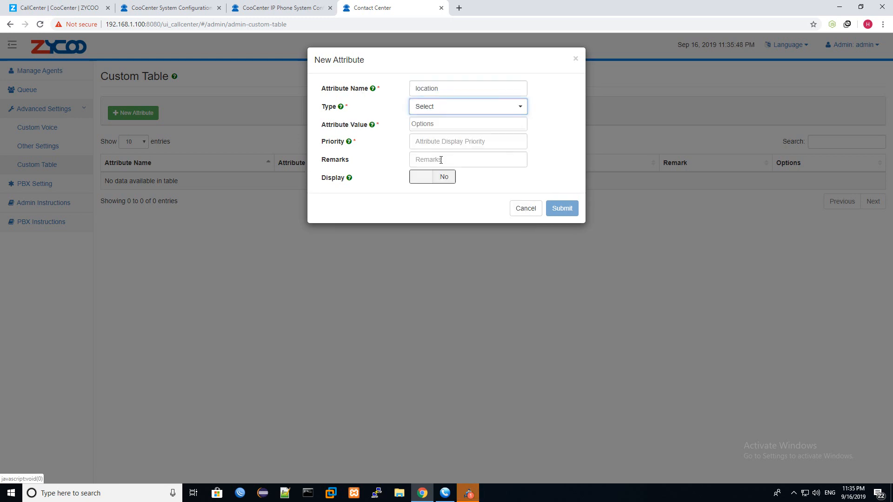
{"action": "left_click", "coordinate": [456, 113]}
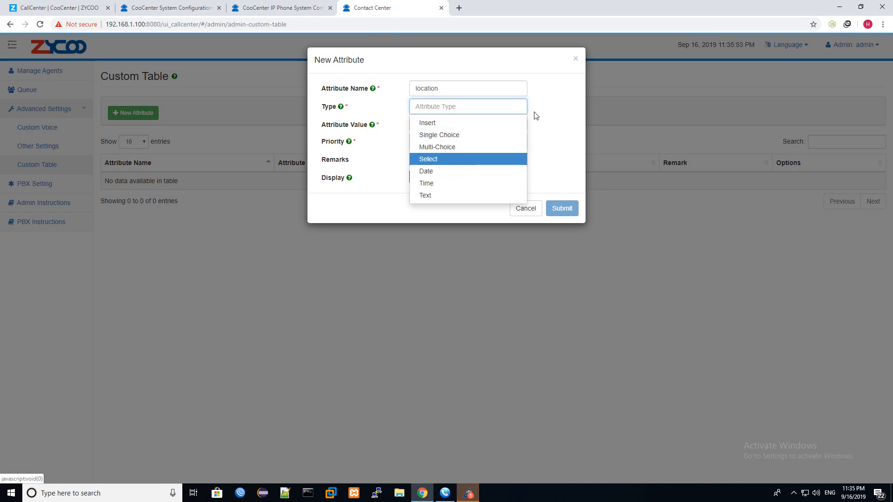
{"action": "left_click", "coordinate": [445, 195]}
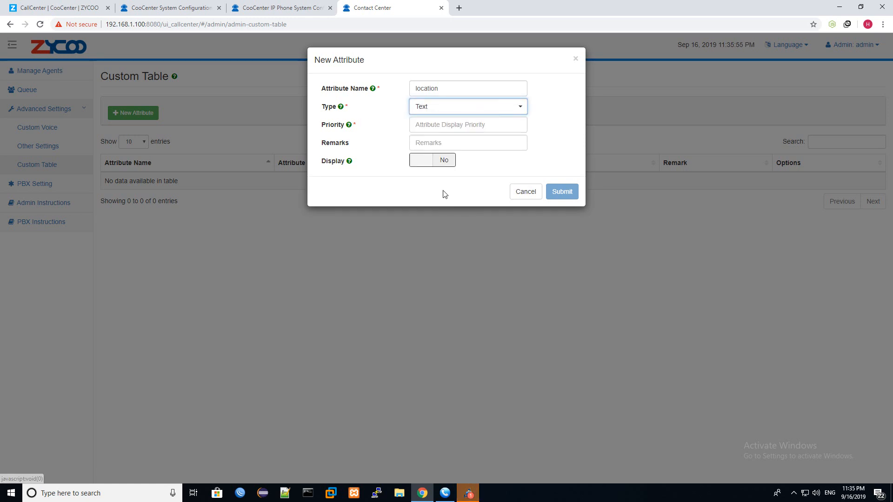
- Give location priority 10, remark 'enter location', Display Yes, and submit it
{"action": "left_click", "coordinate": [438, 126]}
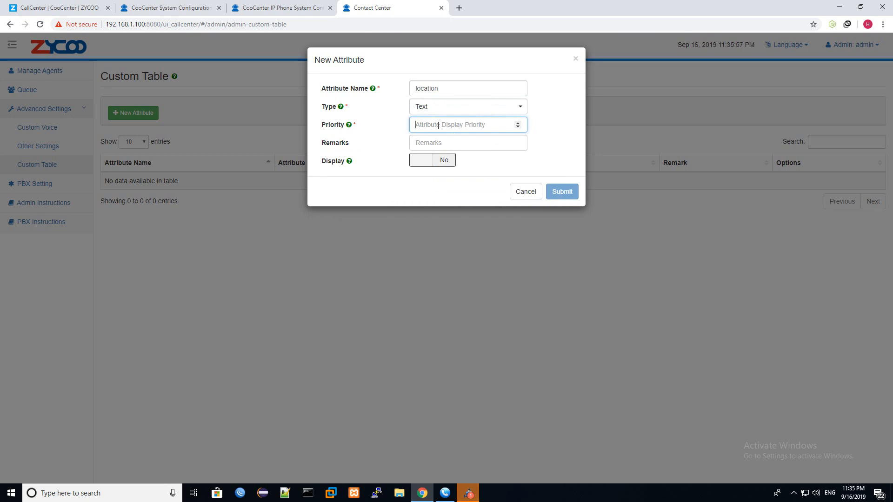
{"action": "type", "text": "10"}
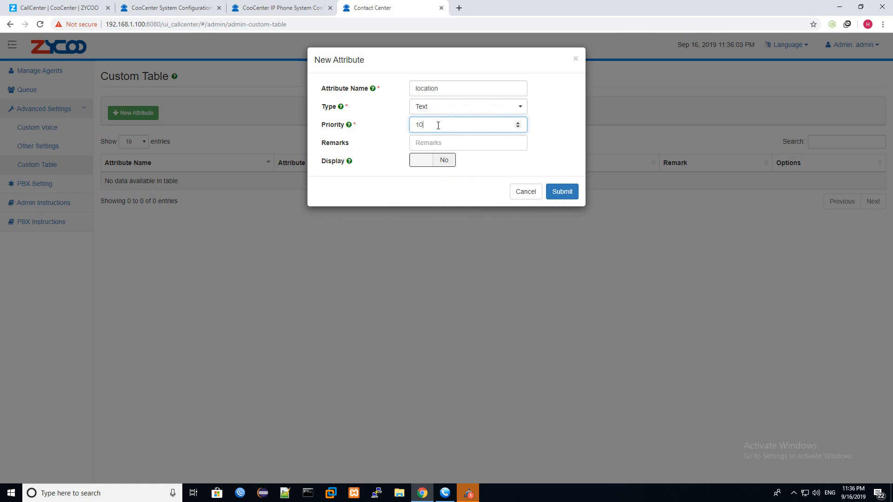
{"action": "mouse_move", "coordinate": [350, 127]}
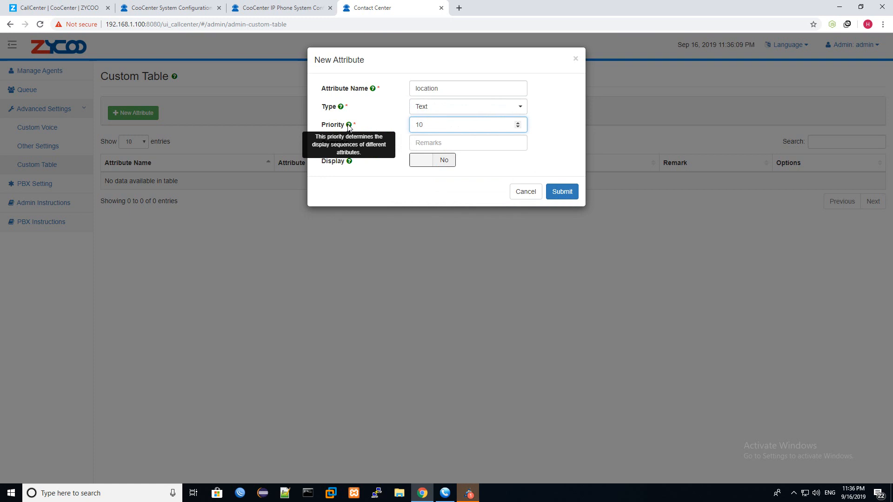
{"action": "left_click", "coordinate": [434, 143]}
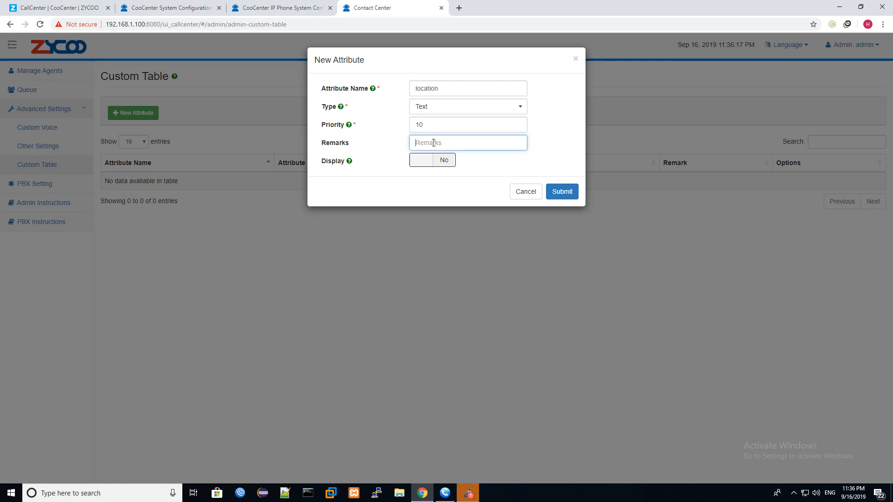
{"action": "type", "text": "enter locaytion"}
{"action": "left_click", "coordinate": [423, 160]}
{"action": "left_click", "coordinate": [551, 187]}
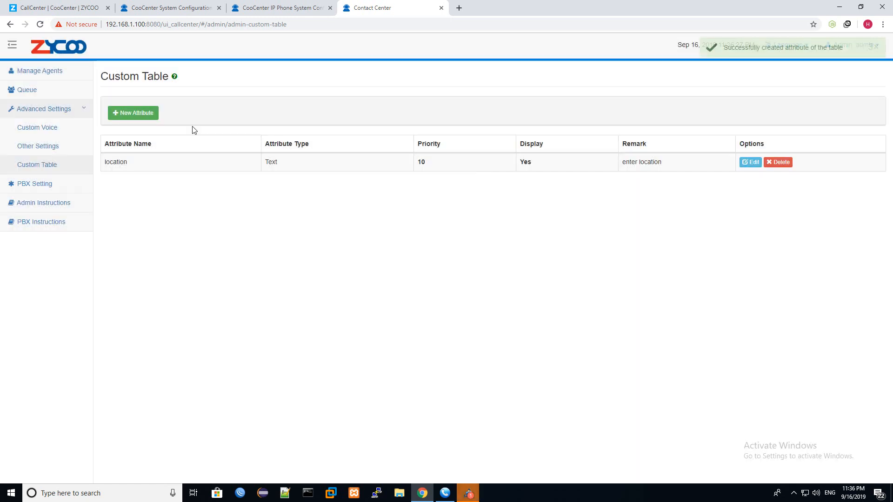
- Create a 'category' attribute of type Select with option values A, N and M
{"action": "left_click", "coordinate": [135, 112]}
{"action": "left_click", "coordinate": [455, 93]}
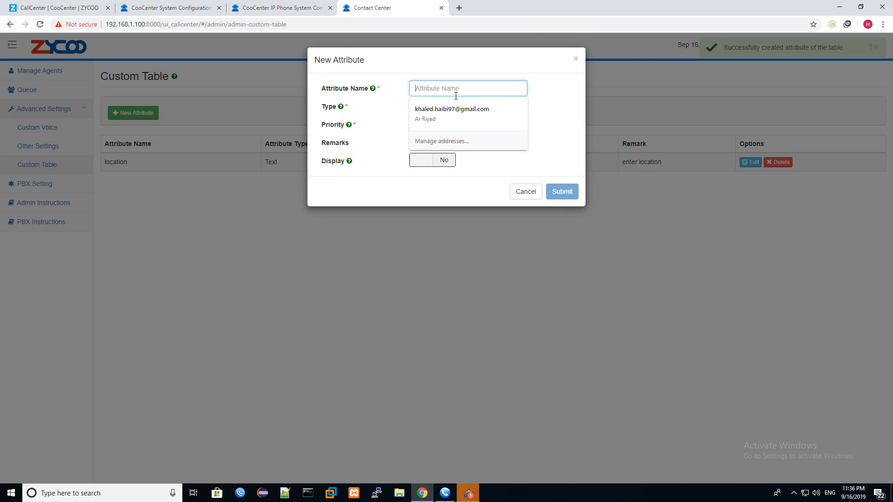
{"action": "type", "text": "catego"}
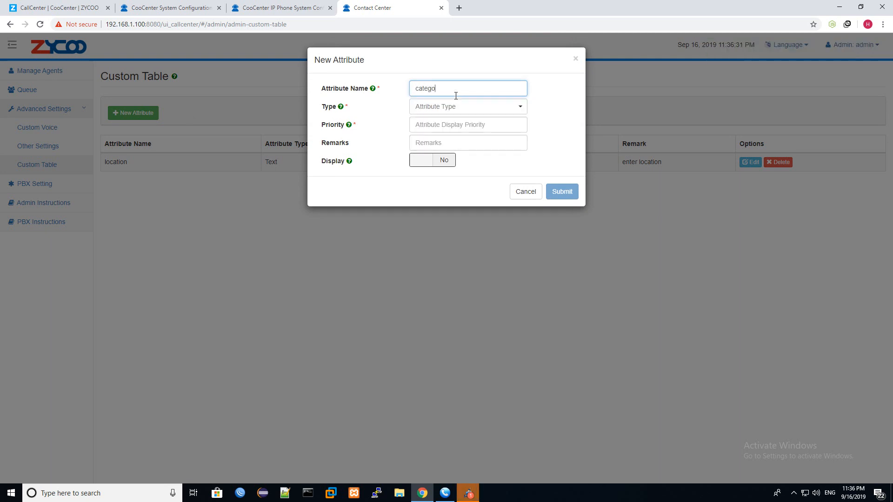
{"action": "type", "text": "ry"}
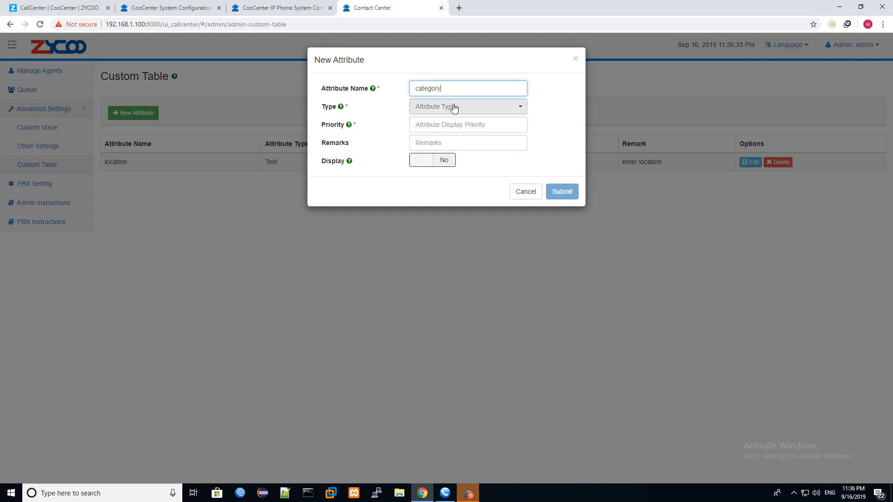
{"action": "left_click", "coordinate": [450, 106]}
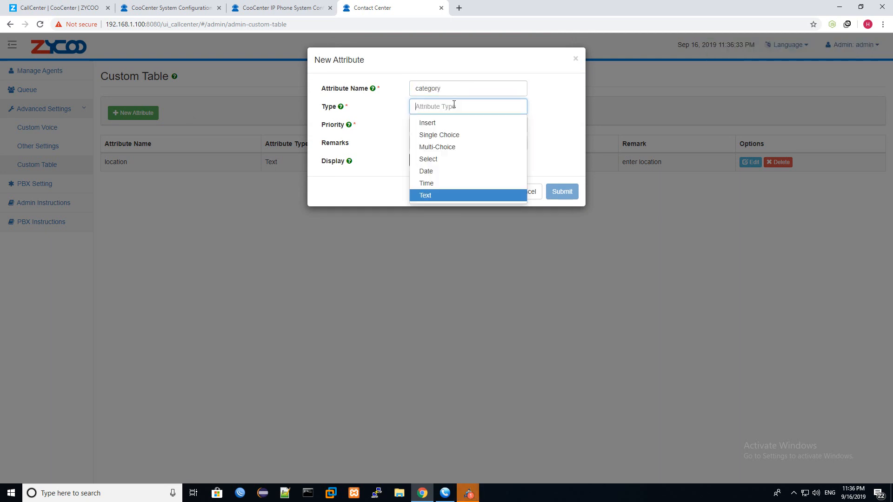
{"action": "left_click", "coordinate": [445, 160]}
{"action": "left_click", "coordinate": [431, 123]}
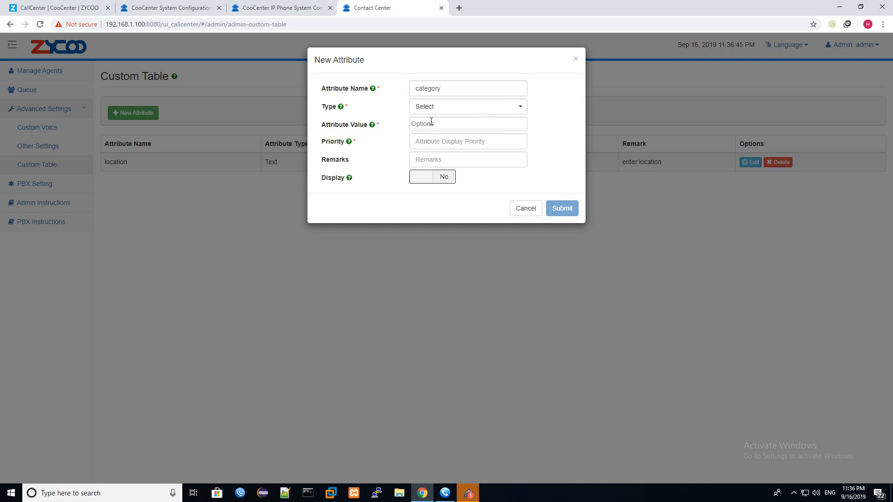
{"action": "type", "text": "A"}
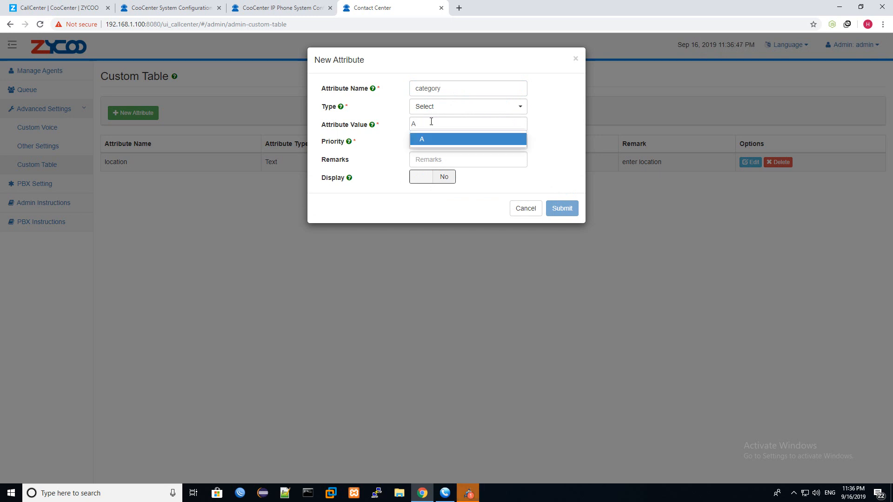
{"action": "key", "text": "Return"}
{"action": "type", "text": "M"}
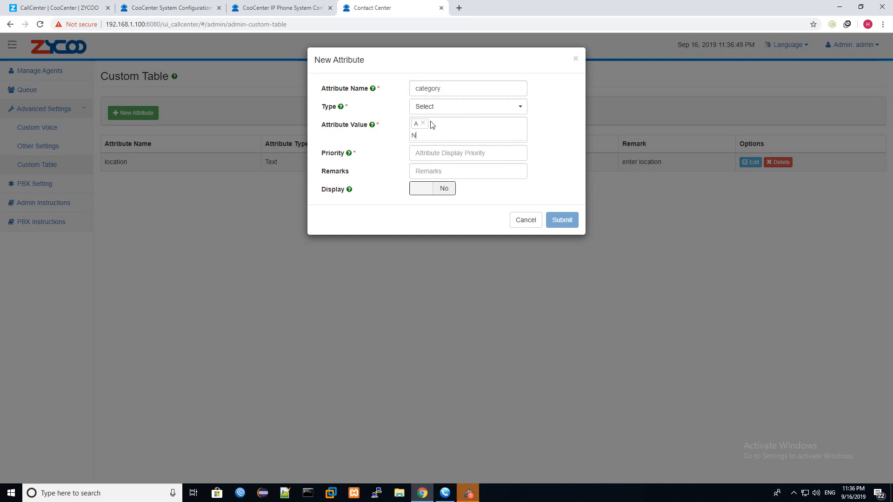
{"action": "key", "text": "Return"}
{"action": "type", "text": "M"}
{"action": "key", "text": "Return"}
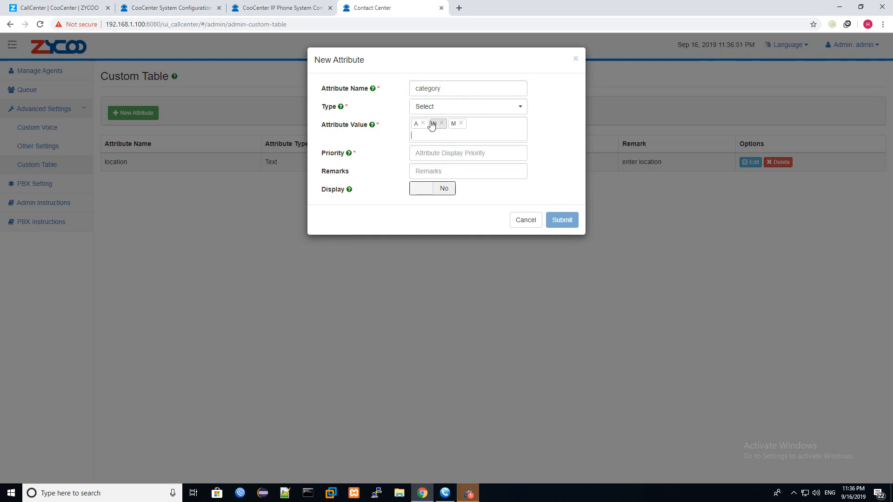
- Set category's priority to 11, remark 'set category', Display Yes, then submit and reload the list
{"action": "left_click", "coordinate": [438, 153]}
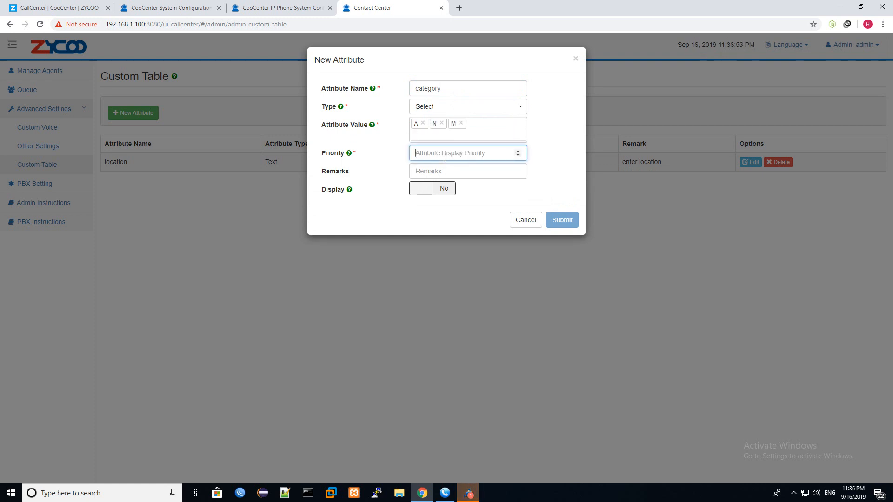
{"action": "type", "text": "11"}
{"action": "left_click", "coordinate": [444, 171]}
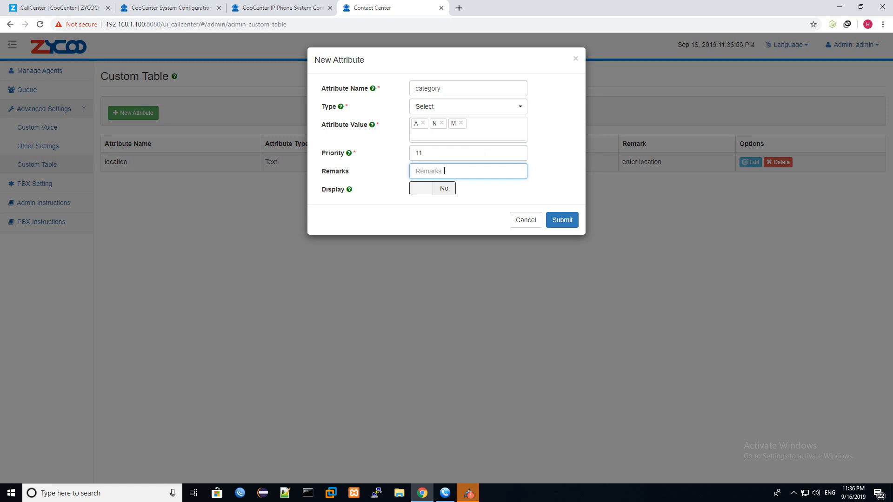
{"action": "type", "text": "set cate"}
{"action": "type", "text": "go"}
{"action": "type", "text": "ru"}
{"action": "left_click", "coordinate": [439, 189]}
{"action": "left_click", "coordinate": [560, 220]}
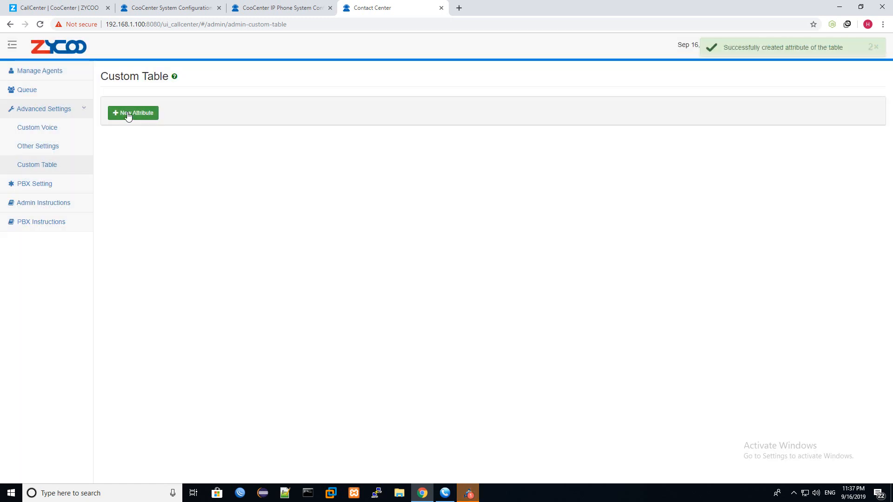
{"action": "left_click", "coordinate": [55, 166]}
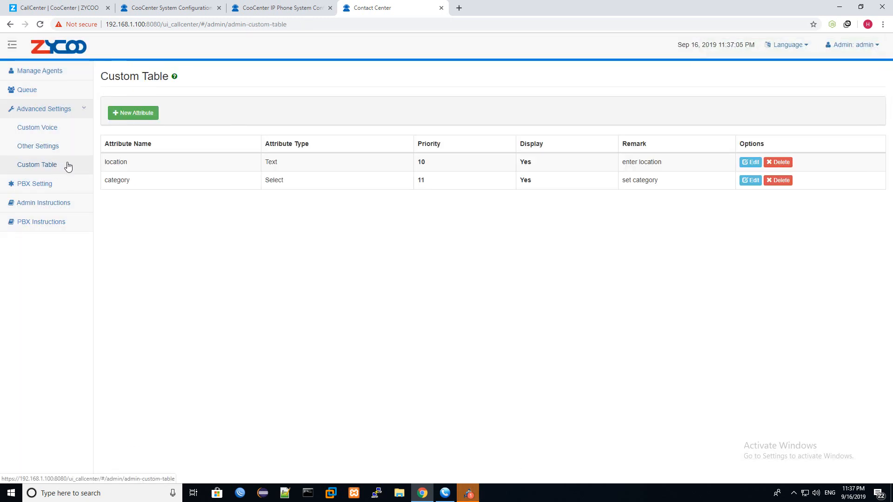
{"action": "left_click", "coordinate": [134, 113]}
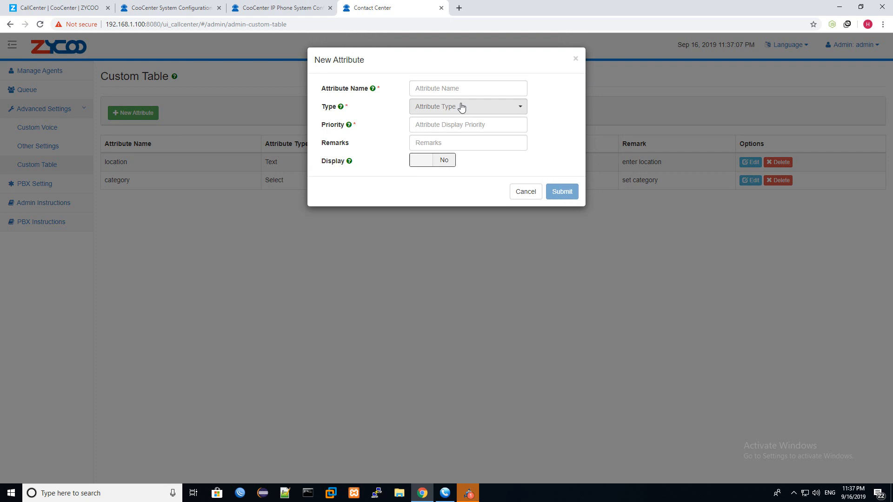
{"action": "left_click", "coordinate": [459, 106]}
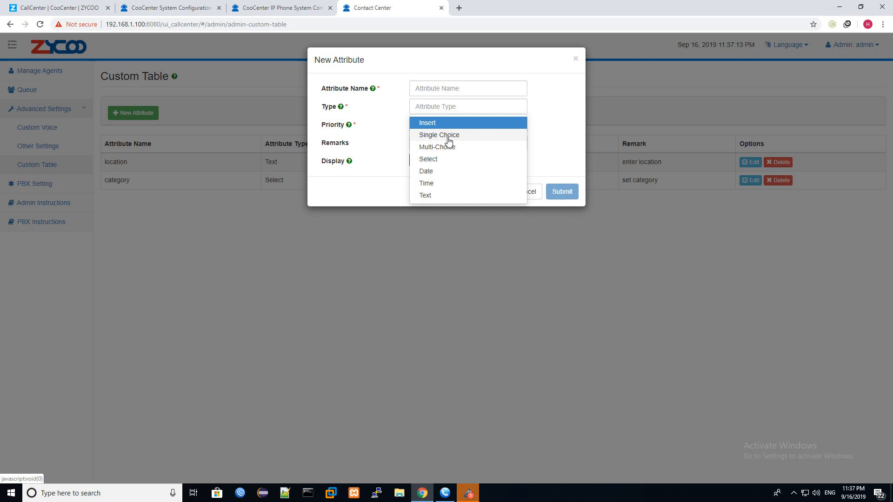
{"action": "left_click", "coordinate": [578, 70]}
{"action": "left_click", "coordinate": [576, 59]}
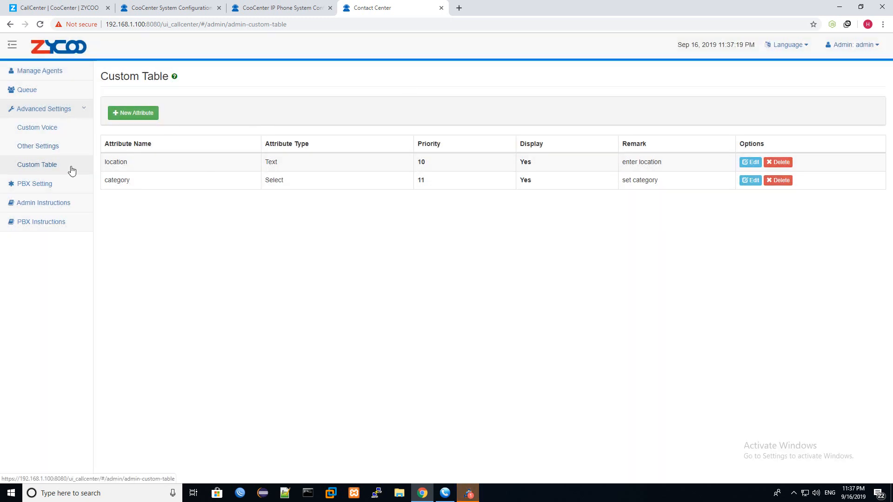
- On the Other Settings page, toggle the Customer Feedback 'On' checkbox
{"action": "left_click", "coordinate": [46, 149]}
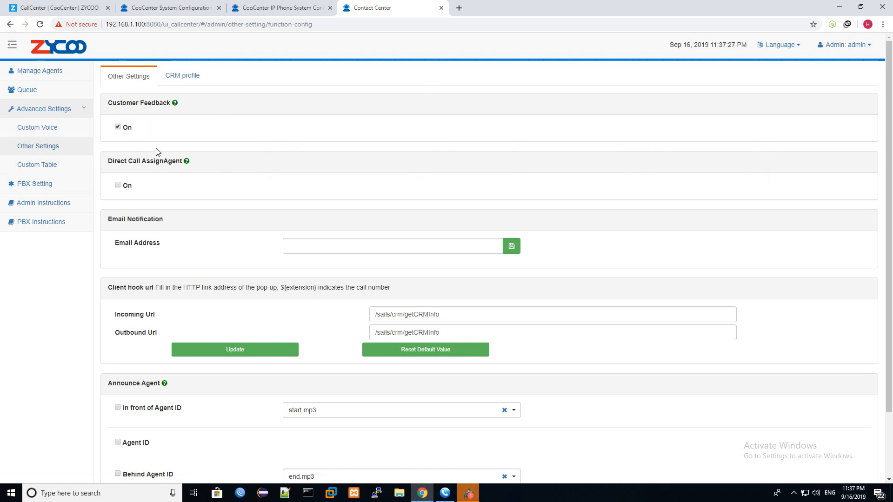
{"action": "left_click", "coordinate": [119, 128]}
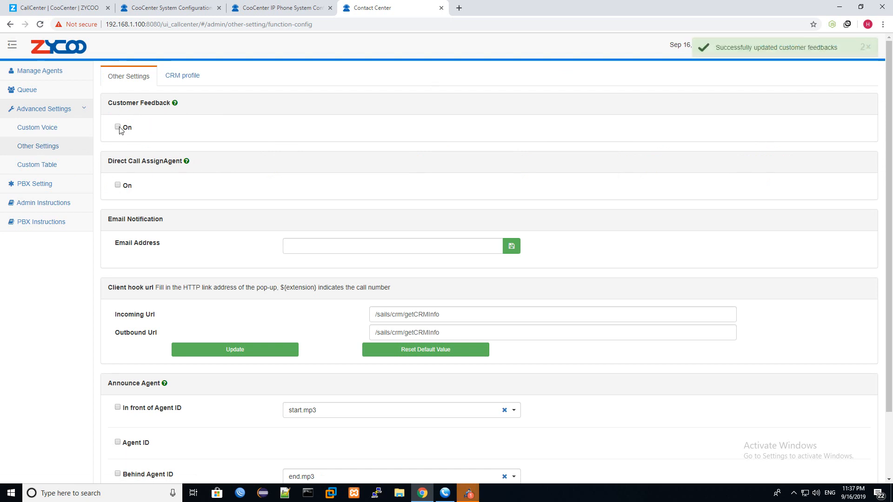
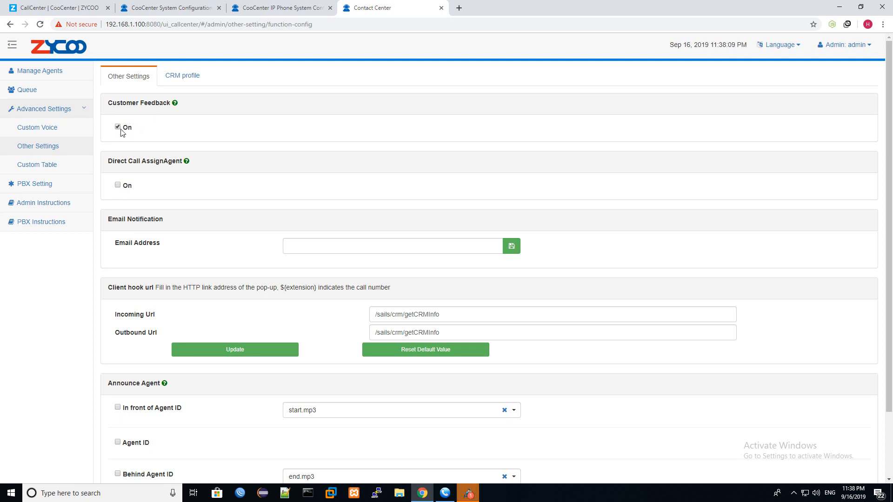
- Keep Customer Feedback on, enable Direct Call AssignAgent, and bring the MicroSIP softphone (extension 800) into view
{"action": "left_click", "coordinate": [117, 127]}
{"action": "left_click", "coordinate": [118, 127]}
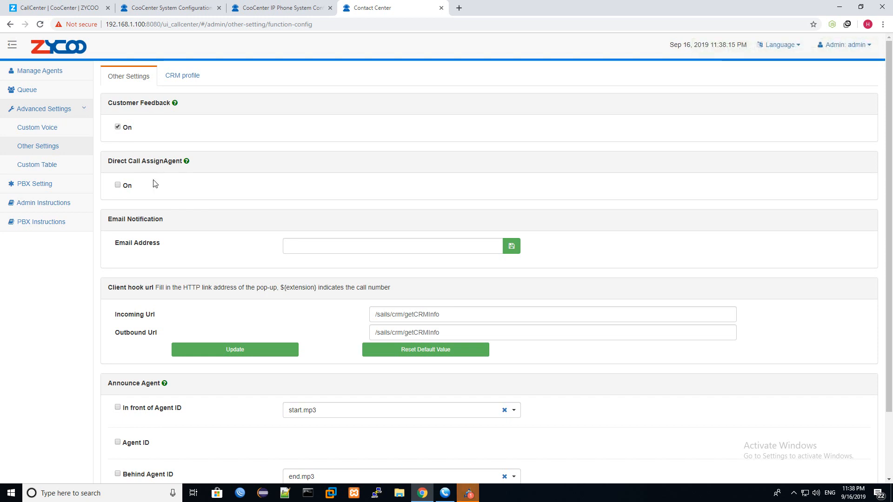
{"action": "left_click", "coordinate": [118, 185]}
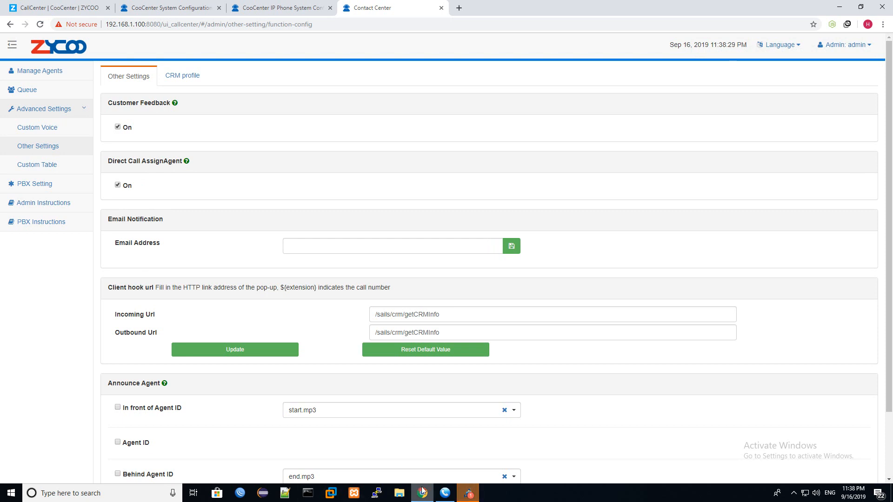
{"action": "left_click", "coordinate": [445, 493]}
{"action": "left_click_drag", "start_coordinate": [423, 89], "coordinate": [374, 64]}
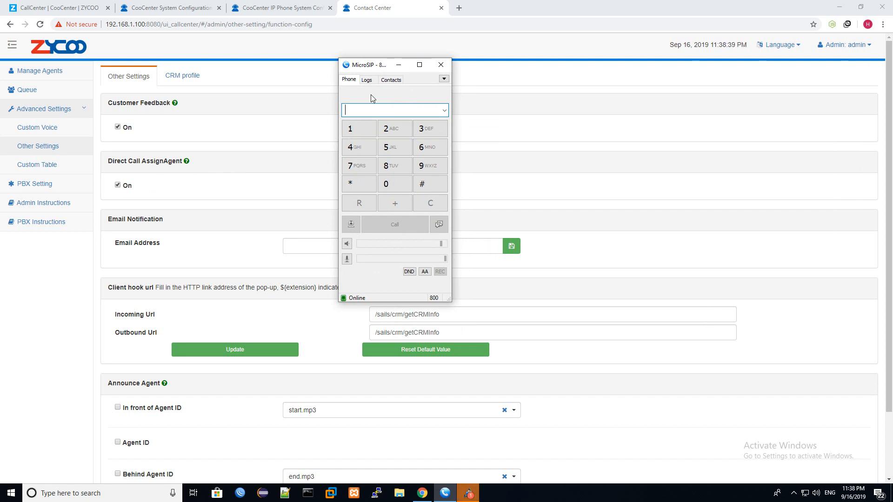
- Move the Jitsi window up, then switch Direct Call AssignAgent off so it is saved unchecked
{"action": "left_click", "coordinate": [468, 493]}
{"action": "left_click_drag", "start_coordinate": [749, 136], "coordinate": [631, 78]}
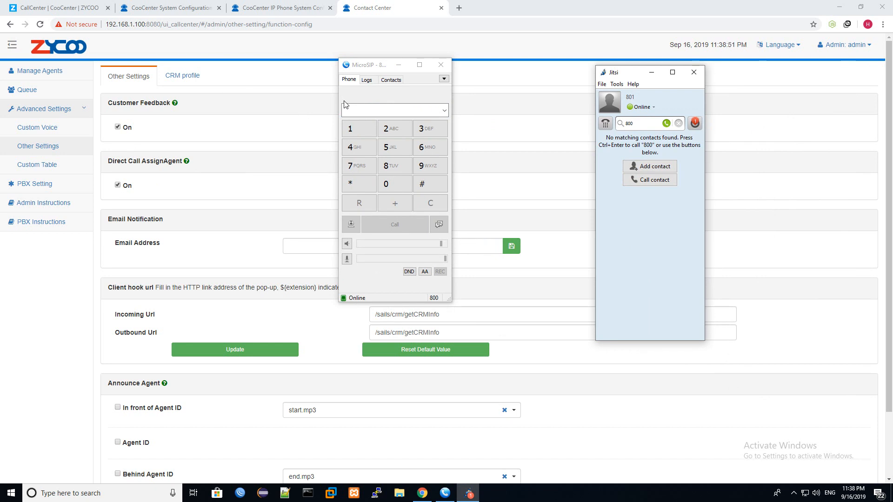
{"action": "left_click", "coordinate": [118, 185]}
{"action": "left_click", "coordinate": [118, 186]}
{"action": "left_click", "coordinate": [118, 185]}
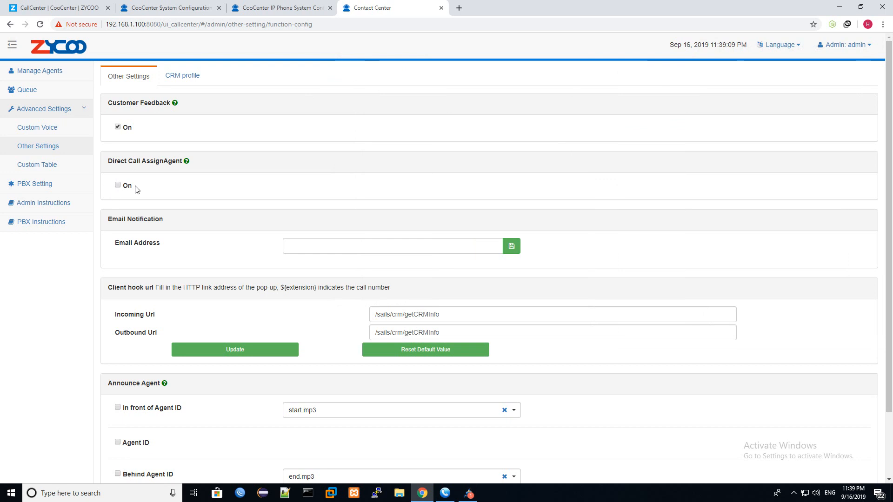
{"action": "scroll", "coordinate": [173, 194], "scroll_direction": "down", "scroll_amount": 2}
{"action": "scroll", "coordinate": [176, 172], "scroll_direction": "up", "scroll_amount": 2}
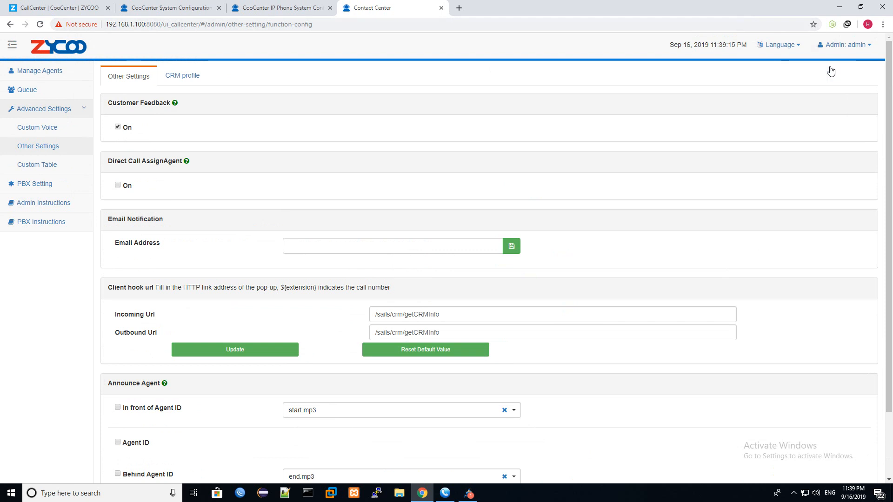
- Log out of the admin console and sign in as agent 800 with the agent password
{"action": "left_click", "coordinate": [839, 45]}
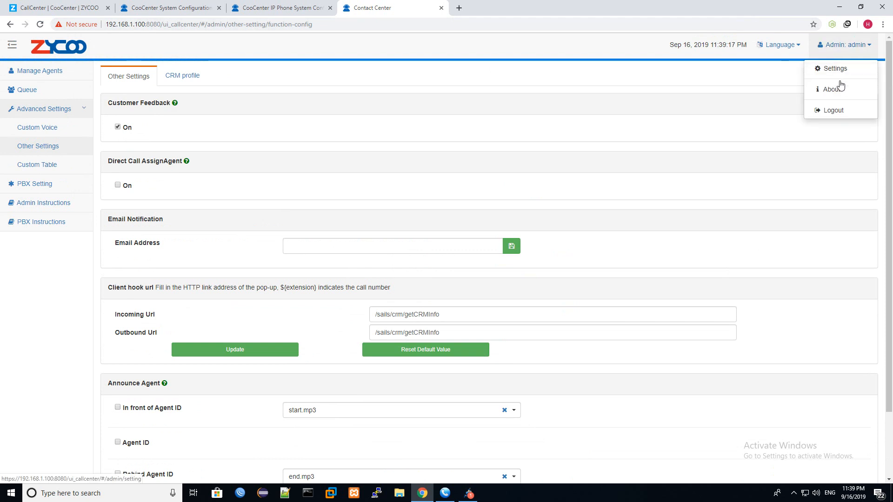
{"action": "left_click", "coordinate": [833, 110]}
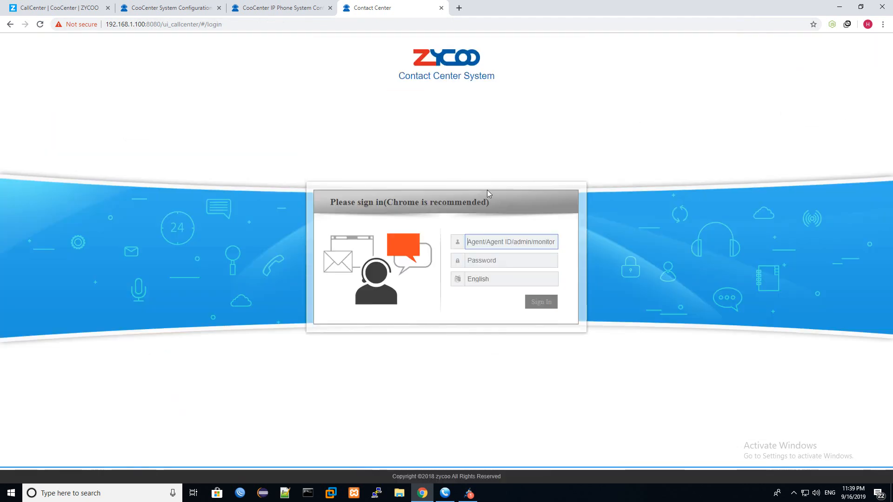
{"action": "type", "text": "8001"}
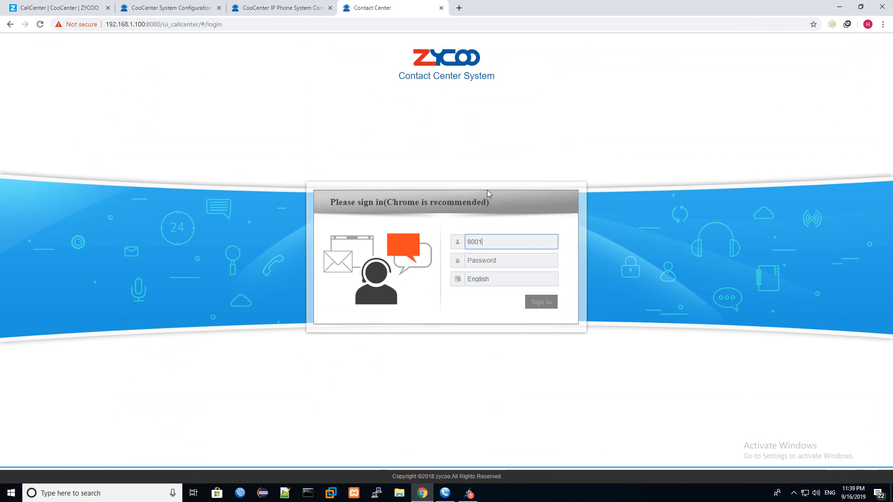
{"action": "key", "text": "BackSpace"}
{"action": "key", "text": "Tab"}
{"action": "type", "text": "234"}
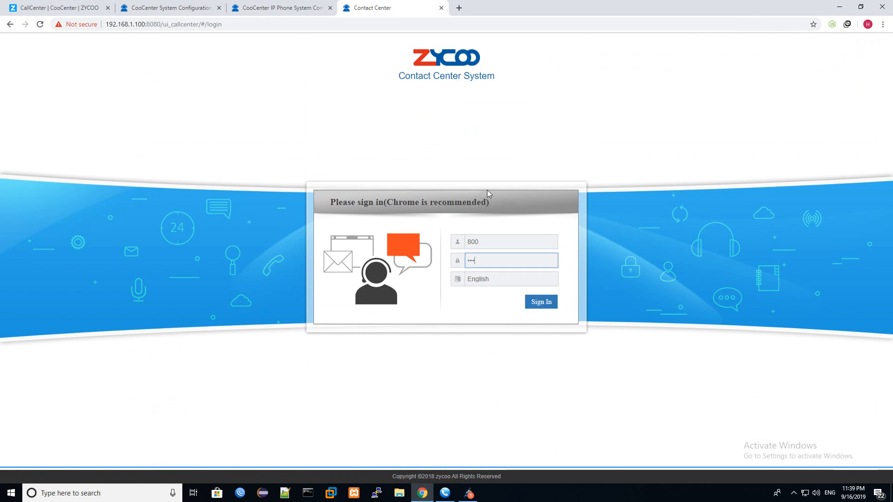
{"action": "key", "text": "Return"}
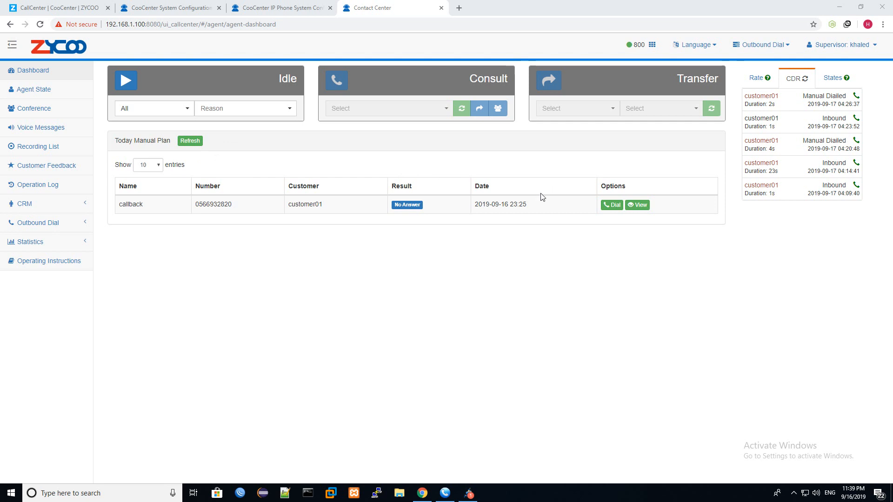
- Dial the callback plan entry's customer, answer it in MicroSIP, and end the call
{"action": "left_click_drag", "start_coordinate": [540, 205], "coordinate": [489, 205]}
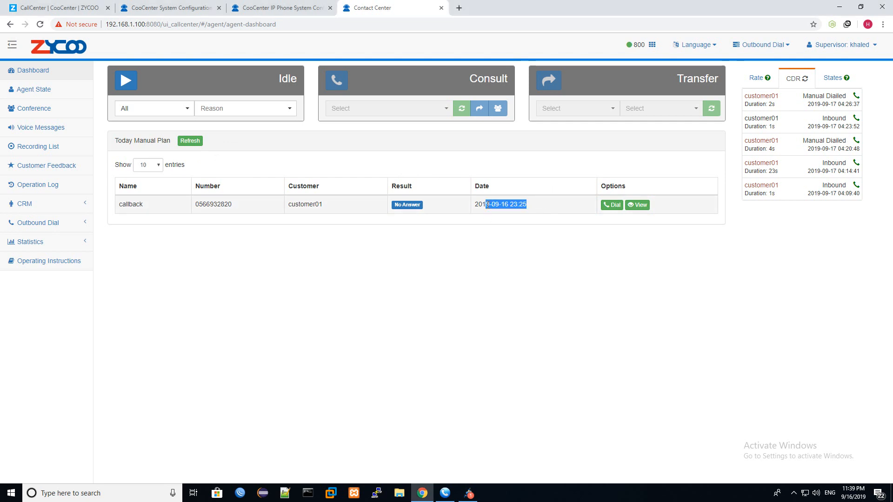
{"action": "left_click", "coordinate": [420, 204]}
{"action": "double_click", "coordinate": [134, 205]}
{"action": "left_click", "coordinate": [411, 205]}
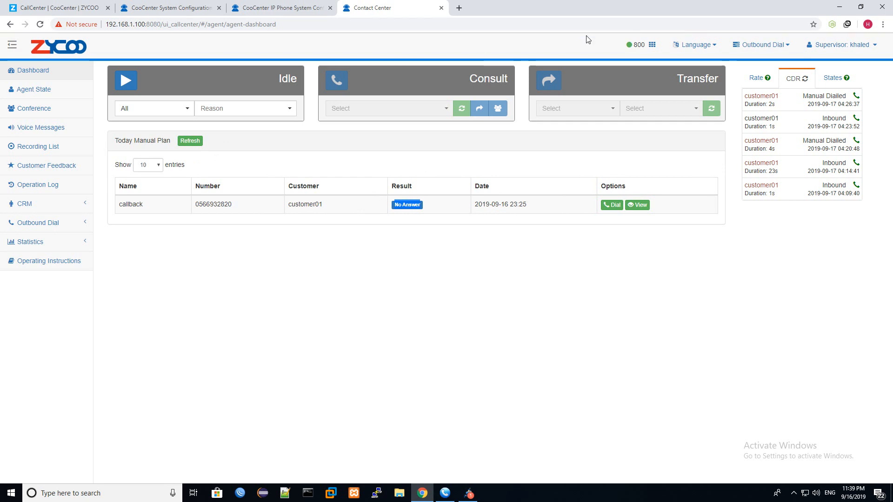
{"action": "left_click", "coordinate": [617, 209]}
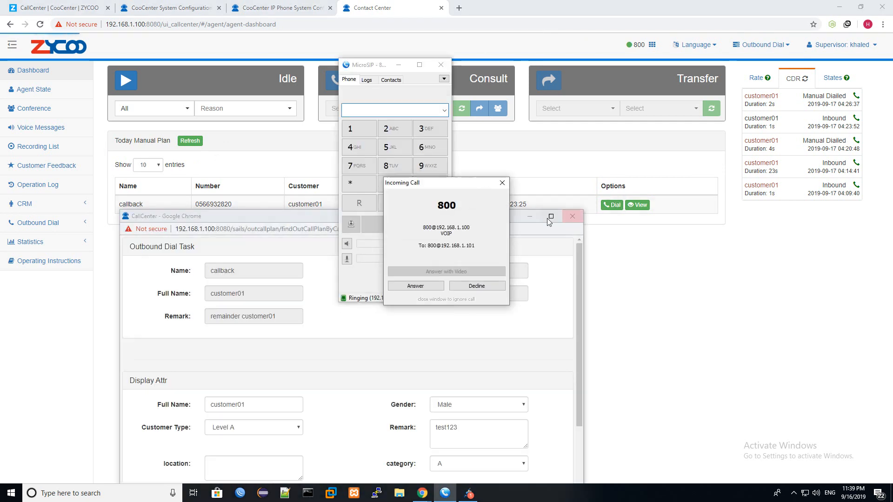
{"action": "left_click", "coordinate": [438, 286]}
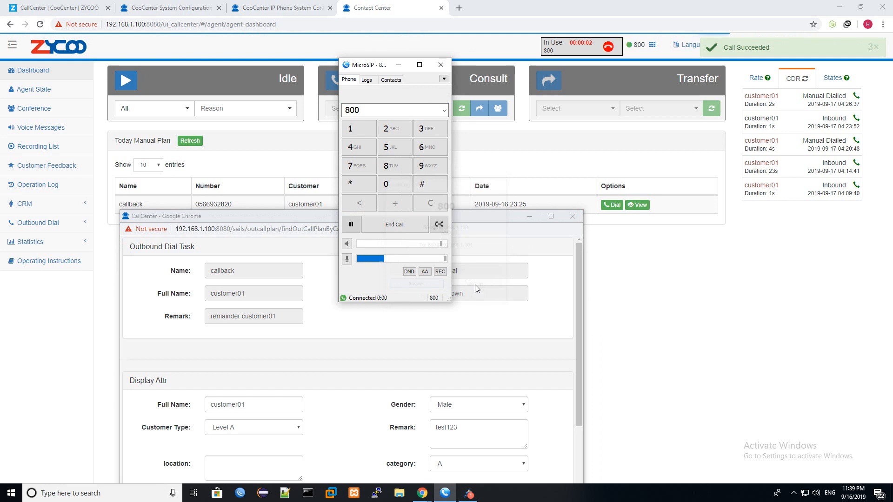
{"action": "left_click", "coordinate": [399, 230]}
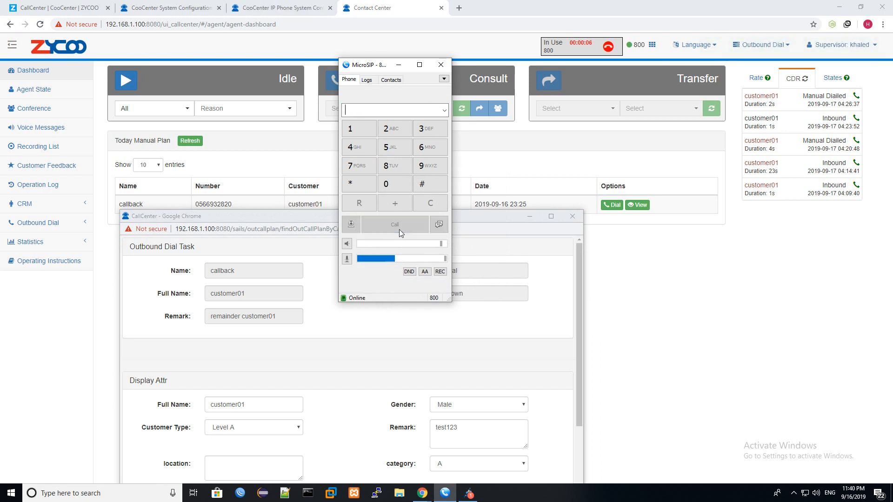
{"action": "left_click", "coordinate": [397, 65]}
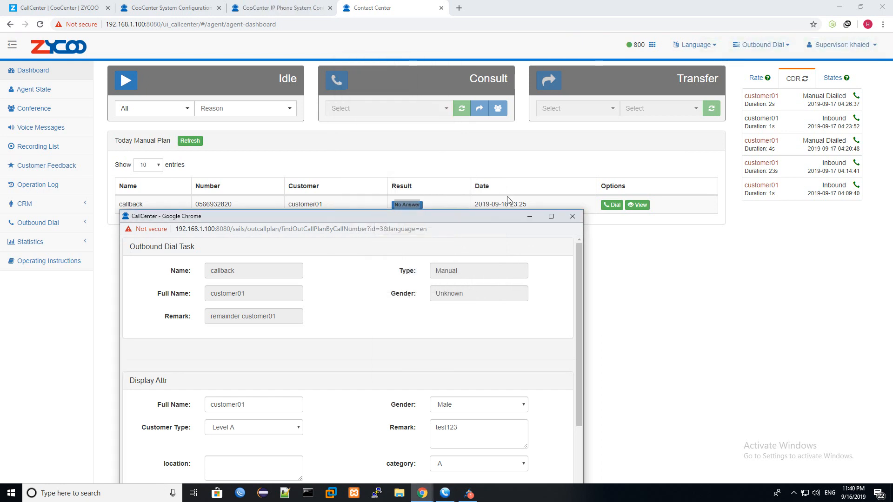
- In the maximized customer popup, save location CANDA/HFGHFY and category M, then close it
{"action": "left_click", "coordinate": [551, 216]}
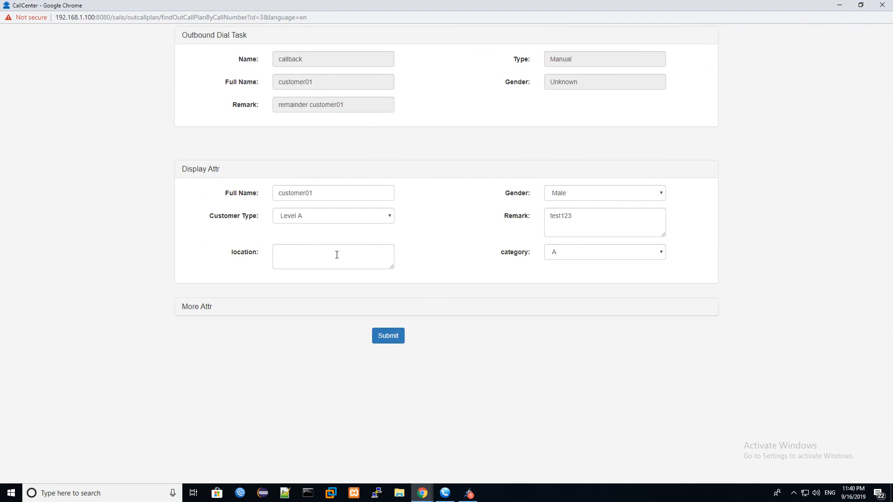
{"action": "left_click", "coordinate": [321, 257]}
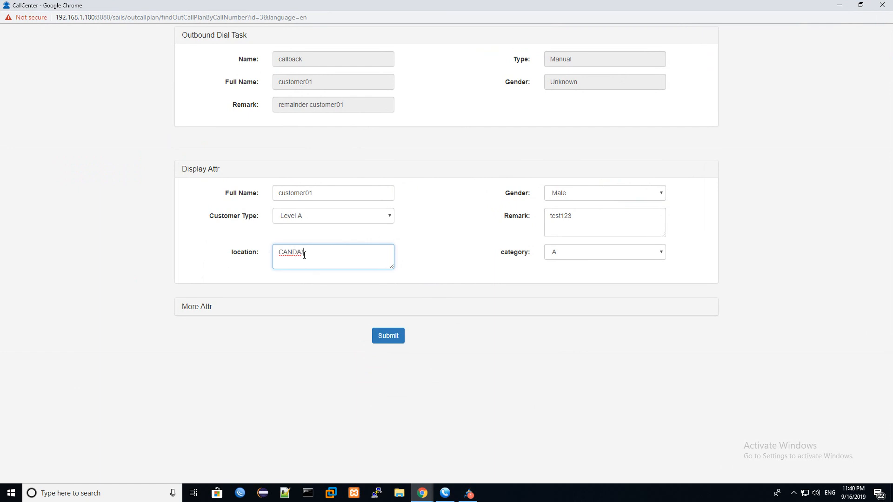
{"action": "type", "text": "CANDA/HFGHFY"}
{"action": "left_click", "coordinate": [565, 254]}
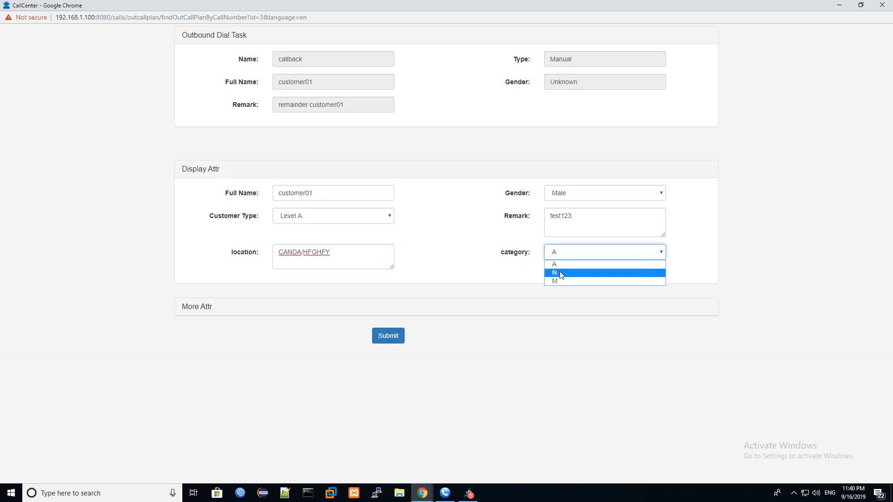
{"action": "left_click", "coordinate": [558, 279]}
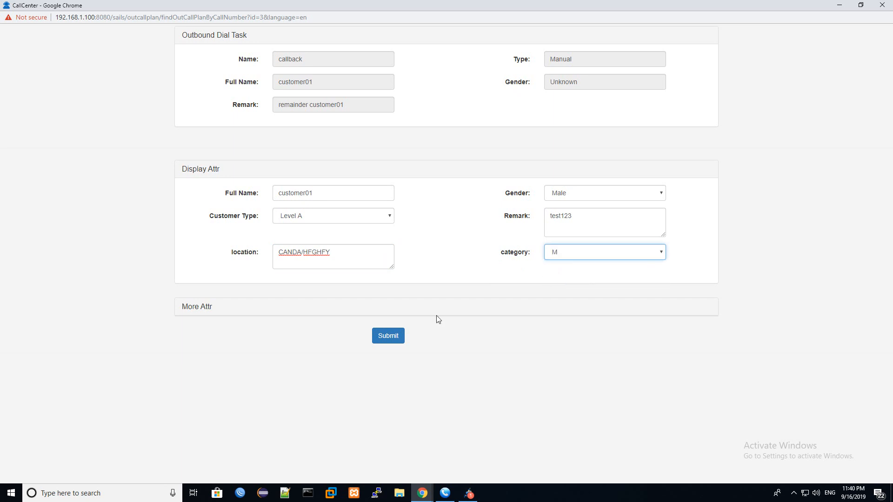
{"action": "left_click", "coordinate": [399, 334]}
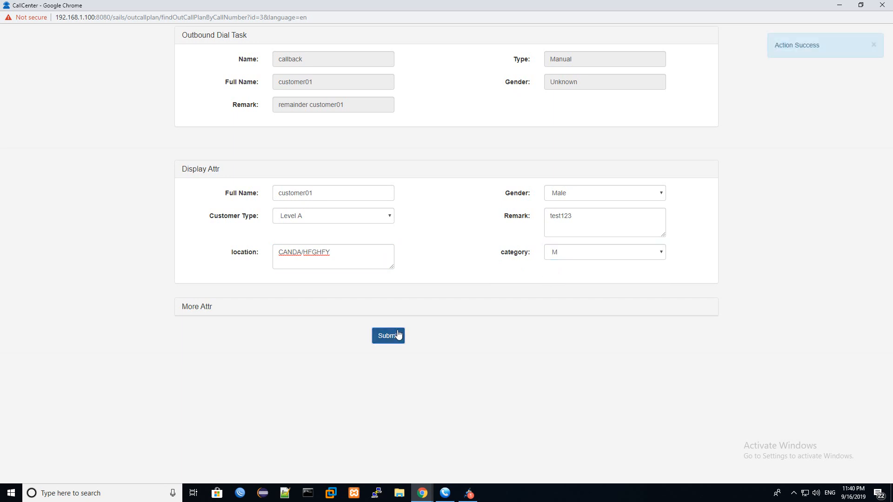
{"action": "left_click", "coordinate": [873, 9]}
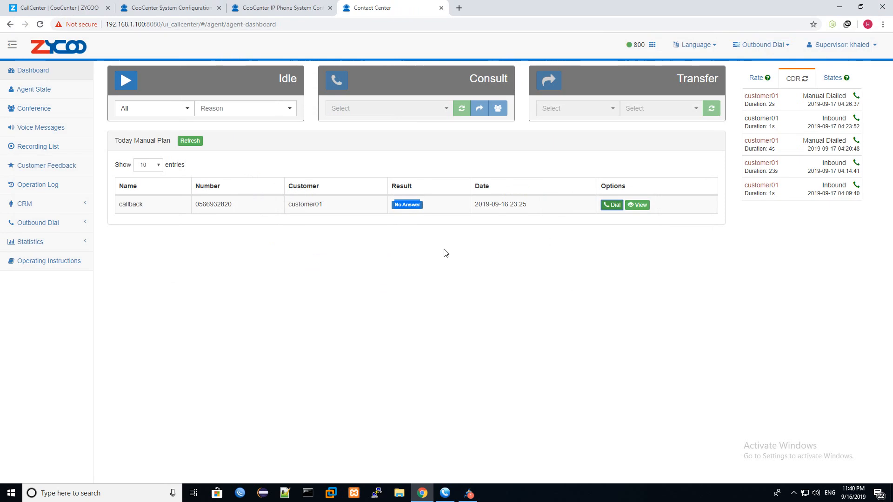
- Check customer01's location CANDA/HFGHFY and category M in the CRM list and its Other Info editor
{"action": "left_click", "coordinate": [74, 204]}
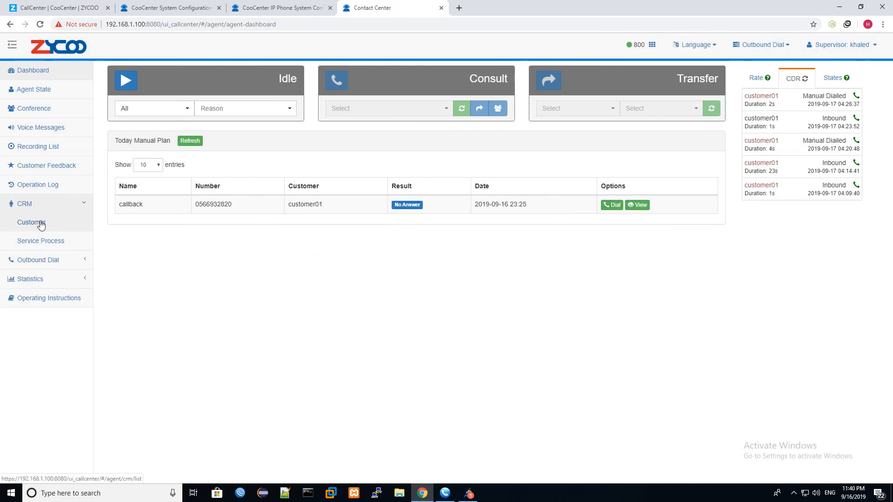
{"action": "left_click", "coordinate": [41, 225]}
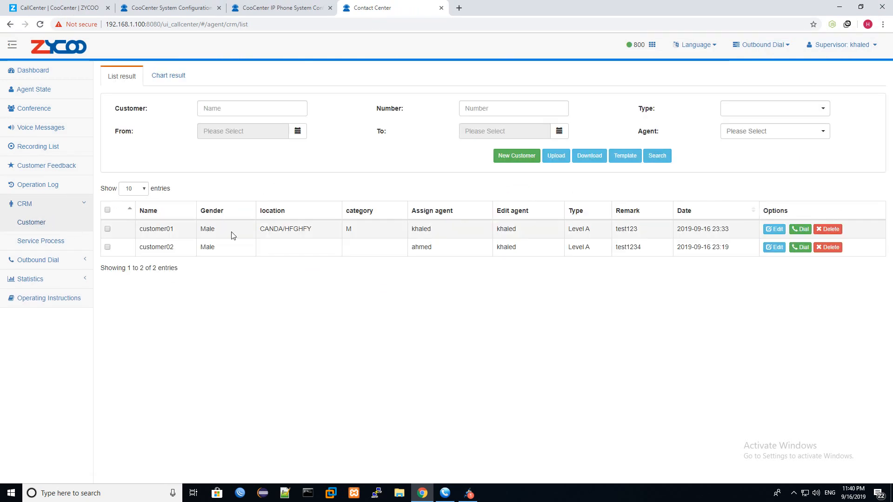
{"action": "left_click_drag", "start_coordinate": [318, 230], "coordinate": [259, 229]}
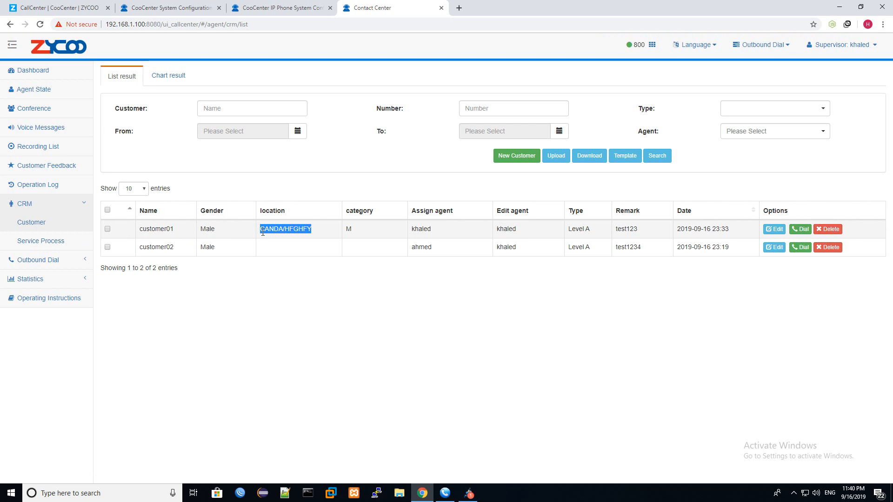
{"action": "left_click", "coordinate": [775, 231]}
{"action": "left_click", "coordinate": [379, 90]}
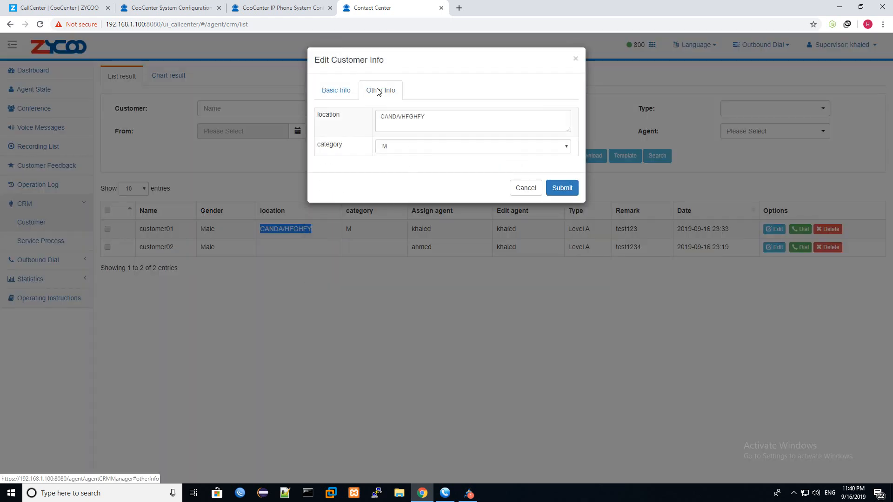
{"action": "left_click_drag", "start_coordinate": [453, 124], "coordinate": [332, 125]}
{"action": "left_click", "coordinate": [412, 148]}
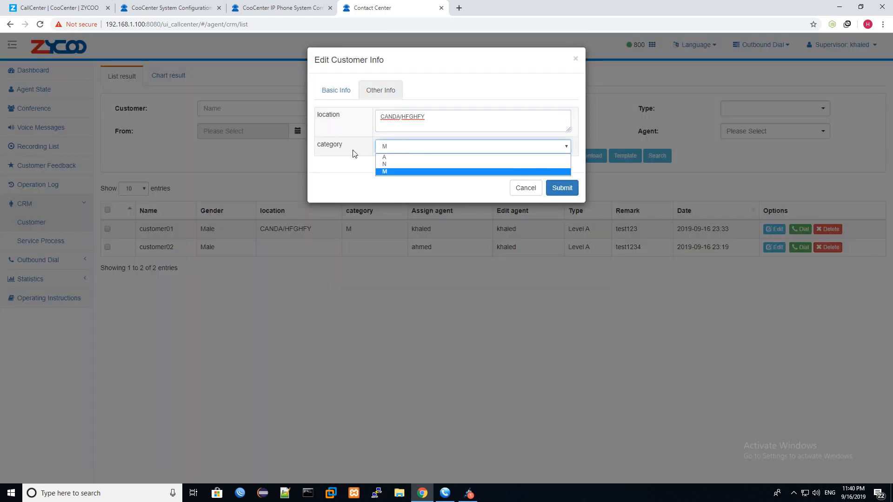
{"action": "left_click", "coordinate": [576, 60]}
{"action": "left_click_drag", "start_coordinate": [372, 227], "coordinate": [338, 233]}
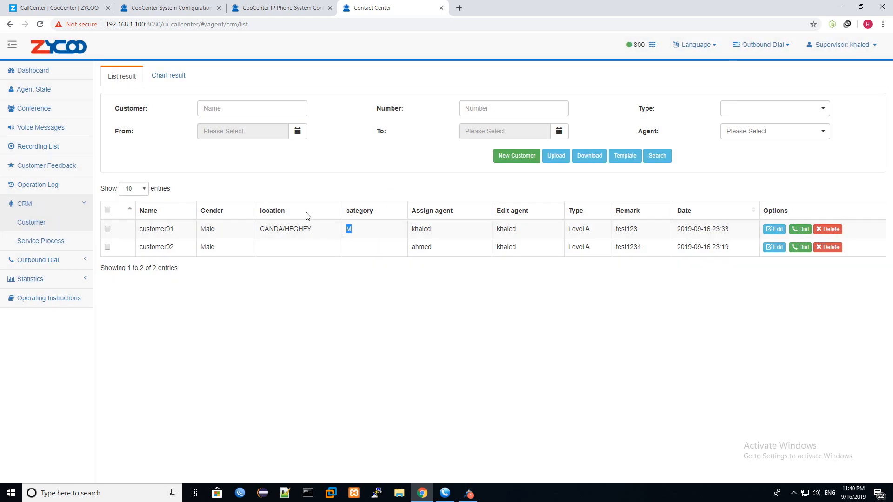
- View the empty Customer Feedback page, reject the incoming call, and bring up Jitsi
{"action": "left_click", "coordinate": [65, 173]}
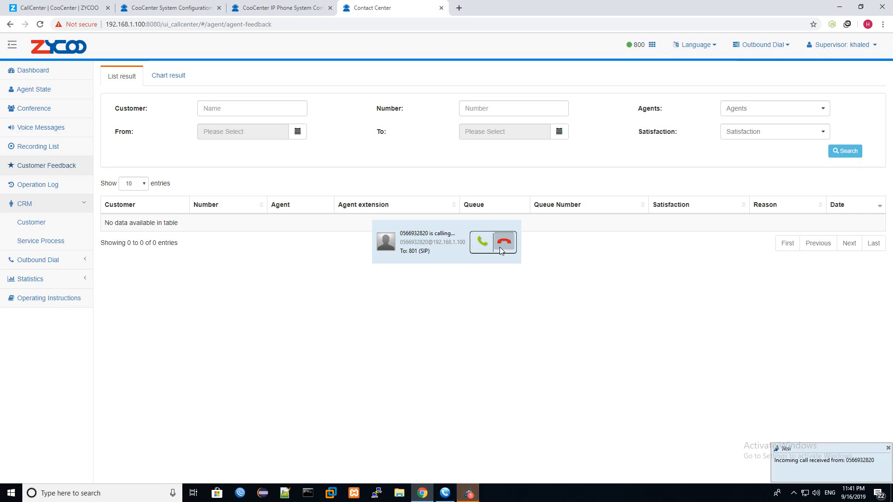
{"action": "left_click", "coordinate": [500, 247]}
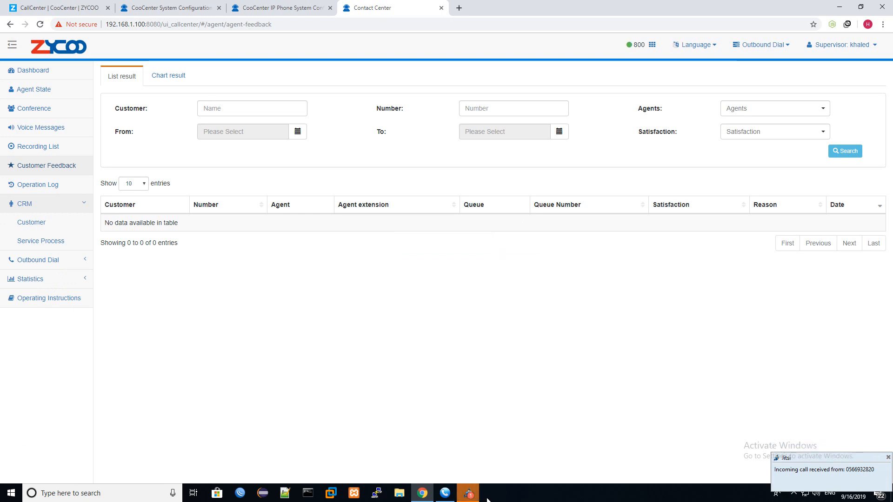
{"action": "left_click", "coordinate": [469, 493]}
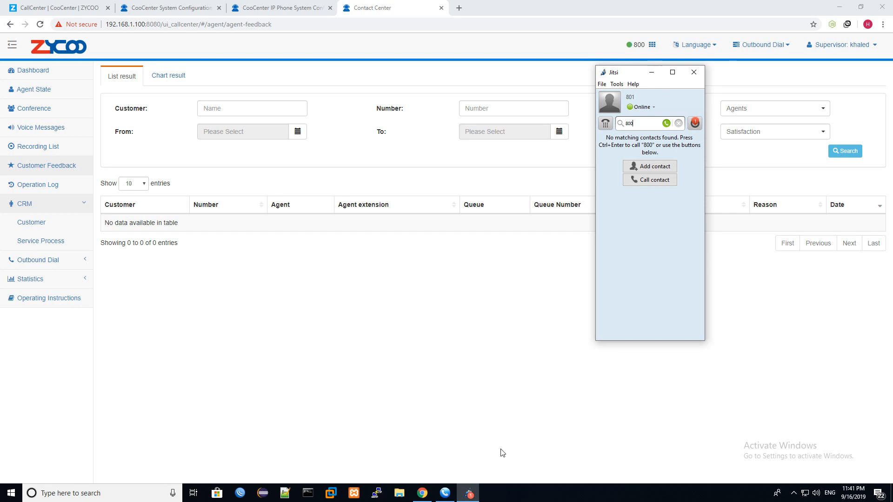
- Answer customer01's Sales queue call in MicroSIP, mute the microphone, and hang up
{"action": "left_click", "coordinate": [446, 494]}
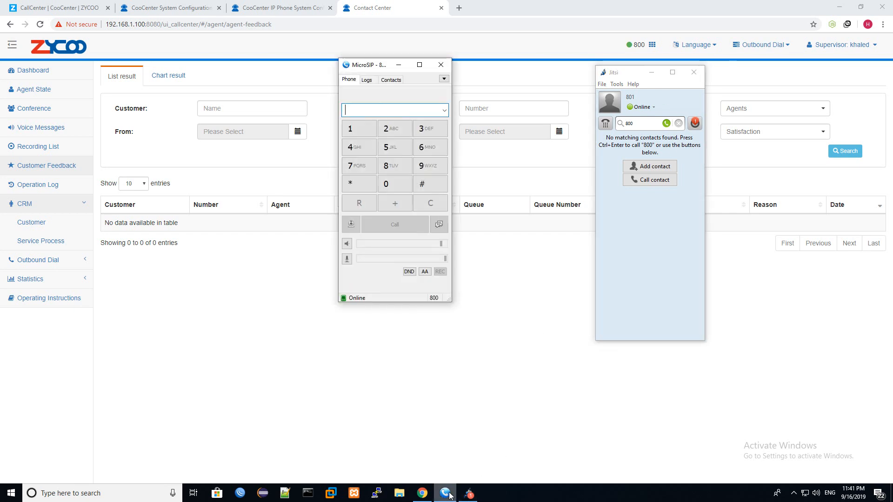
{"action": "left_click", "coordinate": [447, 493]}
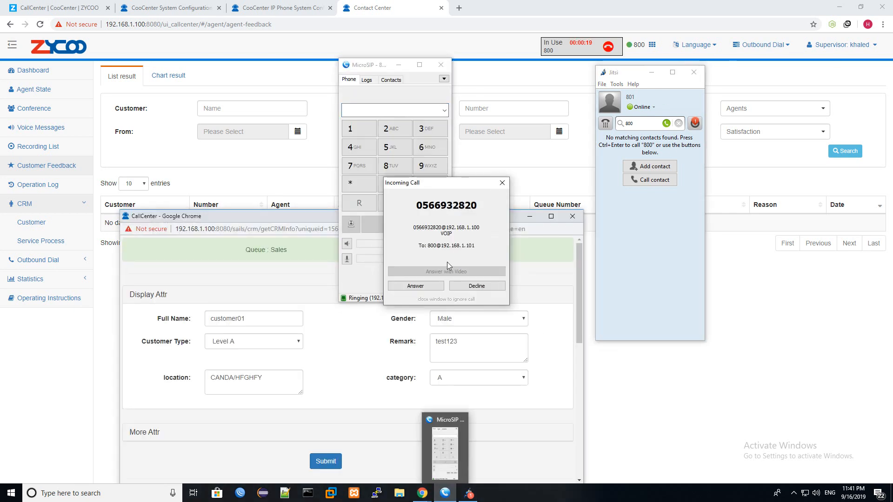
{"action": "left_click", "coordinate": [432, 286]}
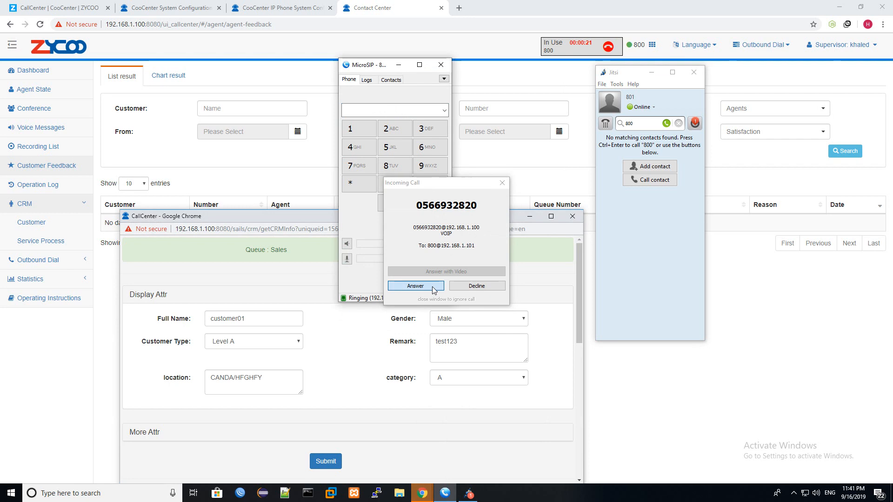
{"action": "left_click", "coordinate": [347, 259]}
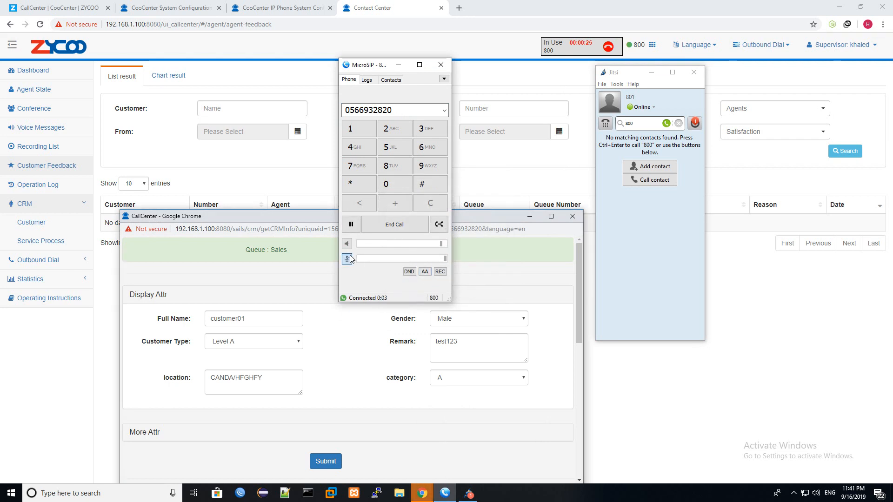
{"action": "left_click", "coordinate": [399, 227]}
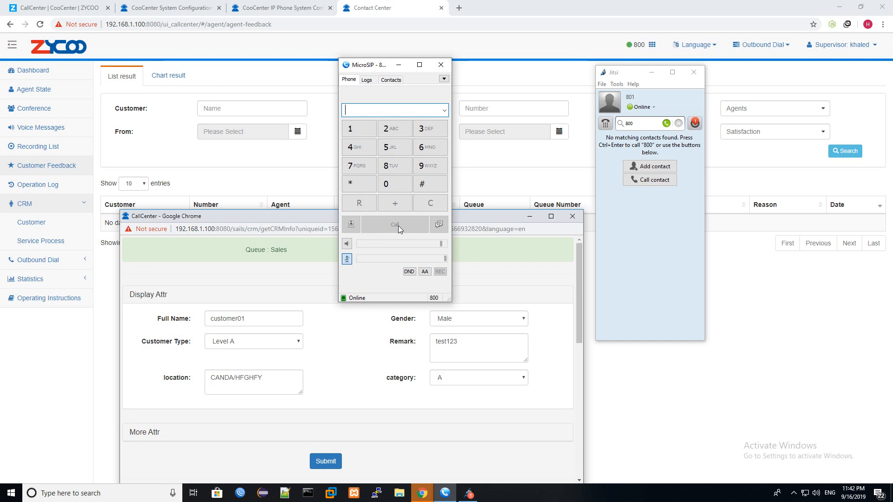
- Close the CRM customer popup and the Jitsi softphone window
{"action": "left_click", "coordinate": [534, 219]}
{"action": "left_click", "coordinate": [573, 216]}
{"action": "left_click", "coordinate": [652, 72]}
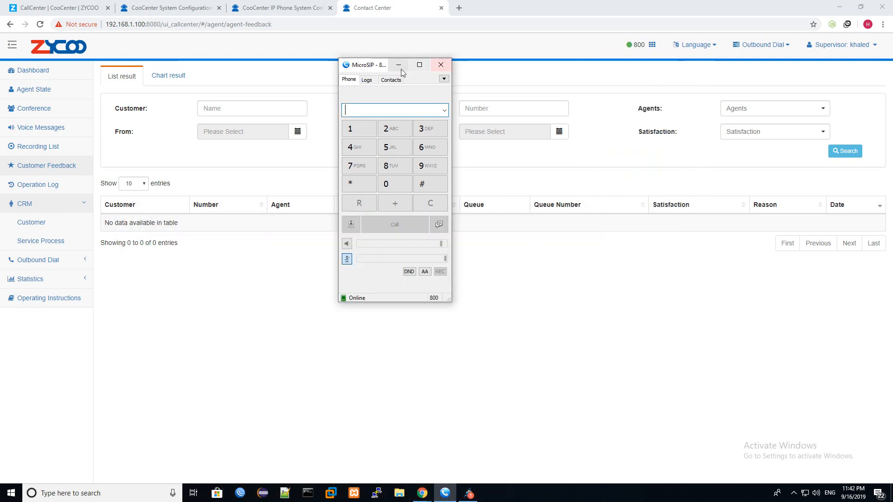
- Reload Customer Feedback and review customer01's new row: Poor rating with Poor Service reason
{"action": "left_click", "coordinate": [398, 65]}
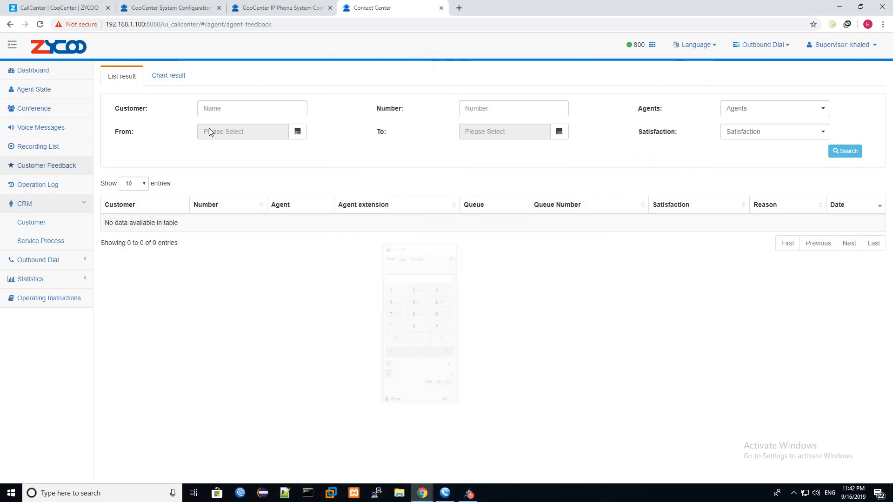
{"action": "left_click", "coordinate": [50, 147]}
{"action": "left_click", "coordinate": [50, 167]}
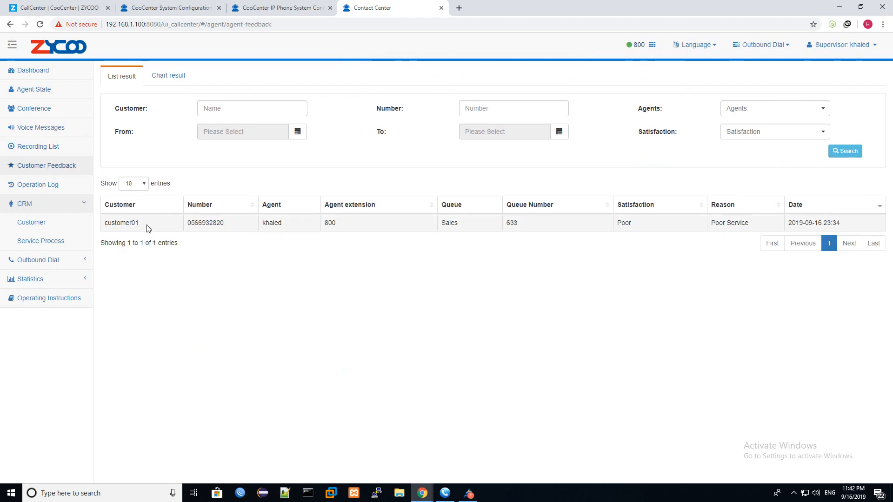
{"action": "left_click_drag", "start_coordinate": [148, 228], "coordinate": [100, 231]}
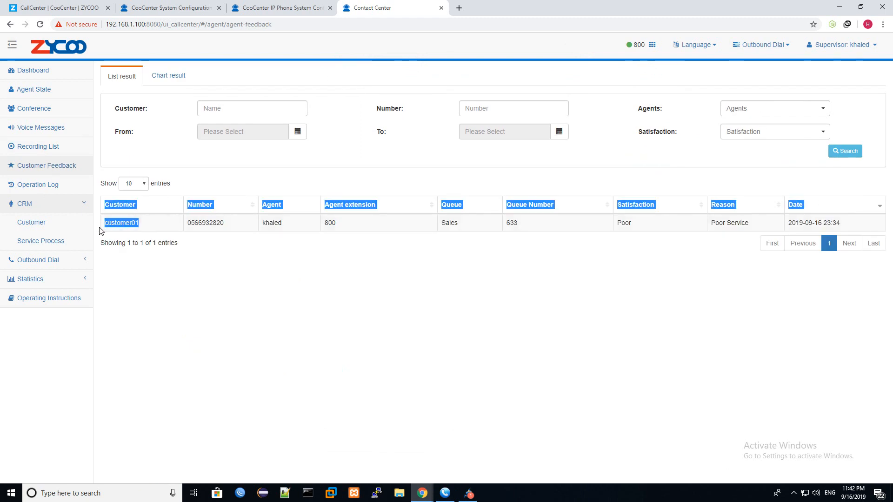
{"action": "left_click", "coordinate": [129, 229]}
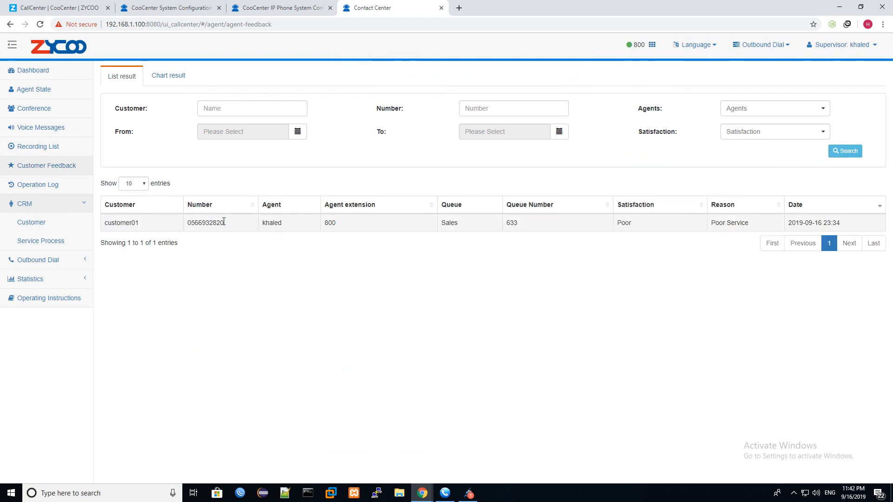
{"action": "left_click_drag", "start_coordinate": [223, 222], "coordinate": [181, 225]}
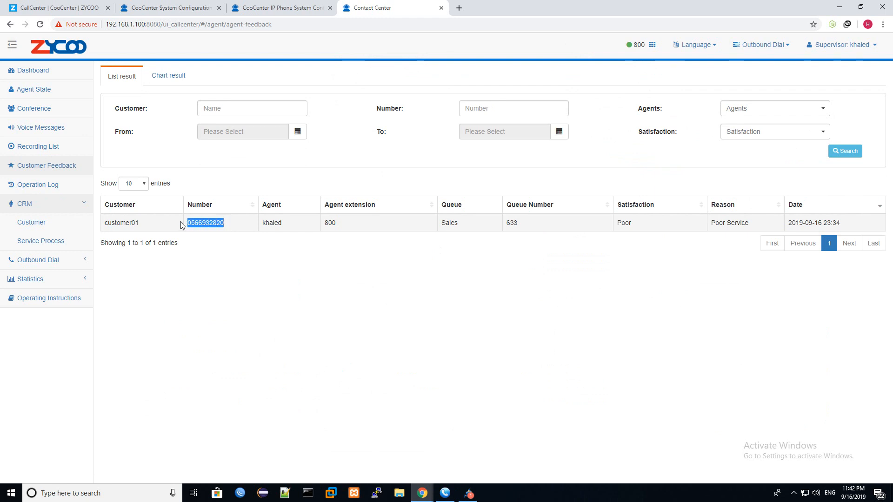
{"action": "double_click", "coordinate": [273, 222]}
{"action": "left_click", "coordinate": [462, 222]}
{"action": "double_click", "coordinate": [623, 227]}
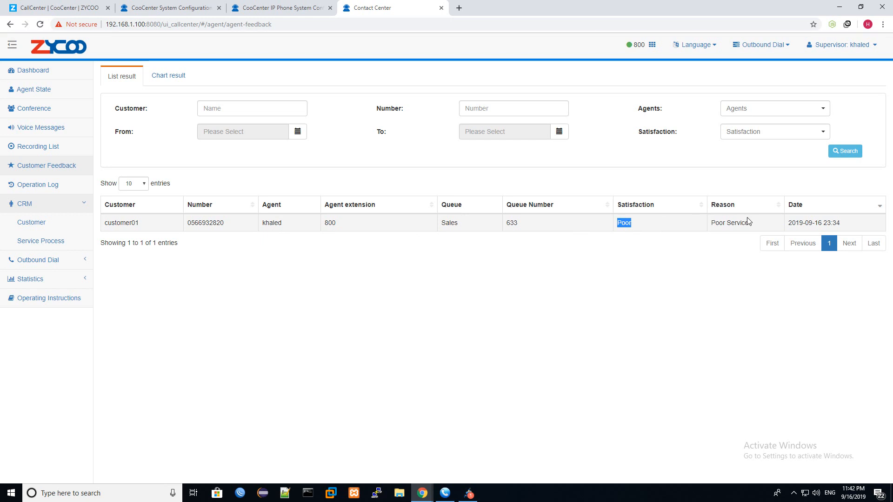
{"action": "left_click_drag", "start_coordinate": [748, 221], "coordinate": [712, 235]}
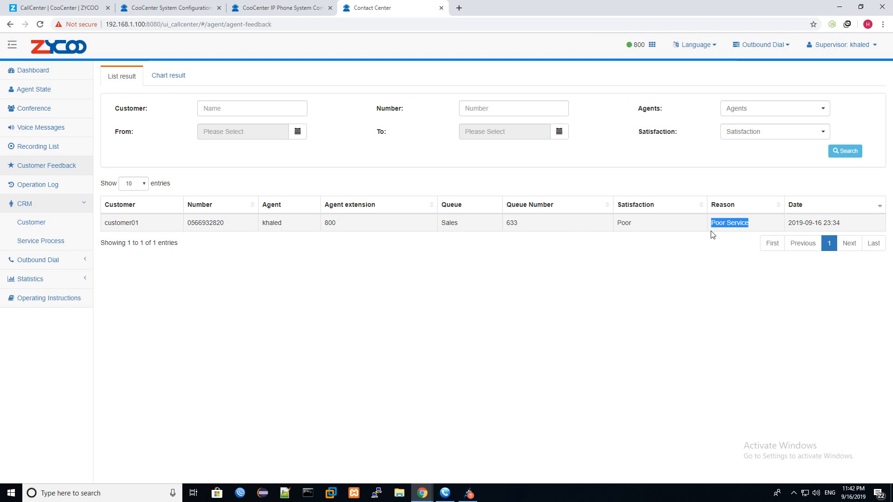
{"action": "double_click", "coordinate": [731, 223]}
- Check the satisfaction and agent filter options, then switch to the Chart result view
{"action": "left_click", "coordinate": [757, 133]}
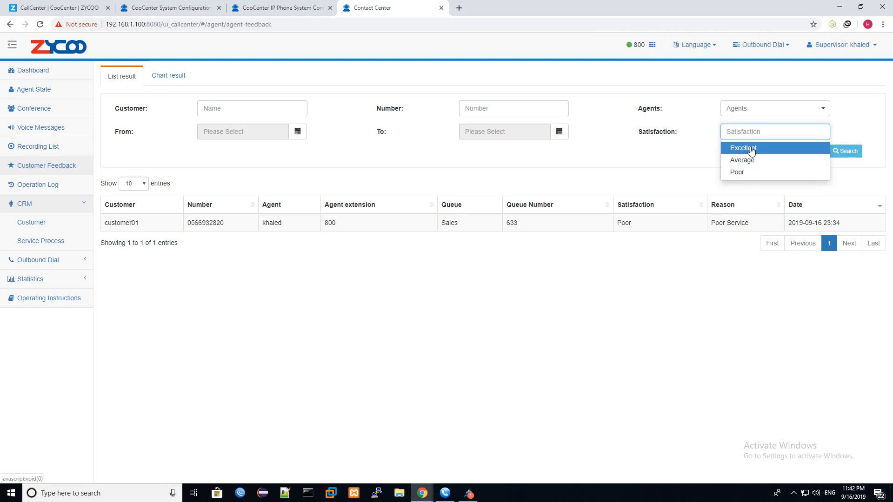
{"action": "left_click", "coordinate": [775, 112]}
{"action": "left_click", "coordinate": [618, 147]}
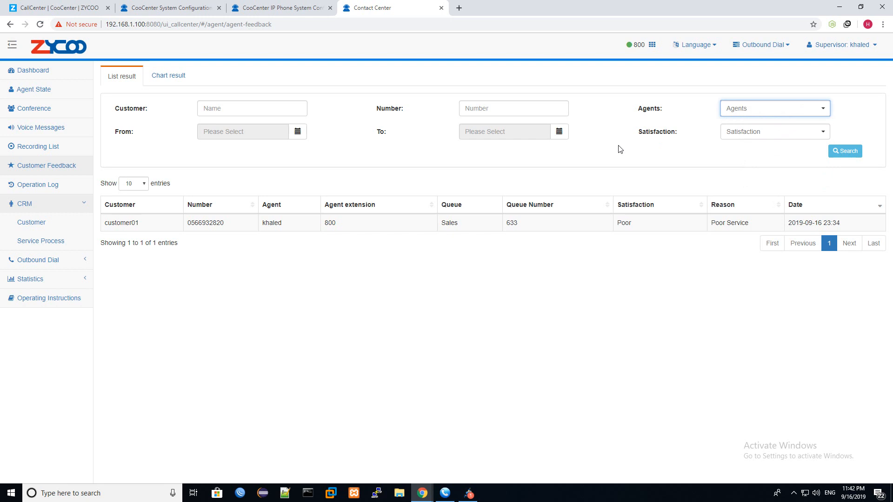
{"action": "left_click", "coordinate": [184, 80]}
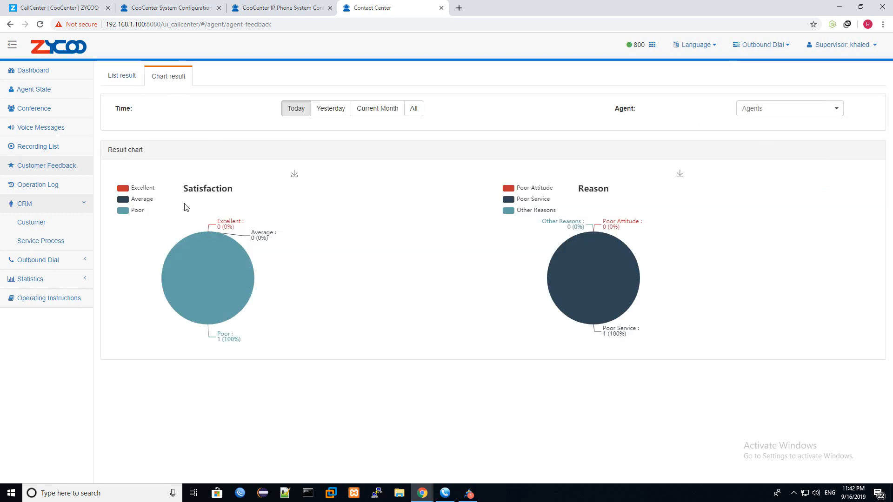
- Filter the charts to agent [800], try Yesterday, Current Month and All, then settle on Today
{"action": "left_click", "coordinate": [806, 113]}
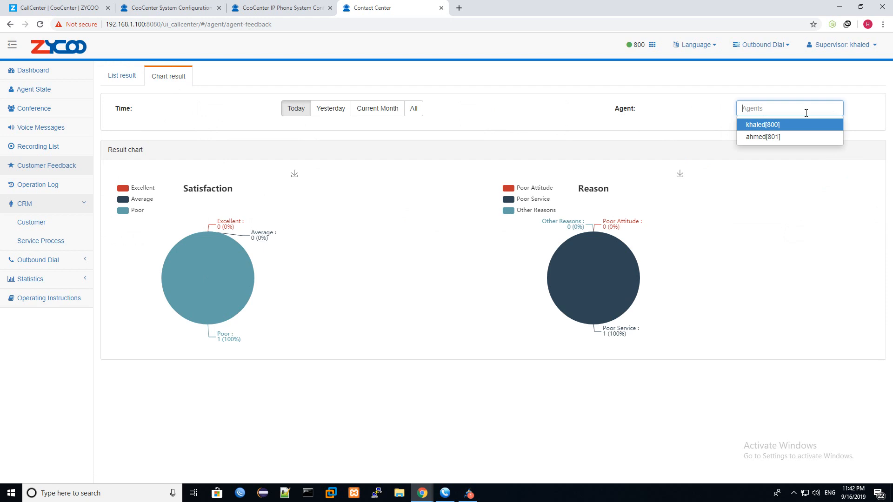
{"action": "left_click", "coordinate": [783, 132]}
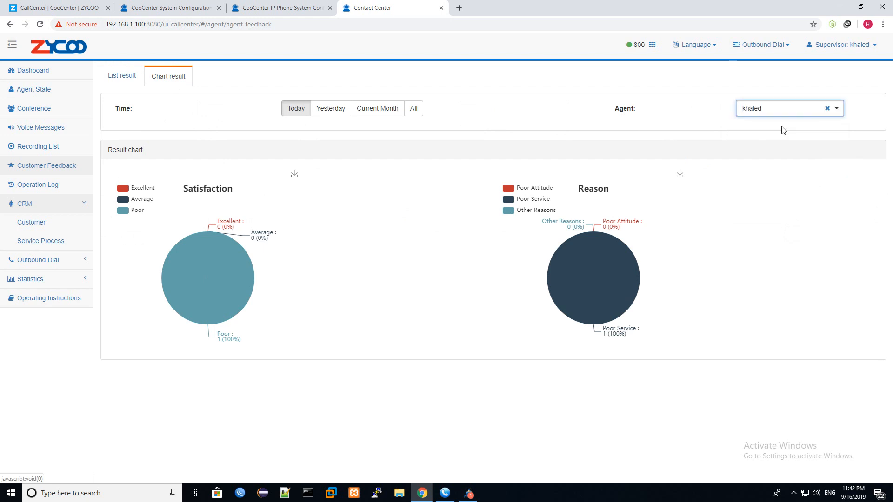
{"action": "left_click", "coordinate": [325, 111]}
{"action": "left_click", "coordinate": [373, 108]}
{"action": "left_click", "coordinate": [413, 109]}
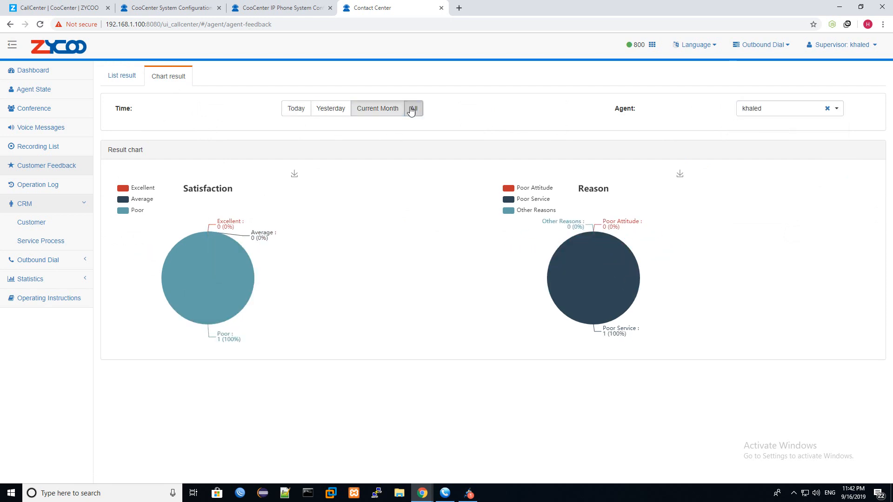
{"action": "left_click", "coordinate": [296, 109]}
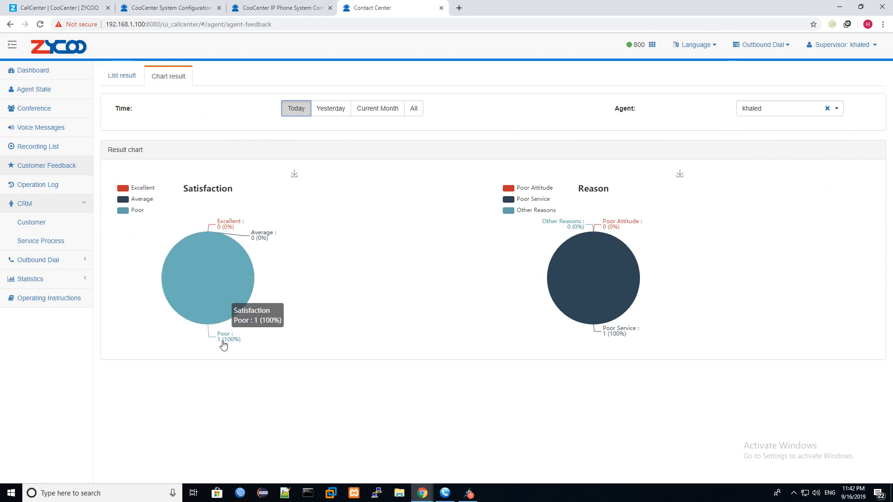
{"action": "left_click", "coordinate": [84, 203]}
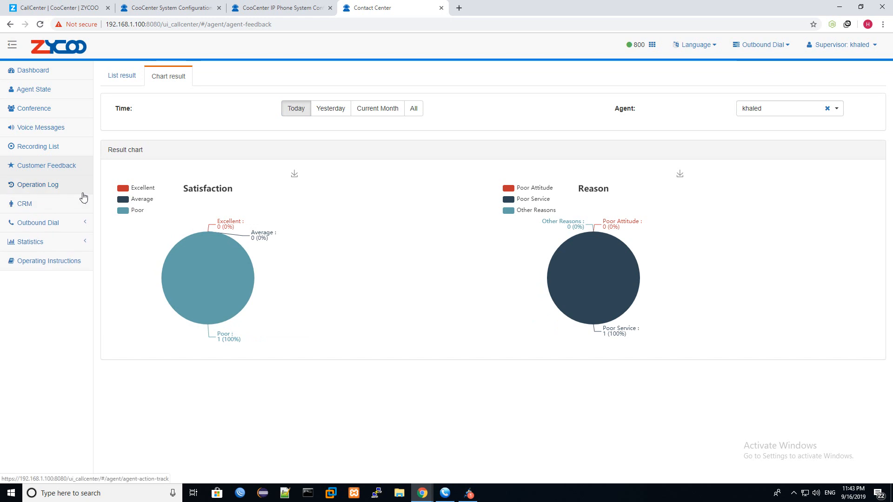
- Open the CDR call detail records under statistics and run an initial search
{"action": "left_click", "coordinate": [67, 245]}
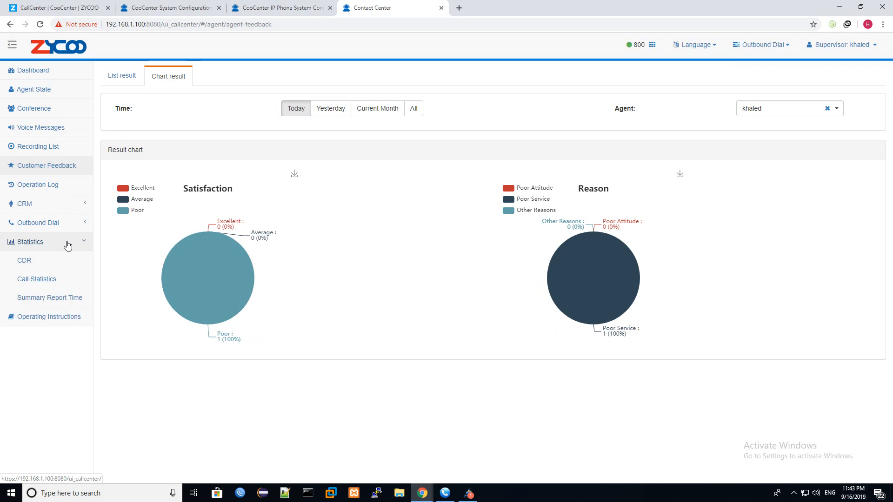
{"action": "left_click", "coordinate": [55, 263]}
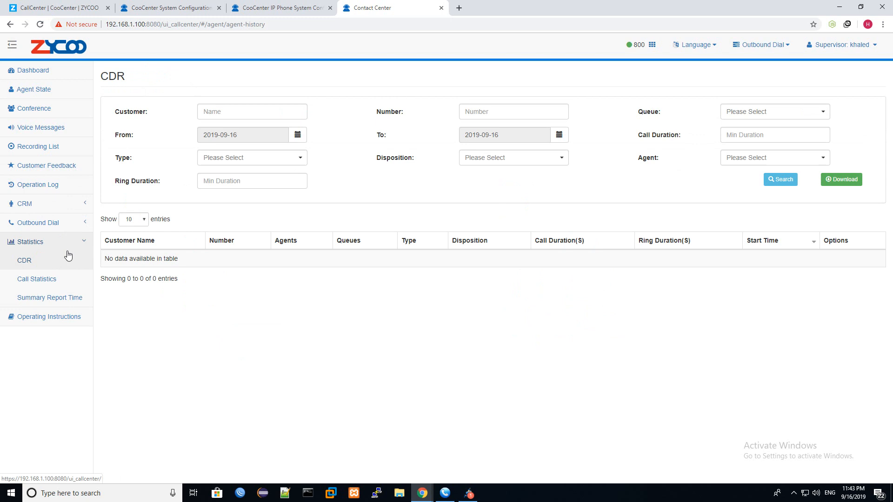
{"action": "left_click", "coordinate": [788, 184]}
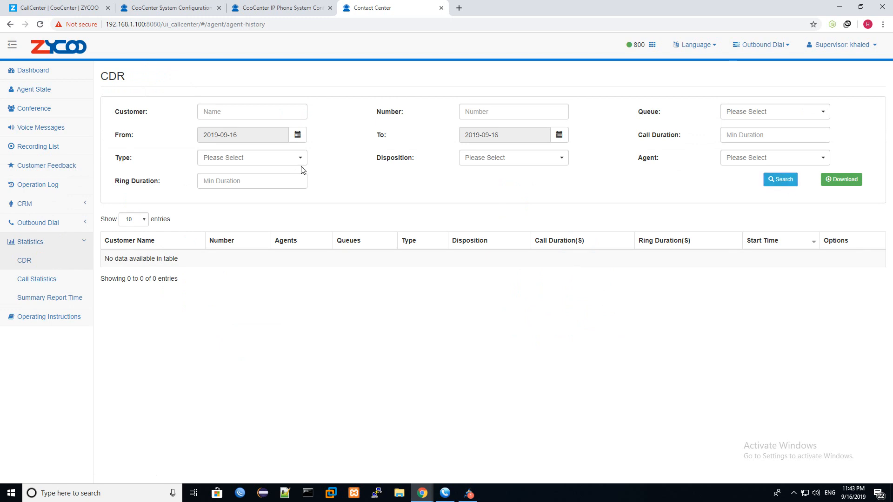
{"action": "left_click", "coordinate": [52, 281]}
{"action": "left_click", "coordinate": [55, 266]}
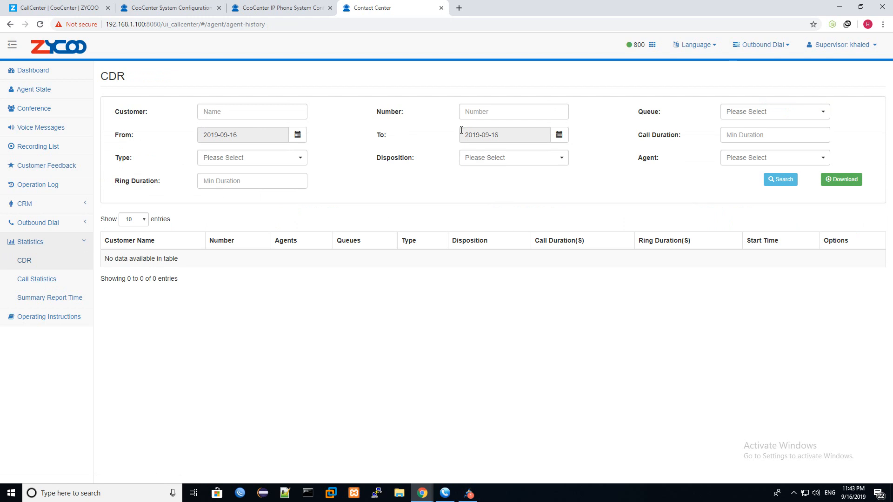
- Set the From date to 2015-04-30 and search, listing eight calls for customer01
{"action": "left_click", "coordinate": [298, 135]}
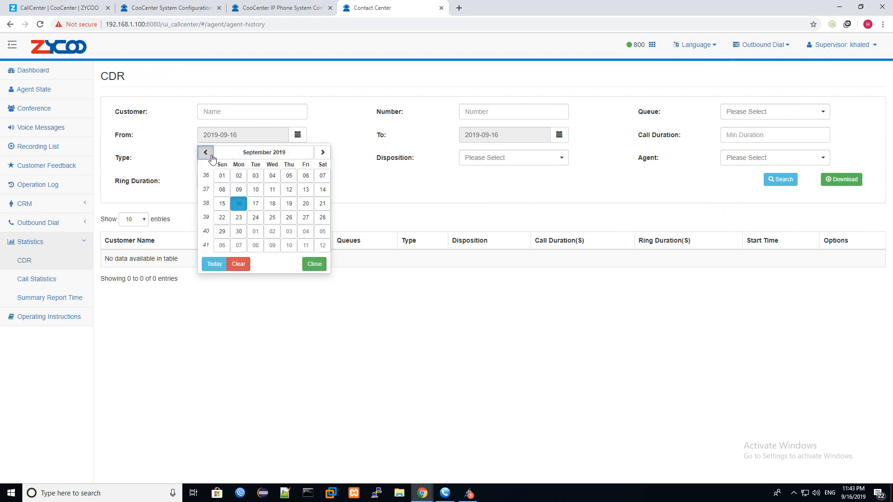
{"action": "left_click", "coordinate": [206, 152]}
{"action": "left_click", "coordinate": [205, 152]}
{"action": "left_click", "coordinate": [205, 152]}
{"action": "left_click", "coordinate": [205, 152]}
{"action": "left_click", "coordinate": [233, 153]}
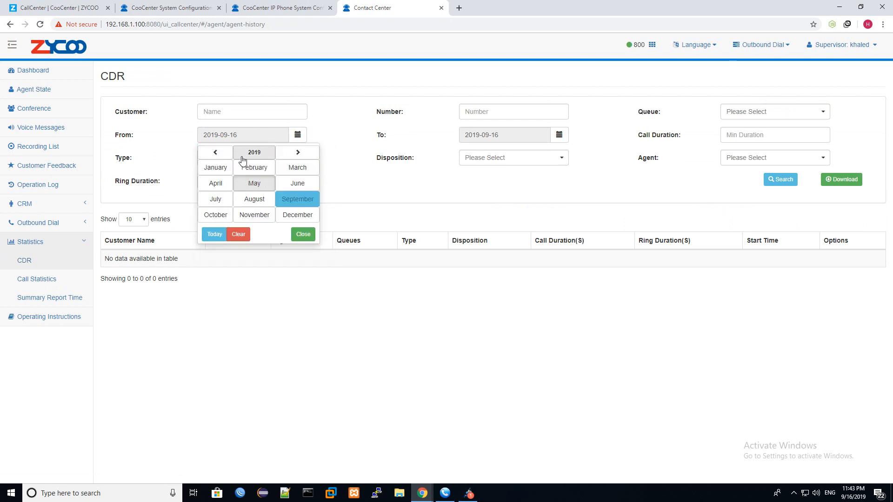
{"action": "left_click", "coordinate": [226, 155]}
{"action": "left_click", "coordinate": [219, 153]}
{"action": "left_click", "coordinate": [221, 156]}
{"action": "left_click", "coordinate": [221, 155]}
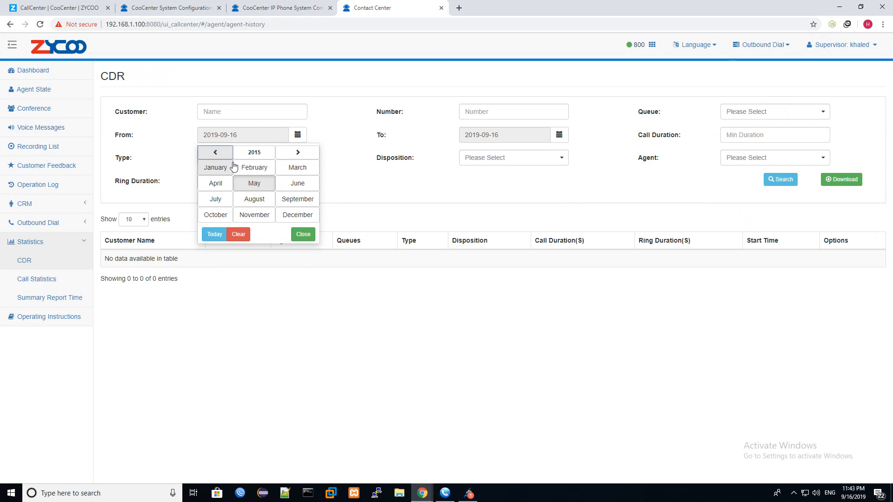
{"action": "left_click", "coordinate": [246, 184]}
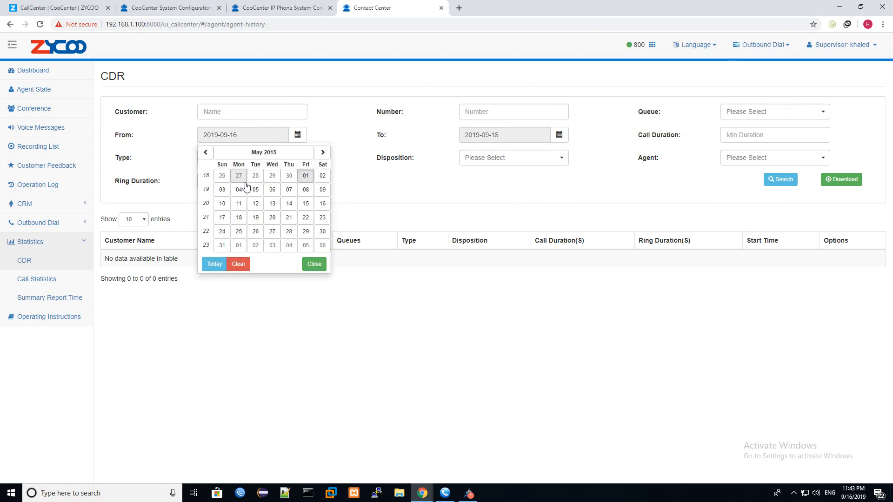
{"action": "left_click", "coordinate": [272, 174]}
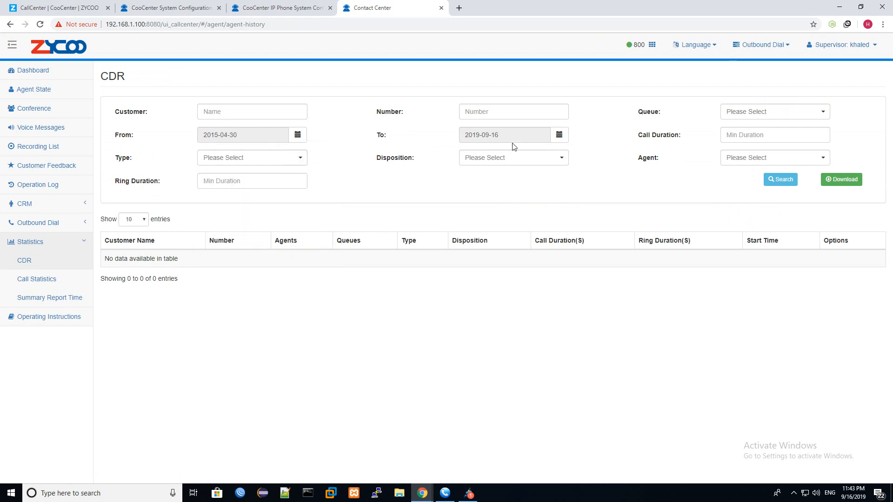
{"action": "left_click", "coordinate": [774, 182]}
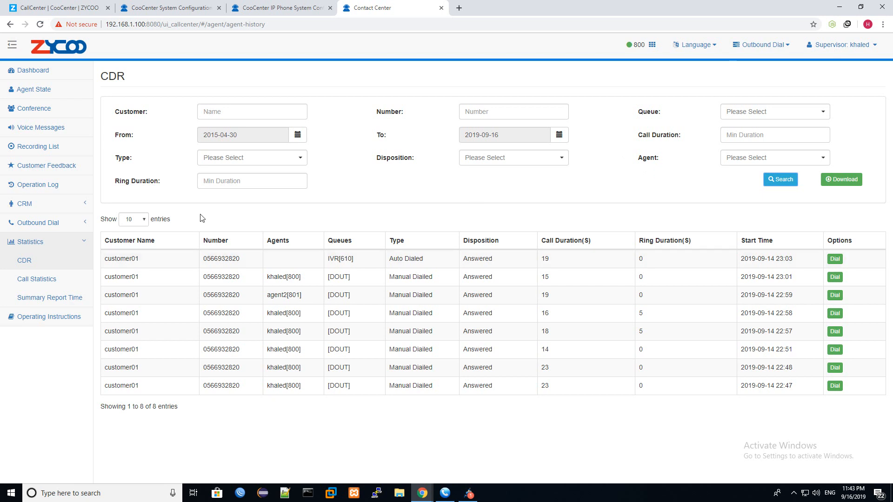
- Filter the CDR search to Unanswered calls, then back to Answered, and review the entry count
{"action": "left_click", "coordinate": [510, 158]}
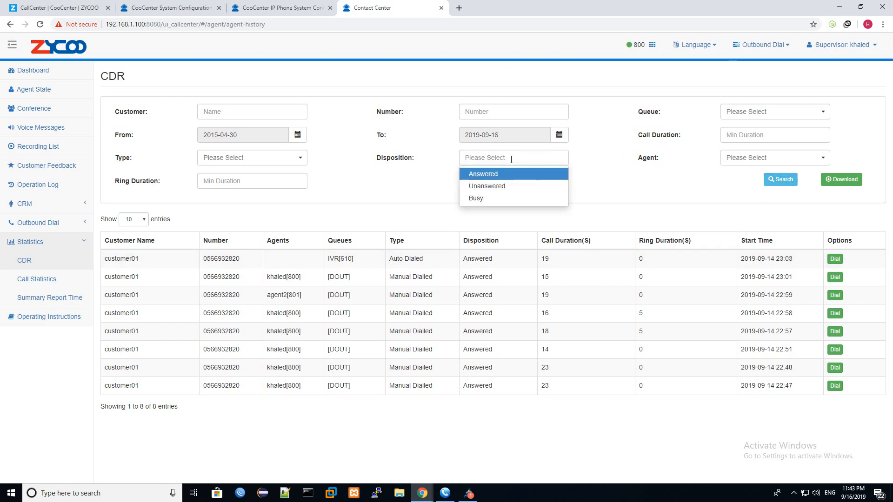
{"action": "left_click", "coordinate": [506, 189]}
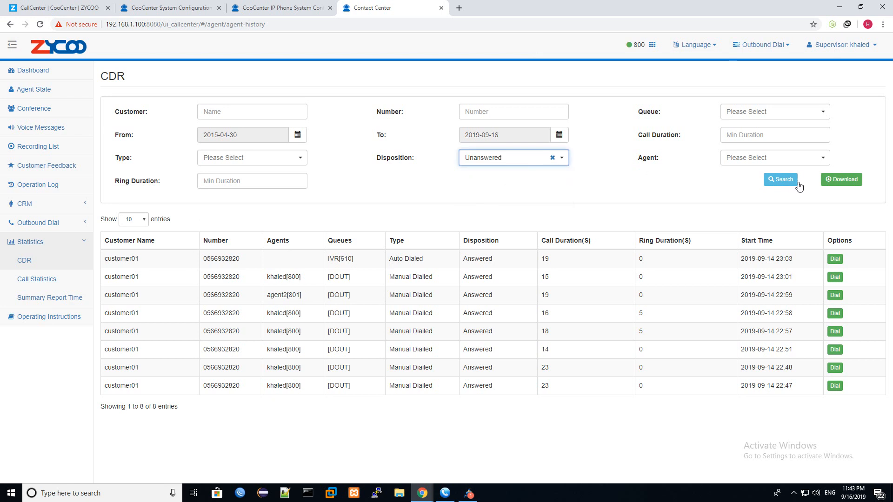
{"action": "left_click", "coordinate": [782, 179]}
{"action": "left_click", "coordinate": [780, 181]}
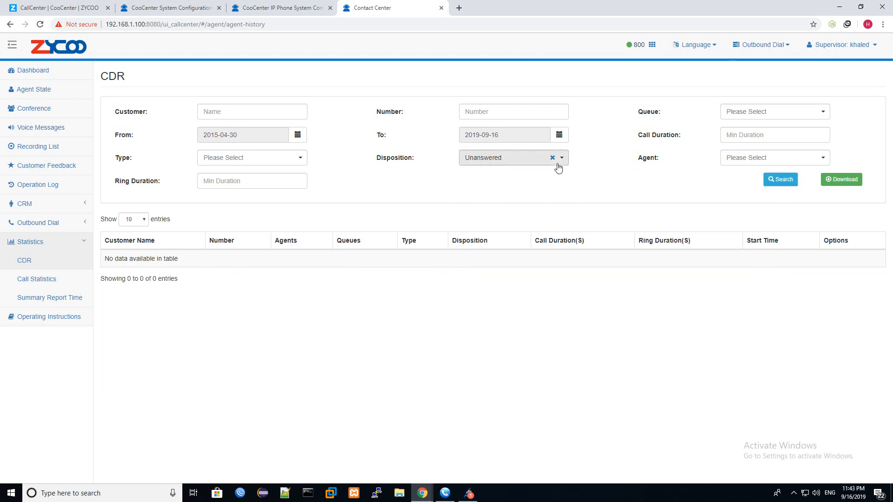
{"action": "left_click", "coordinate": [558, 163]}
{"action": "left_click", "coordinate": [535, 172]}
{"action": "left_click", "coordinate": [774, 183]}
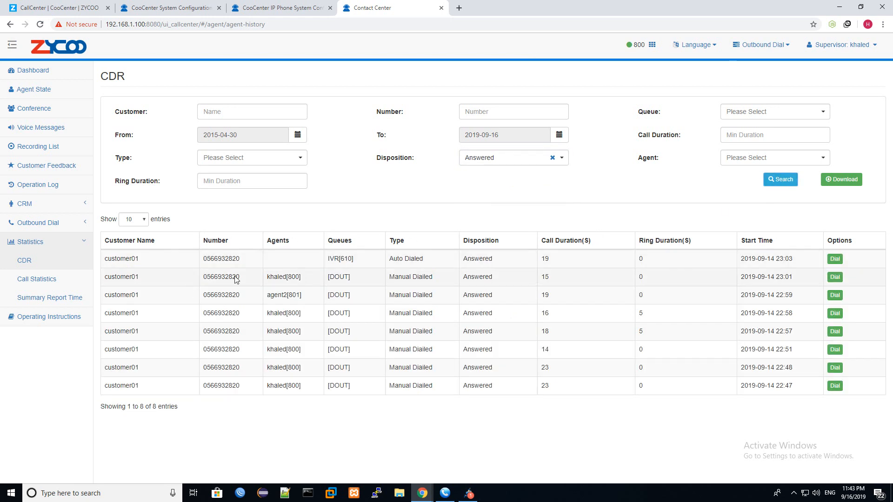
{"action": "left_click_drag", "start_coordinate": [149, 417], "coordinate": [181, 409]}
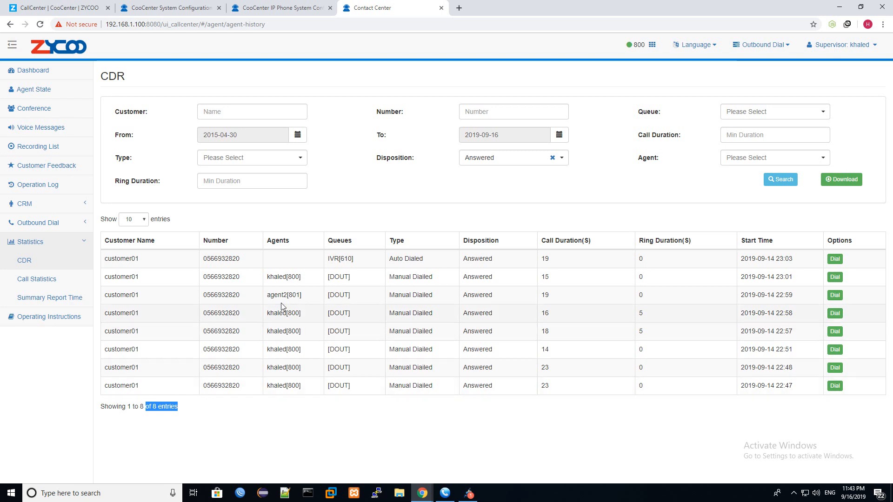
{"action": "left_click_drag", "start_coordinate": [144, 258], "coordinate": [240, 260]}
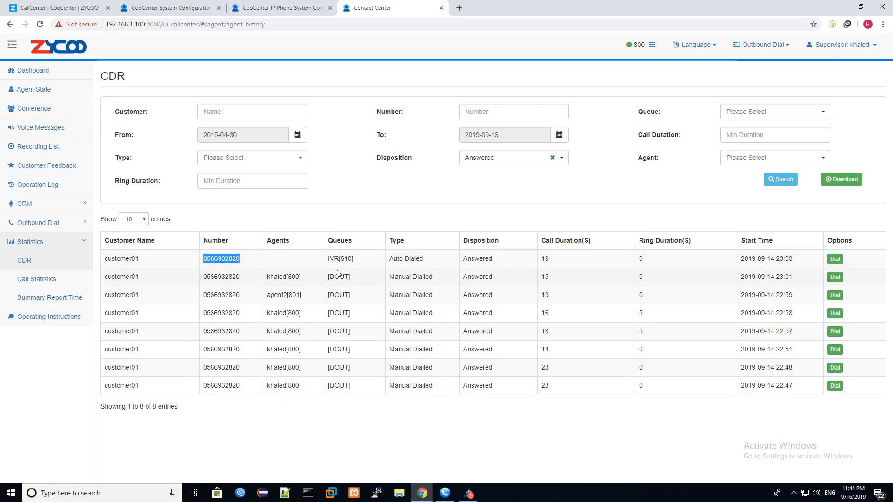
{"action": "left_click_drag", "start_coordinate": [340, 259], "coordinate": [334, 285]}
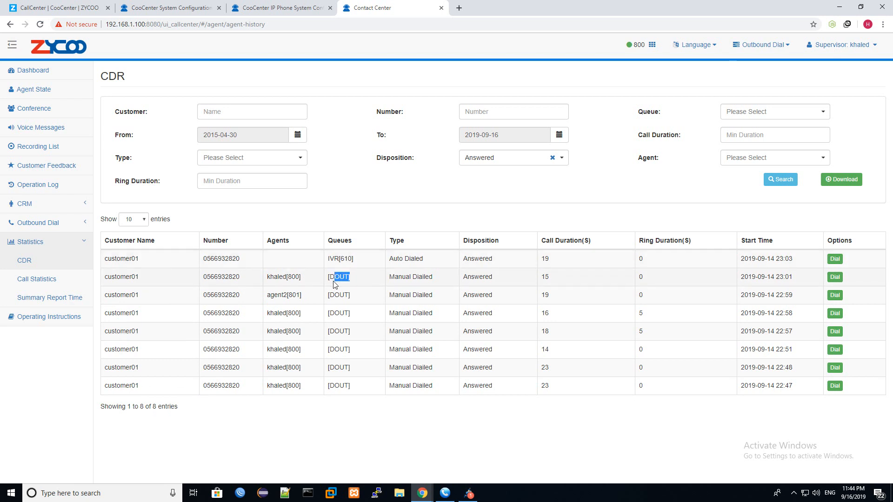
- Move the end date to 2019-09-17 and search, listing 19 answered calls including inbound ones
{"action": "left_click", "coordinate": [559, 136]}
{"action": "left_click", "coordinate": [514, 204]}
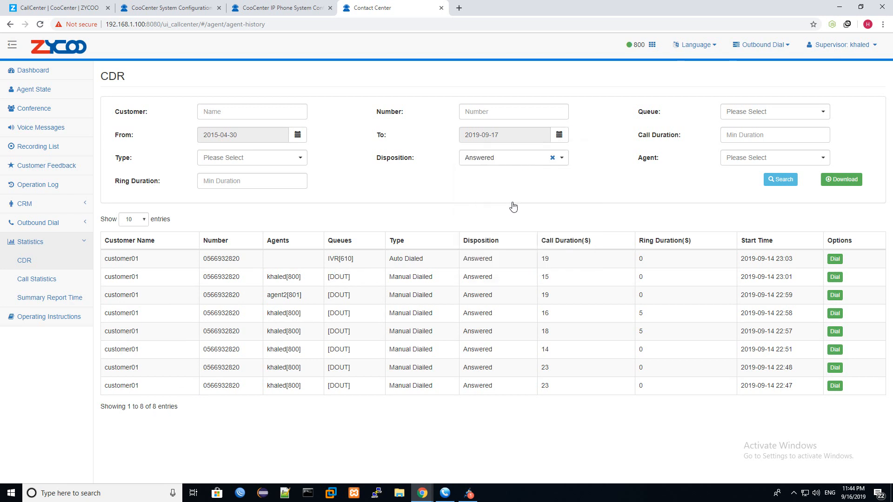
{"action": "left_click", "coordinate": [773, 181]}
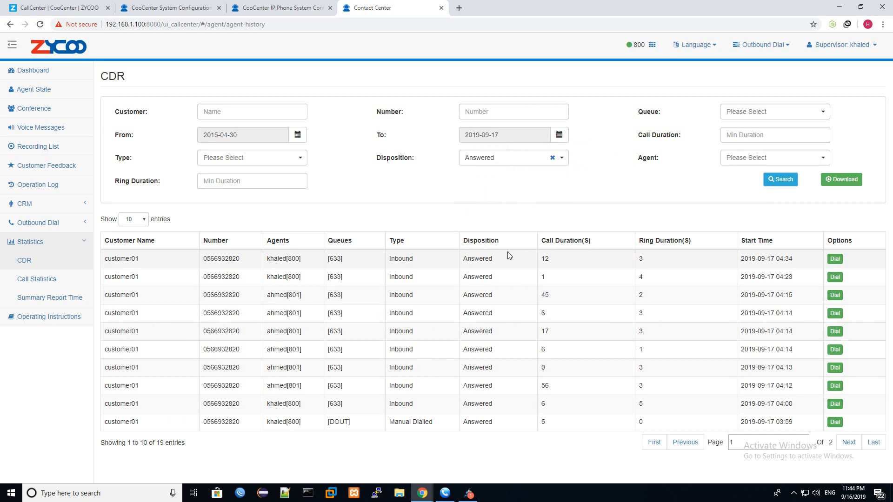
{"action": "left_click_drag", "start_coordinate": [540, 295], "coordinate": [475, 386]}
{"action": "left_click", "coordinate": [341, 346]}
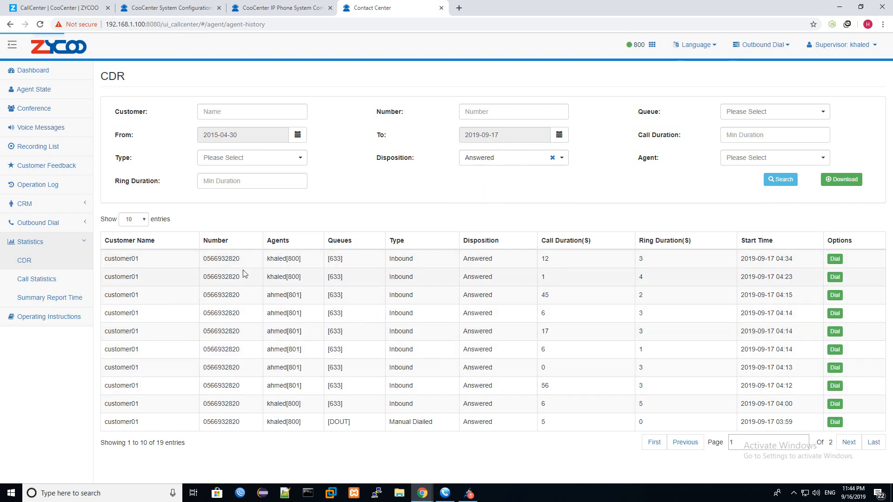
{"action": "left_click_drag", "start_coordinate": [355, 259], "coordinate": [313, 279]}
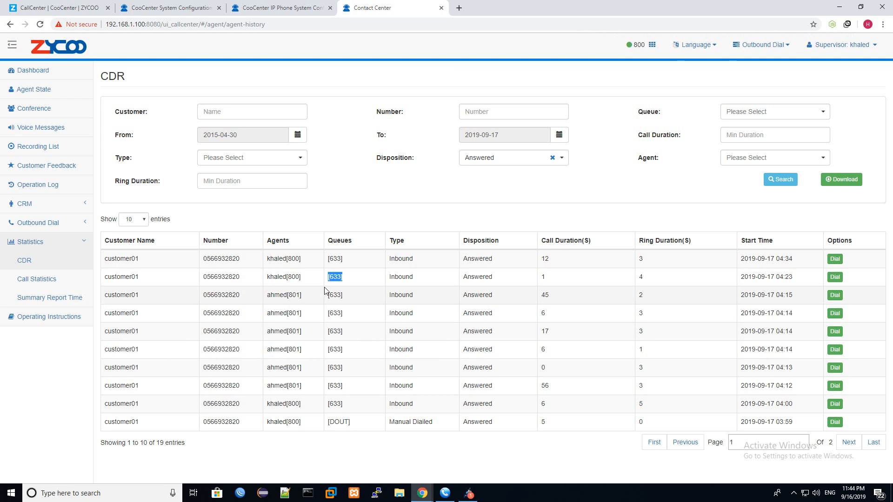
{"action": "left_click_drag", "start_coordinate": [355, 421], "coordinate": [328, 423]}
{"action": "left_click_drag", "start_coordinate": [416, 260], "coordinate": [391, 259]}
{"action": "left_click", "coordinate": [407, 420]}
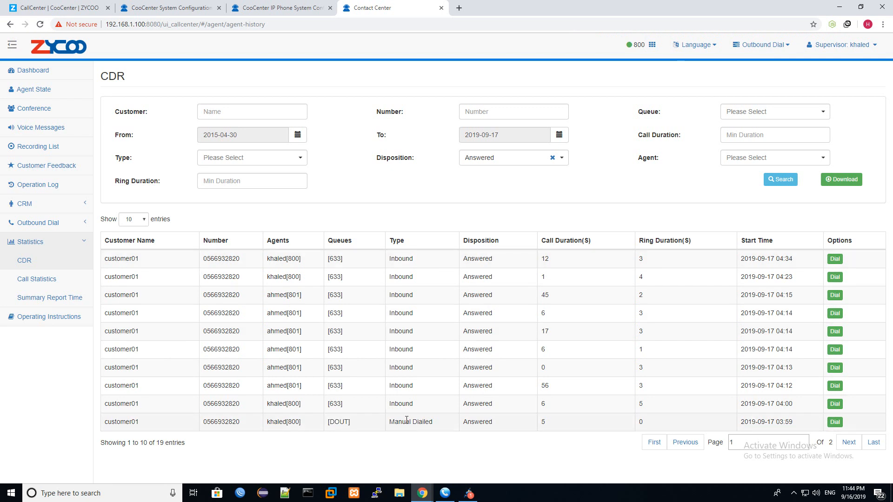
- Filter the CDR records by call type Manual and search
{"action": "double_click", "coordinate": [406, 420]}
{"action": "left_click", "coordinate": [259, 163]}
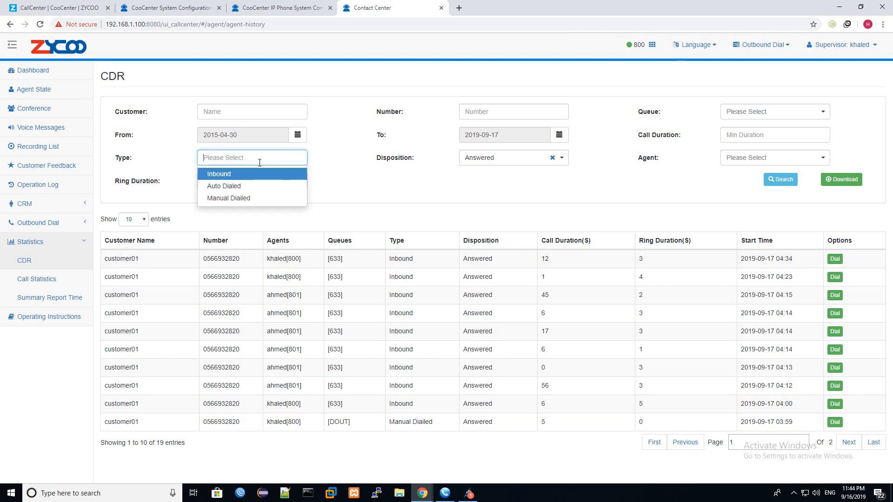
{"action": "left_click", "coordinate": [227, 198]}
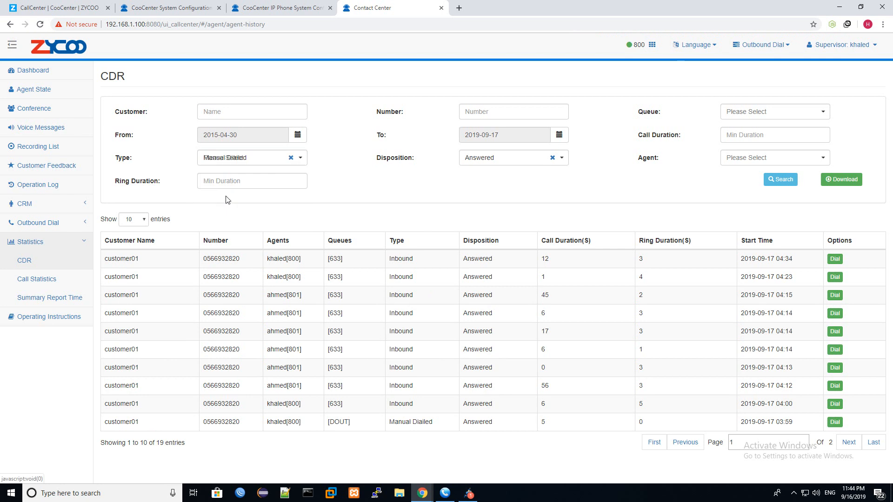
{"action": "left_click", "coordinate": [785, 181]}
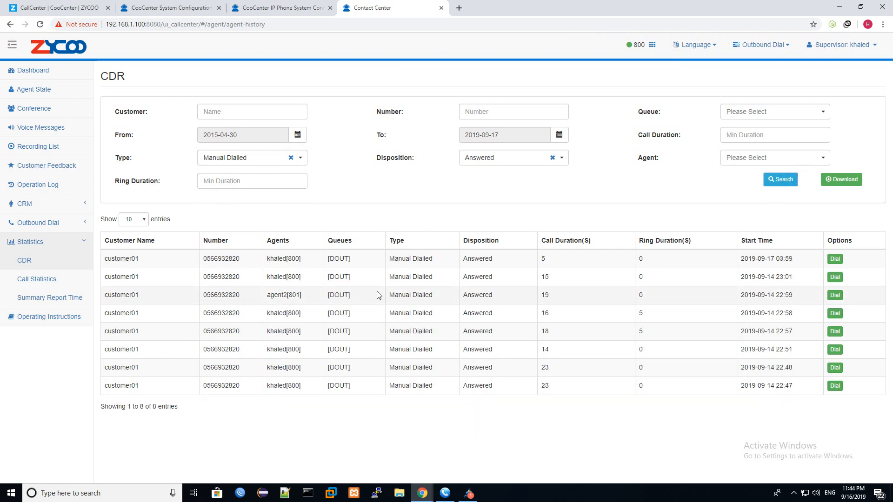
- Change the call type filter to Inbound, search, and review the first call's duration and start time
{"action": "left_click", "coordinate": [291, 158]}
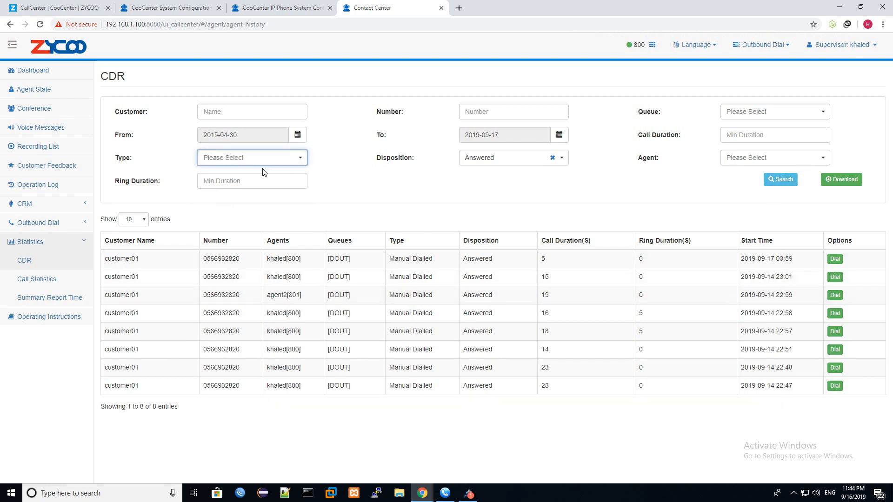
{"action": "left_click", "coordinate": [287, 156]}
{"action": "left_click", "coordinate": [232, 174]}
{"action": "left_click", "coordinate": [784, 183]}
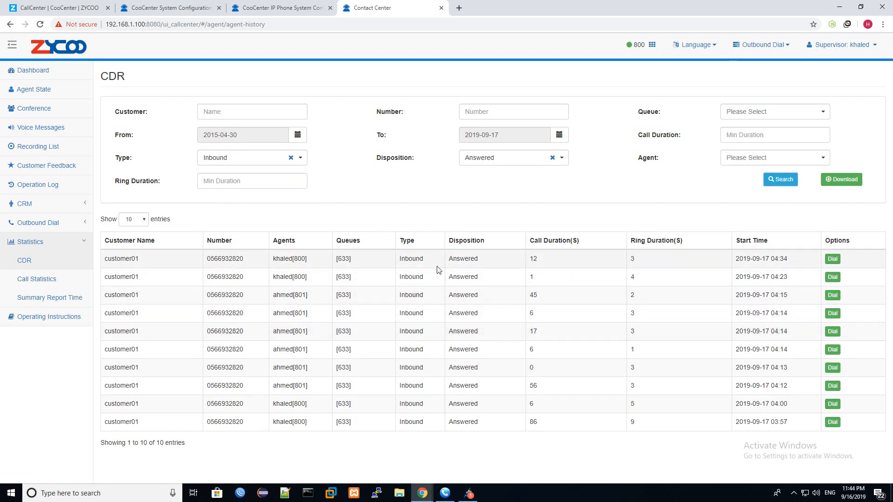
{"action": "left_click_drag", "start_coordinate": [552, 262], "coordinate": [508, 261]}
{"action": "double_click", "coordinate": [656, 262]}
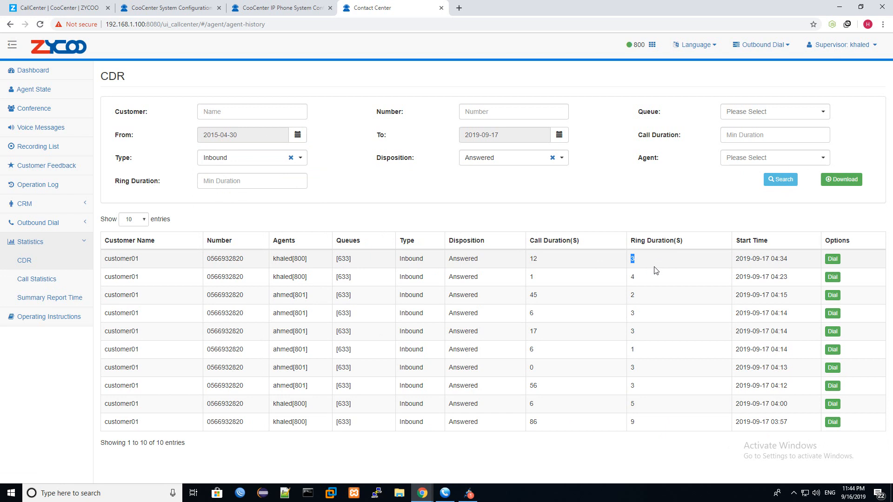
{"action": "left_click_drag", "start_coordinate": [797, 263], "coordinate": [728, 266]}
- Call back the first record's customer, decline the call on extension 800, and hide the softphone
{"action": "left_click", "coordinate": [832, 259]}
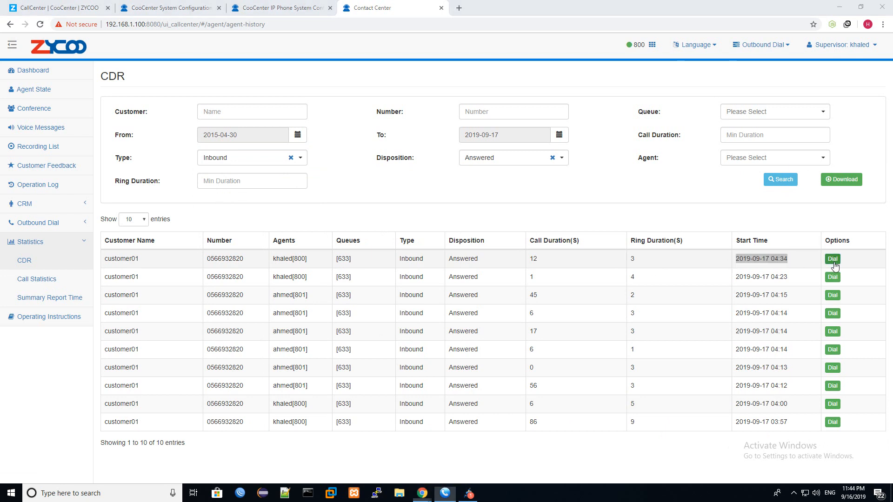
{"action": "left_click", "coordinate": [475, 285]}
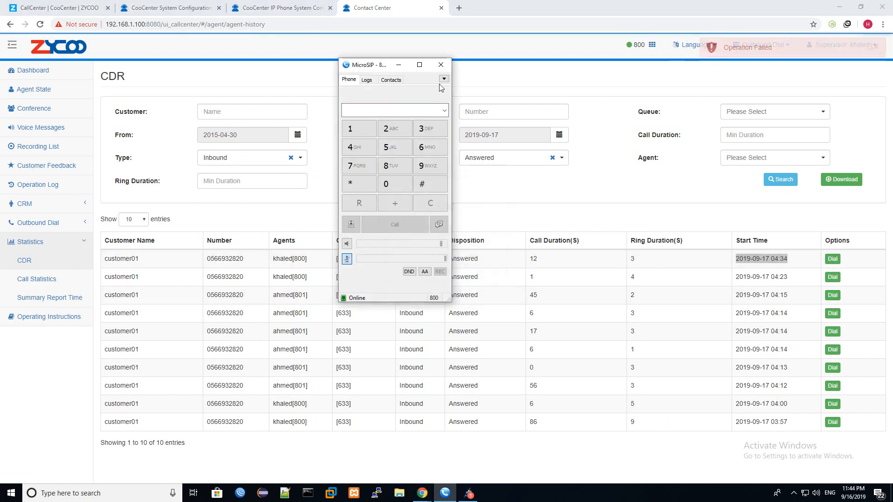
{"action": "left_click", "coordinate": [398, 64]}
- Check the queue and agent filter options, then download the records as Call History.xlsx
{"action": "left_click", "coordinate": [205, 112]}
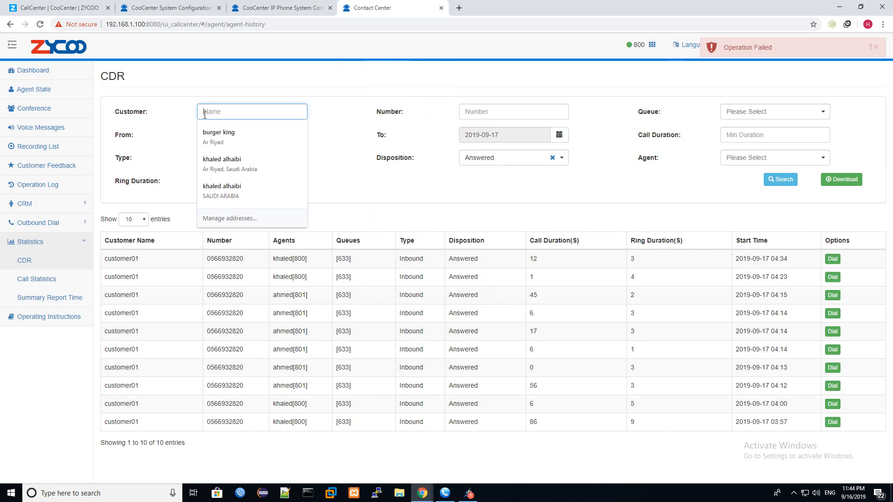
{"action": "left_click", "coordinate": [470, 112]}
{"action": "left_click", "coordinate": [763, 112]}
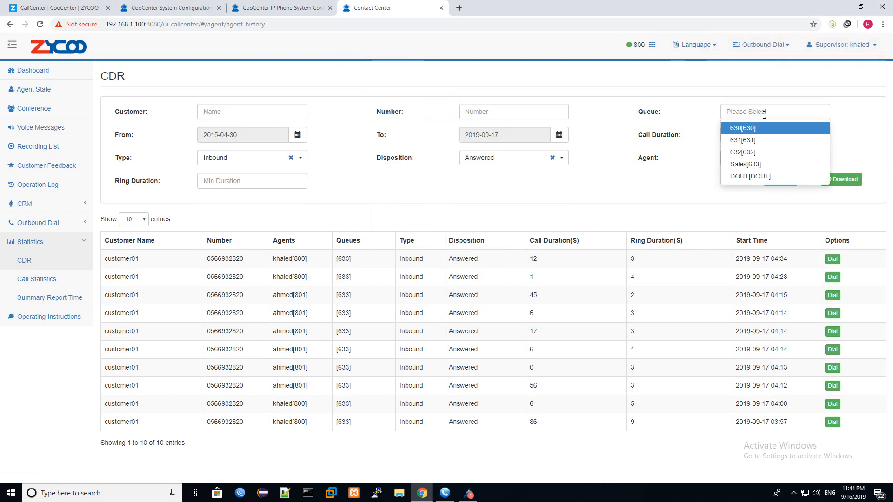
{"action": "left_click", "coordinate": [686, 173]}
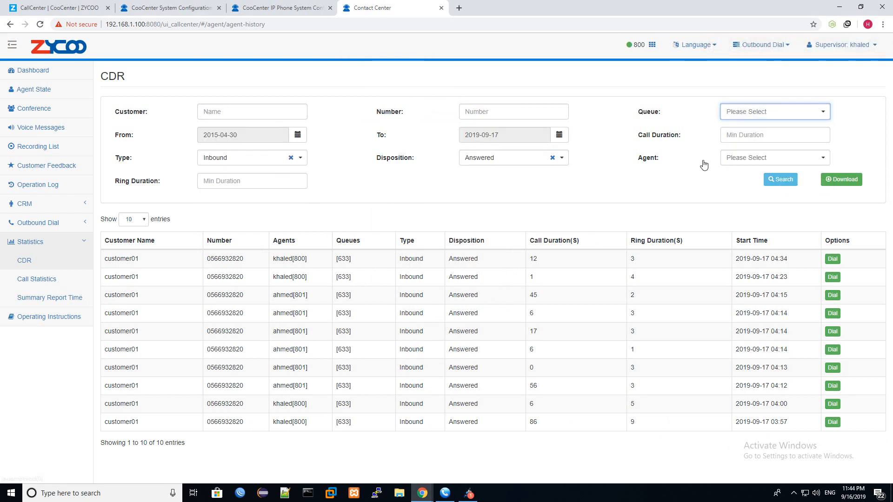
{"action": "left_click", "coordinate": [759, 134]}
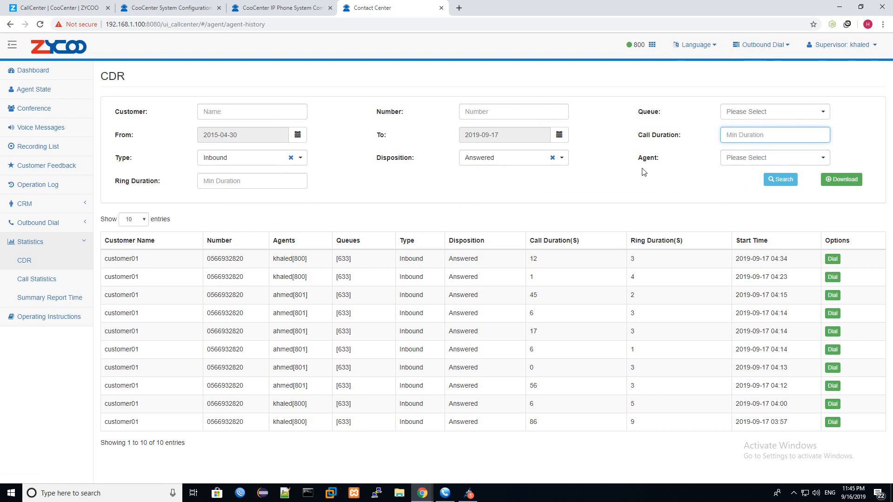
{"action": "left_click", "coordinate": [823, 157]}
{"action": "left_click", "coordinate": [609, 196]}
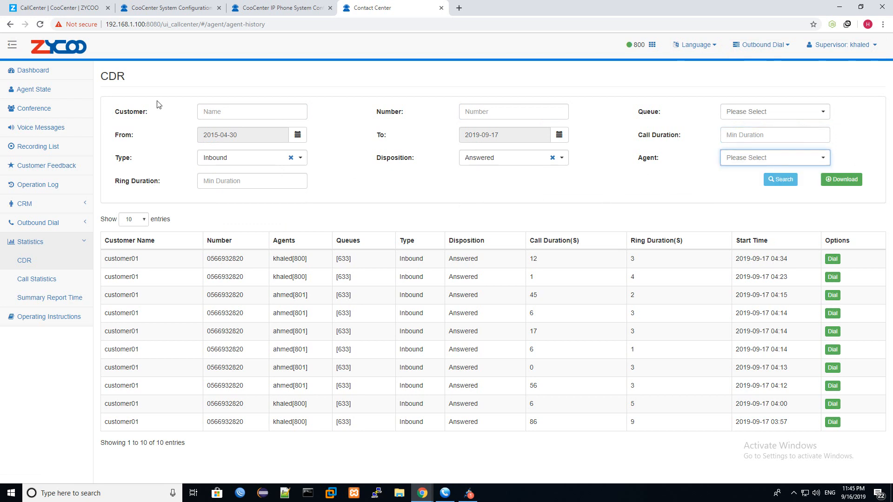
{"action": "left_click", "coordinate": [840, 180]}
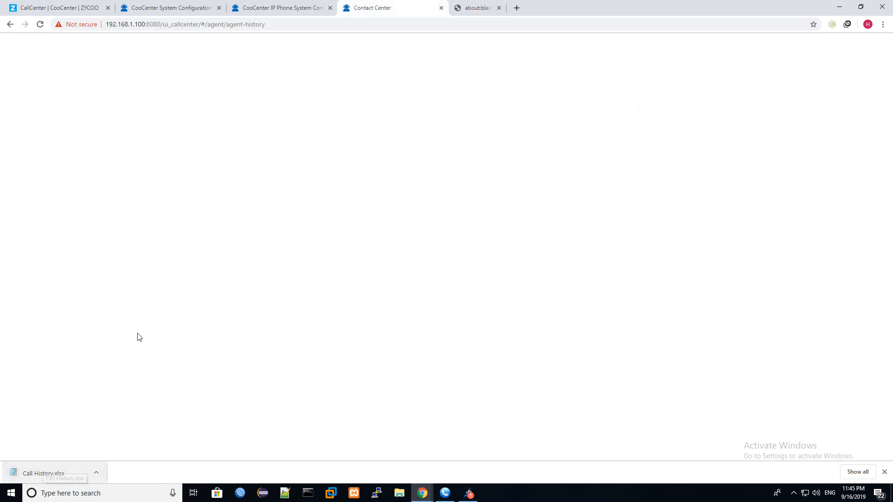
- Move the IP Phone System tab before System Configuration, then open Contact Center's Call Statistics
{"action": "left_click", "coordinate": [274, 7]}
{"action": "left_click", "coordinate": [386, 8]}
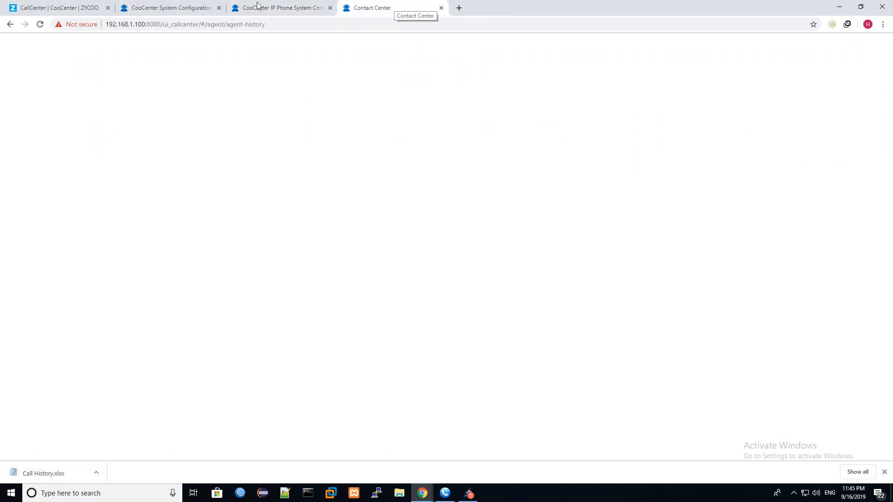
{"action": "left_click", "coordinate": [139, 7]}
{"action": "left_click", "coordinate": [295, 4]}
{"action": "left_click_drag", "start_coordinate": [294, 4], "coordinate": [188, 6]}
{"action": "left_click", "coordinate": [358, 4]}
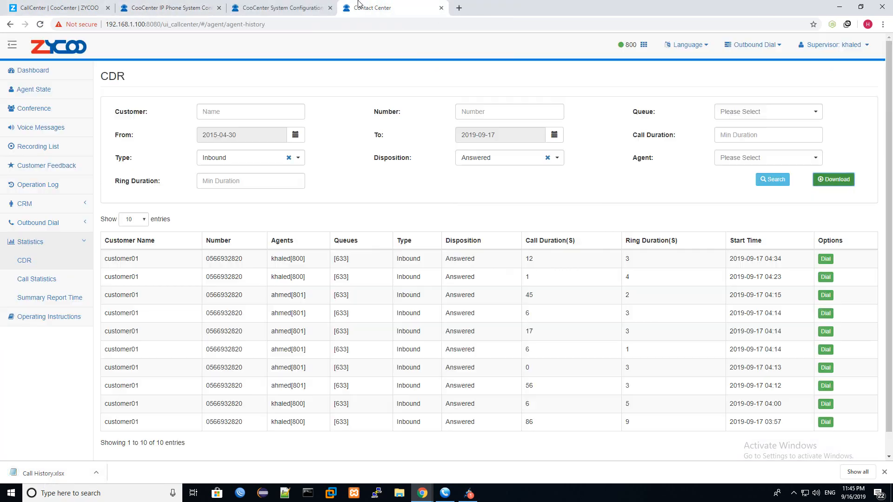
{"action": "left_click", "coordinate": [28, 280]}
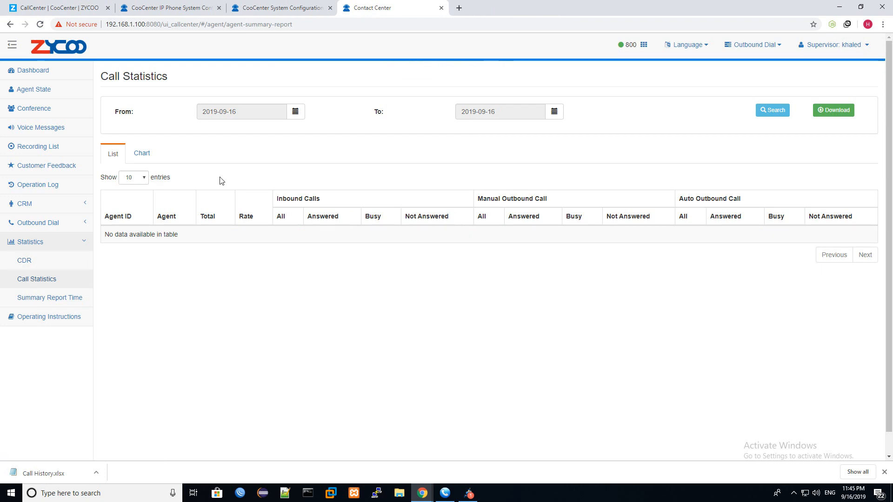
- Set the end date to 2019-09-17, search, and review agent 800's 13 calls and 38.46% rate
{"action": "left_click", "coordinate": [555, 112]}
{"action": "left_click", "coordinate": [514, 193]}
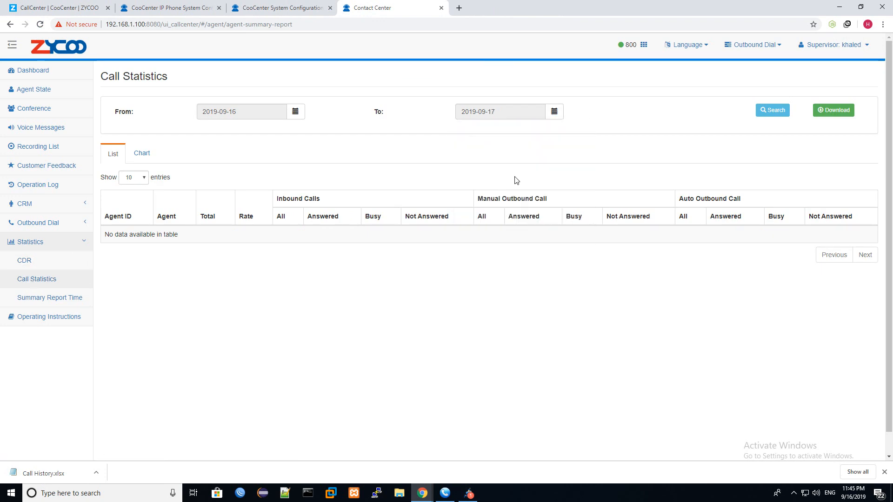
{"action": "left_click", "coordinate": [773, 111]}
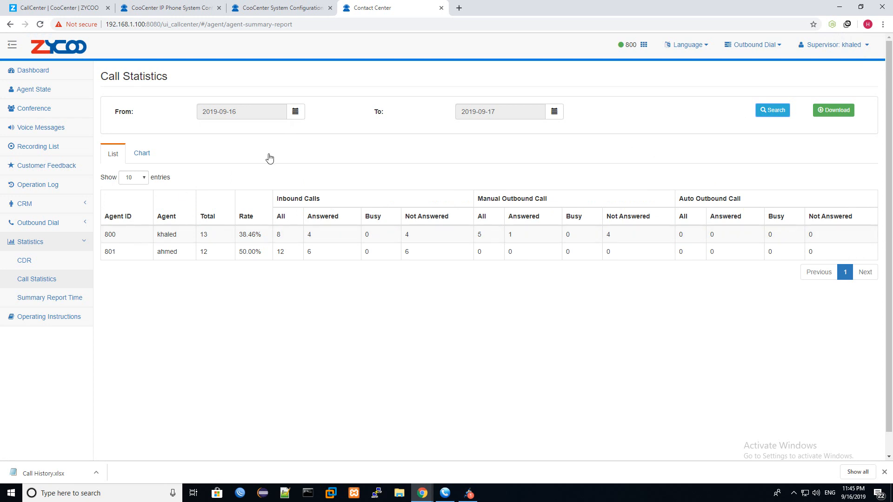
{"action": "left_click_drag", "start_coordinate": [115, 236], "coordinate": [106, 240]}
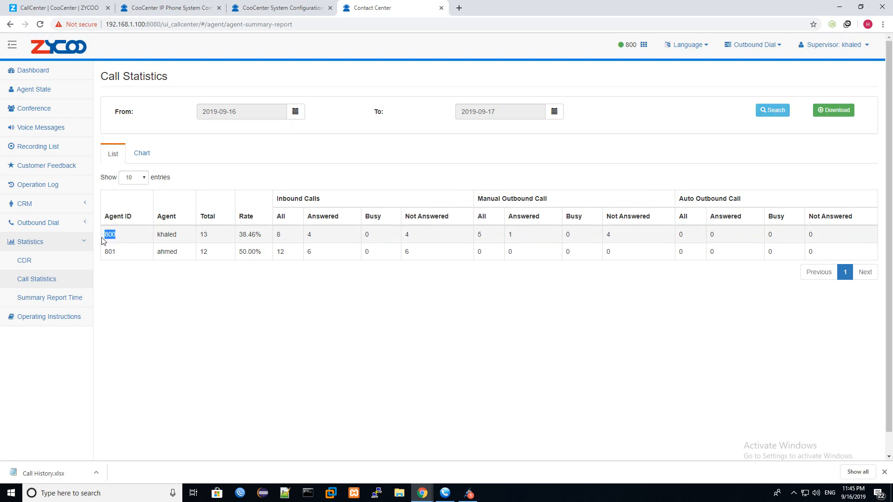
{"action": "left_click_drag", "start_coordinate": [210, 236], "coordinate": [200, 236]}
{"action": "left_click_drag", "start_coordinate": [268, 238], "coordinate": [244, 234]}
{"action": "left_click_drag", "start_coordinate": [276, 201], "coordinate": [442, 200]}
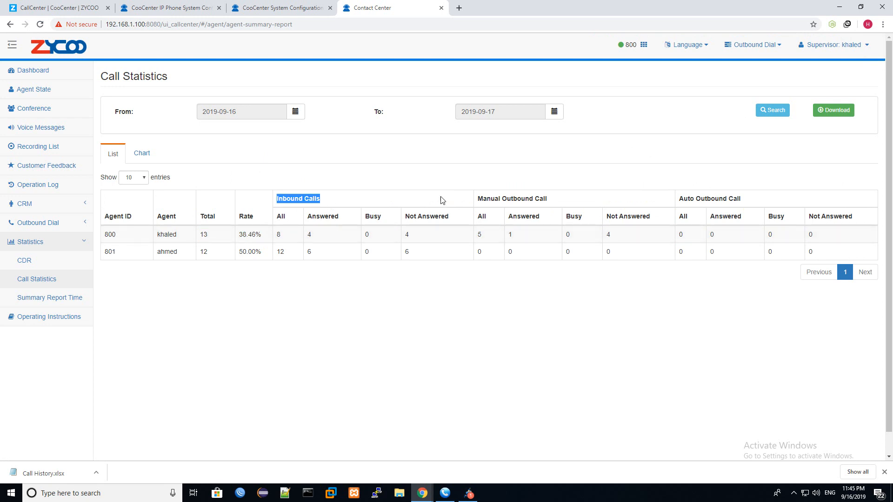
{"action": "mouse_move", "coordinate": [297, 235]}
{"action": "left_mouse_down"}
{"action": "mouse_move", "coordinate": [273, 236]}
{"action": "mouse_move", "coordinate": [314, 236]}
{"action": "mouse_move", "coordinate": [306, 237]}
{"action": "left_mouse_up"}
{"action": "double_click", "coordinate": [412, 237]}
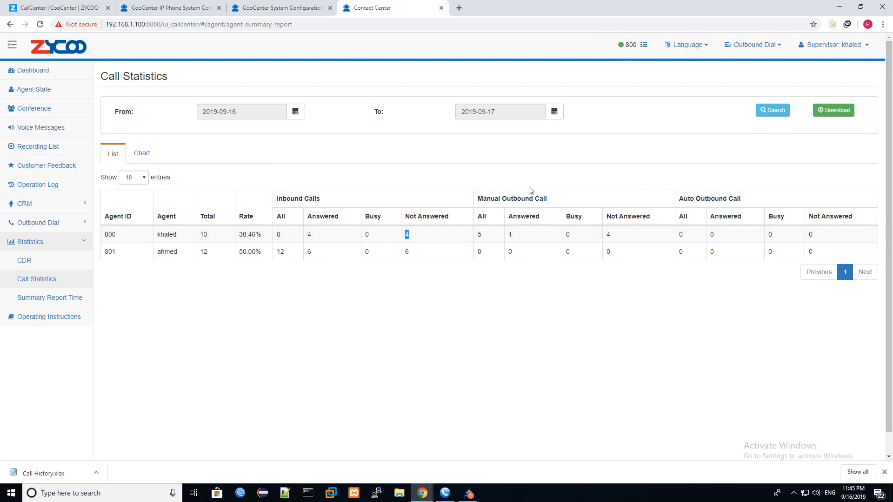
{"action": "left_click_drag", "start_coordinate": [529, 237], "coordinate": [510, 236]}
{"action": "left_click", "coordinate": [607, 238]}
- Review agent 801's 12 inbound calls and 50.00% rate, then download Call Statistics.xlsx
{"action": "left_click_drag", "start_coordinate": [262, 237], "coordinate": [229, 241]}
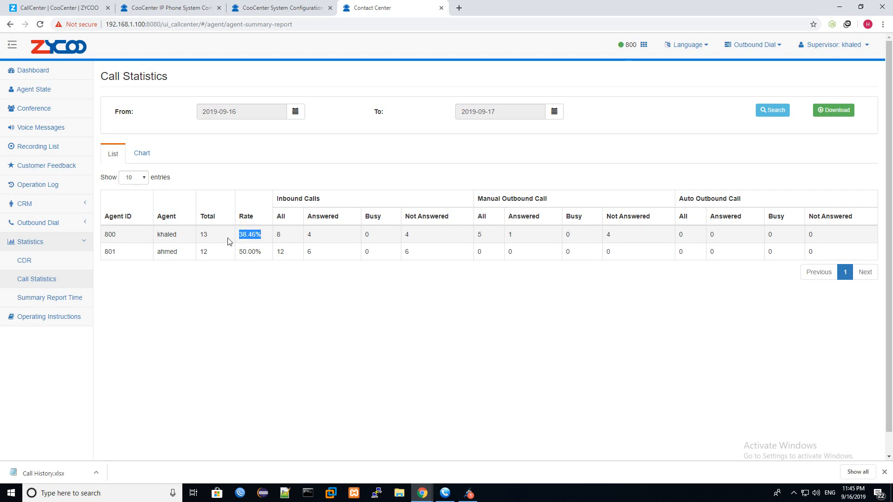
{"action": "double_click", "coordinate": [255, 251]}
{"action": "left_click_drag", "start_coordinate": [134, 261], "coordinate": [108, 252]}
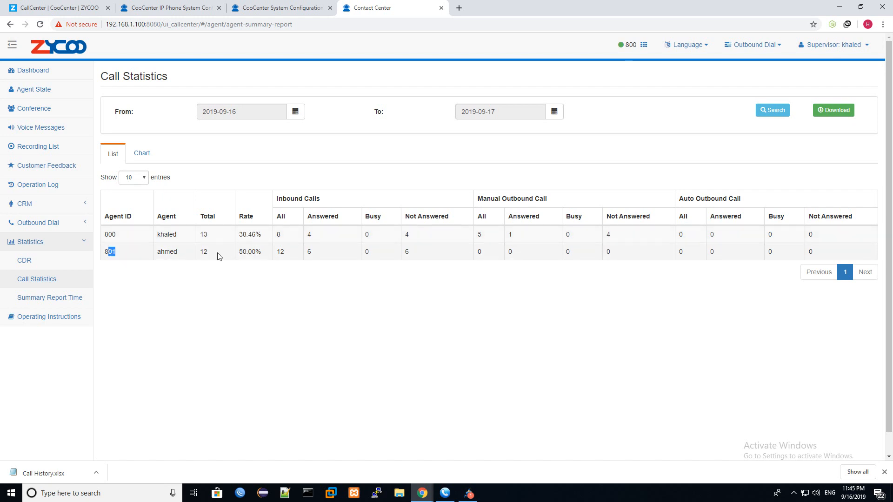
{"action": "double_click", "coordinate": [250, 252]}
{"action": "left_click", "coordinate": [209, 252]}
{"action": "left_click_drag", "start_coordinate": [284, 251], "coordinate": [307, 252]}
{"action": "left_click_drag", "start_coordinate": [412, 254], "coordinate": [403, 254]}
{"action": "double_click", "coordinate": [244, 251]}
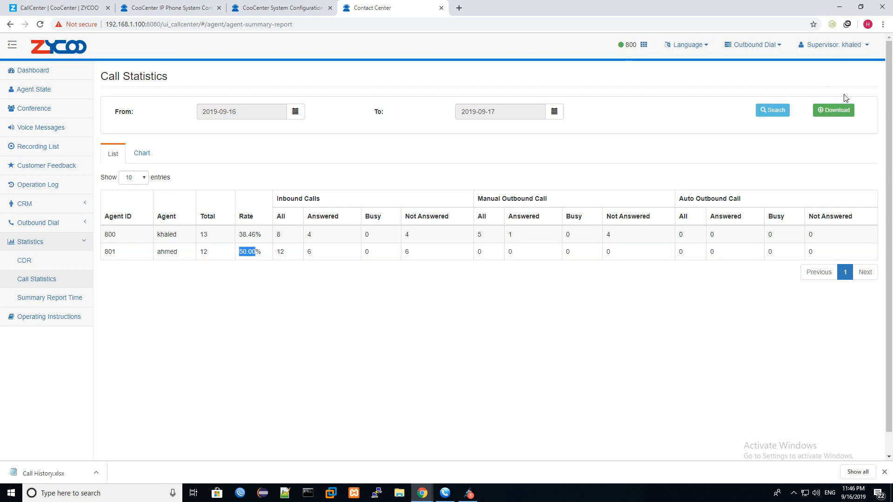
{"action": "left_click", "coordinate": [835, 110]}
{"action": "left_click", "coordinate": [378, 8]}
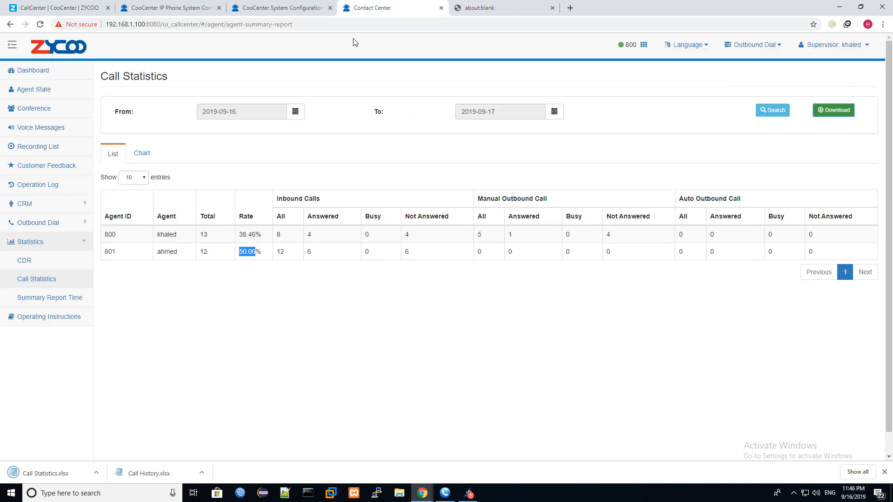
- Show the per-agent statistics as a bar chart of 8 and 12 calls and save it as PNG
{"action": "left_click", "coordinate": [141, 153]}
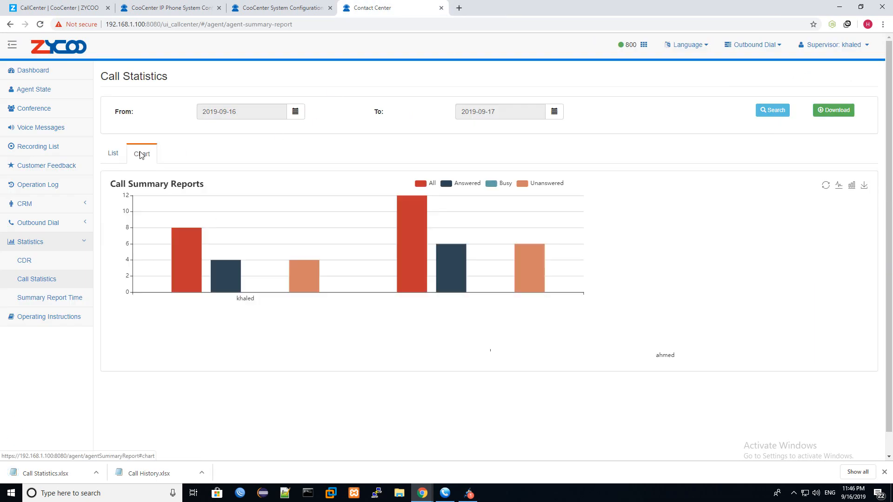
{"action": "scroll", "coordinate": [788, 210], "scroll_direction": "down", "scroll_amount": 1}
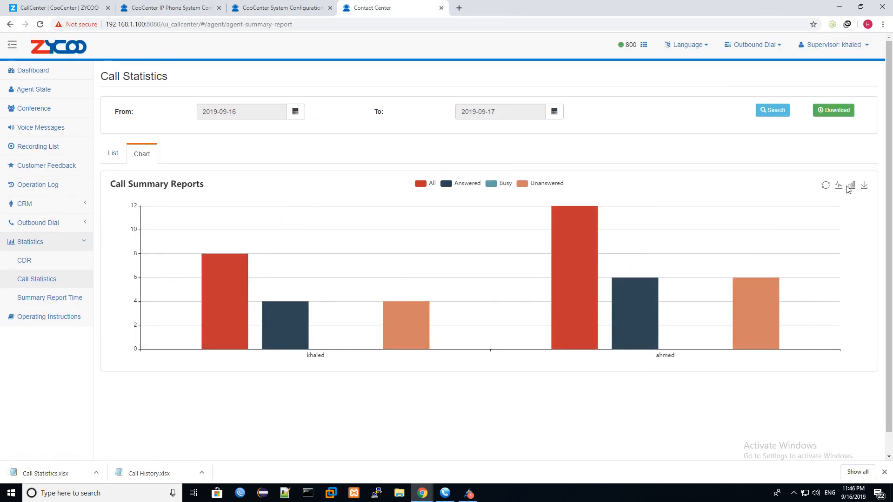
{"action": "left_click", "coordinate": [839, 185]}
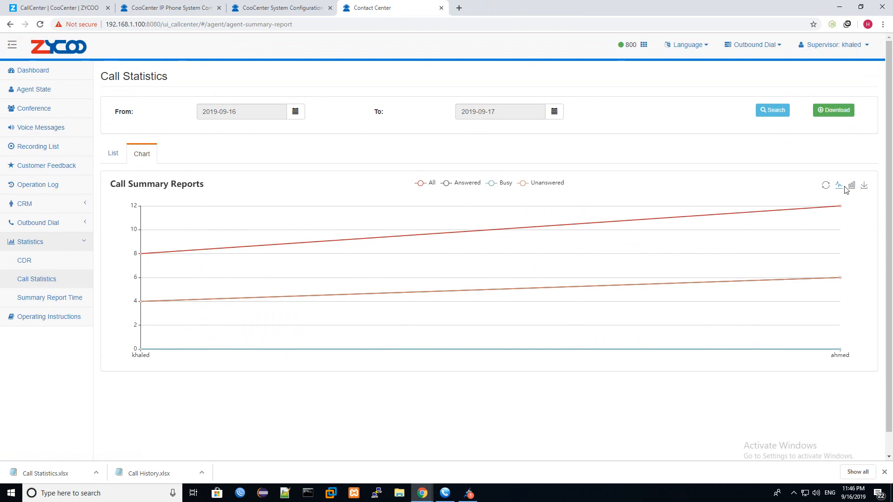
{"action": "left_click", "coordinate": [851, 187]}
{"action": "left_click", "coordinate": [864, 188]}
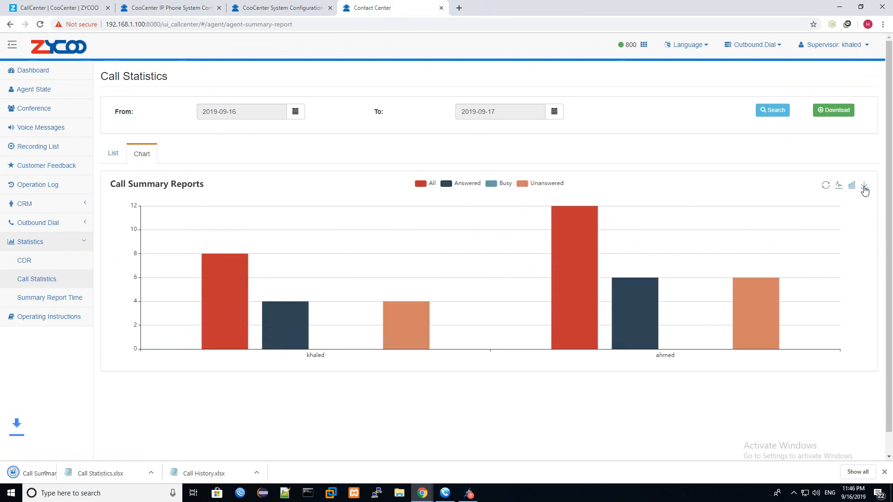
{"action": "mouse_move", "coordinate": [214, 311]}
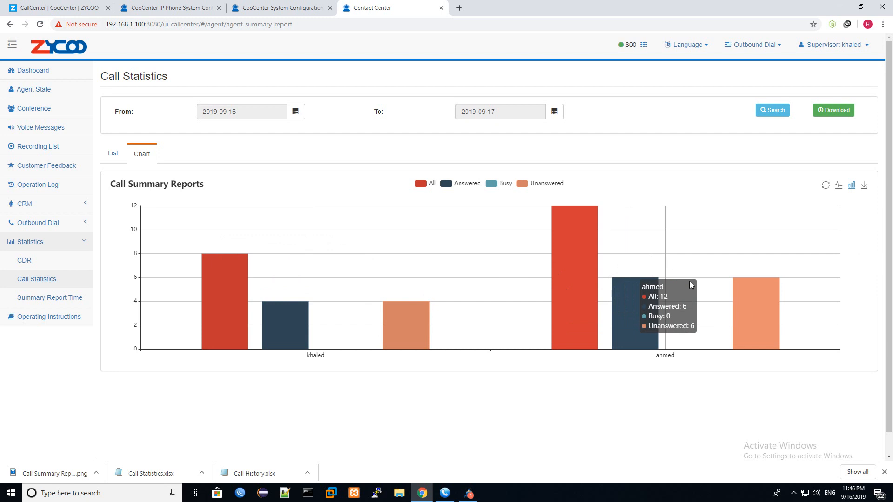
- Open Summary Report Time for 2019-09-16 to 2019-09-17 and review the 03:00 and 04:00 slots
{"action": "left_click", "coordinate": [80, 306]}
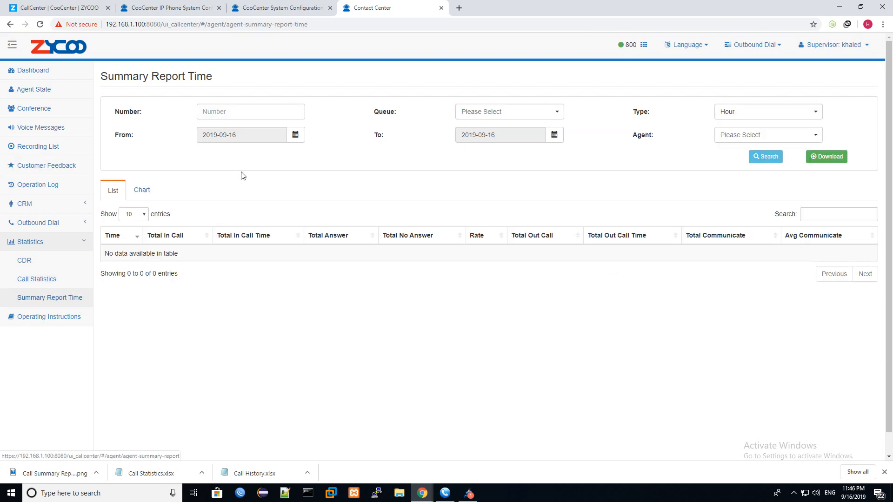
{"action": "left_click", "coordinate": [554, 135]}
{"action": "left_click", "coordinate": [513, 203]}
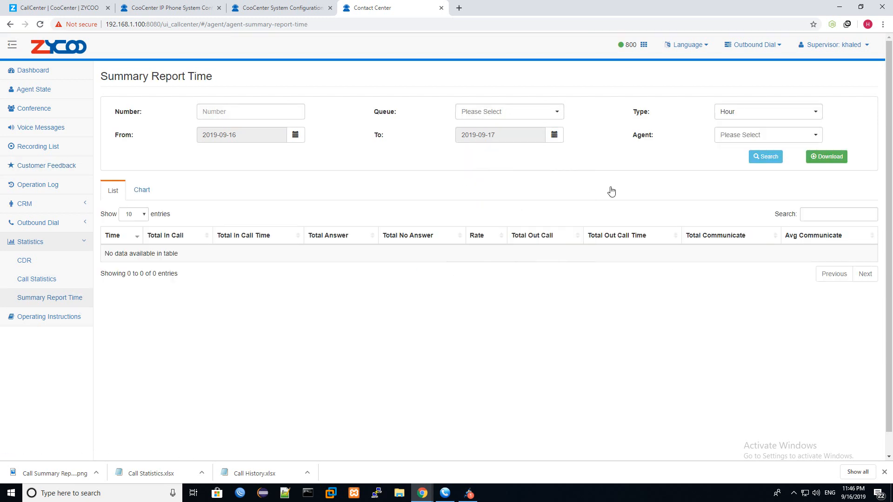
{"action": "left_click", "coordinate": [766, 156]}
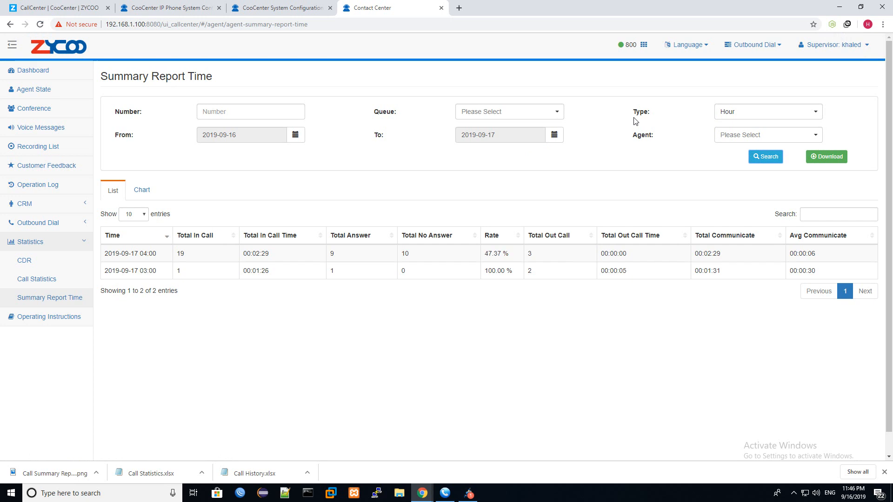
{"action": "left_click_drag", "start_coordinate": [154, 271], "coordinate": [176, 270]}
{"action": "left_click", "coordinate": [140, 274]}
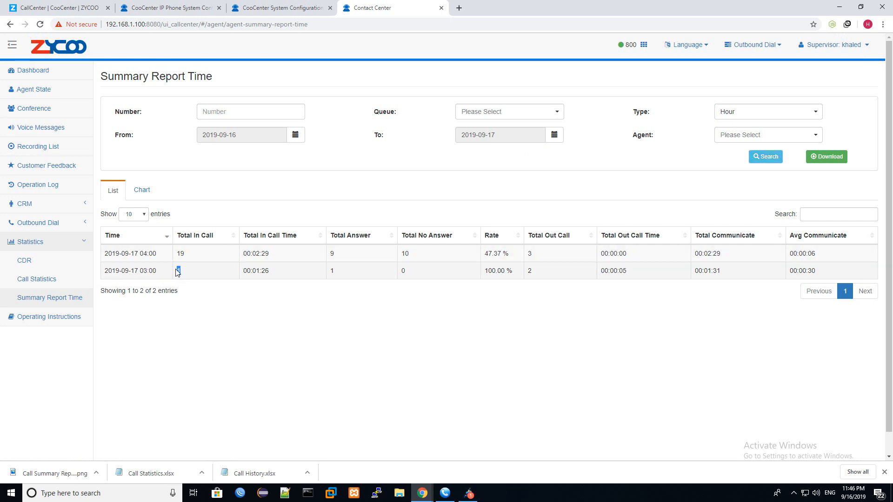
{"action": "left_click_drag", "start_coordinate": [105, 253], "coordinate": [177, 258]}
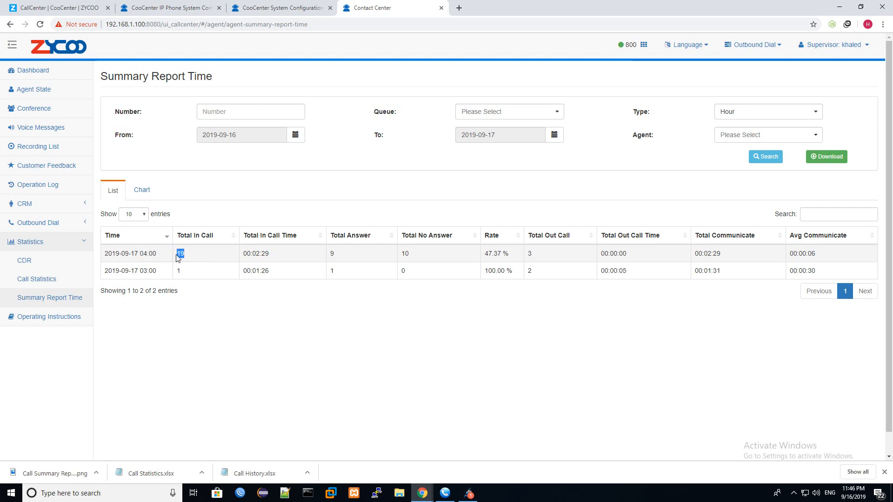
{"action": "left_click_drag", "start_coordinate": [269, 254], "coordinate": [251, 254]}
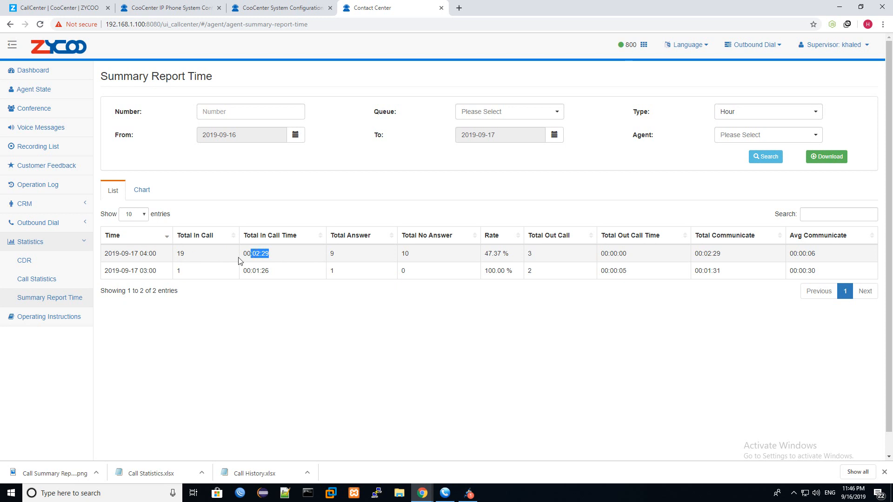
- Review 9 answered, 10 unanswered, 47.37% answer rate and talk times, then download the xlsx report
{"action": "left_click_drag", "start_coordinate": [339, 255], "coordinate": [327, 254]}
{"action": "left_click_drag", "start_coordinate": [428, 260], "coordinate": [401, 260]}
{"action": "left_click_drag", "start_coordinate": [509, 257], "coordinate": [482, 256]}
{"action": "left_click_drag", "start_coordinate": [153, 254], "coordinate": [134, 254]}
{"action": "left_click_drag", "start_coordinate": [559, 255], "coordinate": [525, 257]}
{"action": "left_click_drag", "start_coordinate": [637, 260], "coordinate": [608, 255]}
{"action": "left_click_drag", "start_coordinate": [726, 255], "coordinate": [711, 254]}
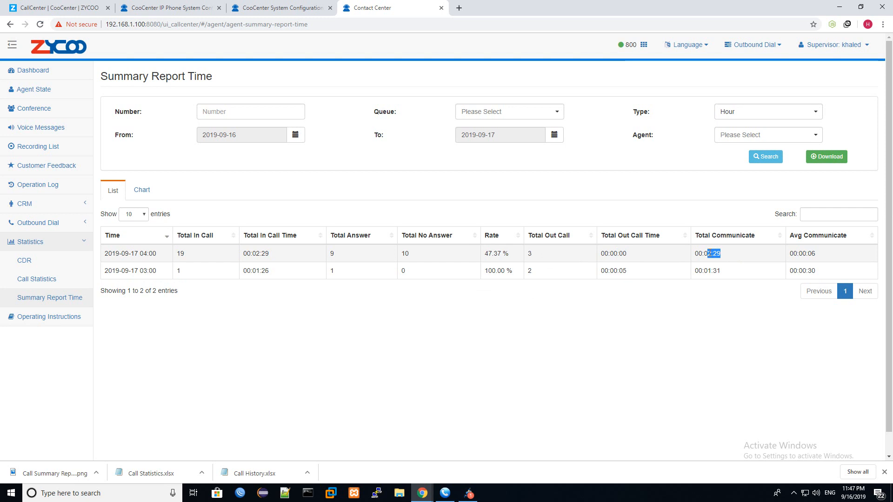
{"action": "left_click_drag", "start_coordinate": [830, 255], "coordinate": [808, 253]}
{"action": "left_click", "coordinate": [812, 156]}
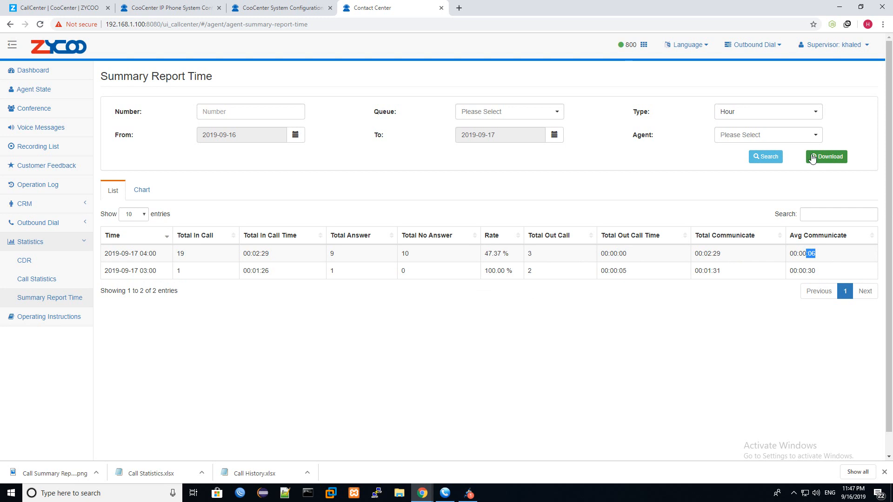
{"action": "left_click", "coordinate": [304, 4]}
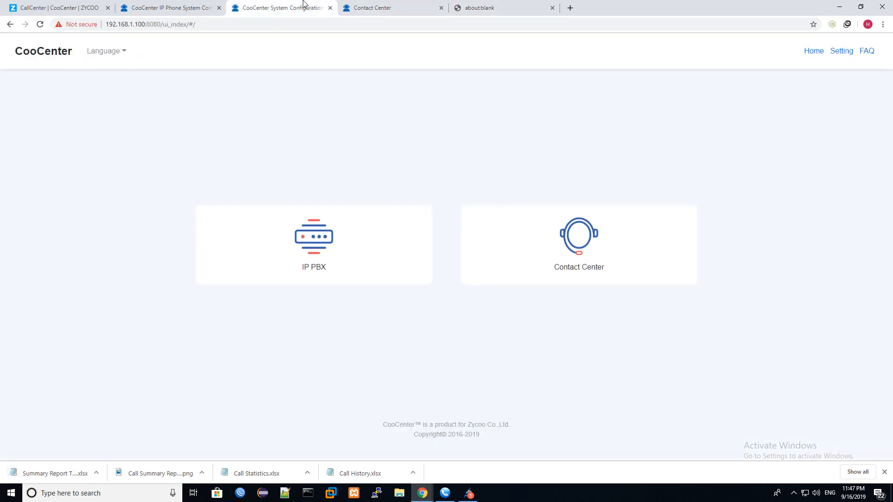
{"action": "left_click", "coordinate": [357, 5]}
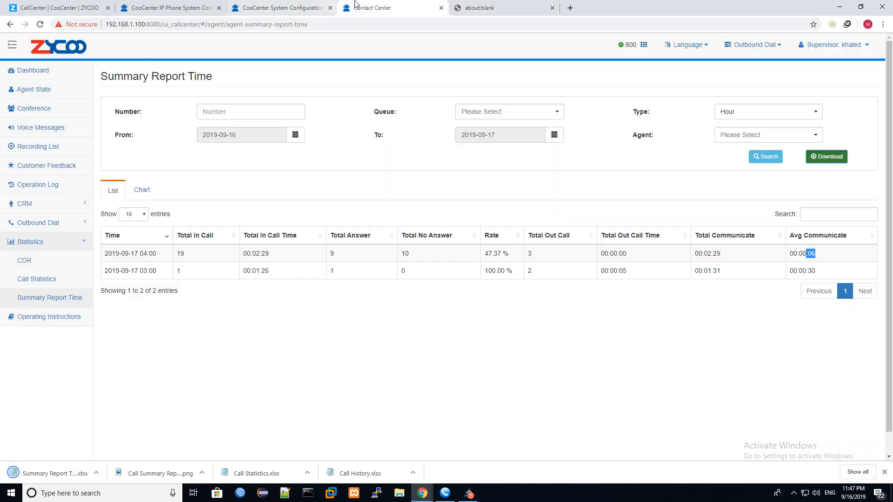
- Group the summary report by Month and search, checking the agent and queue filter options
{"action": "left_click", "coordinate": [814, 108]}
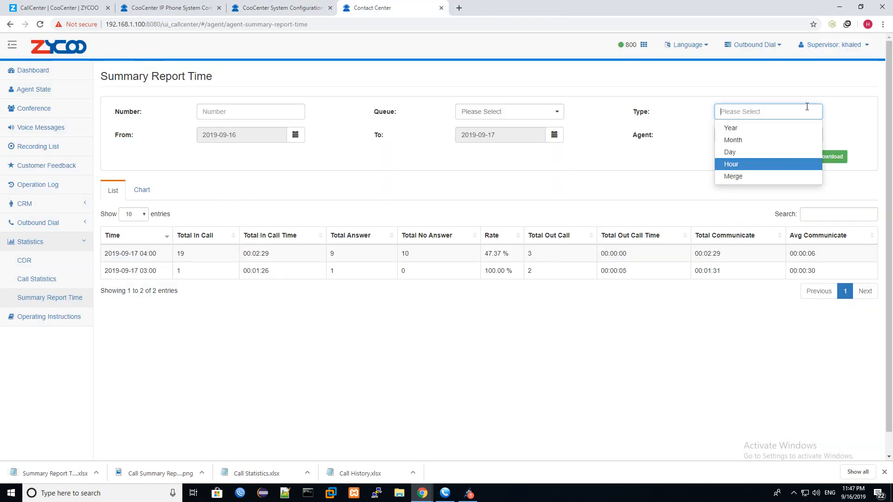
{"action": "left_click", "coordinate": [741, 145]}
{"action": "left_click", "coordinate": [766, 157]}
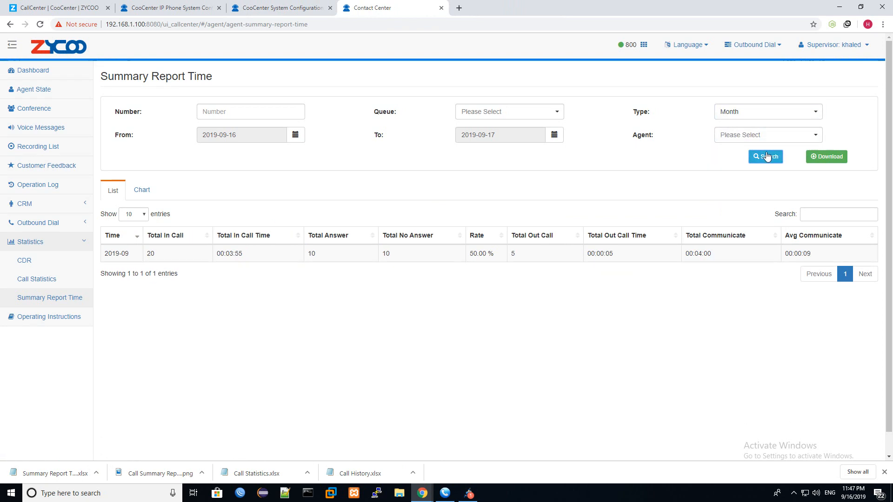
{"action": "left_click", "coordinate": [735, 136]}
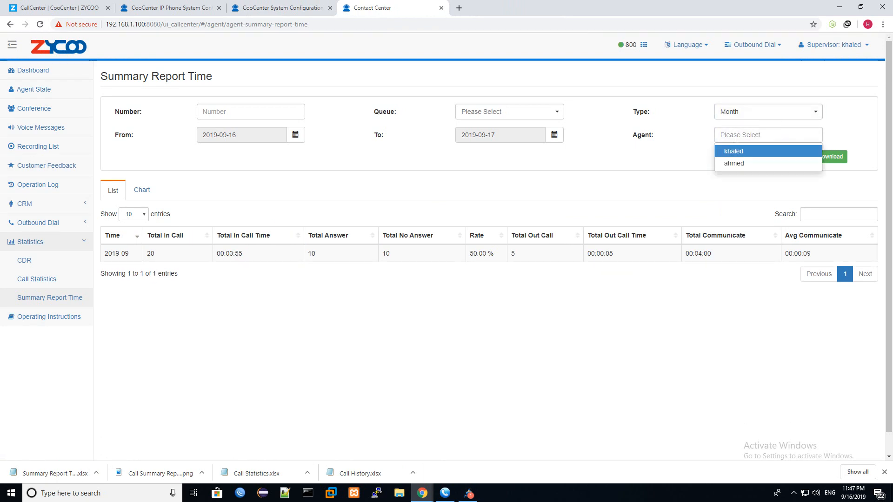
{"action": "left_click", "coordinate": [494, 111]}
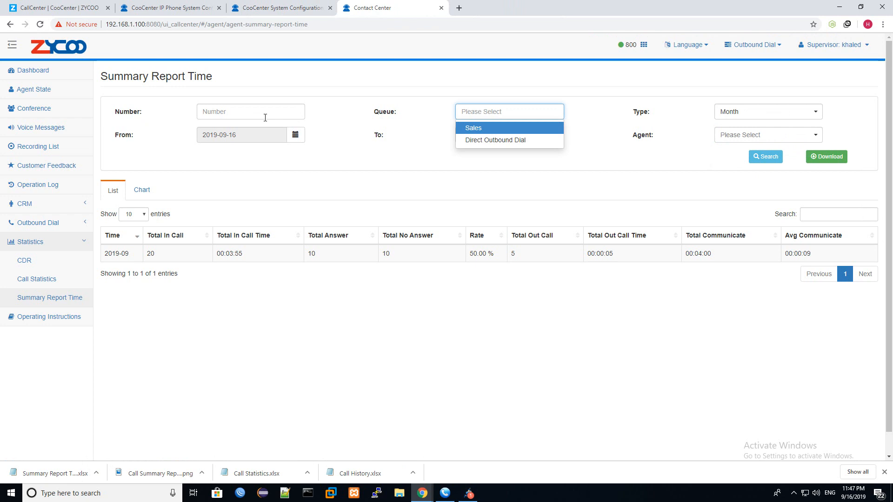
{"action": "left_click", "coordinate": [291, 185]}
- Show the 2019-09 monthly results as charts with 20 inbound and 5 outbound calls
{"action": "left_click", "coordinate": [141, 190]}
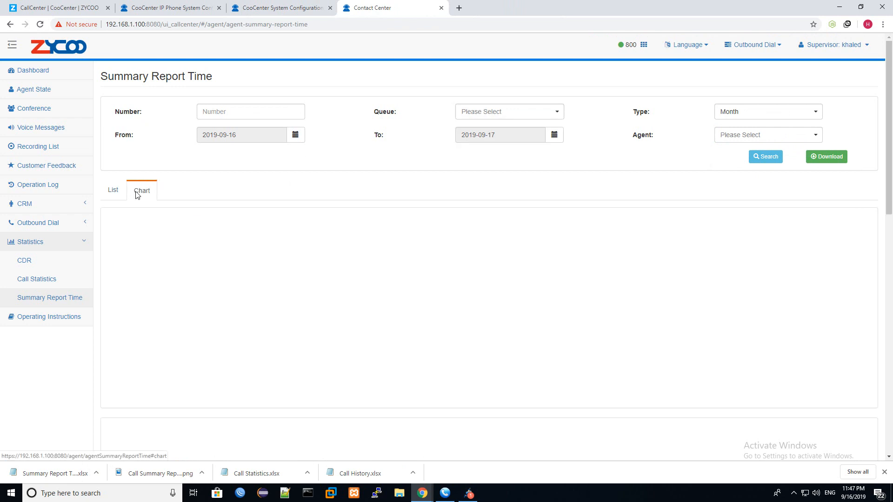
{"action": "scroll", "coordinate": [405, 201], "scroll_direction": "down", "scroll_amount": 6}
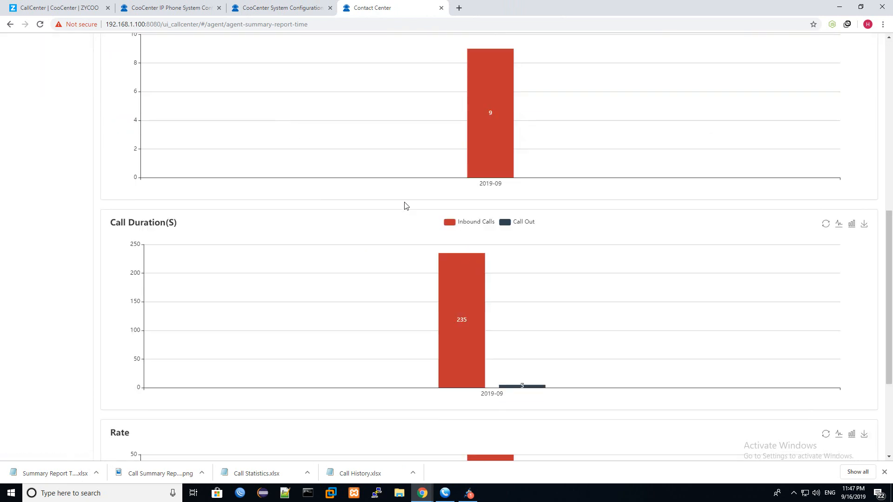
{"action": "scroll", "coordinate": [111, 208], "scroll_direction": "up", "scroll_amount": 1}
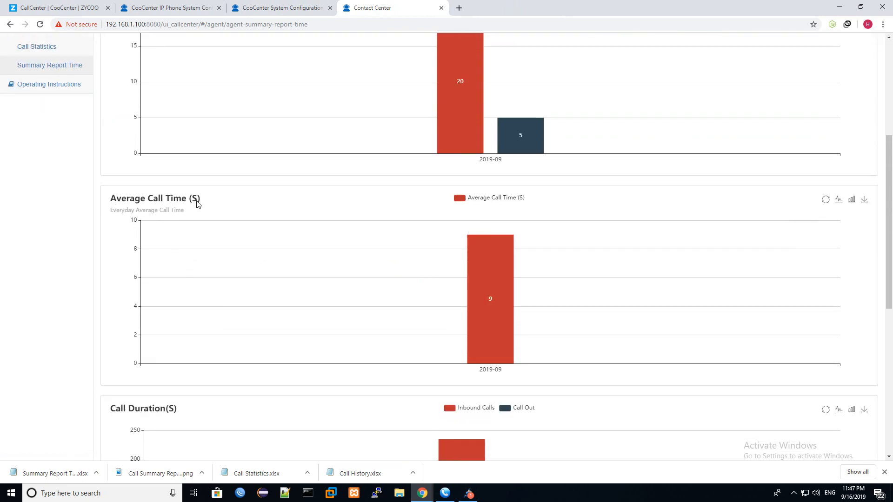
{"action": "scroll", "coordinate": [198, 201], "scroll_direction": "up", "scroll_amount": 3}
{"action": "scroll", "coordinate": [131, 221], "scroll_direction": "down", "scroll_amount": 9}
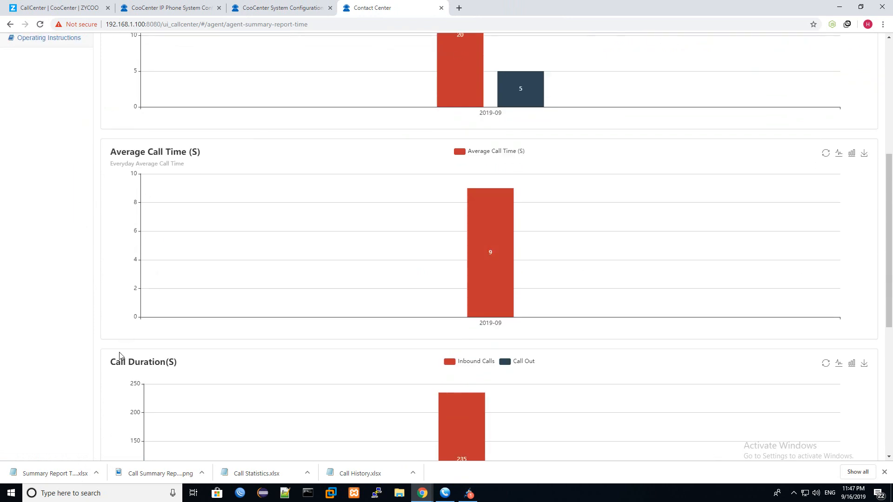
{"action": "scroll", "coordinate": [123, 361], "scroll_direction": "down", "scroll_amount": 2}
{"action": "scroll", "coordinate": [454, 324], "scroll_direction": "up", "scroll_amount": 13}
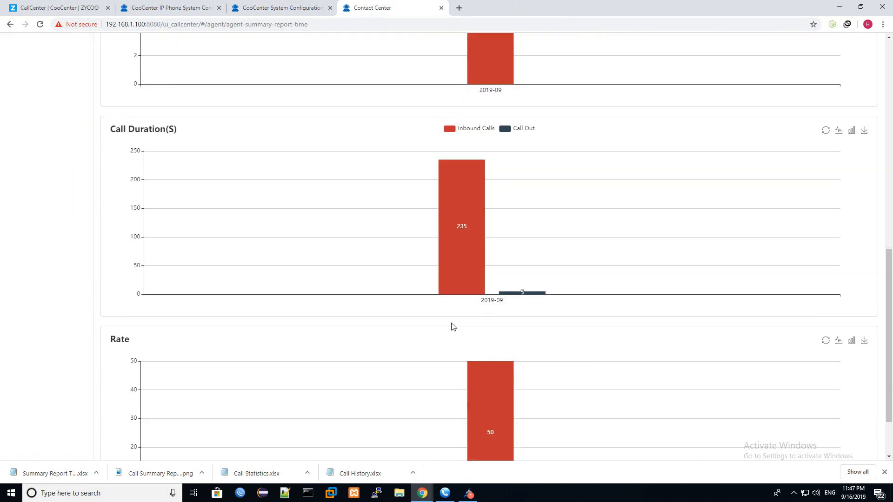
- Switch Call Count, Average Call Time and Call Duration charts to line views and back to bars
{"action": "left_click", "coordinate": [838, 222]}
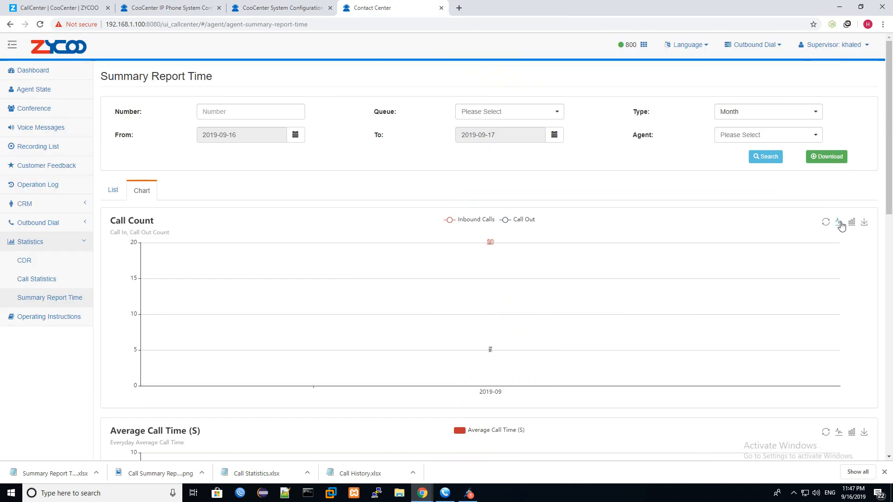
{"action": "scroll", "coordinate": [840, 260], "scroll_direction": "down", "scroll_amount": 5}
{"action": "left_click", "coordinate": [838, 199]}
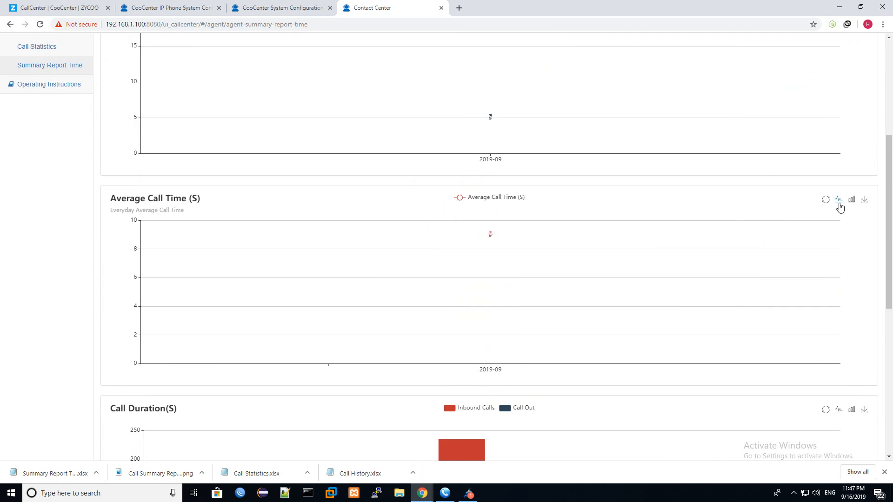
{"action": "scroll", "coordinate": [835, 296], "scroll_direction": "down", "scroll_amount": 3}
{"action": "left_click", "coordinate": [838, 270]}
{"action": "left_click", "coordinate": [852, 270]}
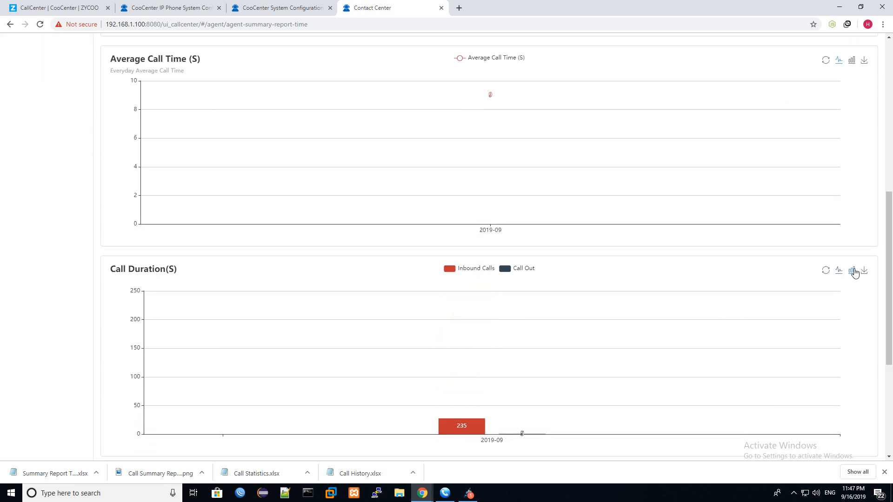
{"action": "scroll", "coordinate": [858, 209], "scroll_direction": "up", "scroll_amount": 4}
{"action": "left_click", "coordinate": [851, 246]}
{"action": "scroll", "coordinate": [849, 182], "scroll_direction": "up", "scroll_amount": 4}
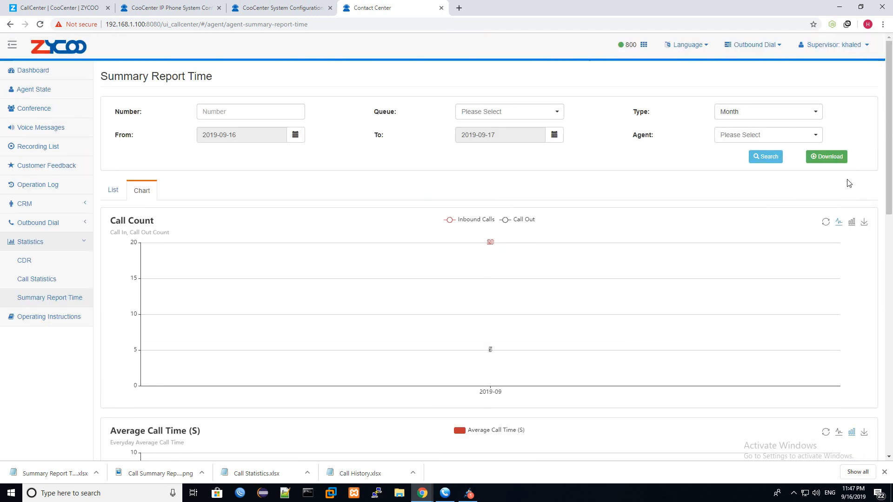
{"action": "left_click", "coordinate": [851, 222]}
- Save the Call Count chart as Call Count.png and return to the CooCenter home page
{"action": "left_click", "coordinate": [864, 222]}
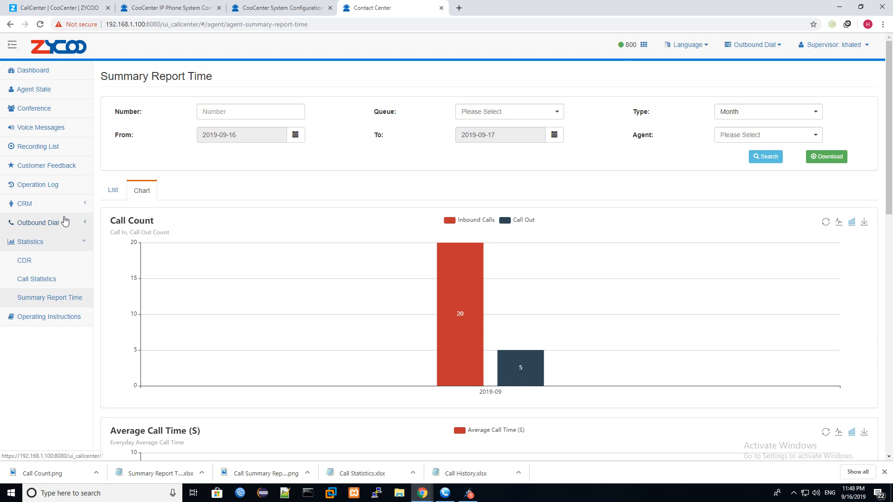
{"action": "left_click", "coordinate": [291, 4]}
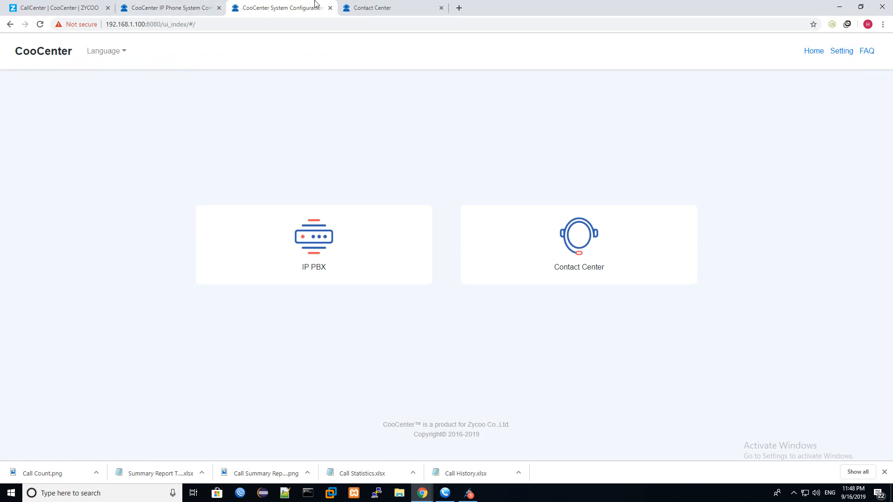
- Sign in to the IP Phone System with the admin account and dismiss the default-password warning
{"action": "left_click", "coordinate": [372, 8]}
{"action": "left_click", "coordinate": [172, 8]}
{"action": "left_click", "coordinate": [504, 238]}
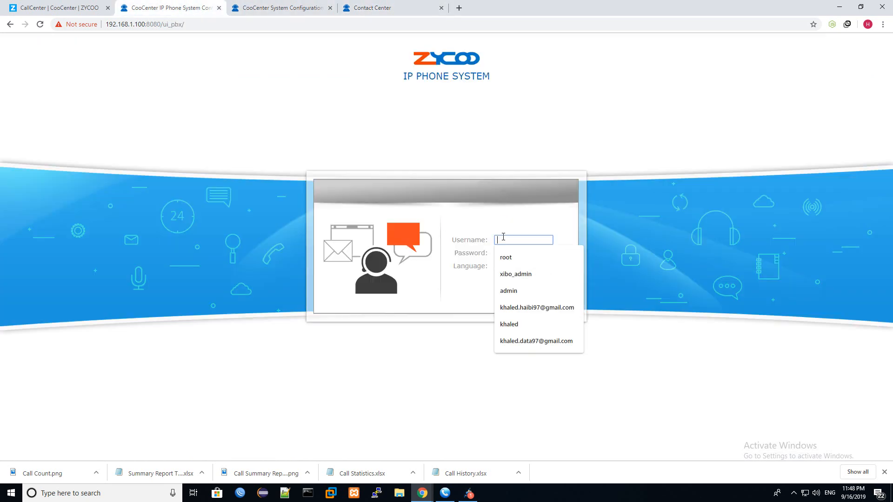
{"action": "type", "text": "ADMIN"}
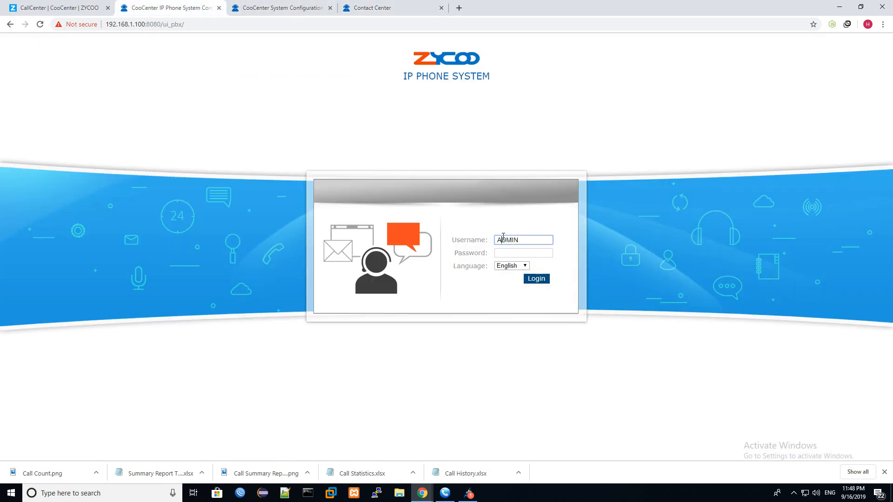
{"action": "double_click", "coordinate": [503, 238]}
{"action": "type", "text": "admin"}
{"action": "key", "text": "Tab"}
{"action": "type", "text": "a"}
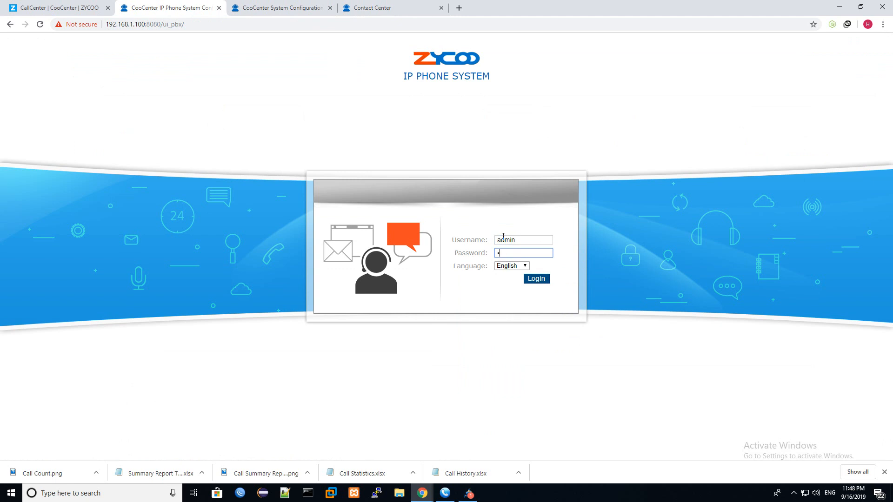
{"action": "key", "text": "Return"}
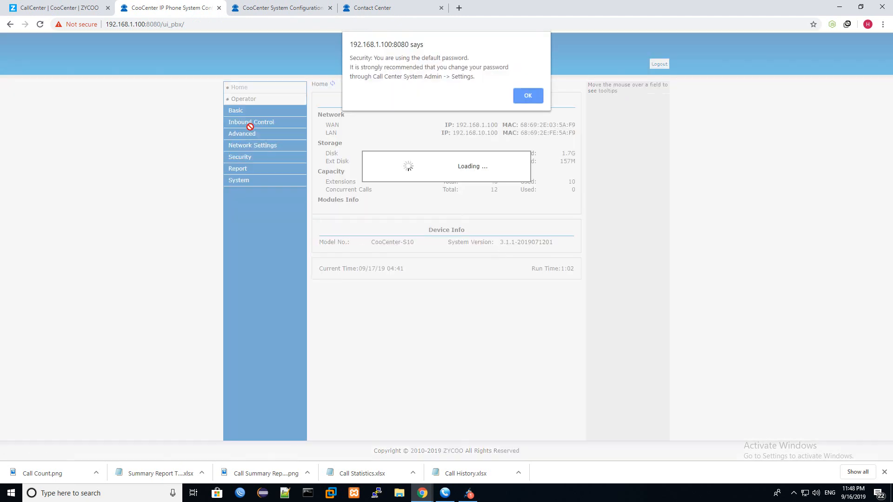
{"action": "left_click", "coordinate": [522, 96]}
- Save the Call Queues Auto Call Settings with Line1(FXO) as the outgoing line, then show IVRs
{"action": "left_click", "coordinate": [262, 123]}
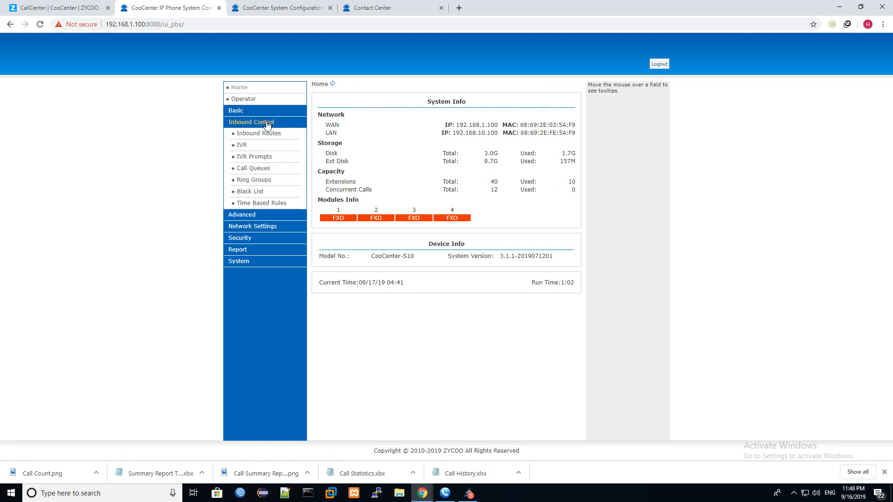
{"action": "left_click", "coordinate": [256, 169]}
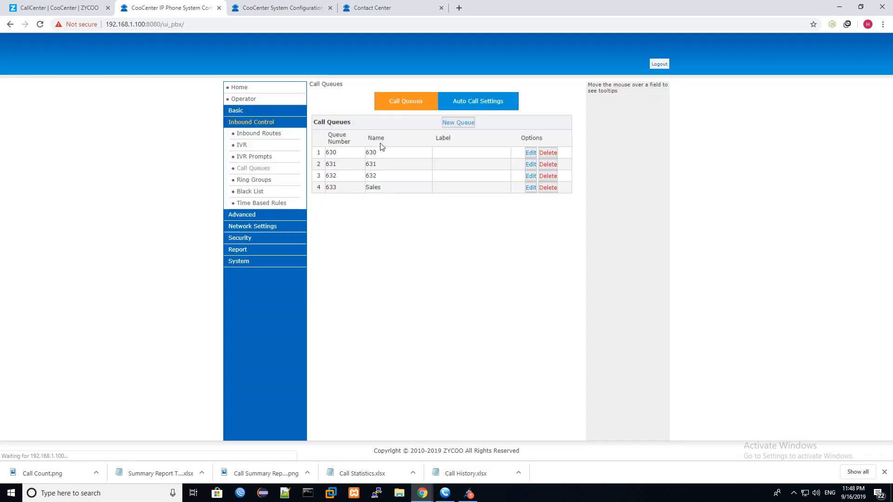
{"action": "left_click", "coordinate": [482, 107]}
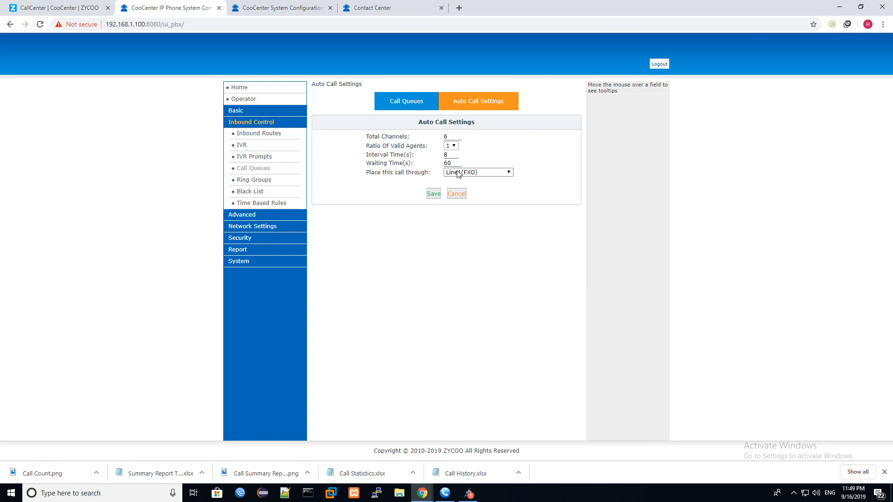
{"action": "left_click", "coordinate": [458, 173]}
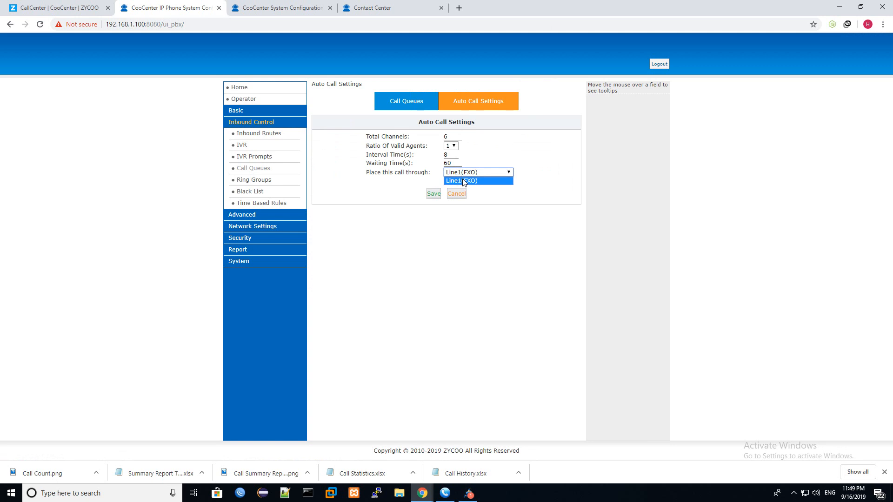
{"action": "left_click", "coordinate": [549, 187]}
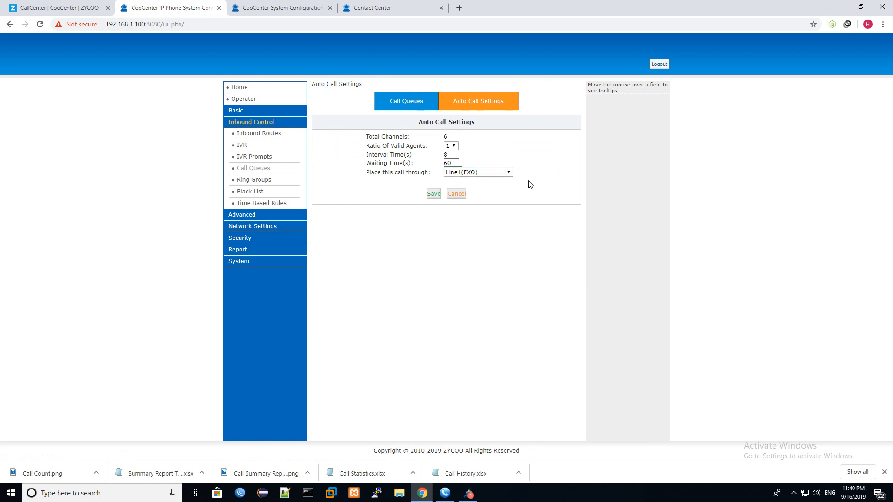
{"action": "left_click", "coordinate": [434, 193]}
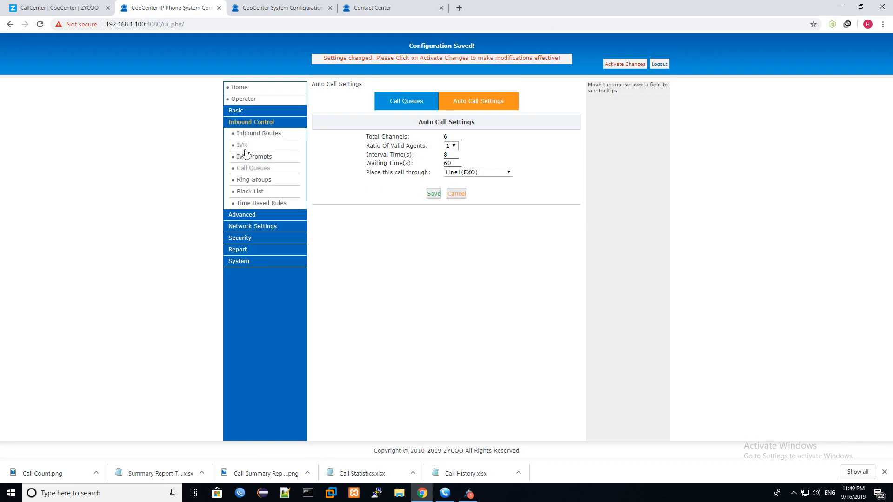
{"action": "left_click", "coordinate": [243, 145]}
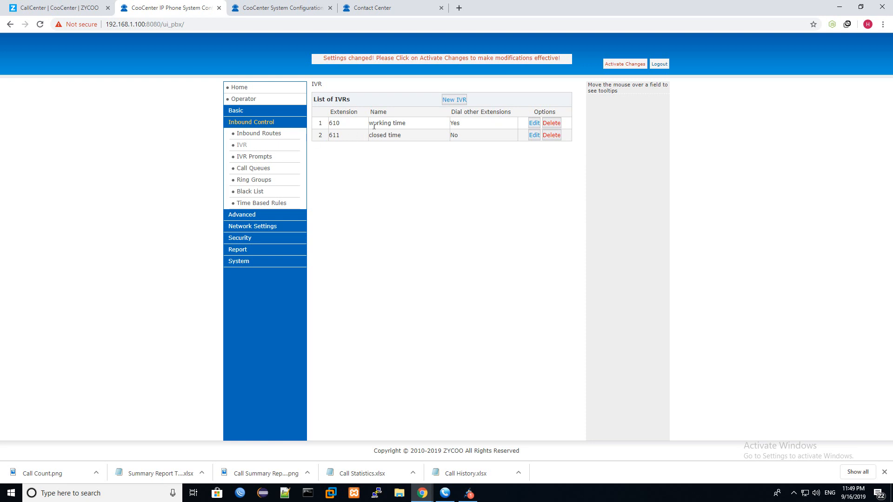
- Re-save the working time IVR with key 0 still going to the queue, then reopen and discard the edit
{"action": "left_click", "coordinate": [533, 123]}
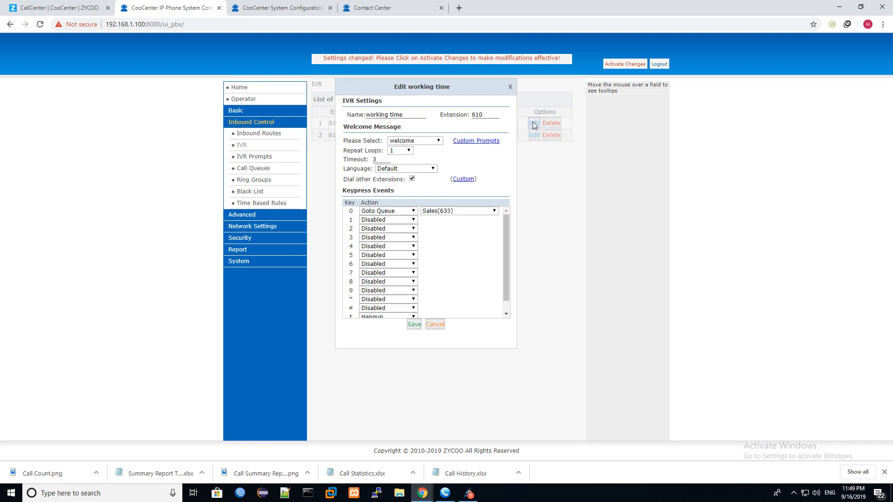
{"action": "left_click", "coordinate": [365, 214]}
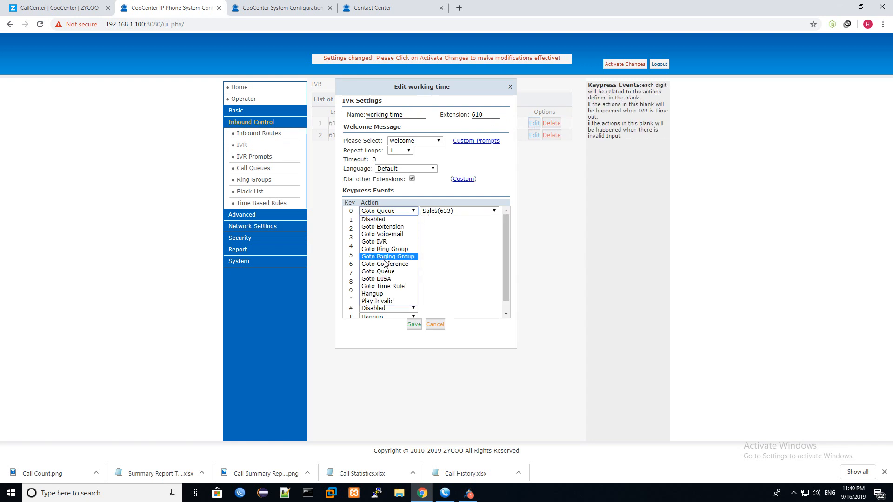
{"action": "left_click", "coordinate": [391, 273]}
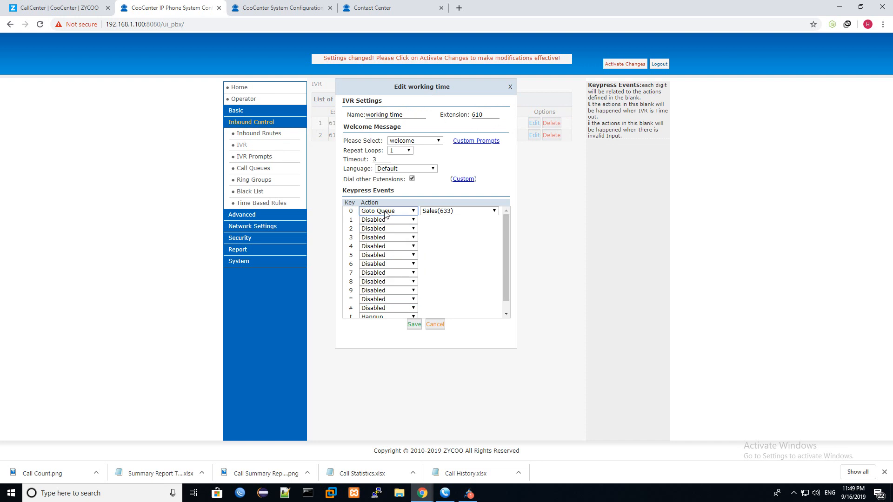
{"action": "left_click", "coordinate": [414, 324]}
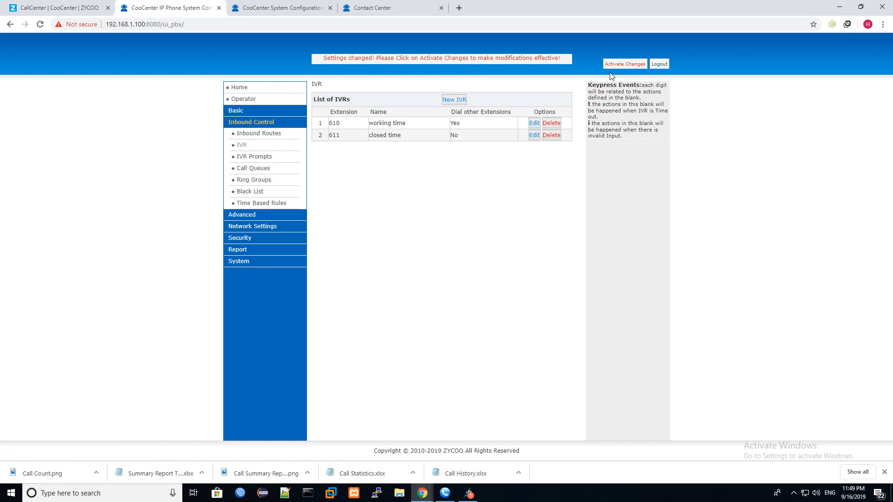
{"action": "left_click", "coordinate": [534, 122]}
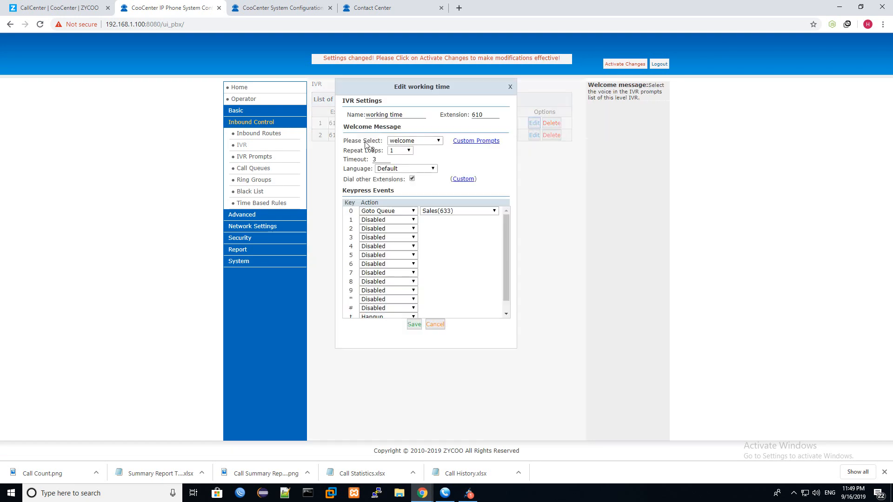
{"action": "left_click", "coordinate": [424, 142]}
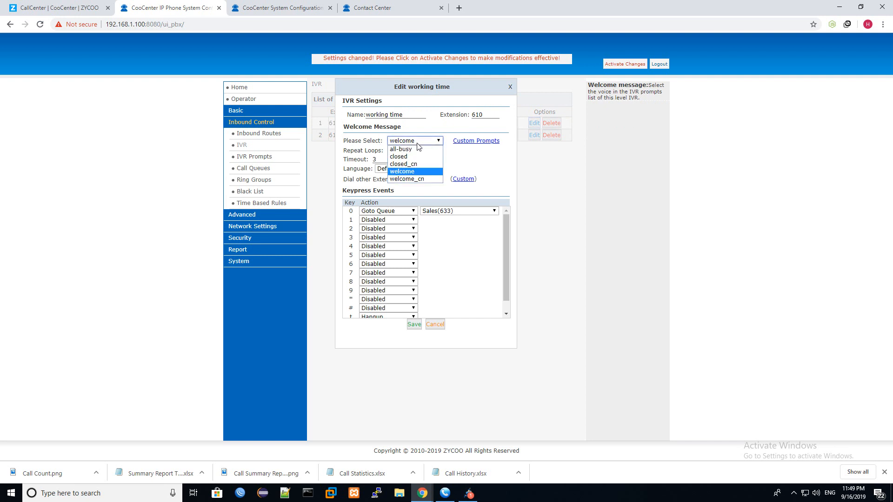
{"action": "left_click", "coordinate": [510, 87]}
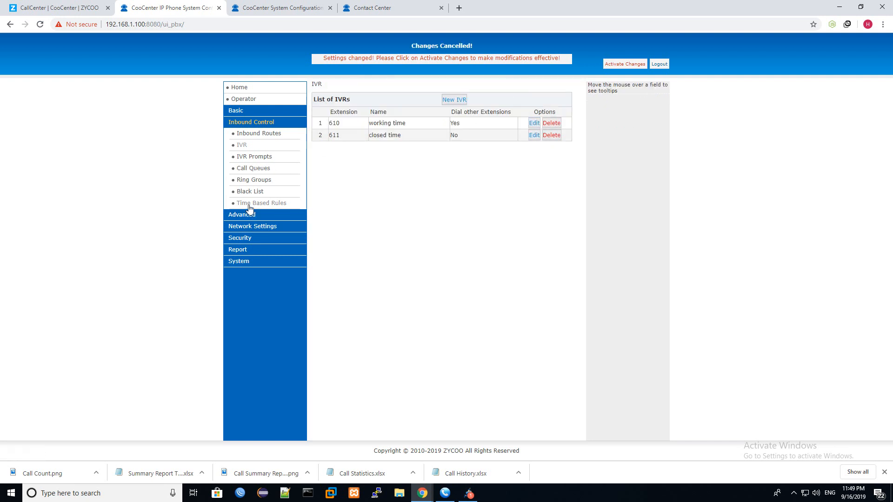
- Activate the pending PBX changes from the Upload IVR Prompts page and return to the Contact Center report
{"action": "left_click", "coordinate": [250, 124]}
{"action": "left_click", "coordinate": [249, 123]}
{"action": "left_click", "coordinate": [254, 157]}
{"action": "left_click", "coordinate": [488, 110]}
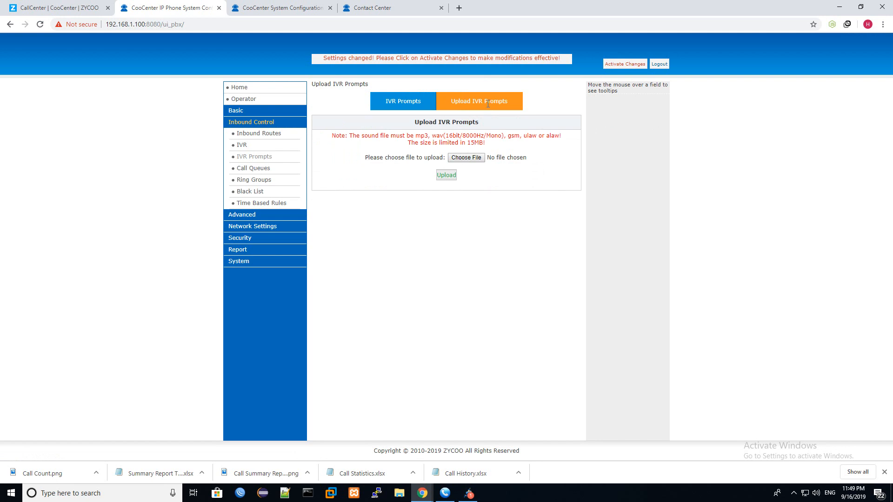
{"action": "left_click", "coordinate": [497, 60]}
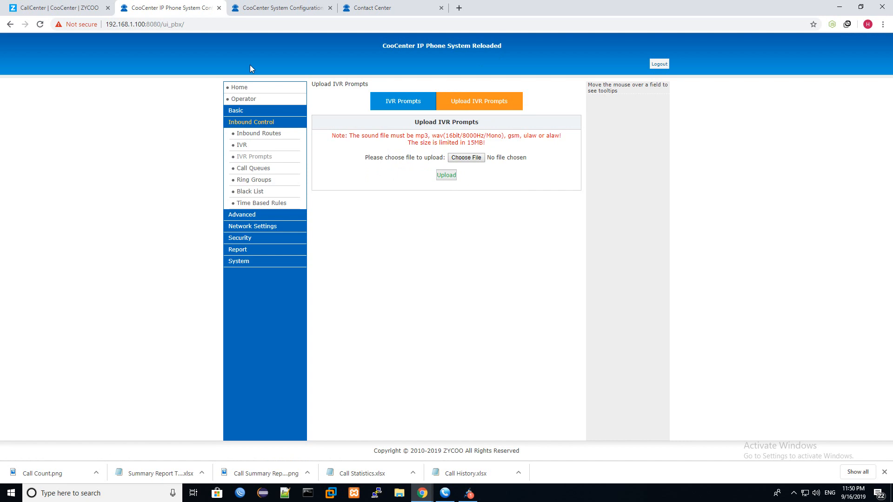
{"action": "left_click", "coordinate": [279, 7]}
{"action": "left_click", "coordinate": [384, 7]}
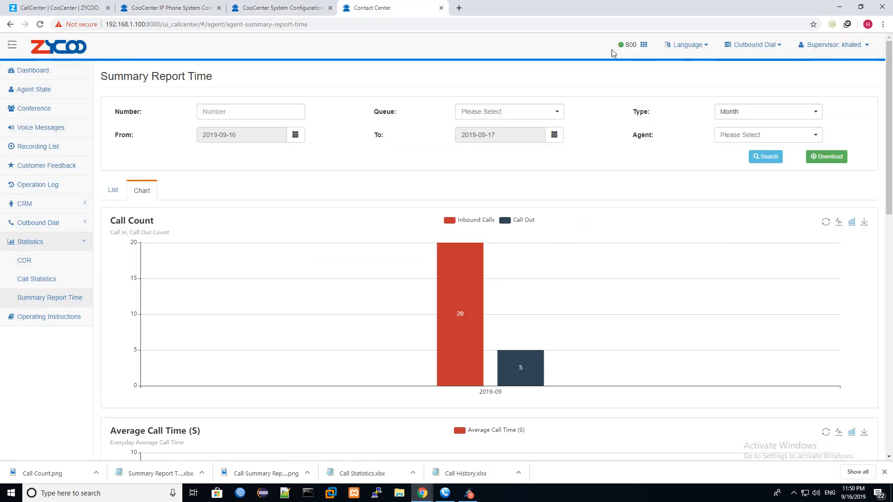
- Go to the Outbound Dial Block List page after a brief look at the schedule progress
{"action": "left_click", "coordinate": [74, 223]}
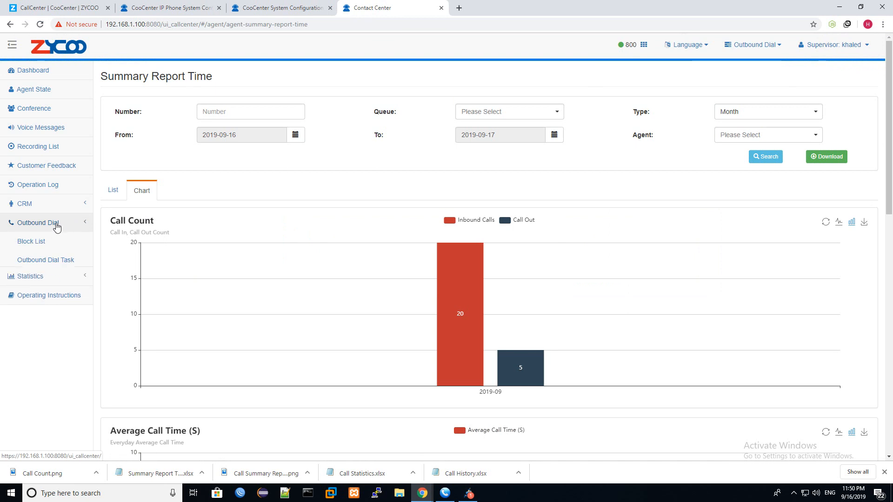
{"action": "left_click", "coordinate": [56, 226]}
{"action": "left_click", "coordinate": [760, 46]}
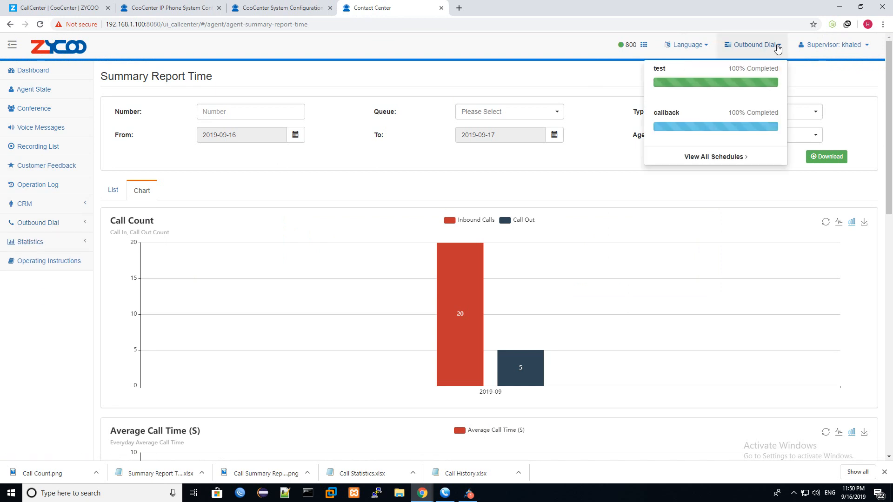
{"action": "left_click", "coordinate": [778, 48]}
{"action": "left_click", "coordinate": [40, 229]}
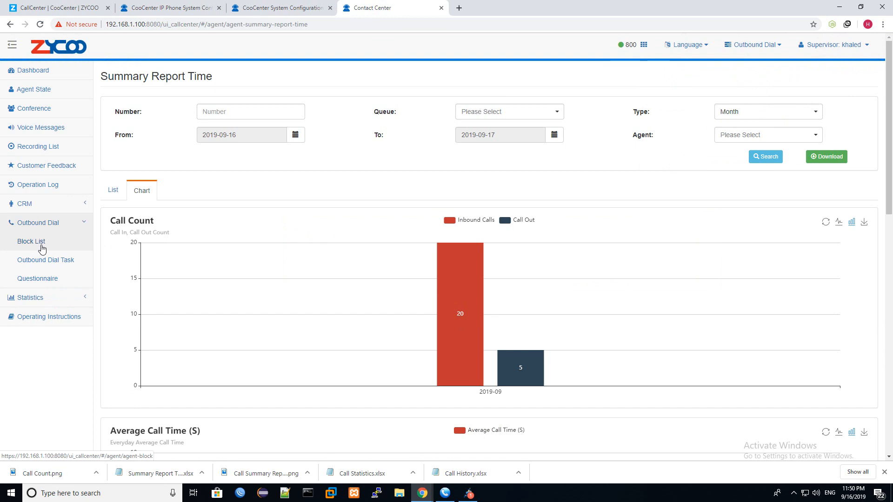
{"action": "left_click", "coordinate": [42, 244]}
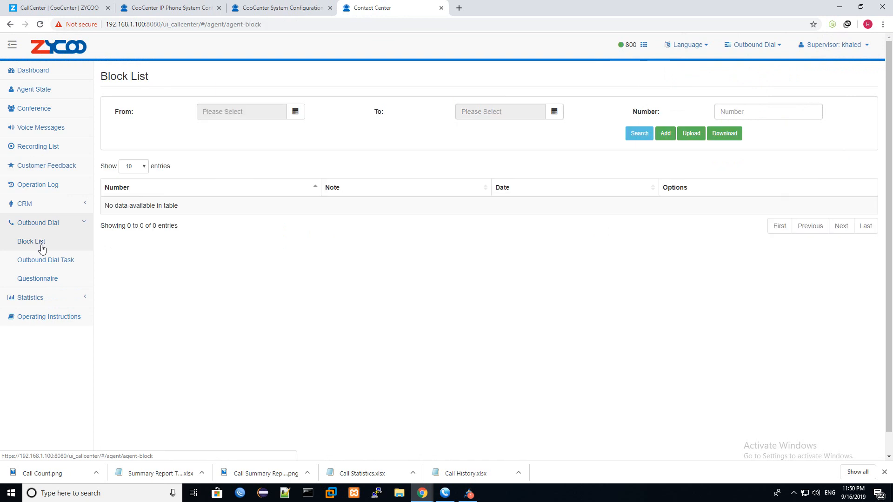
- Add a test phone number to the Block List, submit it, then delete that entry
{"action": "left_click", "coordinate": [666, 134]}
{"action": "left_click", "coordinate": [419, 87]}
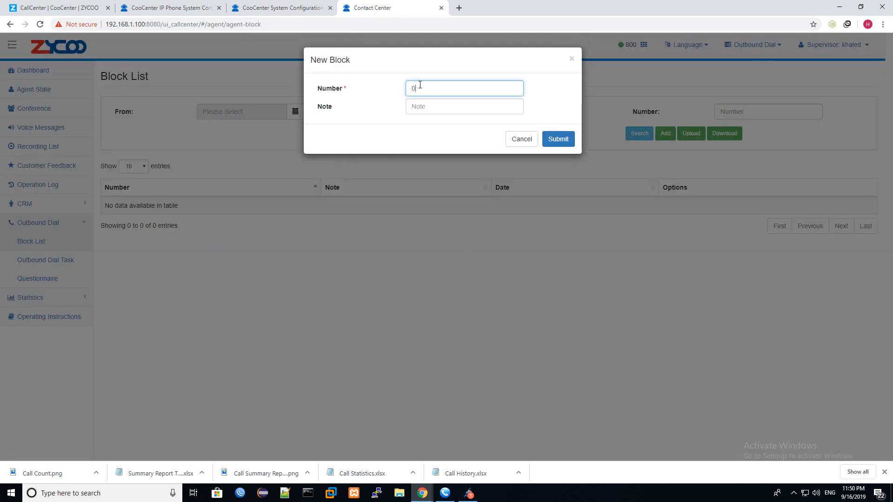
{"action": "left_click", "coordinate": [554, 140]}
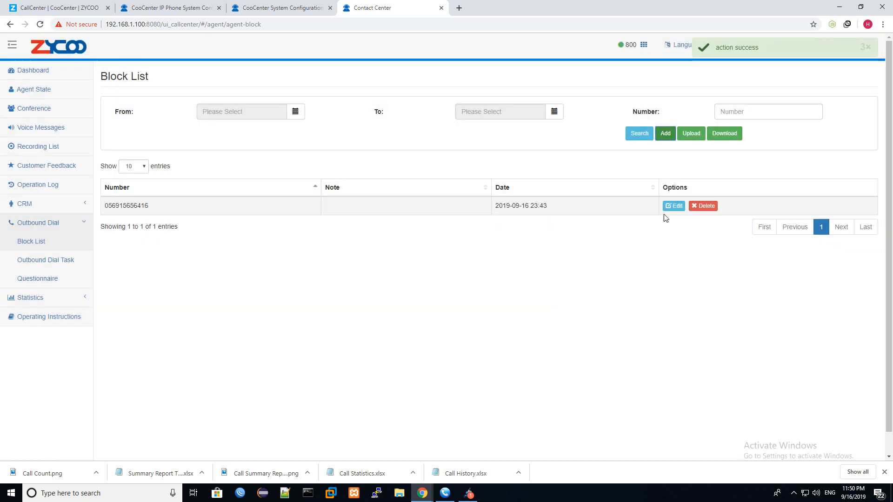
{"action": "left_click", "coordinate": [705, 206]}
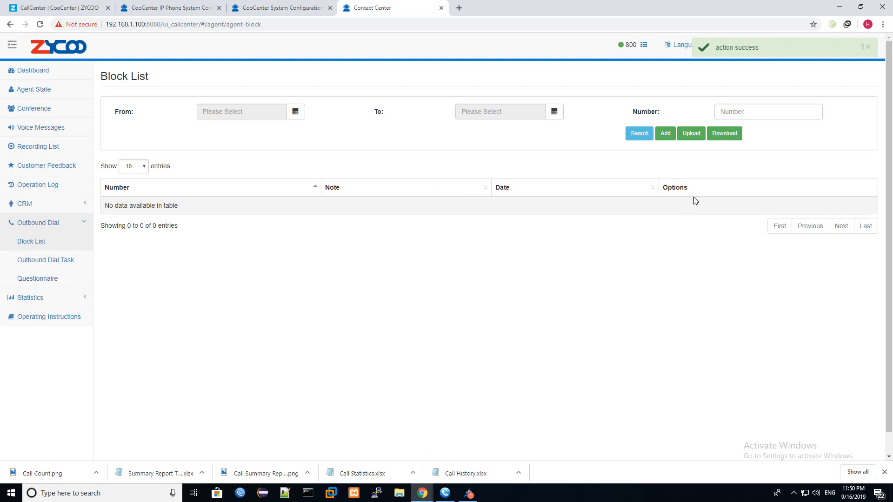
- Start a new outbound dial task named salesCamp, assigned to the supervisor agent
{"action": "left_click", "coordinate": [51, 261]}
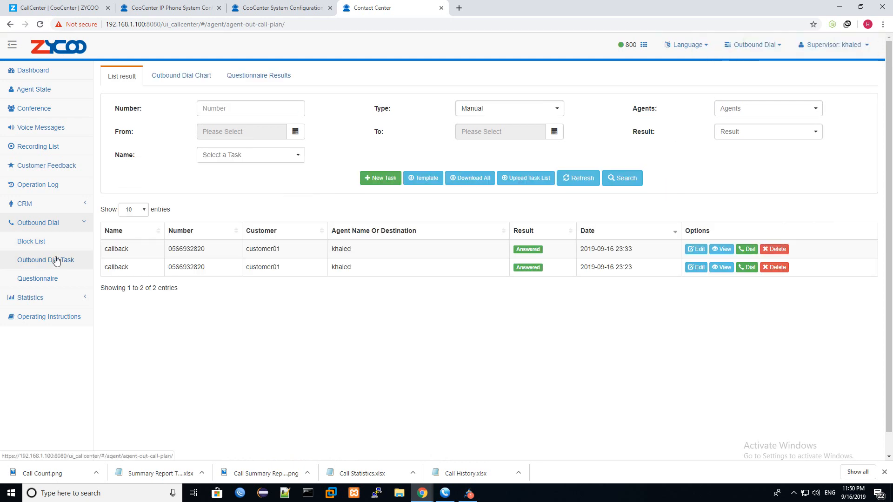
{"action": "left_click", "coordinate": [374, 180]}
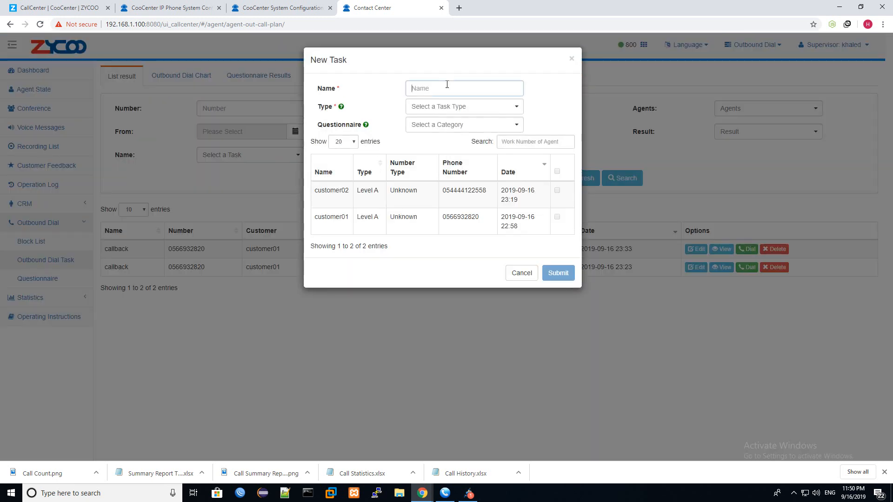
{"action": "left_click", "coordinate": [447, 85]}
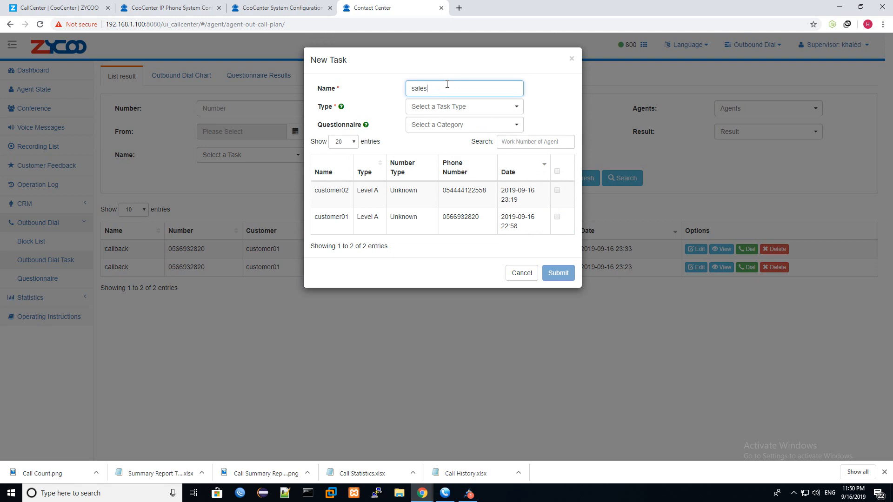
{"action": "type", "text": "salesCamp"}
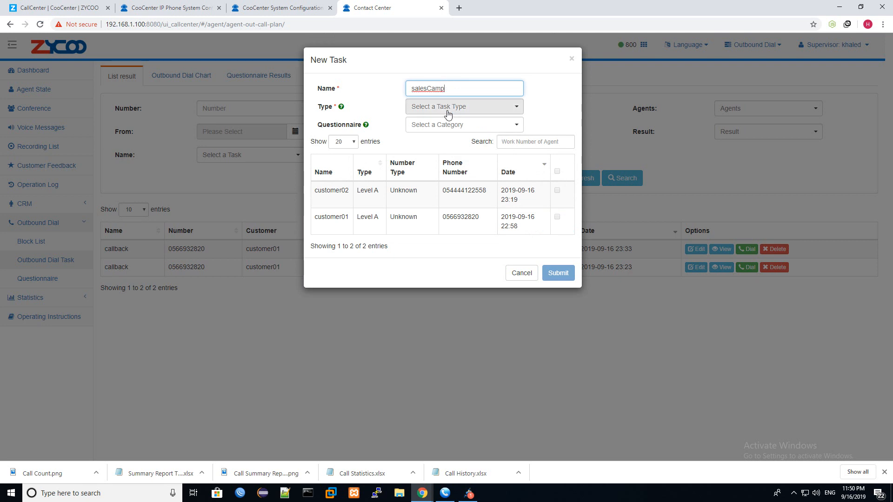
{"action": "left_click", "coordinate": [448, 107]}
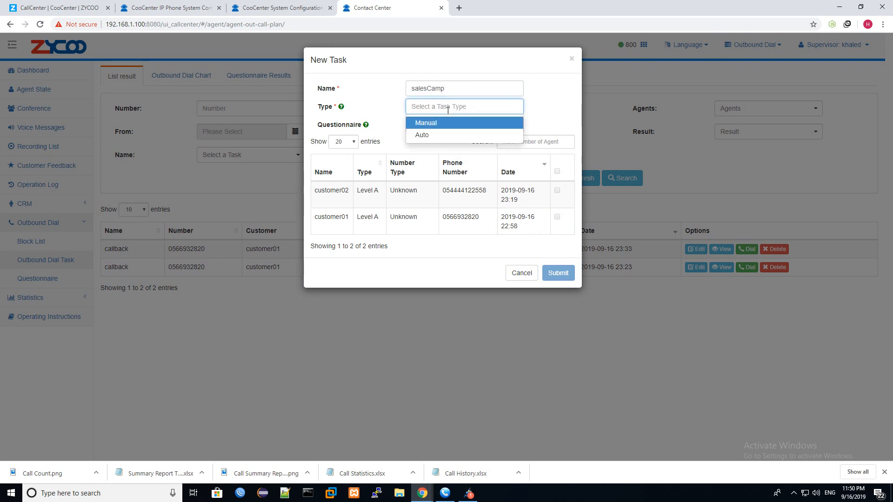
{"action": "left_click", "coordinate": [439, 138]}
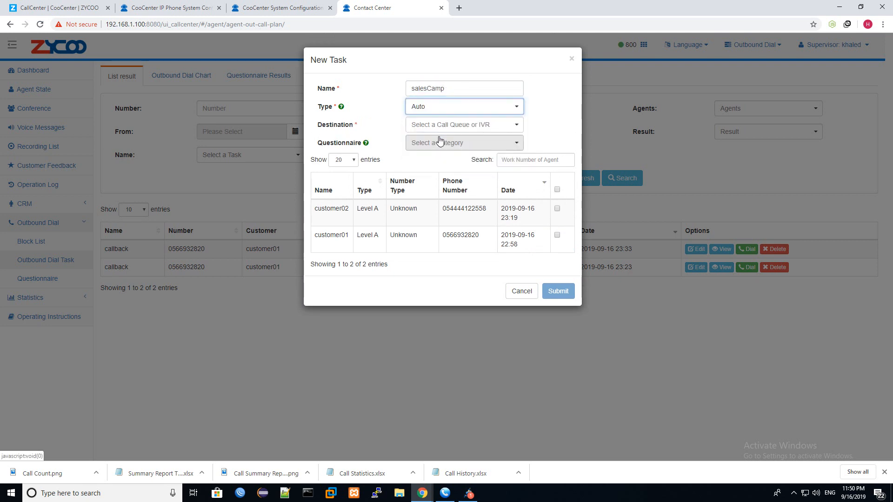
{"action": "left_click", "coordinate": [447, 108]}
{"action": "left_click", "coordinate": [445, 122]}
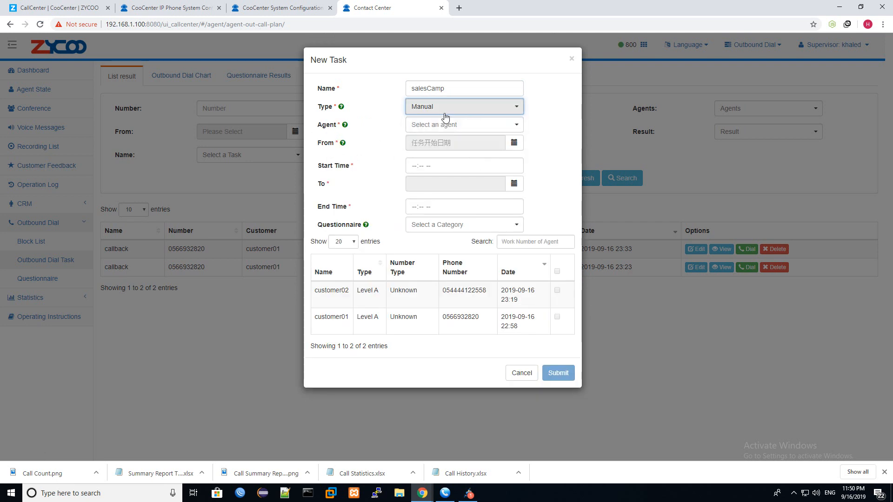
{"action": "left_click", "coordinate": [449, 124]}
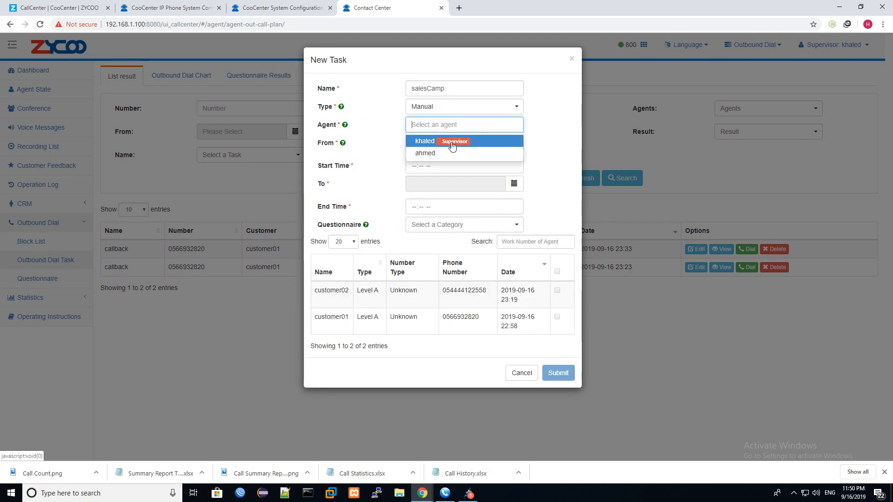
{"action": "left_click", "coordinate": [452, 142]}
- Set the task type to Auto and include customer01 and customer02
{"action": "left_click", "coordinate": [513, 144]}
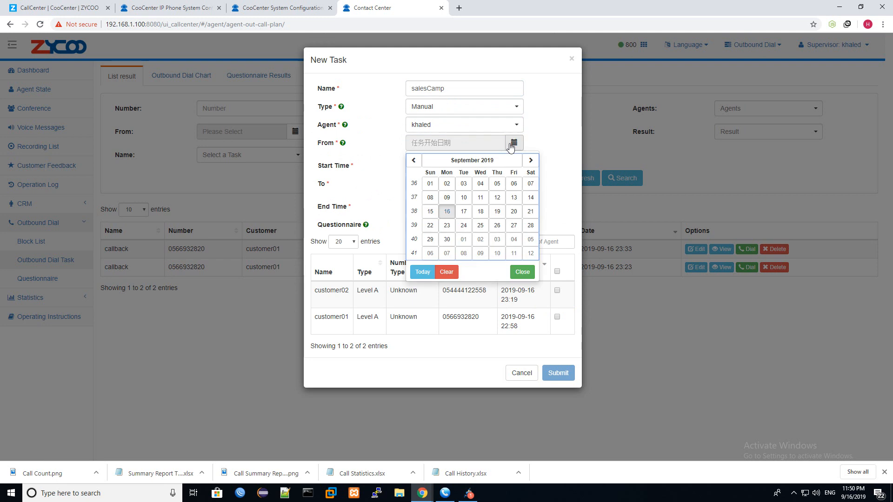
{"action": "left_click", "coordinate": [543, 146]}
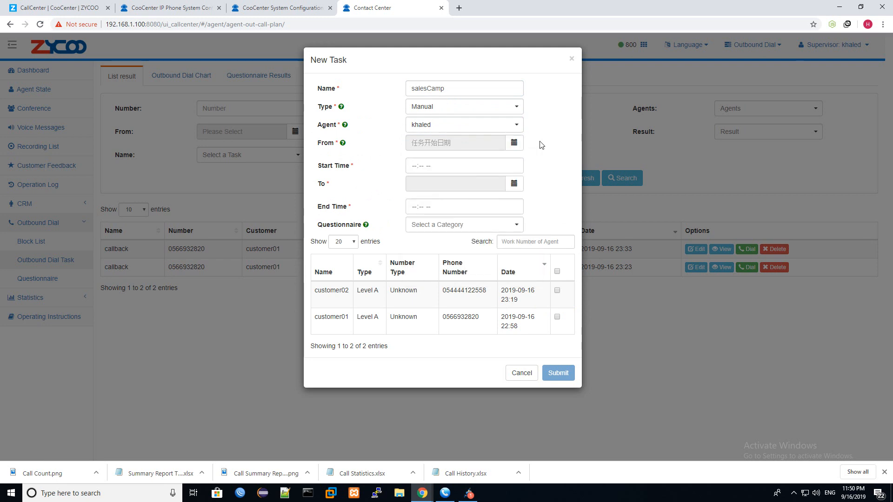
{"action": "left_click", "coordinate": [473, 108]}
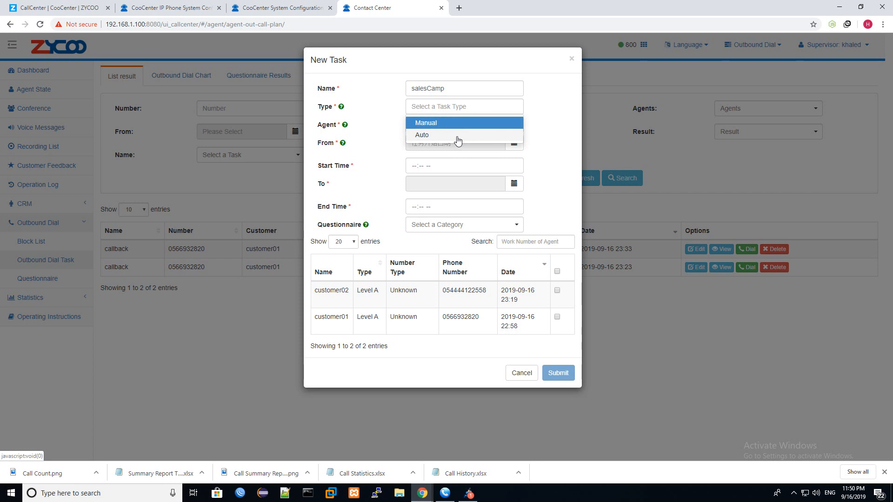
{"action": "left_click", "coordinate": [458, 137]}
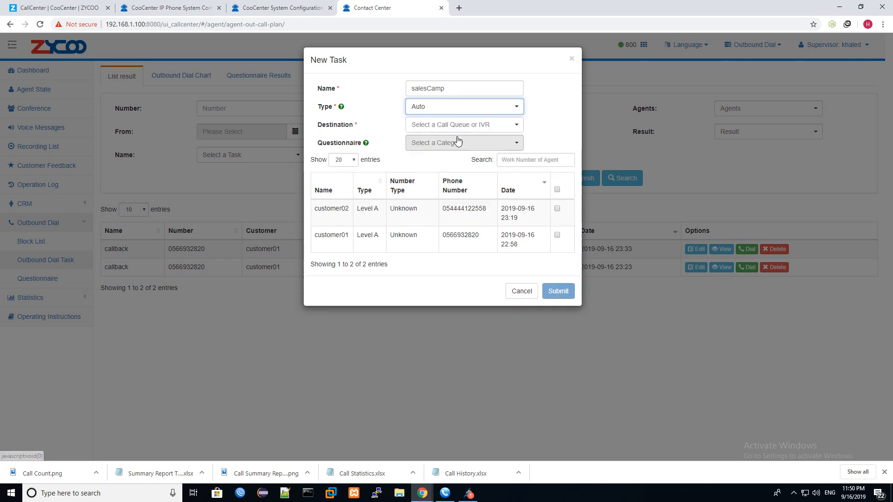
{"action": "left_click", "coordinate": [558, 235]}
{"action": "left_click", "coordinate": [558, 209]}
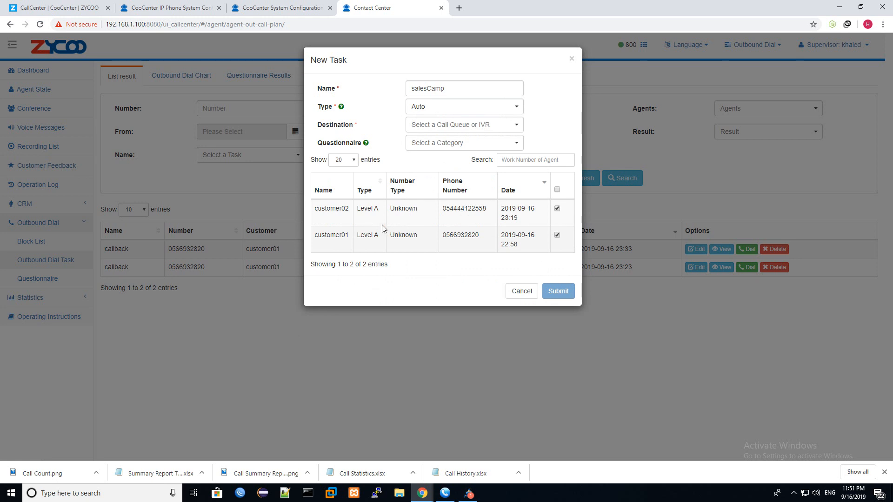
{"action": "left_click_drag", "start_coordinate": [311, 239], "coordinate": [554, 246]}
{"action": "left_click", "coordinate": [553, 247]}
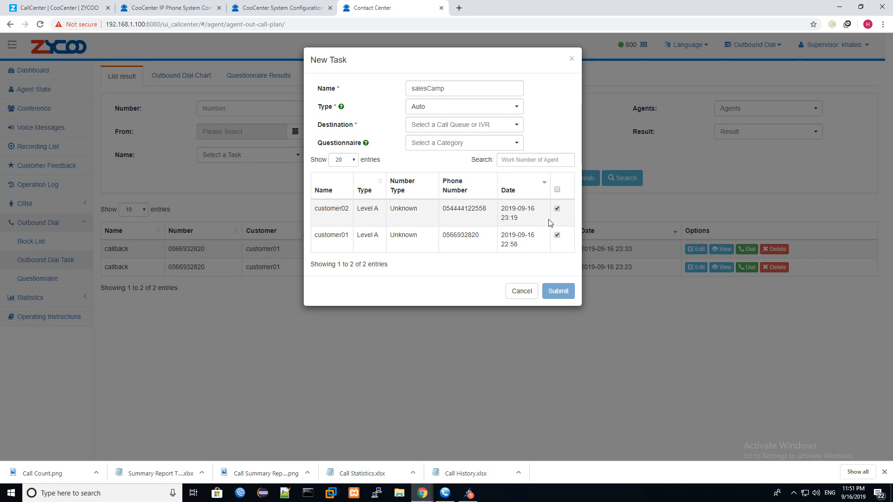
- Set the destination to the working time IVR and submit the salesCamp task
{"action": "left_click", "coordinate": [192, 7]}
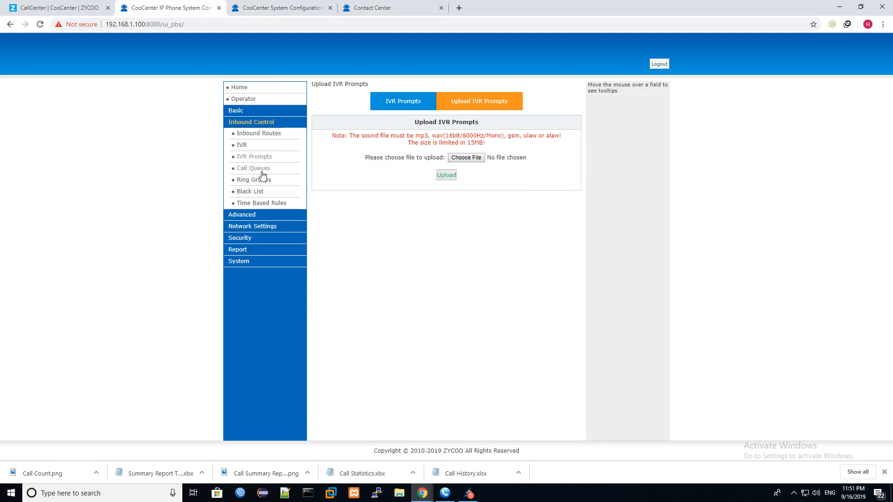
{"action": "left_click", "coordinate": [253, 147]}
{"action": "left_click", "coordinate": [394, 4]}
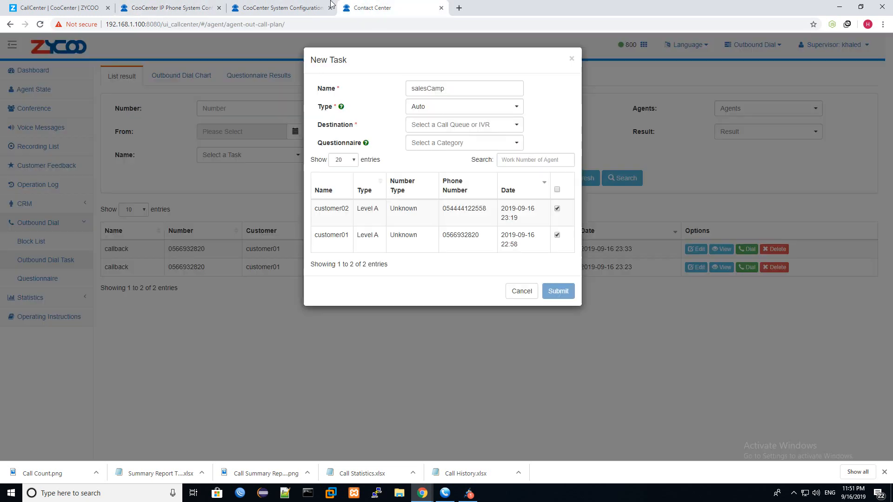
{"action": "left_click", "coordinate": [440, 129]}
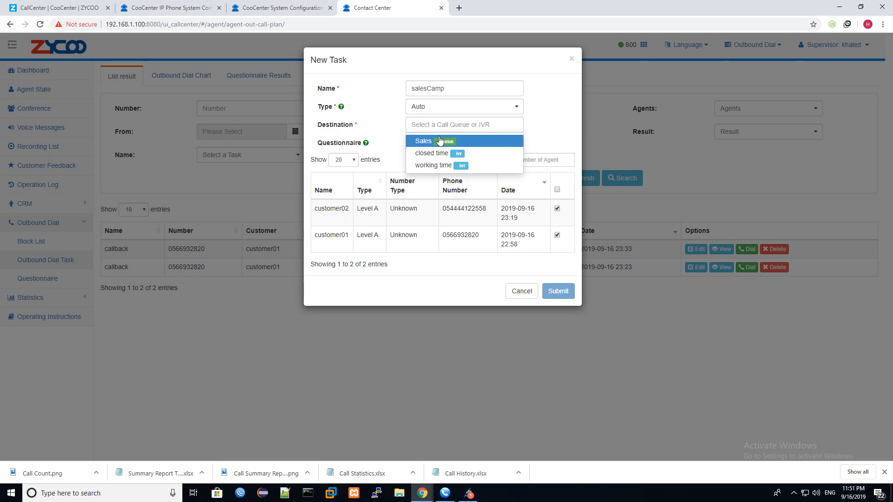
{"action": "left_click", "coordinate": [433, 166]}
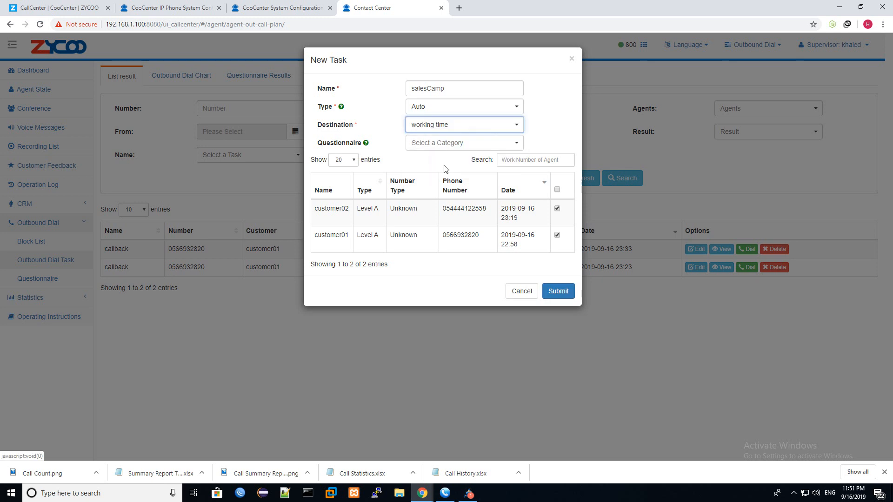
{"action": "left_click", "coordinate": [564, 292]}
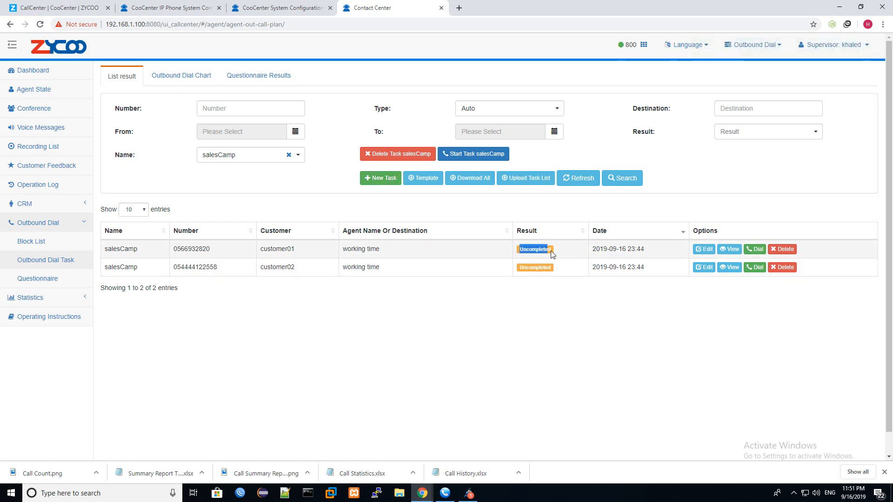
- Start the salesCamp auto-dial task for customer01 and customer02
{"action": "left_click_drag", "start_coordinate": [560, 271], "coordinate": [517, 273]}
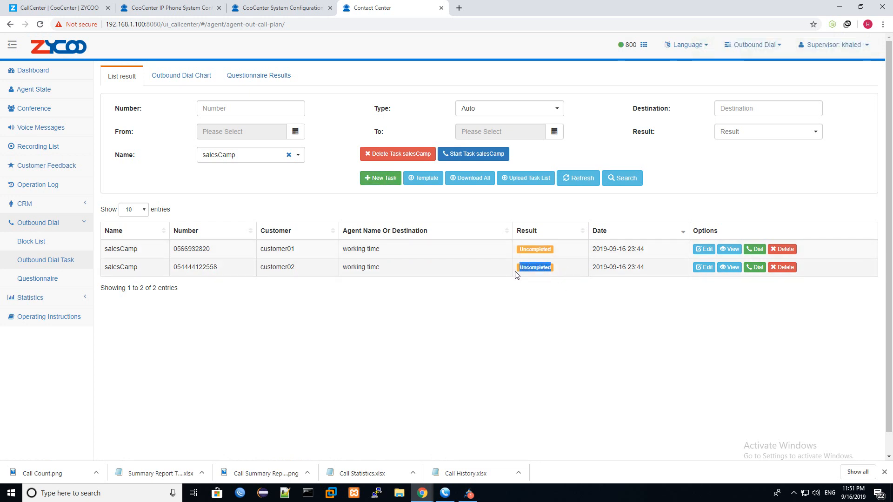
{"action": "double_click", "coordinate": [200, 267]}
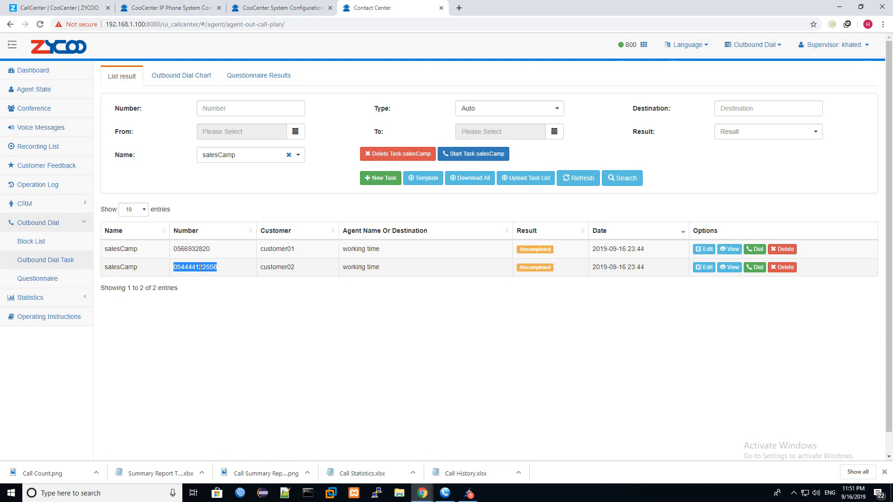
{"action": "double_click", "coordinate": [200, 249]}
{"action": "left_click", "coordinate": [367, 322]}
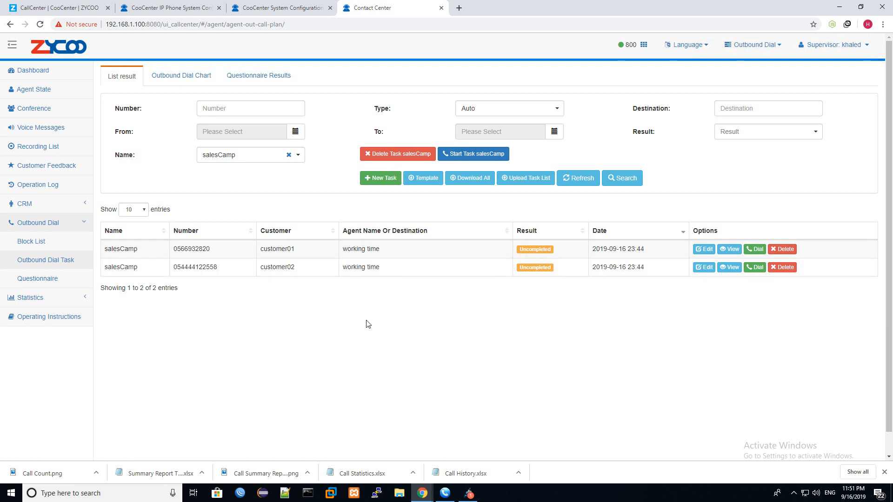
{"action": "left_click", "coordinate": [472, 159]}
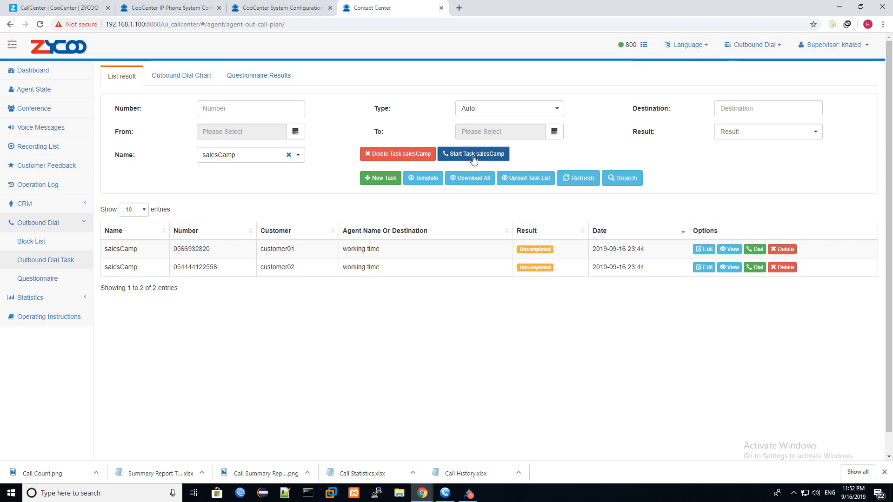
- Check the PBX Operator status, with the FXO port Connected, then begin another dial task
{"action": "left_click", "coordinate": [261, 5]}
{"action": "left_click", "coordinate": [195, 7]}
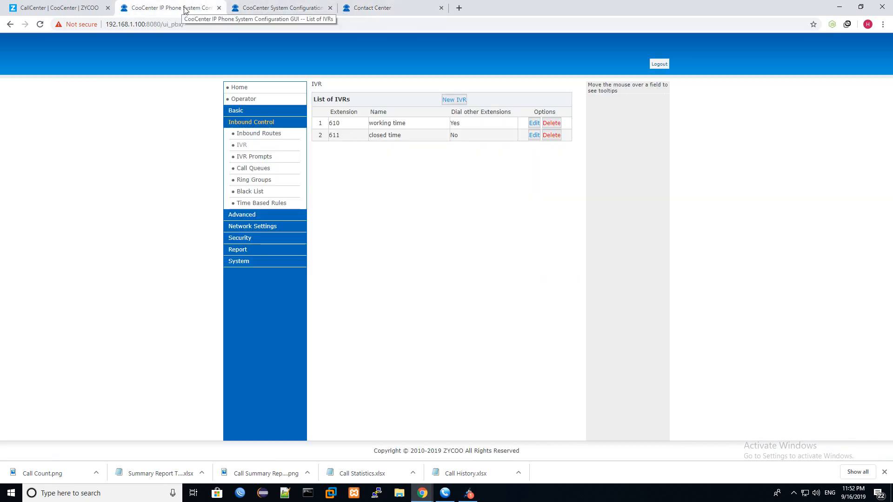
{"action": "left_click", "coordinate": [259, 99]}
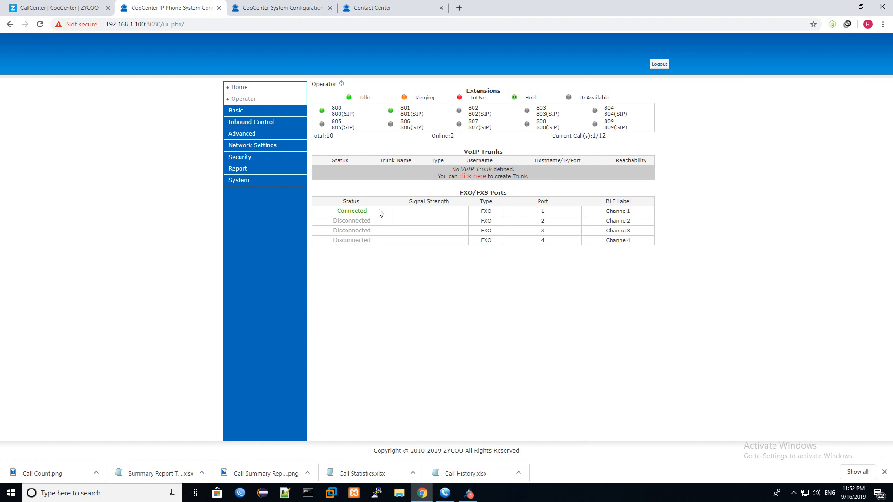
{"action": "left_click_drag", "start_coordinate": [377, 211], "coordinate": [335, 212]}
{"action": "left_click", "coordinate": [395, 8]}
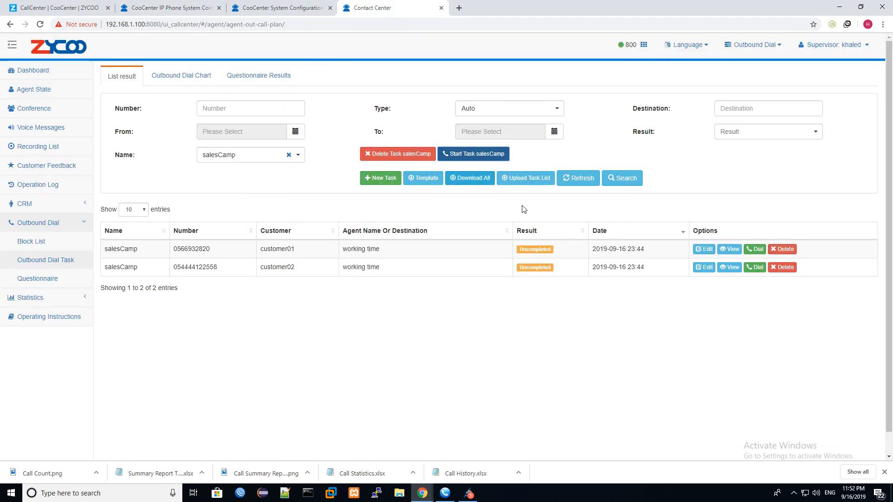
{"action": "double_click", "coordinate": [212, 267]}
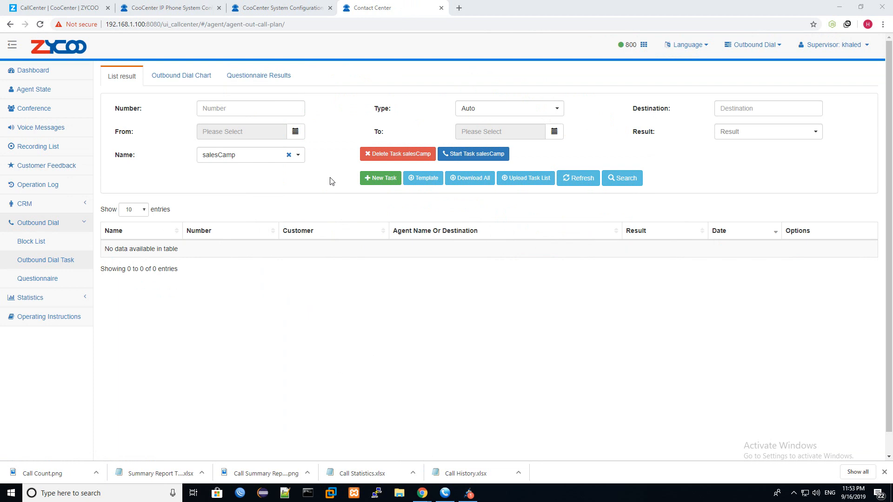
{"action": "left_click", "coordinate": [384, 179]}
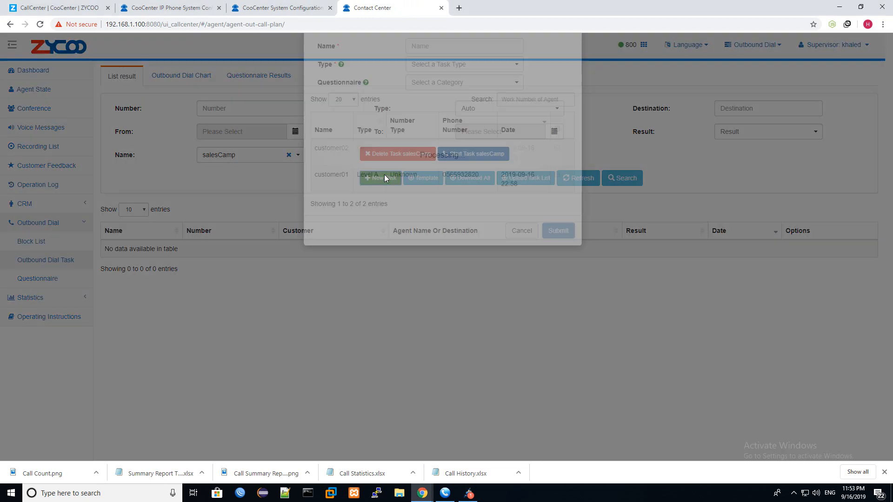
- Submit Auto task SalesCamp2 calling only customer01, routed to the working time IVR
{"action": "left_click", "coordinate": [457, 88]}
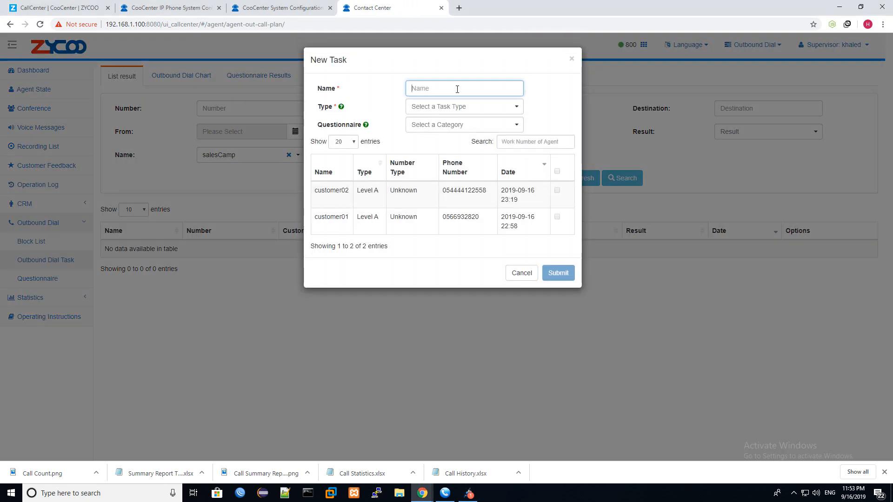
{"action": "type", "text": "Dslr"}
{"action": "key", "text": "BackSpace"}
{"action": "key", "text": "BackSpace"}
{"action": "key", "text": "BackSpace"}
{"action": "type", "text": "Sa"}
{"action": "left_click", "coordinate": [472, 110]}
{"action": "left_click", "coordinate": [446, 137]}
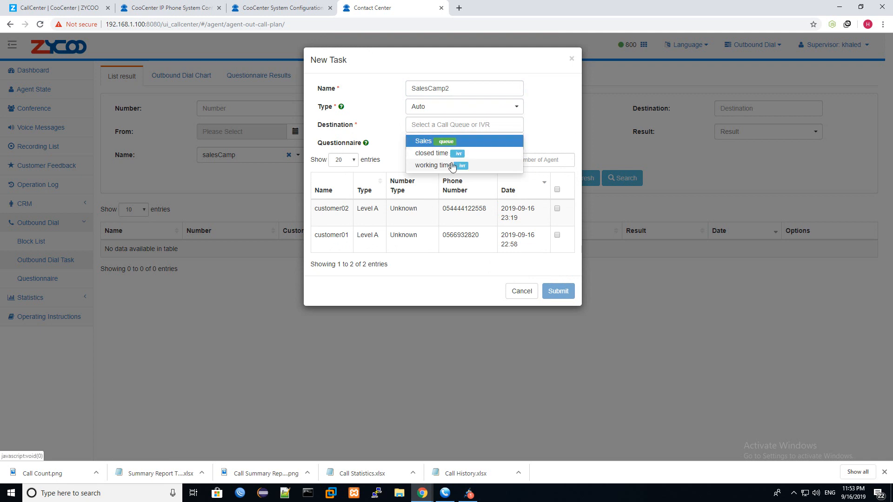
{"action": "left_click", "coordinate": [451, 165]}
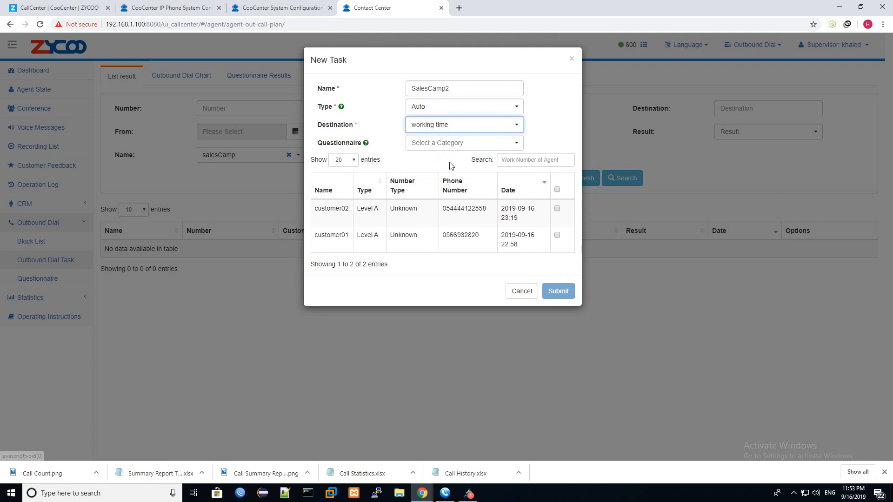
{"action": "left_click", "coordinate": [558, 235]}
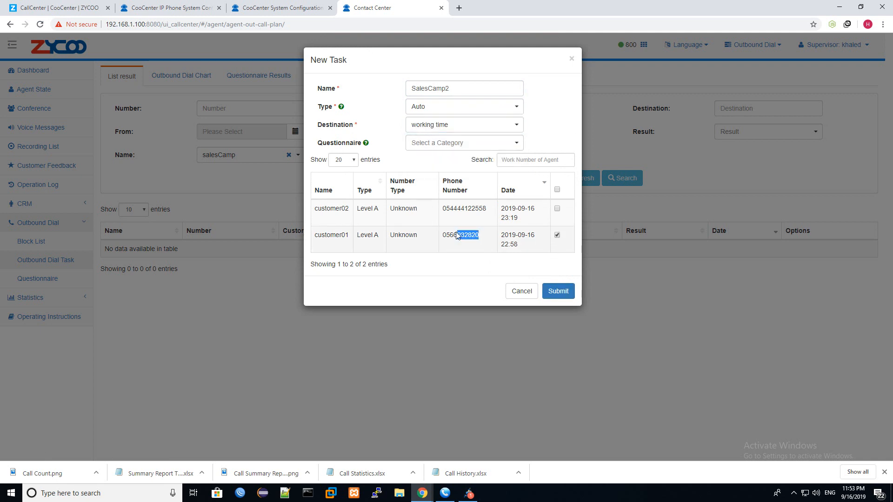
{"action": "double_click", "coordinate": [464, 209]}
{"action": "left_click", "coordinate": [554, 291]}
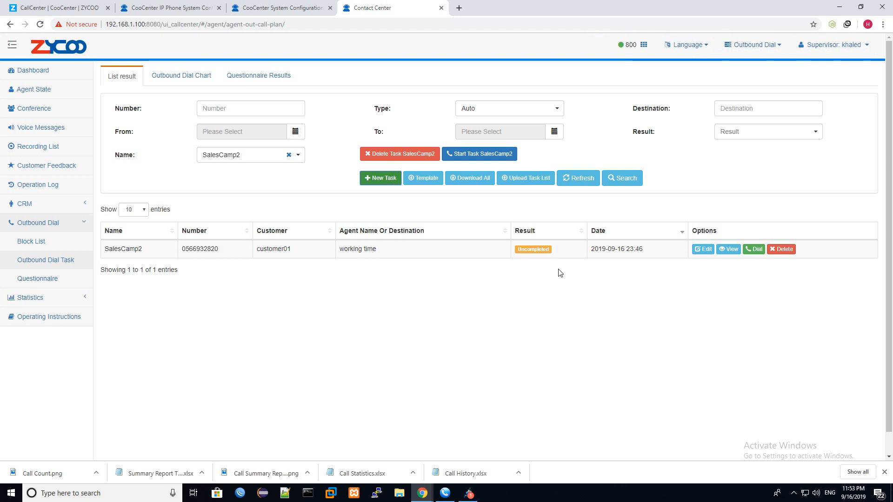
- Start the SalesCamp2 task and then stop it, leaving customer01 Uncompleted
{"action": "left_click", "coordinate": [489, 161]}
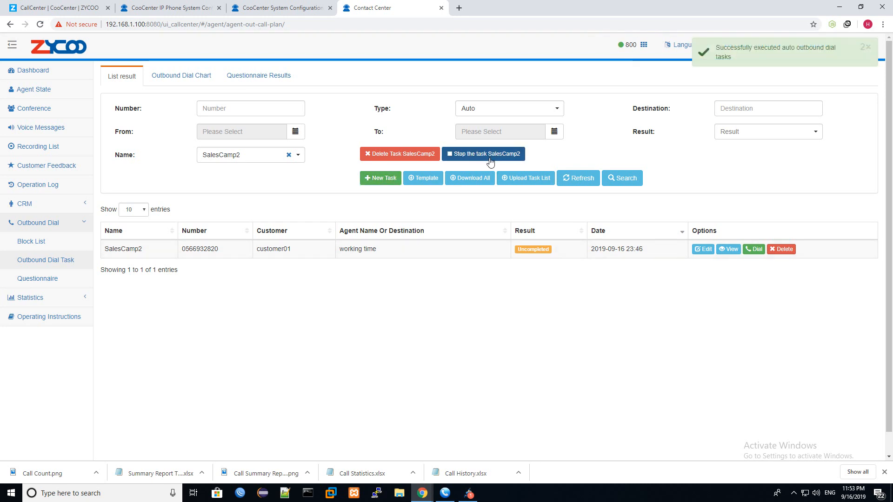
{"action": "left_click", "coordinate": [512, 160]}
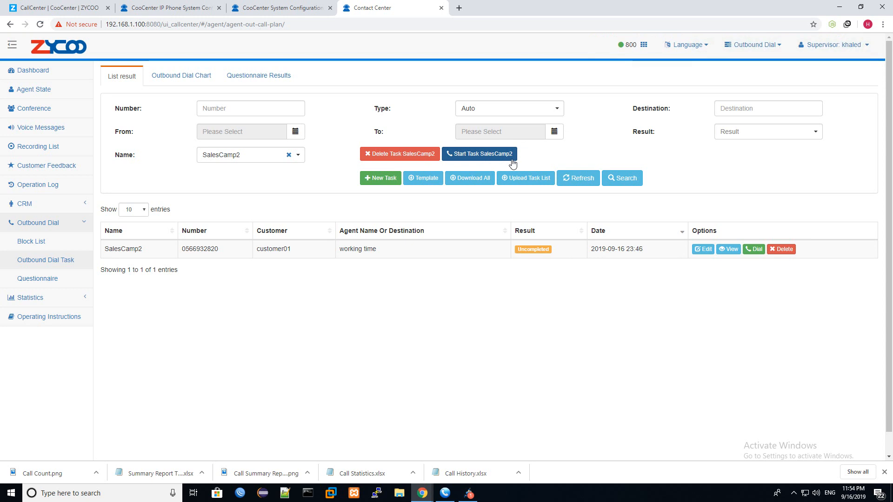
{"action": "double_click", "coordinate": [278, 250]}
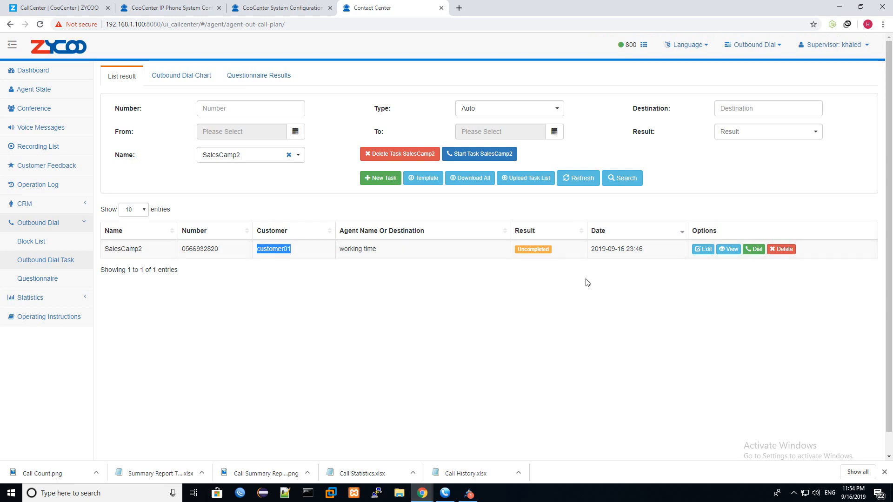
- Filter the outbound dial task results to type Auto and task SalesCamp2
{"action": "left_click", "coordinate": [45, 281]}
{"action": "left_click", "coordinate": [45, 260]}
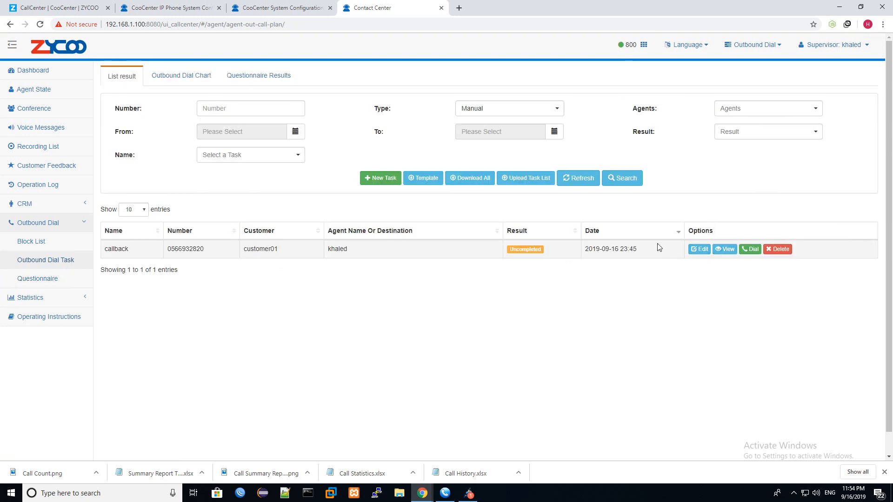
{"action": "left_click", "coordinate": [530, 113]}
{"action": "left_click", "coordinate": [487, 137]}
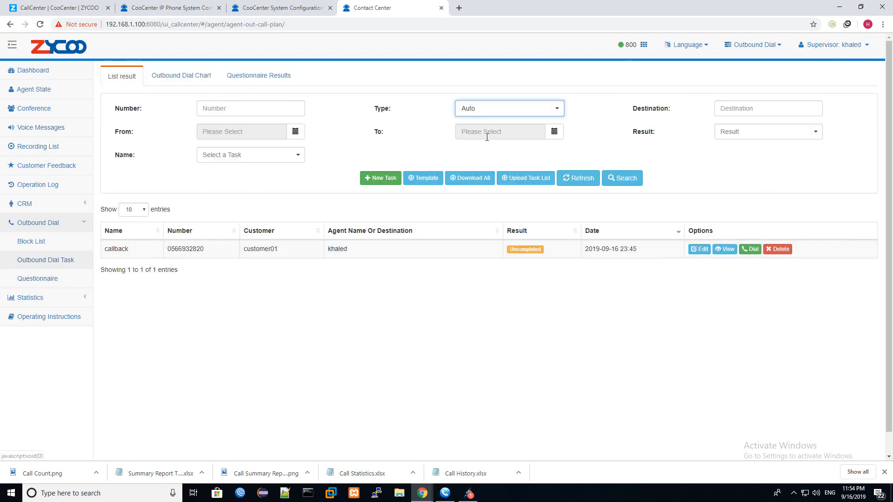
{"action": "left_click", "coordinate": [629, 179]}
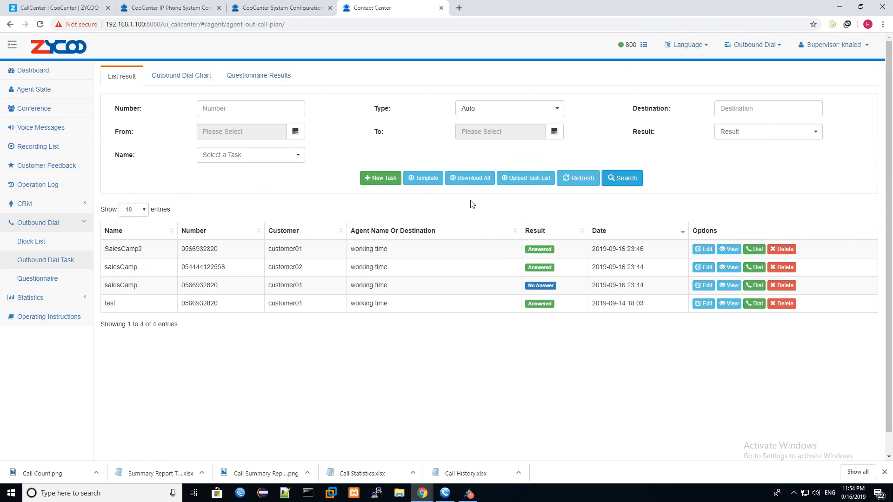
{"action": "left_click", "coordinate": [279, 157]}
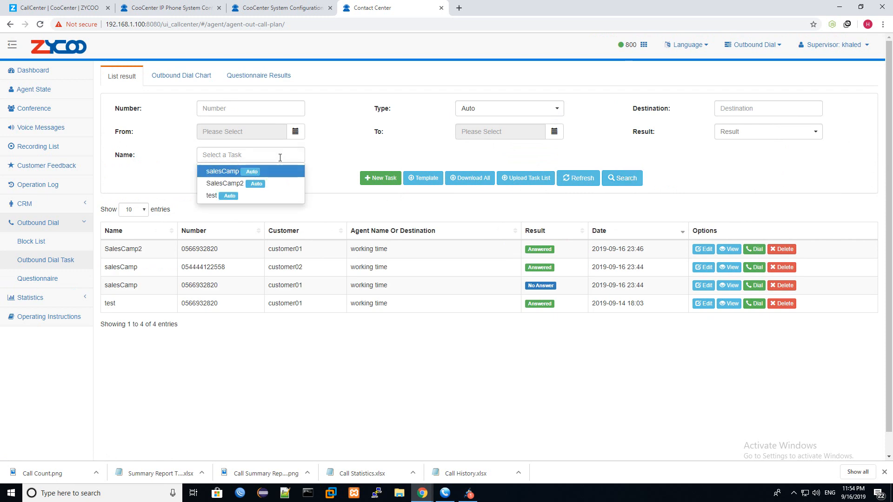
{"action": "left_click", "coordinate": [247, 187]}
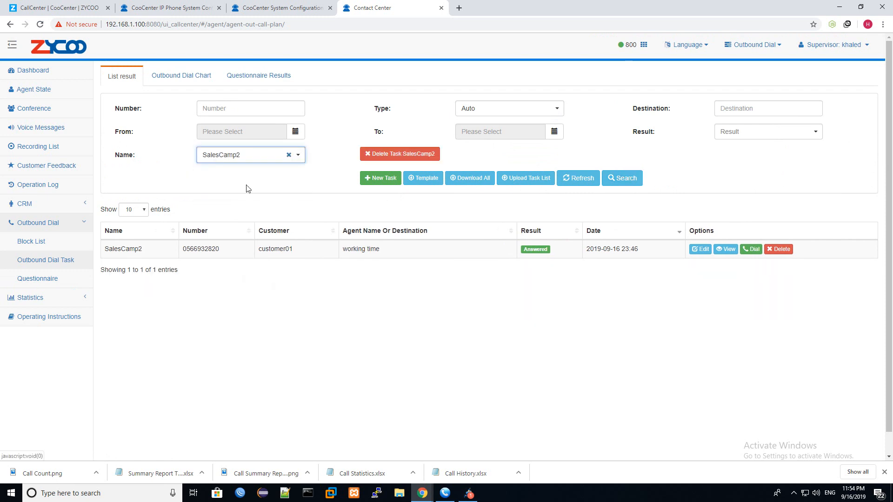
- Change the SalesCamp2 record's result to Uncompleted and run the task again
{"action": "left_click", "coordinate": [701, 250]}
{"action": "left_click", "coordinate": [465, 144]}
{"action": "left_click", "coordinate": [464, 157]}
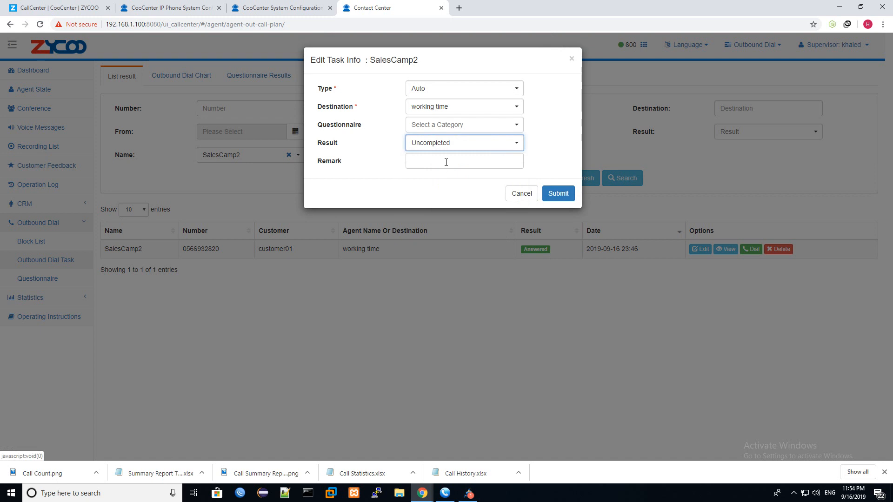
{"action": "left_click", "coordinate": [558, 194]}
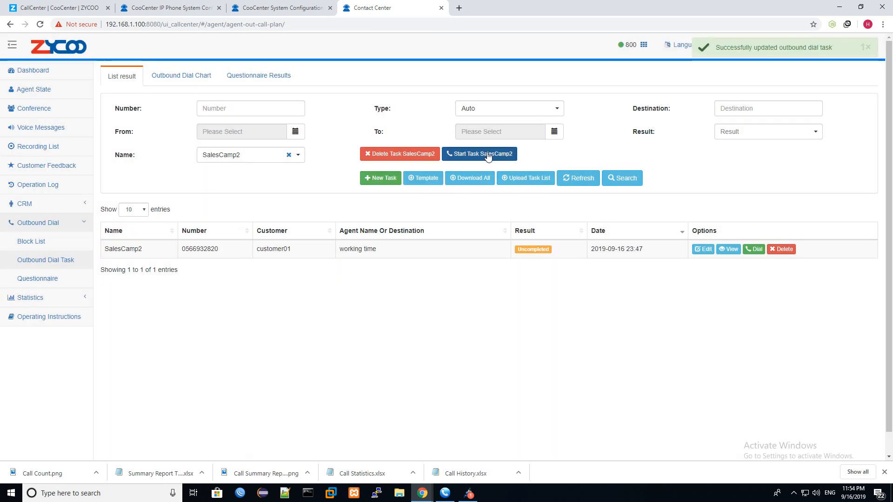
{"action": "left_click", "coordinate": [488, 155]}
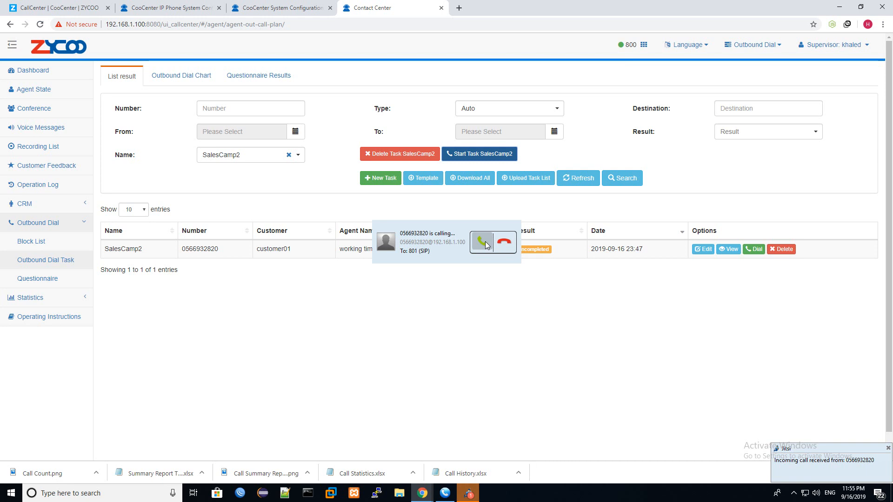
- Answer the SalesCamp2 call in MicroSIP, toggle the microphone, then hang up
{"action": "left_click", "coordinate": [502, 241]}
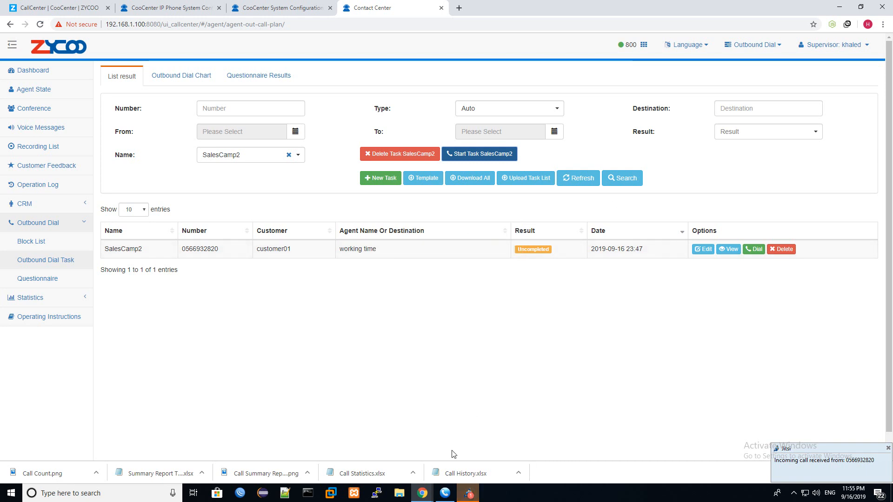
{"action": "left_click", "coordinate": [439, 494]}
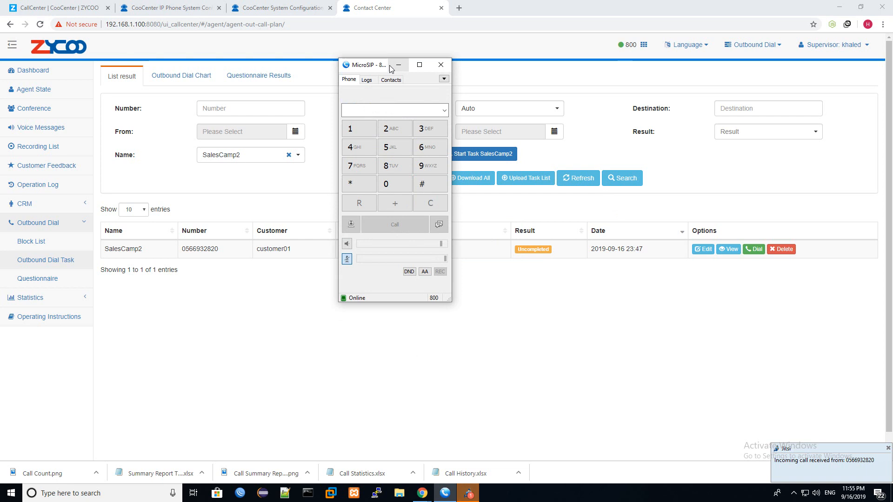
{"action": "left_click", "coordinate": [390, 66]}
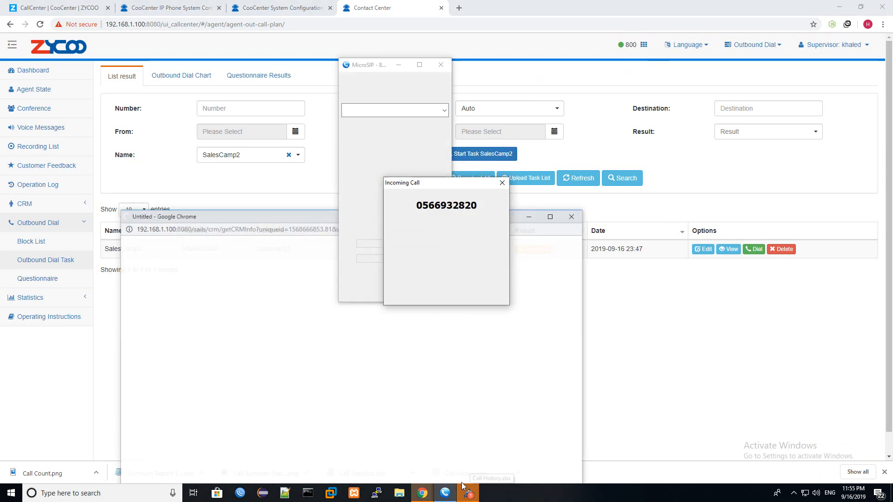
{"action": "left_click", "coordinate": [429, 288]}
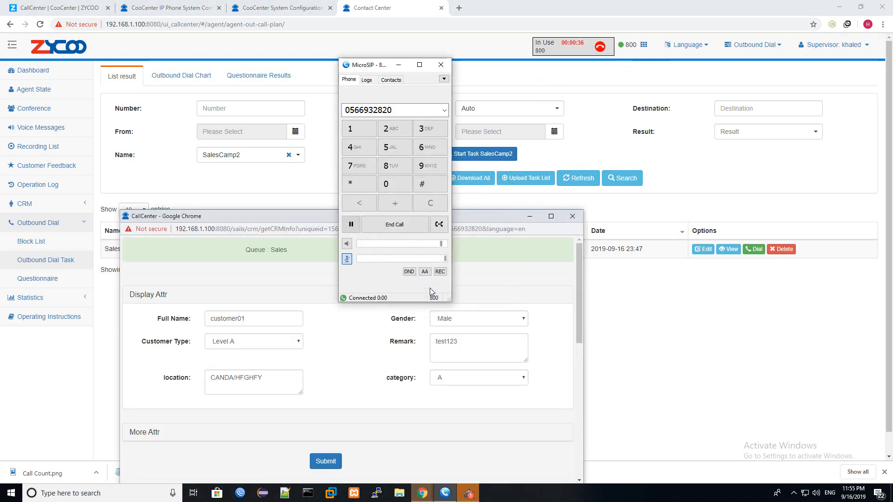
{"action": "left_click", "coordinate": [346, 259]}
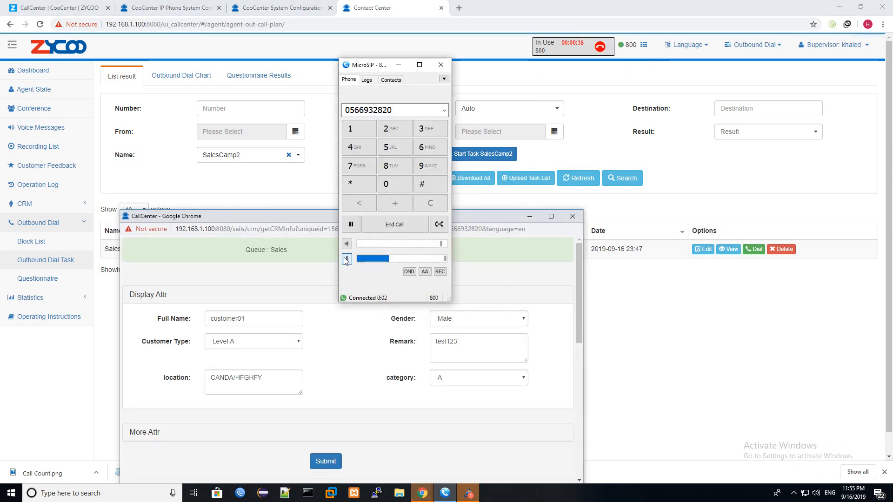
{"action": "left_click", "coordinate": [394, 224]}
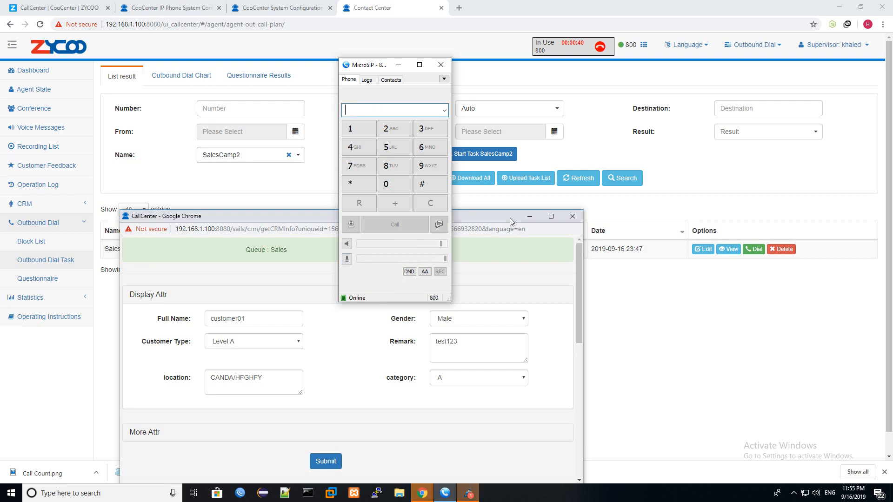
{"action": "left_click", "coordinate": [398, 65]}
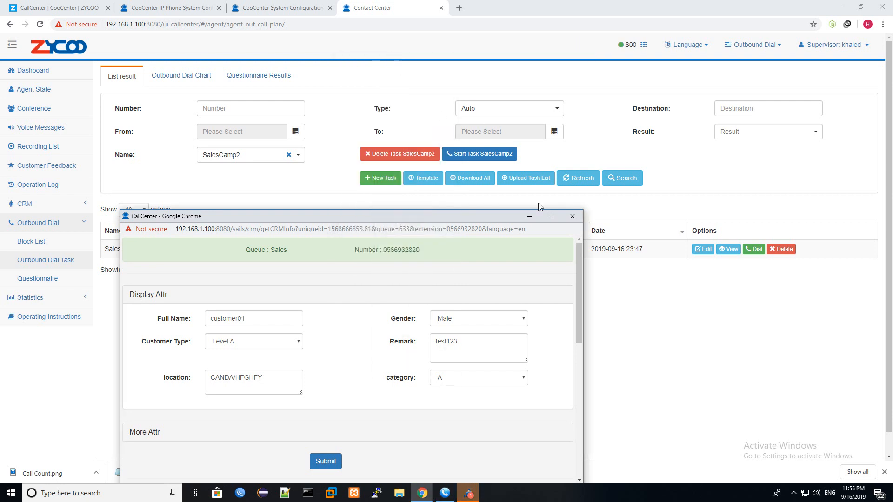
- Maximize the caller's CRM popup, review its History and Callback Plan, then close it
{"action": "left_click", "coordinate": [551, 216]}
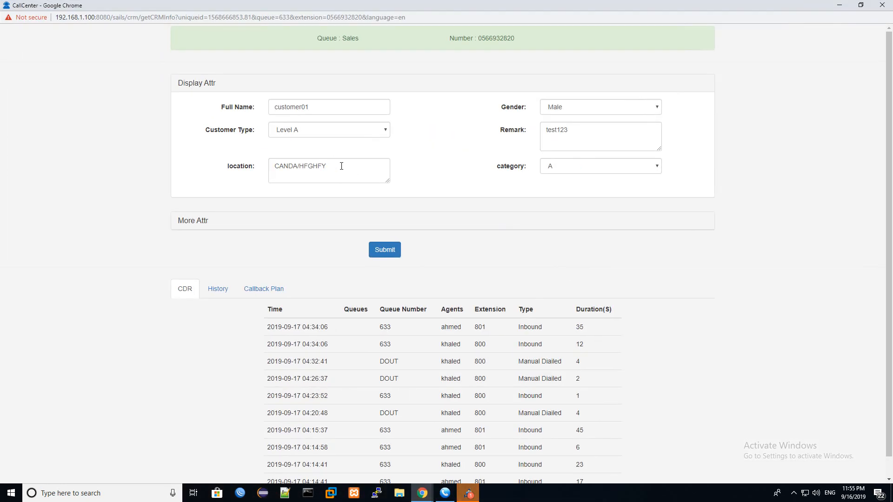
{"action": "left_click", "coordinate": [218, 289]}
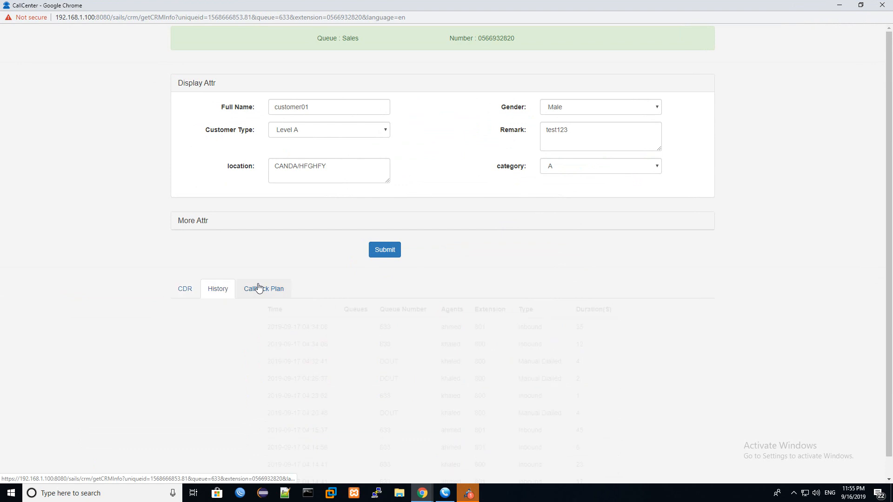
{"action": "left_click", "coordinate": [259, 289]}
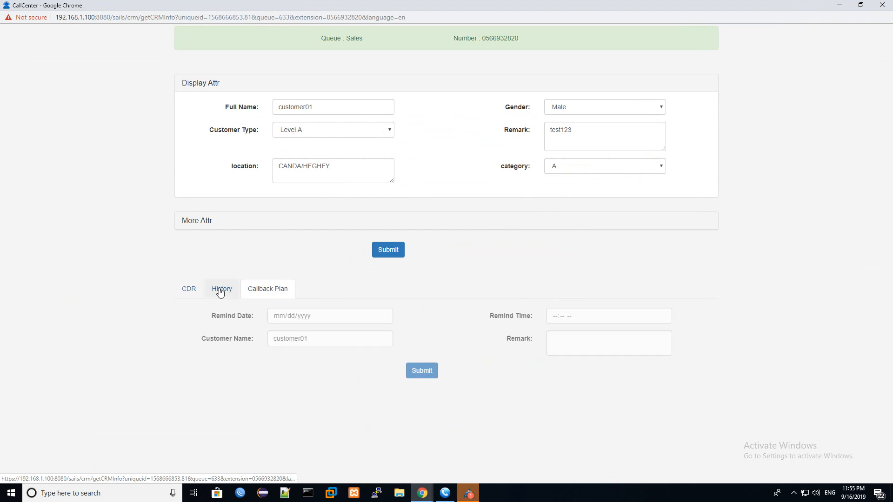
{"action": "left_click", "coordinate": [883, 5]}
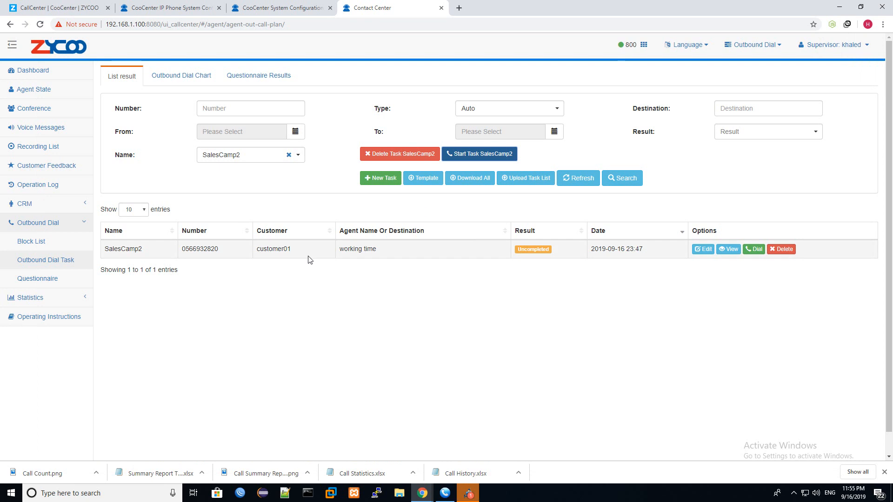
- View the Outbound Dial Chart for SalesCamp2, showing 100% answered, then go back to the results list
{"action": "left_click", "coordinate": [31, 240]}
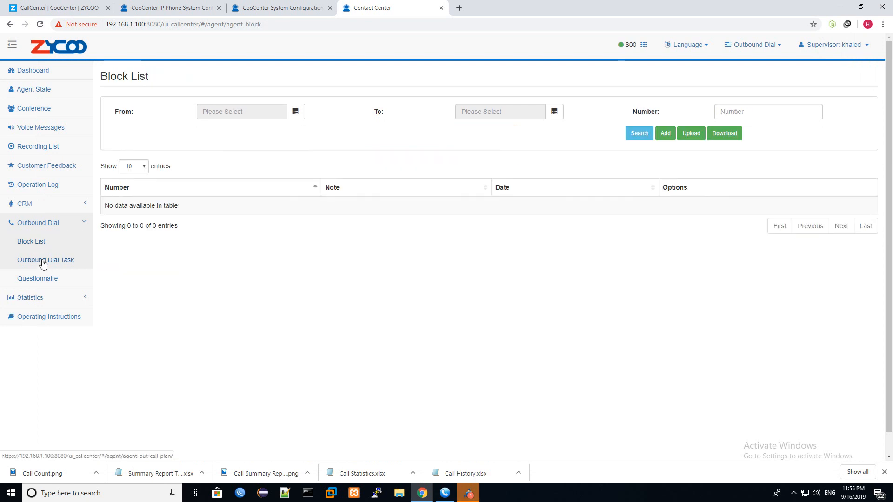
{"action": "left_click", "coordinate": [44, 263]}
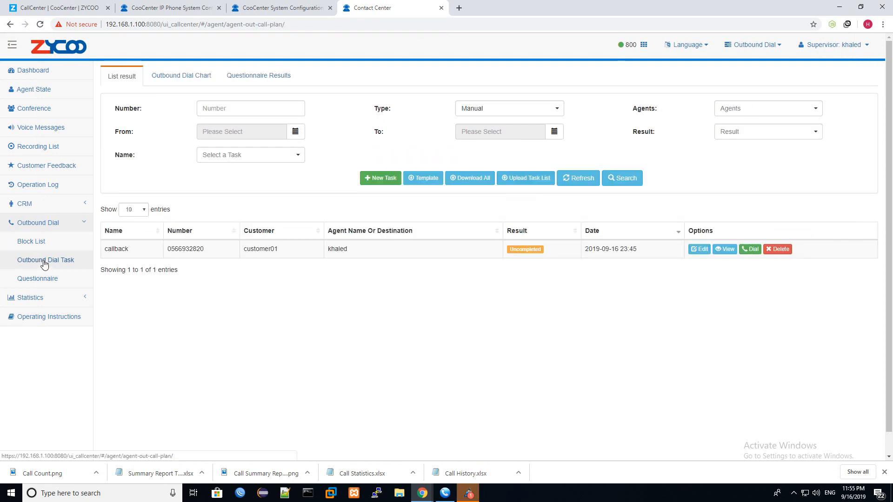
{"action": "left_click", "coordinate": [184, 82]}
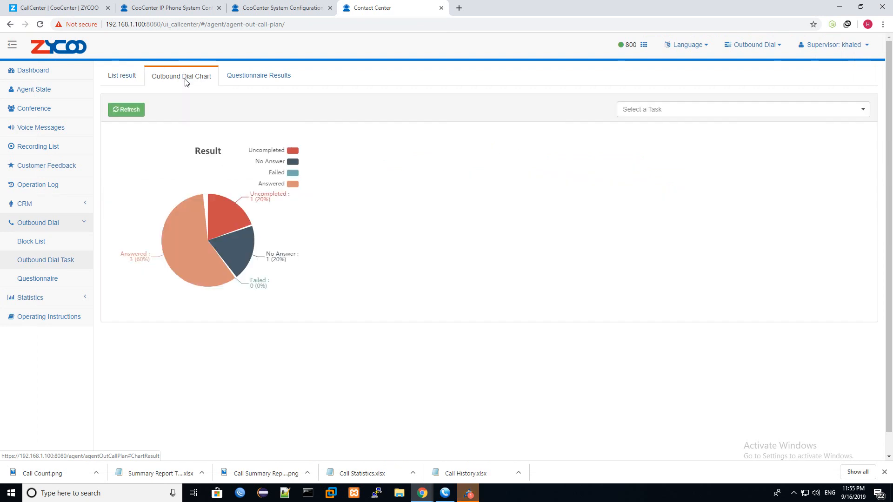
{"action": "left_click", "coordinate": [693, 111]}
{"action": "left_click", "coordinate": [674, 154]}
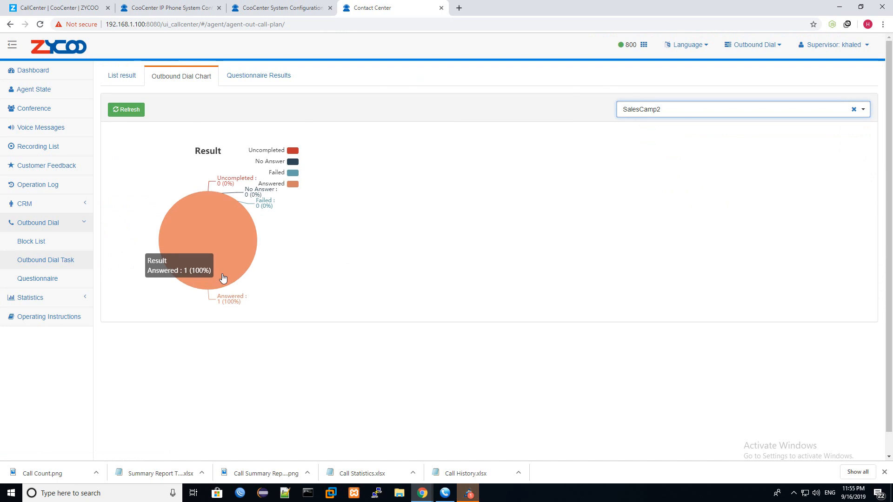
{"action": "left_click", "coordinate": [112, 76]}
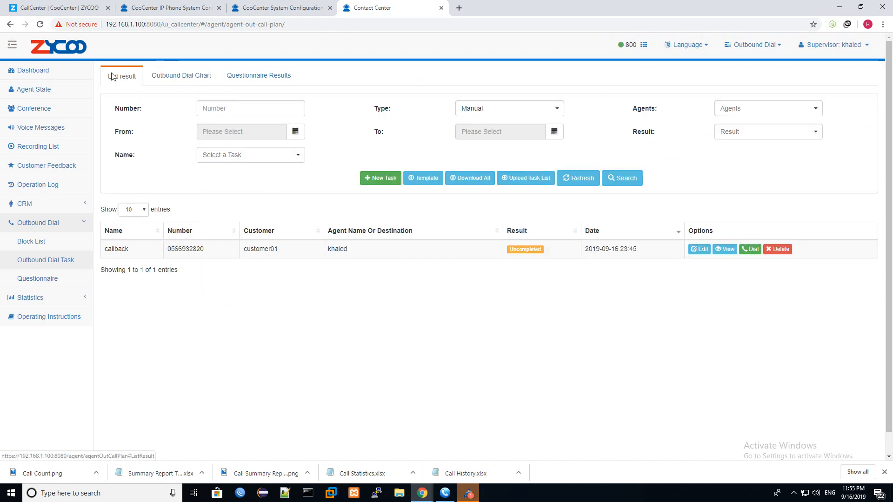
- Filter task results to type Auto and name SalesCamp2, confirming no pending numbers
{"action": "left_click", "coordinate": [503, 107]}
{"action": "left_click", "coordinate": [487, 137]}
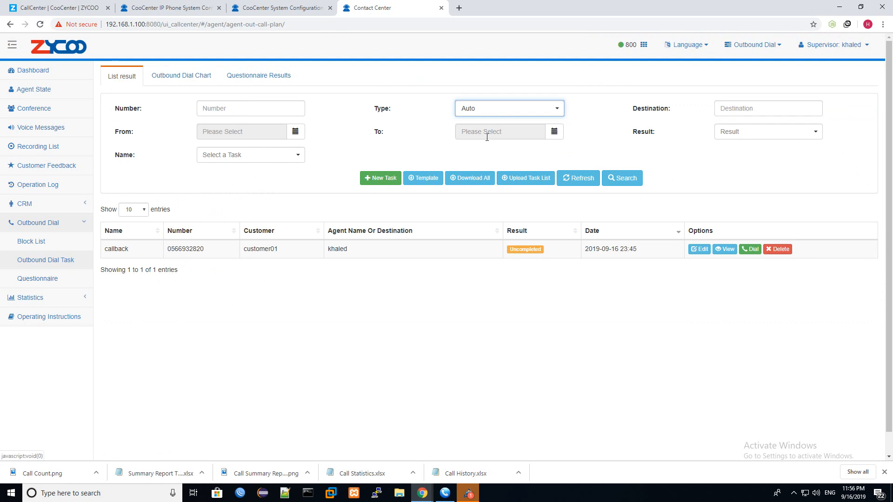
{"action": "left_click", "coordinate": [277, 155]}
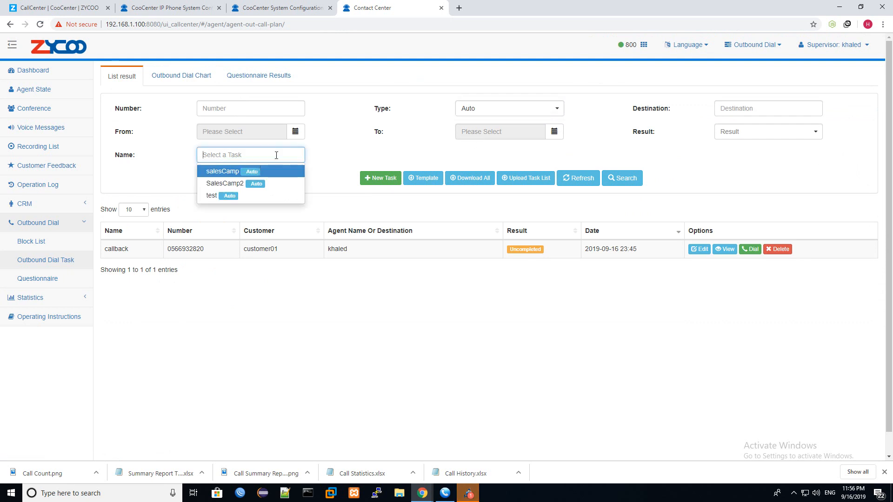
{"action": "left_click", "coordinate": [237, 186]}
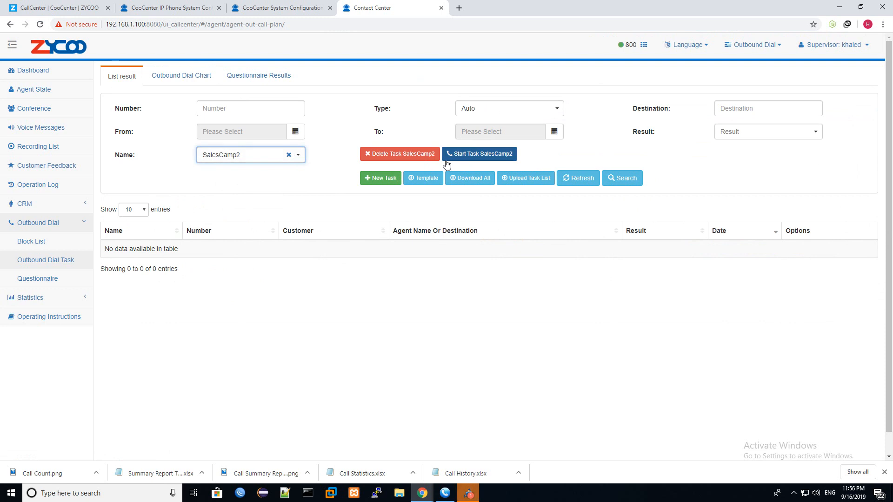
{"action": "left_click_drag", "start_coordinate": [120, 249], "coordinate": [617, 251]}
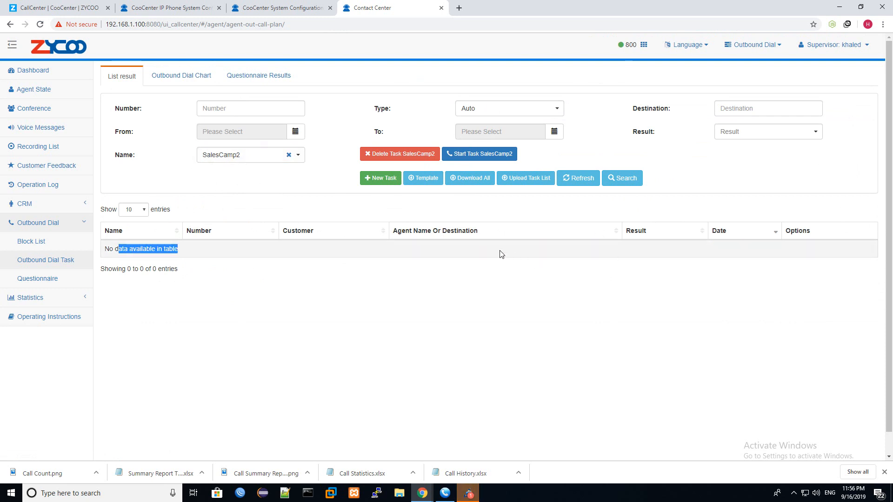
- Recheck the SalesCamp2 chart at 100% answered, then go to the agent Dashboard
{"action": "left_click", "coordinate": [191, 78]}
{"action": "left_click", "coordinate": [680, 108]}
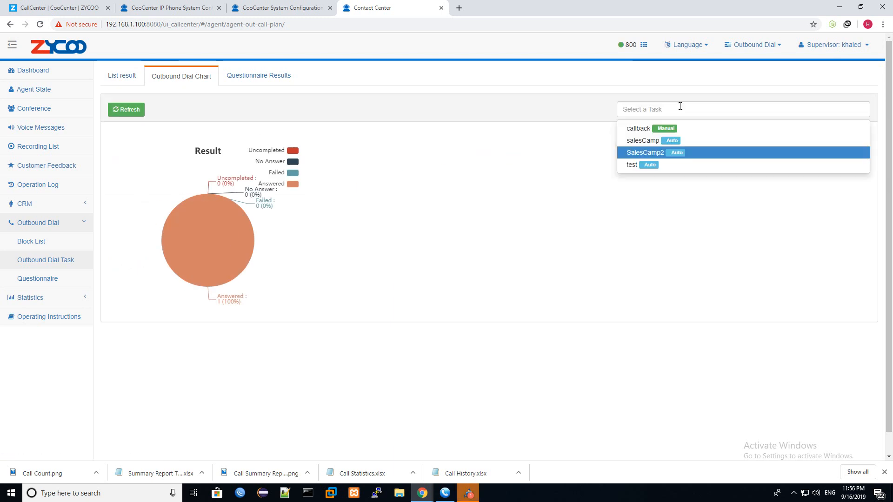
{"action": "left_click", "coordinate": [651, 149]}
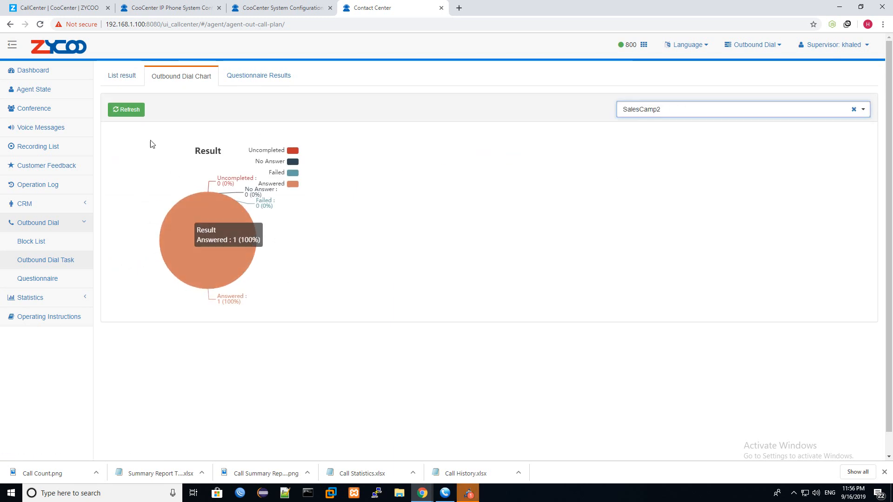
{"action": "left_click", "coordinate": [134, 85]}
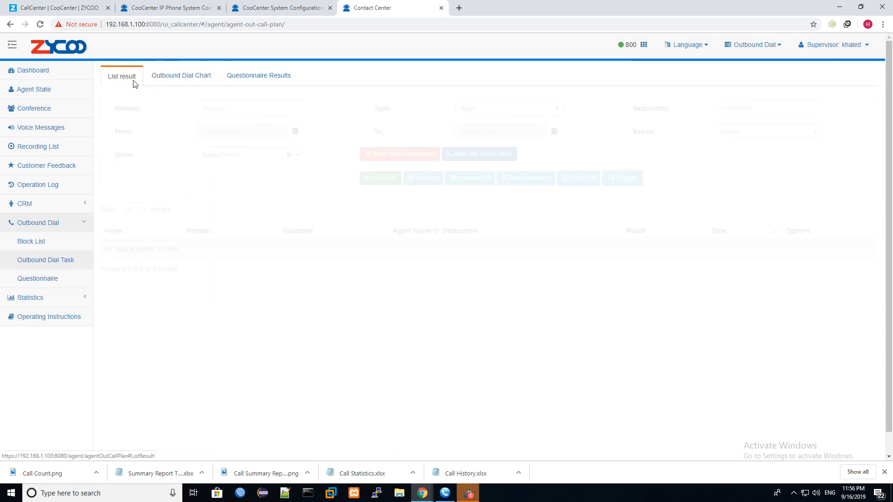
{"action": "left_click", "coordinate": [51, 78]}
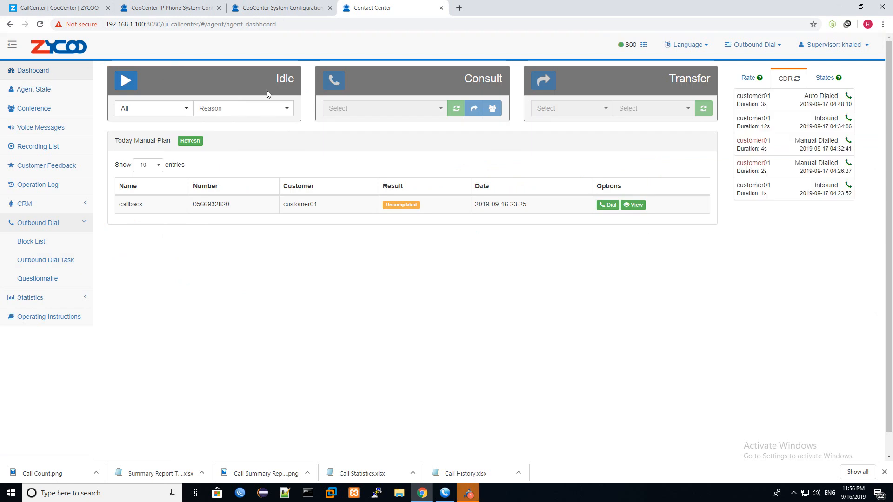